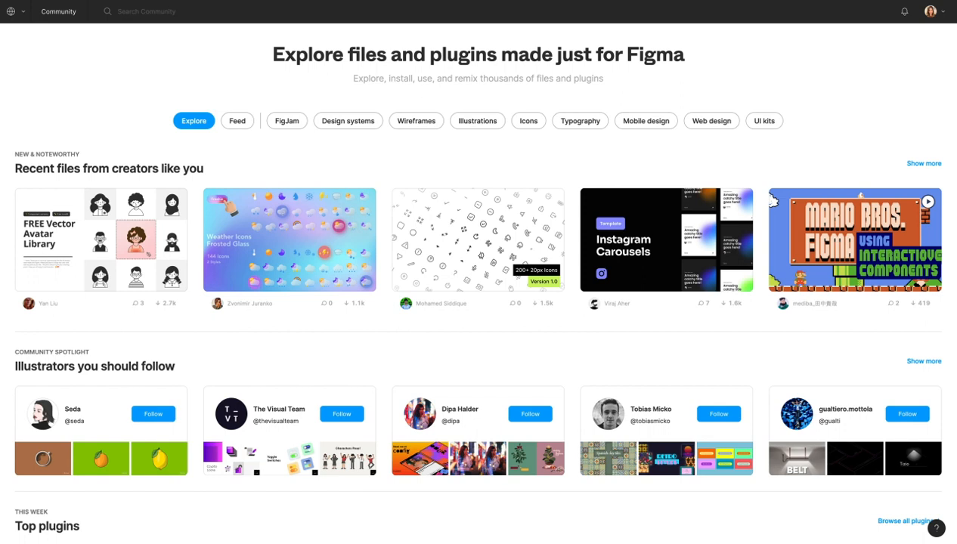
Search Figma Community for 'icons'.
{"action": "key", "text": "super+l"}
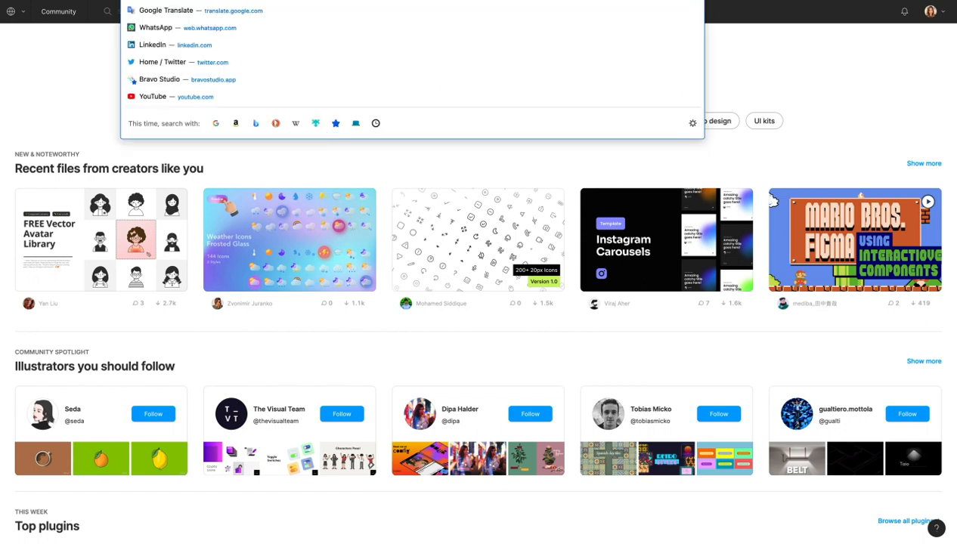
{"action": "left_click", "coordinate": [83, 80]}
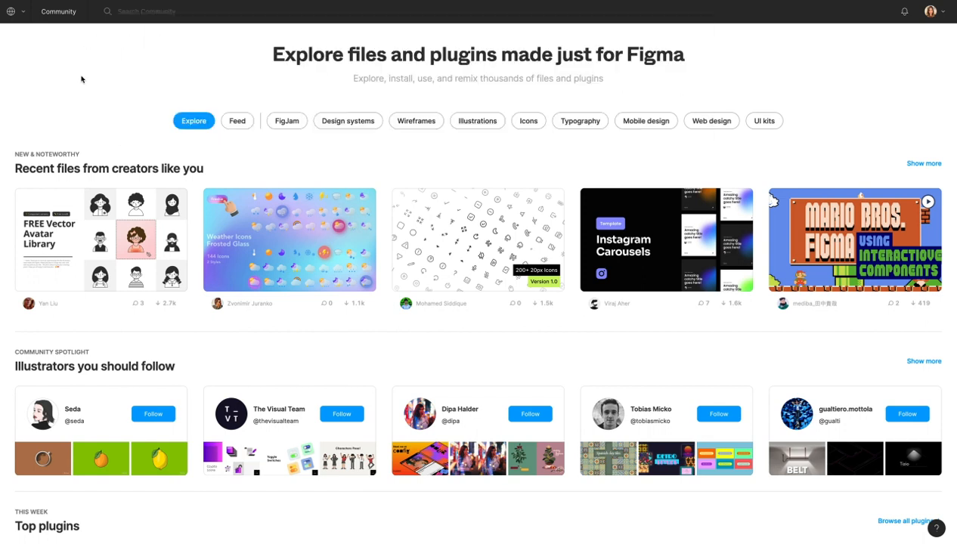
{"action": "left_click", "coordinate": [144, 13]}
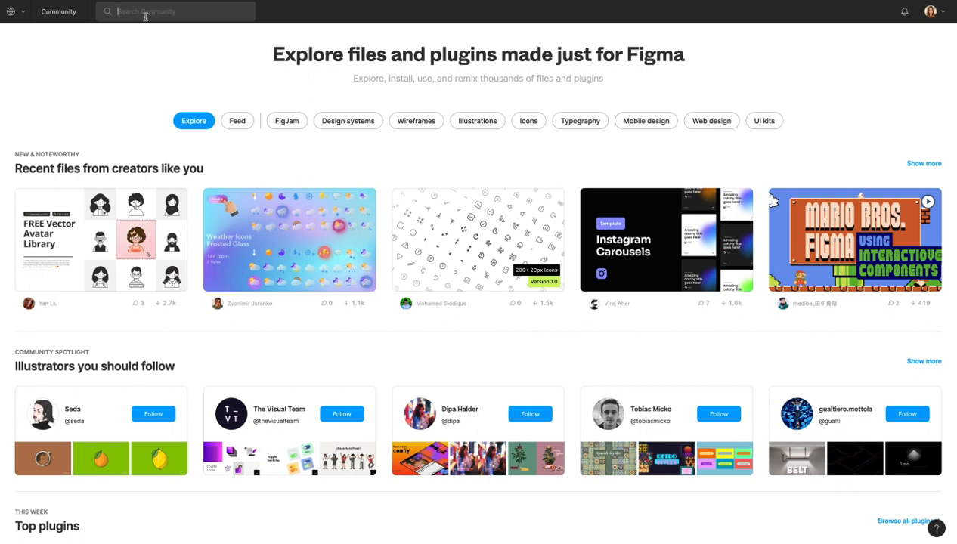
{"action": "type", "text": "icon"}
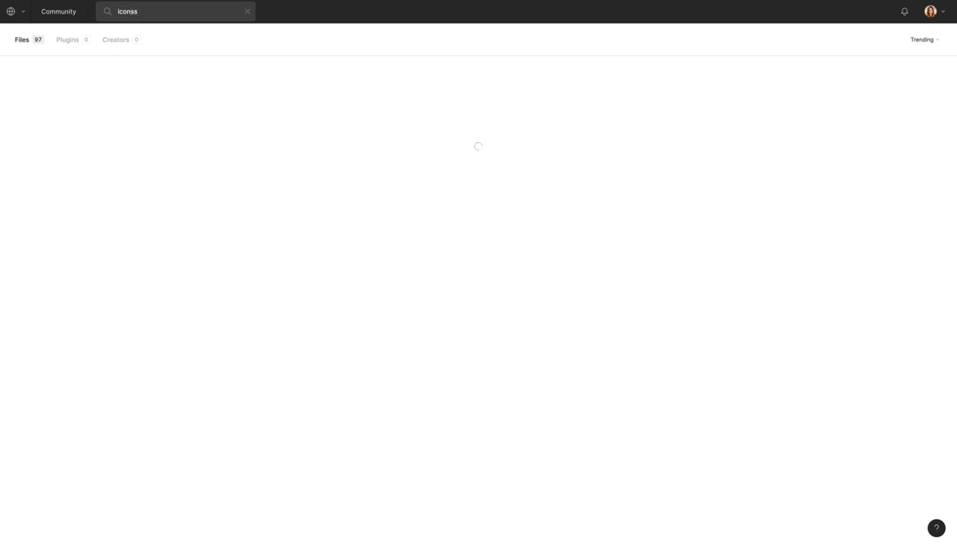
{"action": "type", "text": "s"}
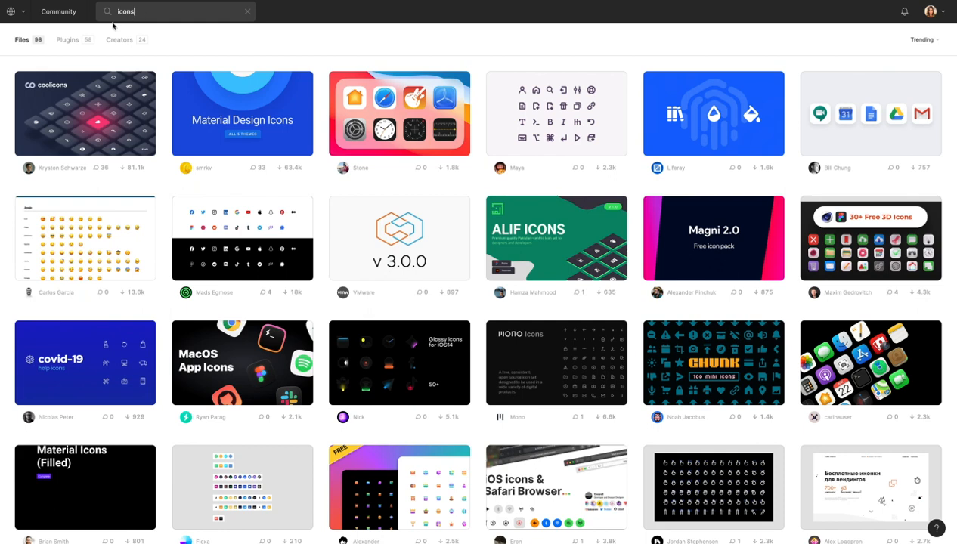
Scroll through the 98 matching icon files.
{"action": "scroll", "coordinate": [420, 239], "scroll_direction": "down", "scroll_amount": 10}
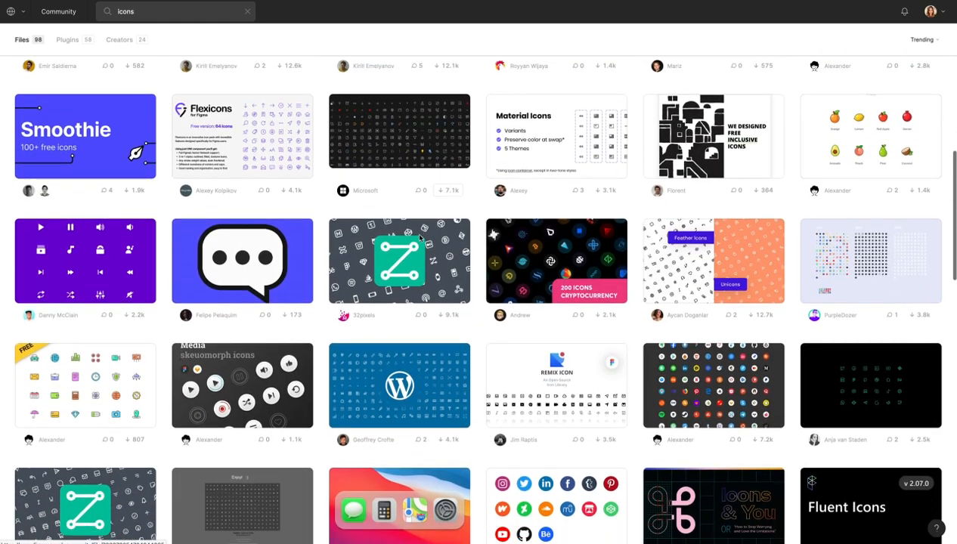
{"action": "scroll", "coordinate": [421, 238], "scroll_direction": "down", "scroll_amount": 3}
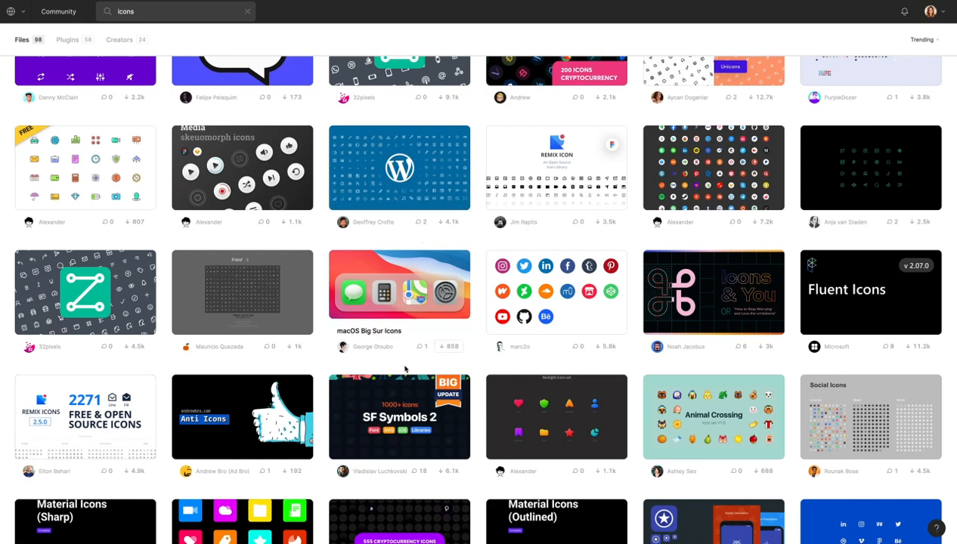
{"action": "scroll", "coordinate": [405, 369], "scroll_direction": "down", "scroll_amount": 6}
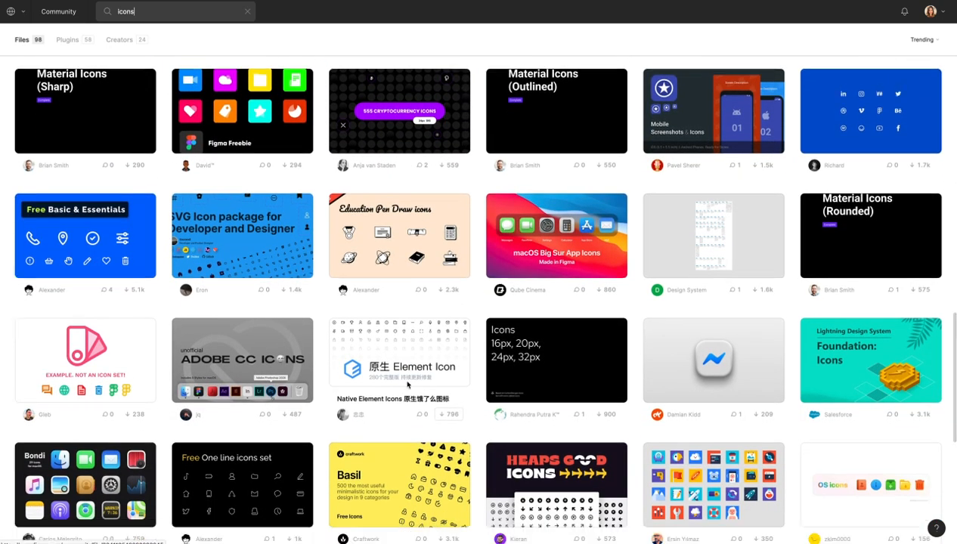
{"action": "scroll", "coordinate": [407, 385], "scroll_direction": "down", "scroll_amount": 6}
{"action": "scroll", "coordinate": [407, 385], "scroll_direction": "up", "scroll_amount": 15}
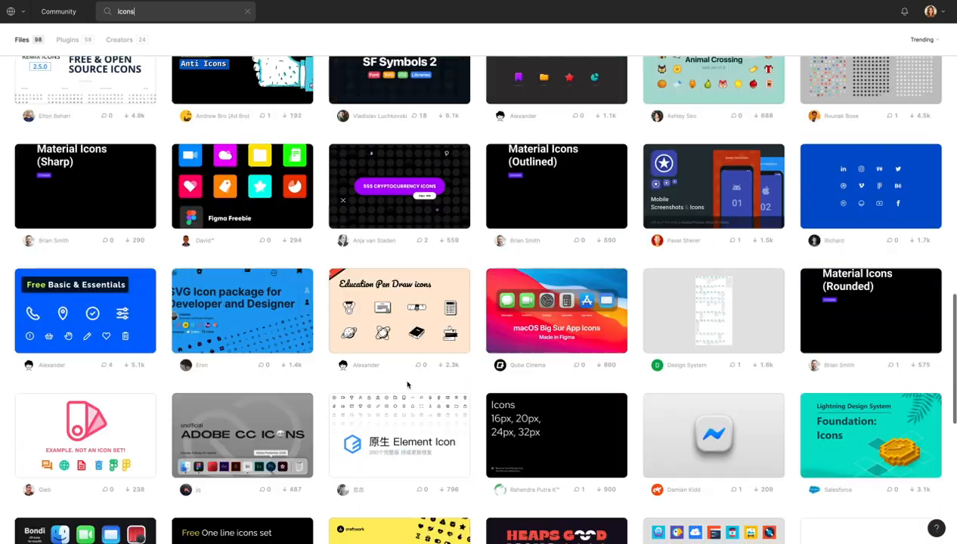
{"action": "scroll", "coordinate": [407, 384], "scroll_direction": "up", "scroll_amount": 9}
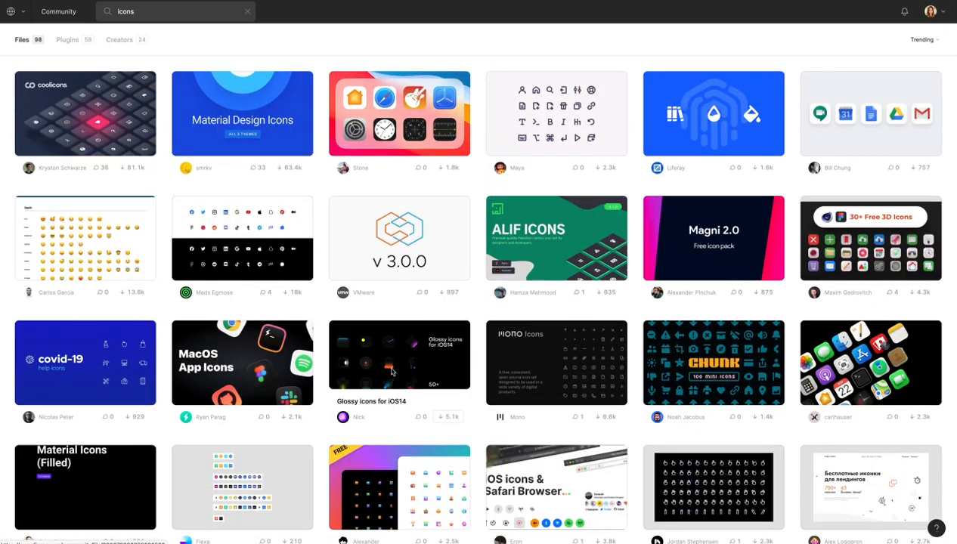
Switch the 'icons' results to Plugins and scroll through the 58 plugins, including Feather Icons.
{"action": "left_click", "coordinate": [66, 41]}
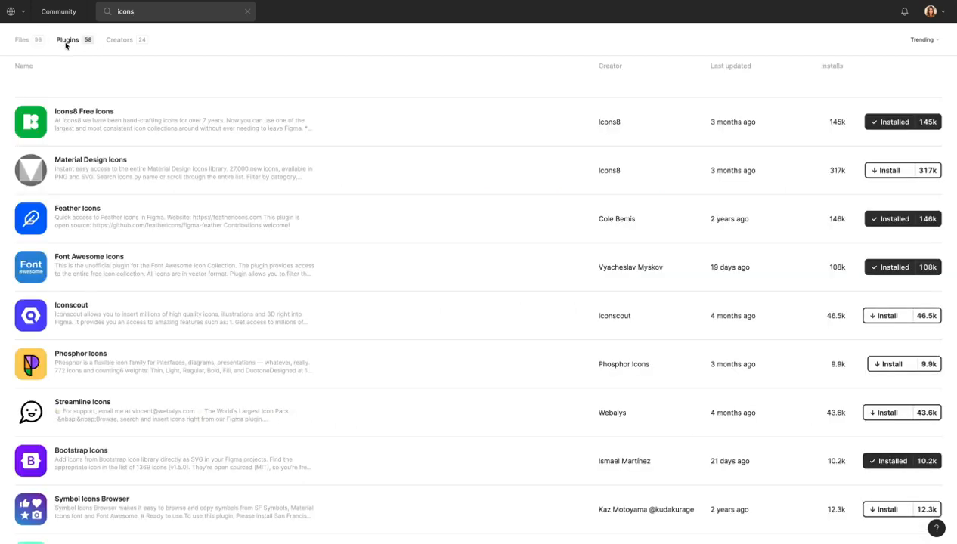
{"action": "scroll", "coordinate": [133, 217], "scroll_direction": "down", "scroll_amount": 10}
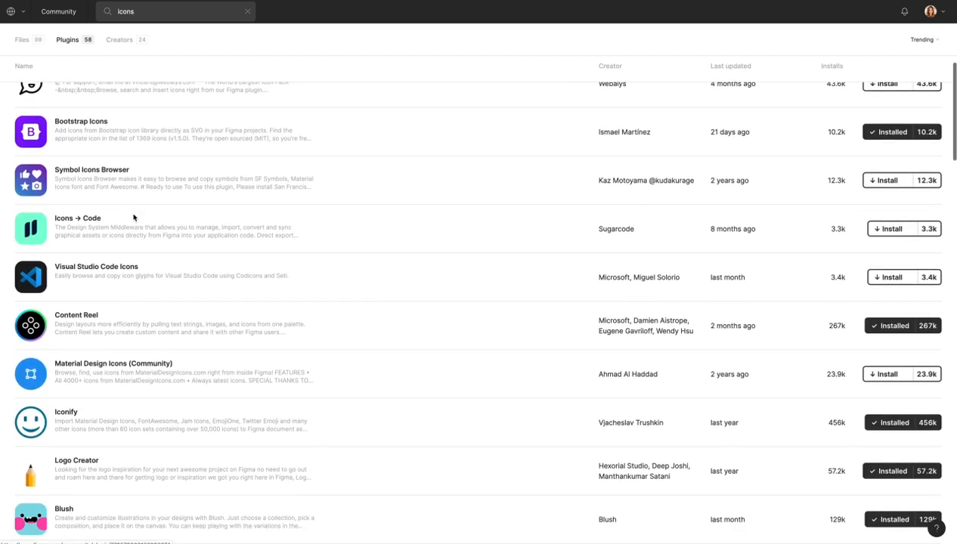
{"action": "scroll", "coordinate": [133, 218], "scroll_direction": "down", "scroll_amount": 15}
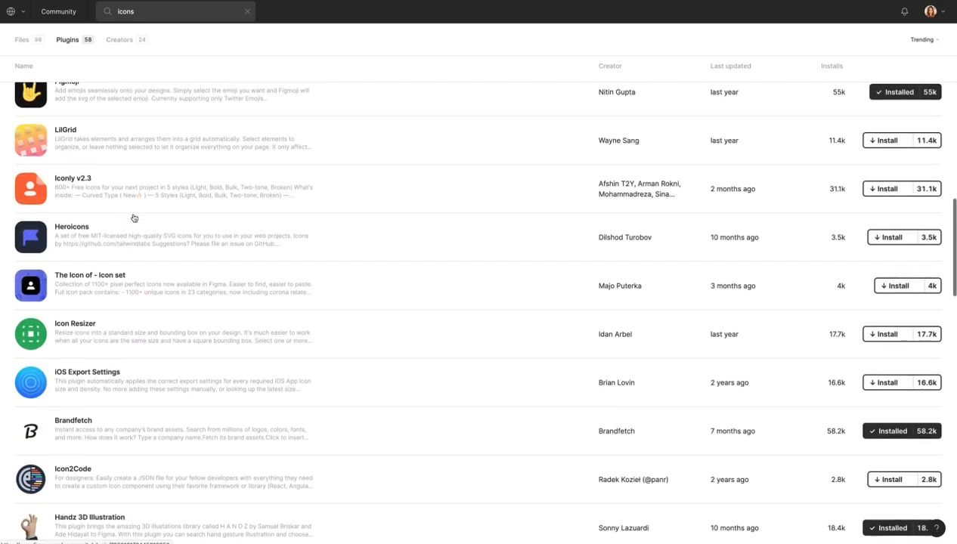
{"action": "scroll", "coordinate": [133, 217], "scroll_direction": "down", "scroll_amount": 10}
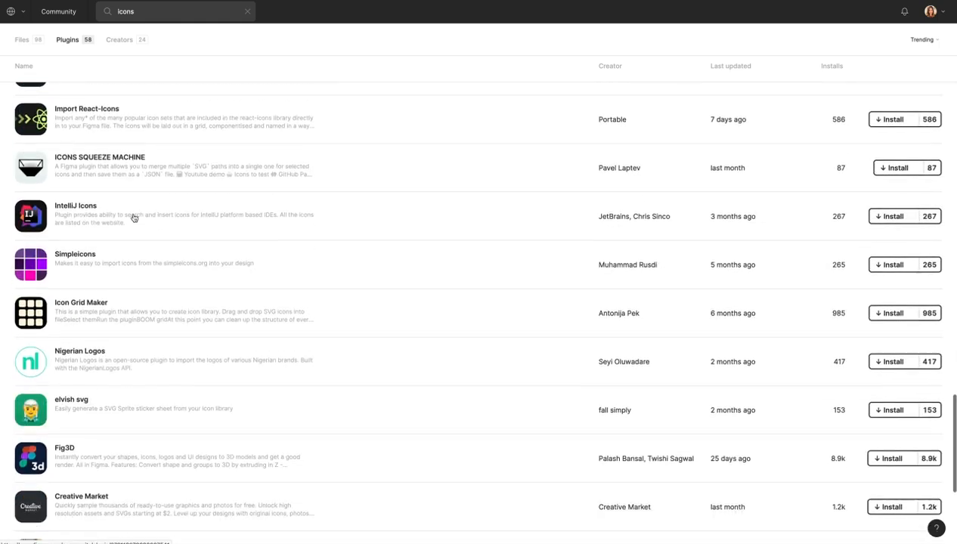
{"action": "scroll", "coordinate": [133, 217], "scroll_direction": "up", "scroll_amount": 20}
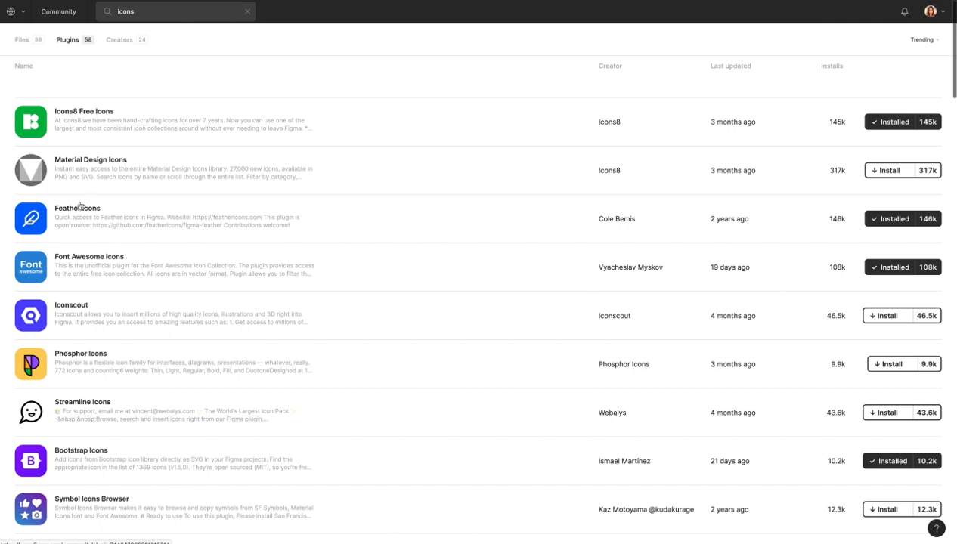
{"action": "scroll", "coordinate": [102, 219], "scroll_direction": "down", "scroll_amount": 2}
{"action": "scroll", "coordinate": [86, 231], "scroll_direction": "up", "scroll_amount": 2}
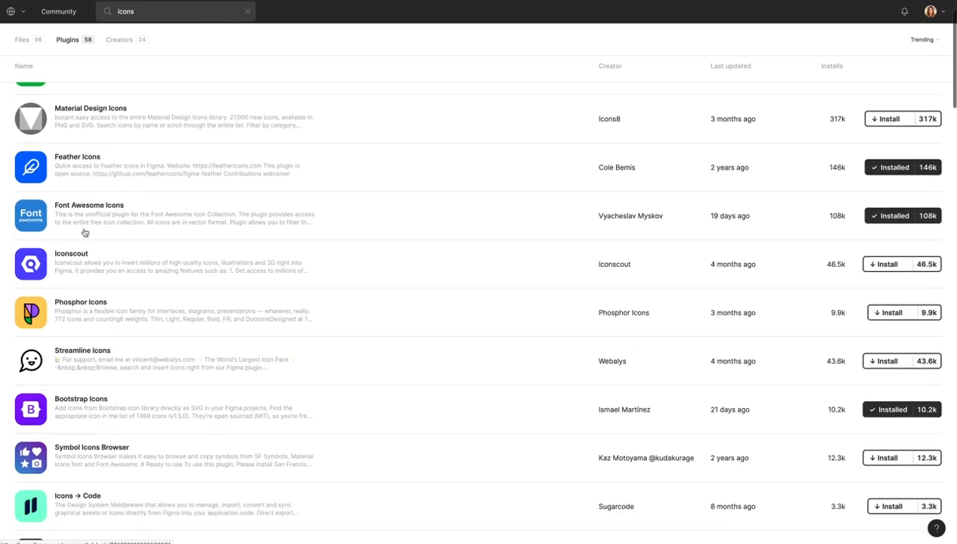
{"action": "scroll", "coordinate": [165, 223], "scroll_direction": "up", "scroll_amount": 1}
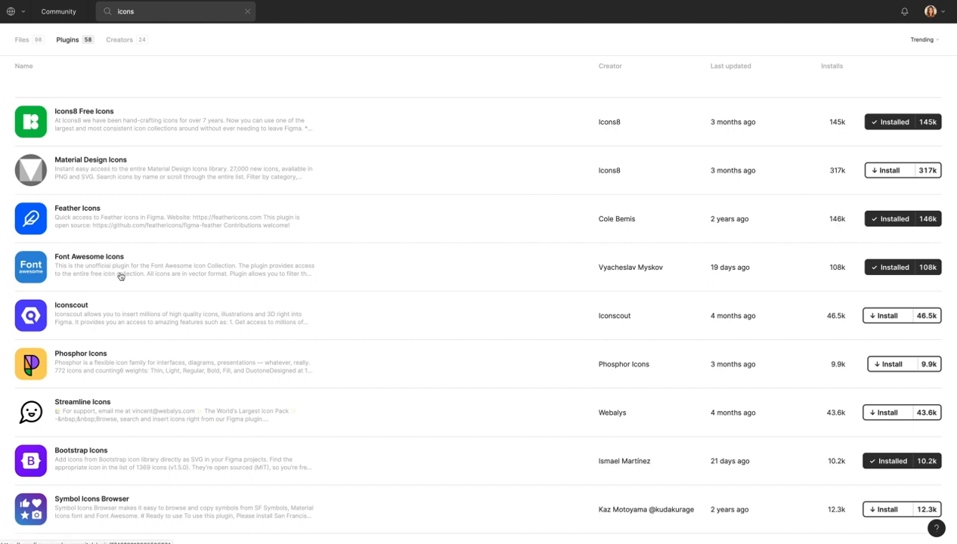
Open the Feather Icons plugin page and reset it by removing the like and uninstalling.
{"action": "left_click", "coordinate": [134, 229]}
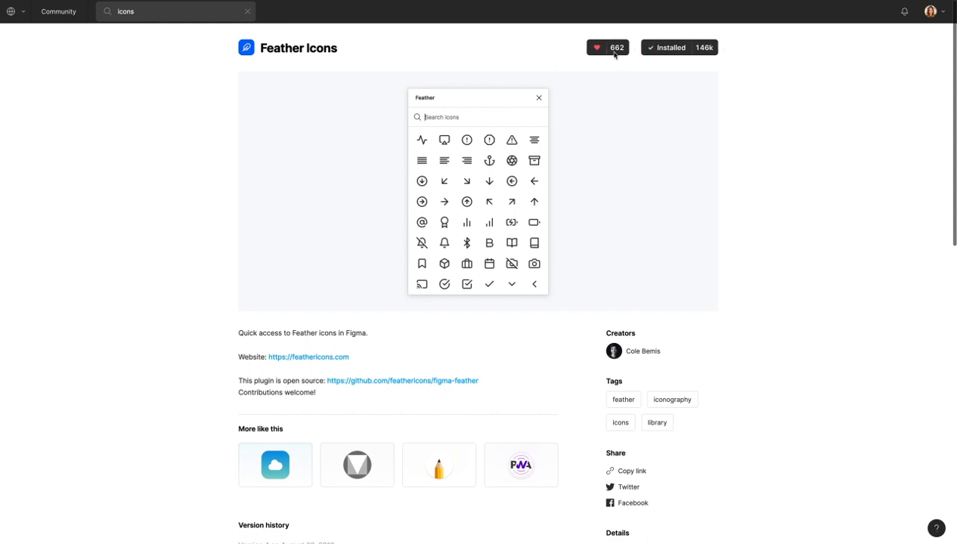
{"action": "left_click", "coordinate": [614, 51]}
{"action": "left_click", "coordinate": [699, 49]}
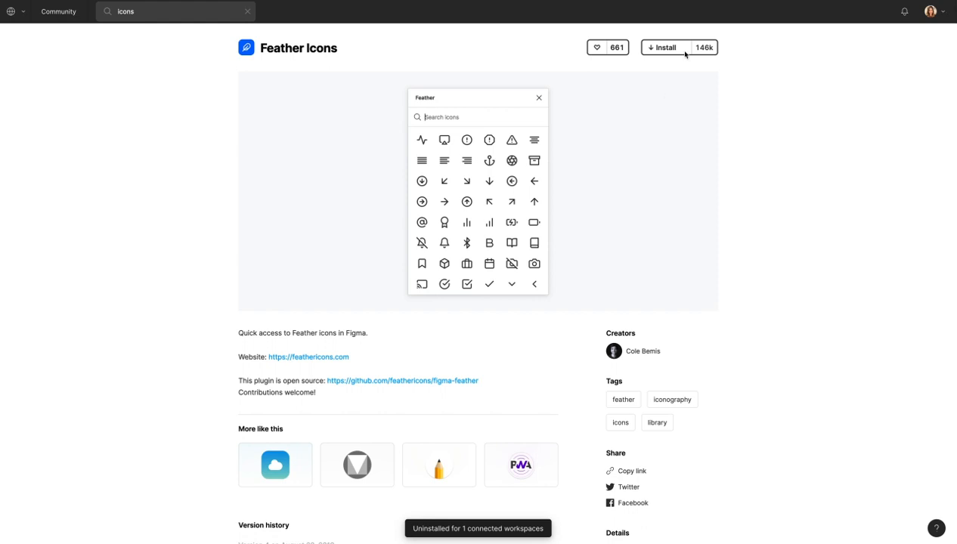
Install and like the Feather Icons plugin, then return to the 'Choose your icons' slide.
{"action": "left_click", "coordinate": [938, 13]}
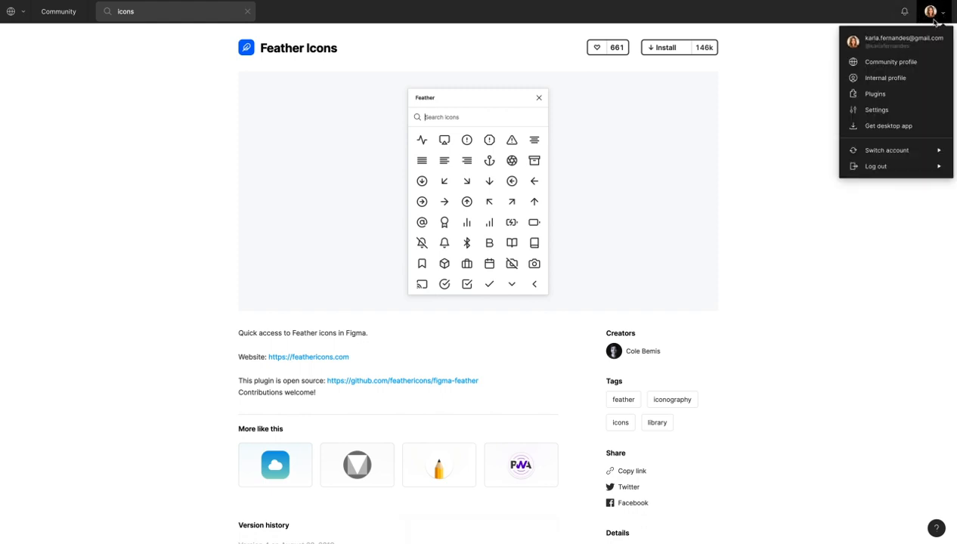
{"action": "left_click", "coordinate": [742, 46]}
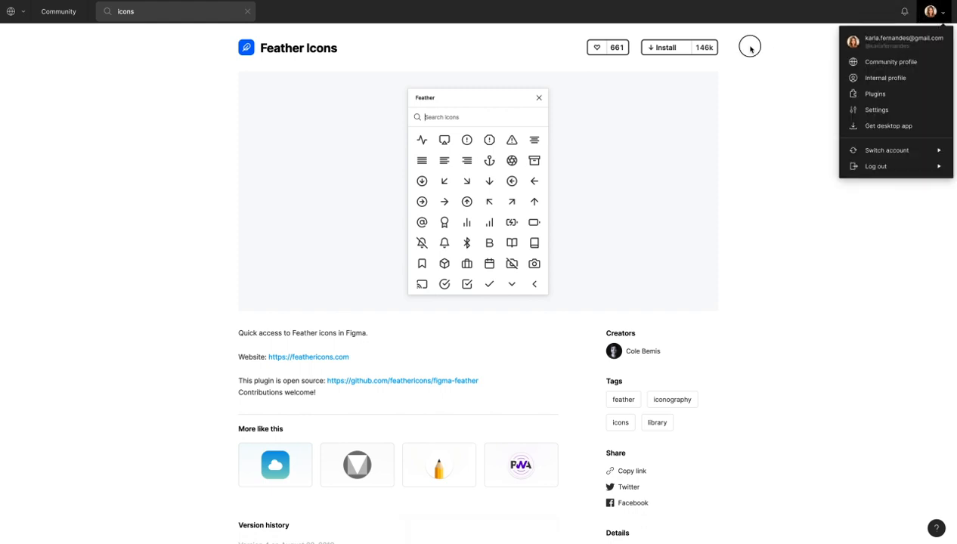
{"action": "left_click", "coordinate": [672, 49]}
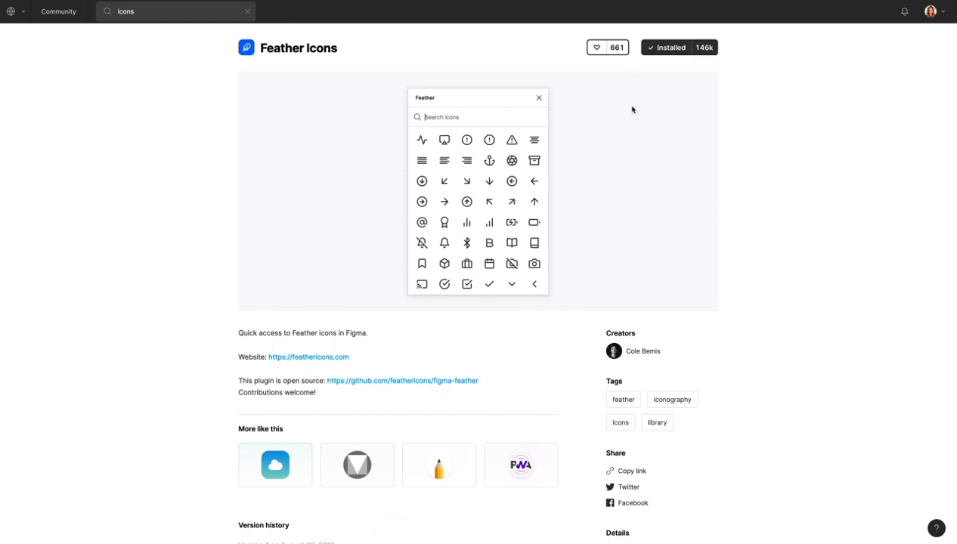
{"action": "left_click", "coordinate": [596, 49]}
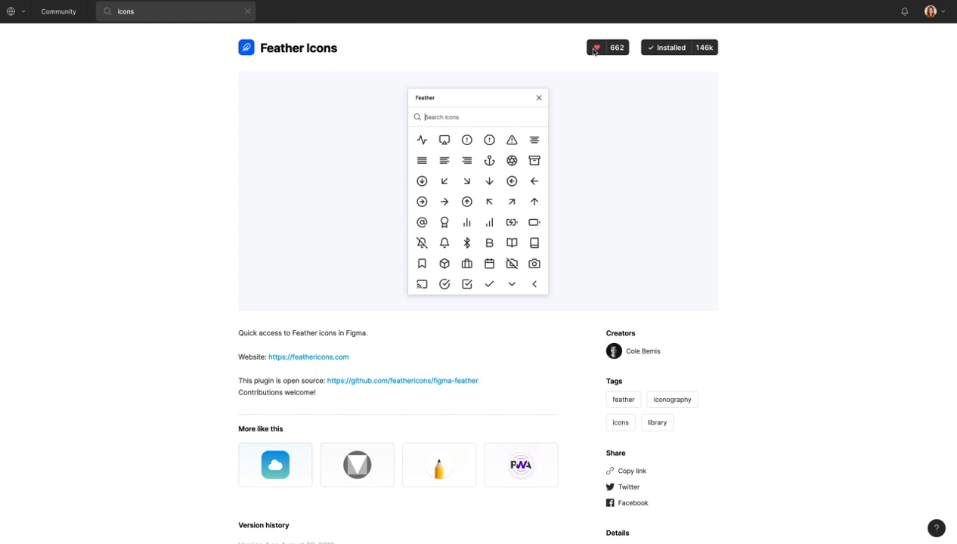
{"action": "key", "text": "super+Tab"}
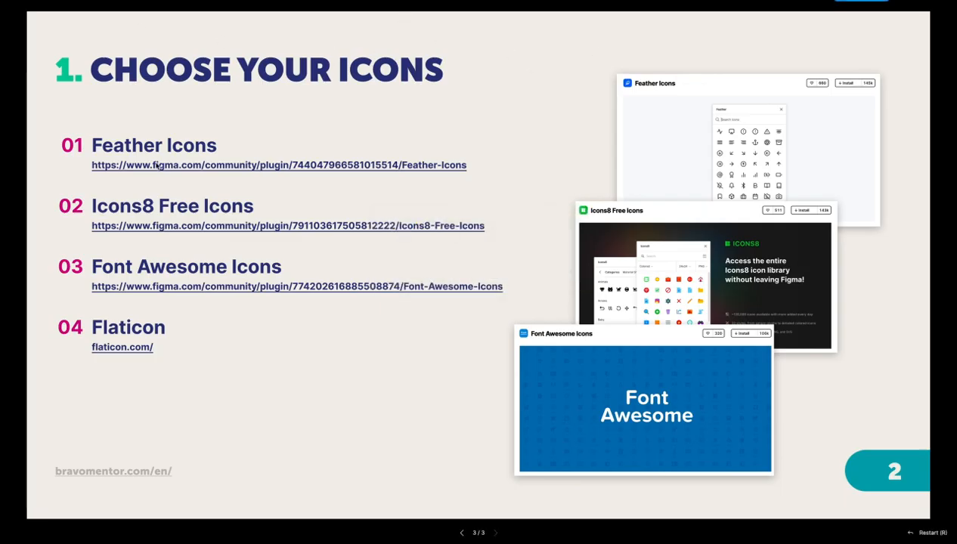
Follow the slide's flaticon.com link through Figma's redirect page to the Flaticon homepage.
{"action": "left_click", "coordinate": [112, 349]}
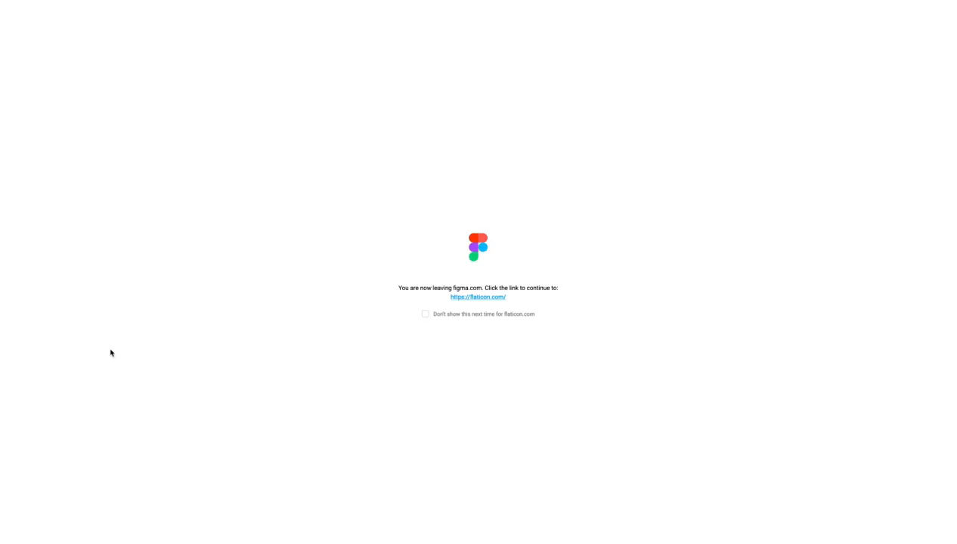
{"action": "left_click", "coordinate": [485, 297]}
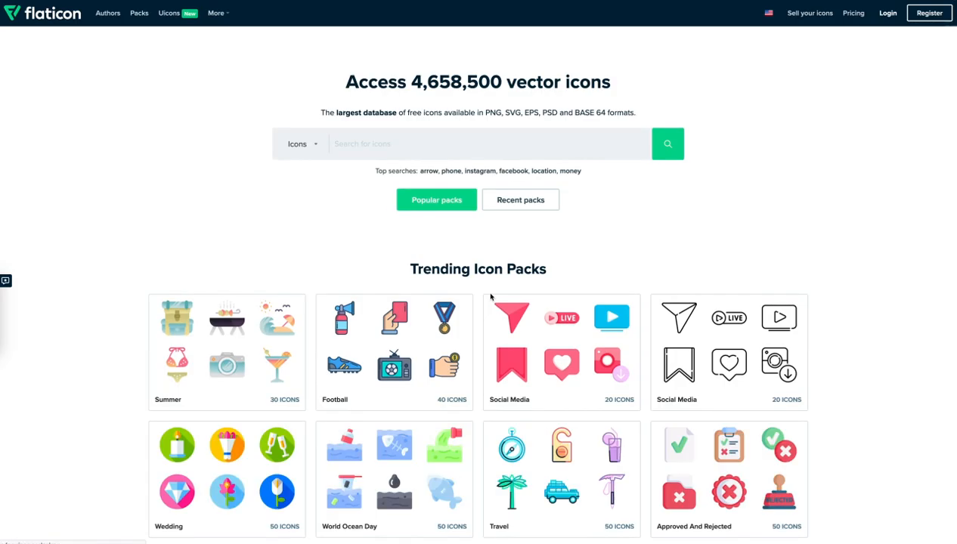
Search Flaticon for 'favorite' and open the solid black heart icon's details.
{"action": "left_click", "coordinate": [483, 148]}
{"action": "type", "text": "favorite"}
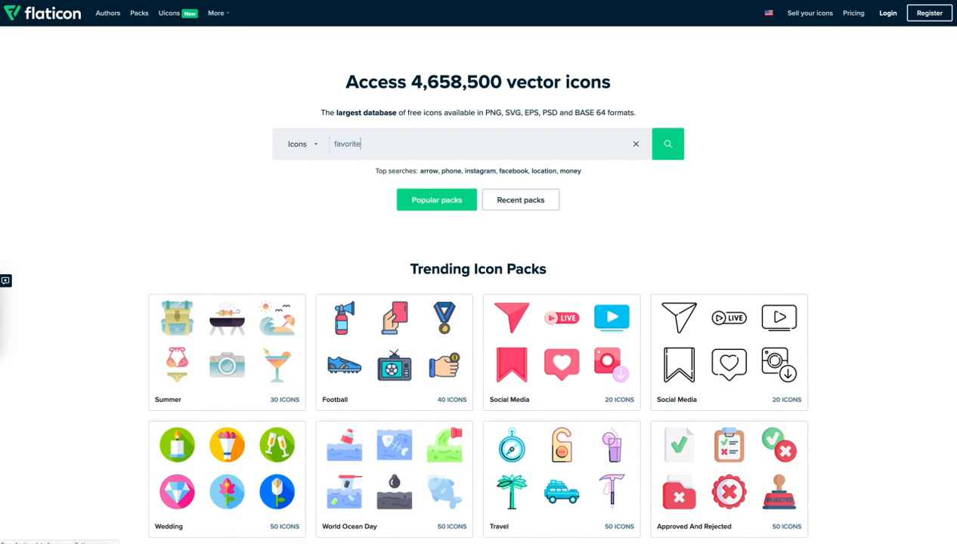
{"action": "key", "text": "Return"}
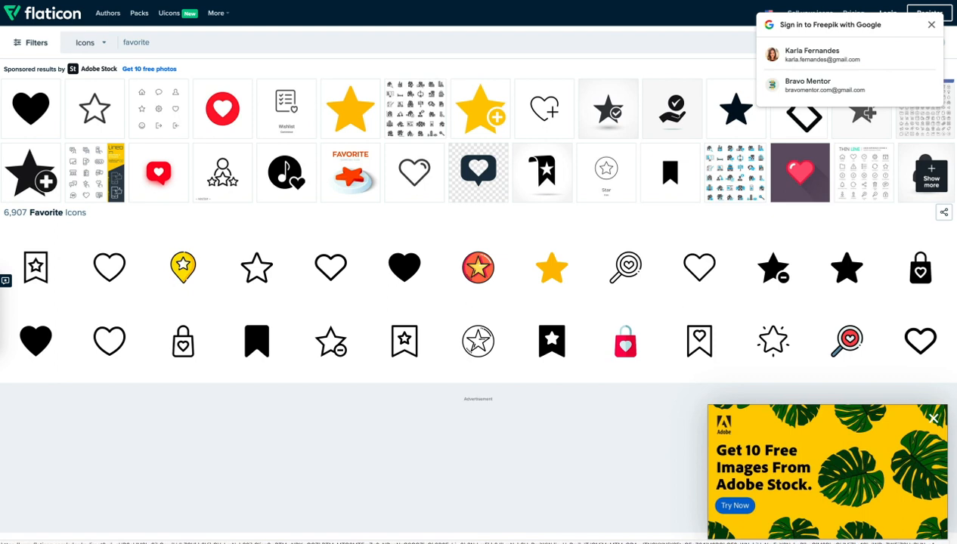
{"action": "scroll", "coordinate": [522, 278], "scroll_direction": "down", "scroll_amount": 2}
{"action": "scroll", "coordinate": [523, 278], "scroll_direction": "down", "scroll_amount": 4}
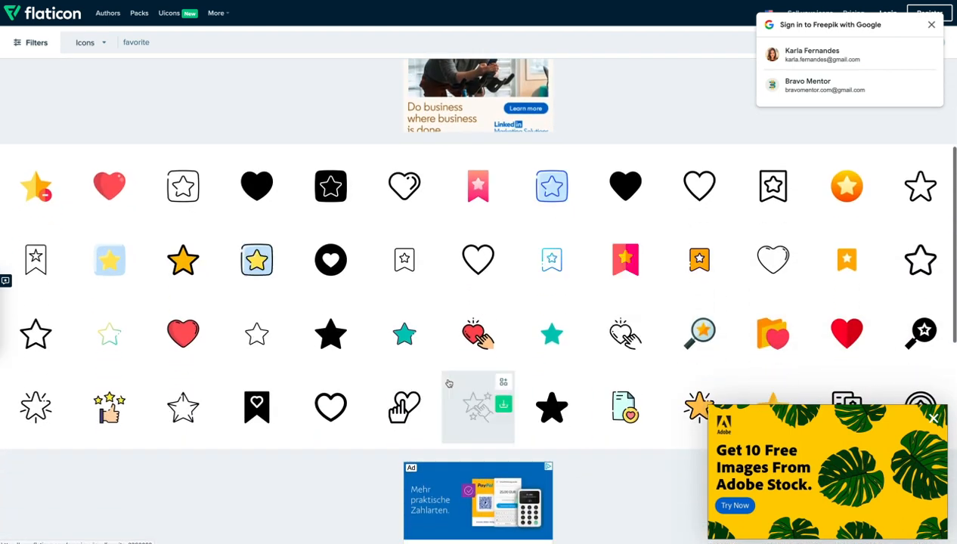
{"action": "scroll", "coordinate": [461, 393], "scroll_direction": "down", "scroll_amount": 4}
{"action": "scroll", "coordinate": [448, 383], "scroll_direction": "up", "scroll_amount": 10}
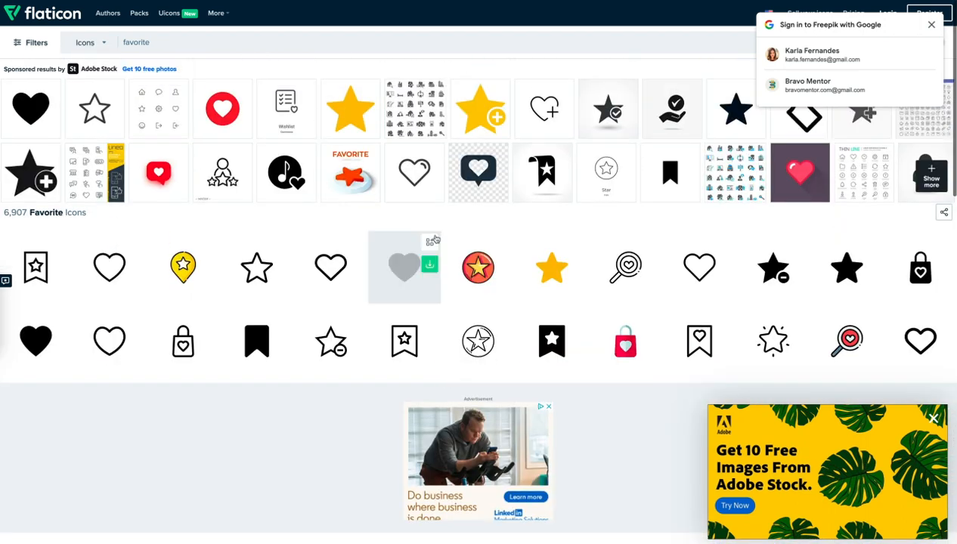
{"action": "left_click", "coordinate": [404, 286]}
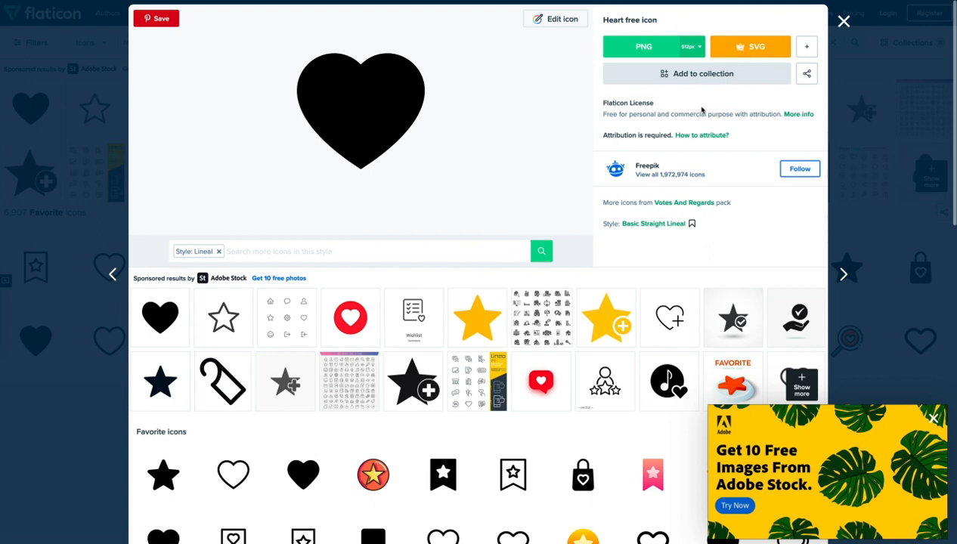
Close the Heart details, view the outline Love heart icon's details, then switch back to the slideshow.
{"action": "left_click", "coordinate": [843, 21]}
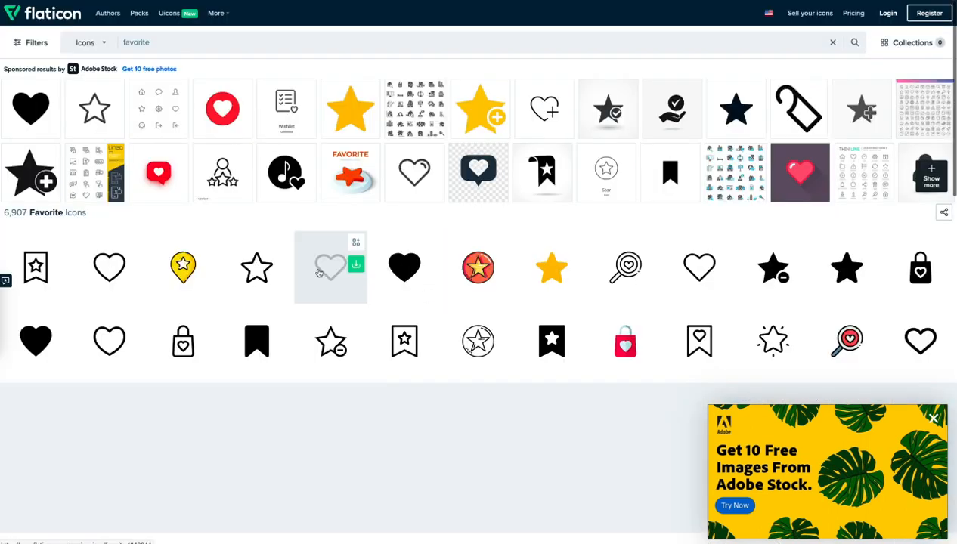
{"action": "scroll", "coordinate": [302, 272], "scroll_direction": "down", "scroll_amount": 2}
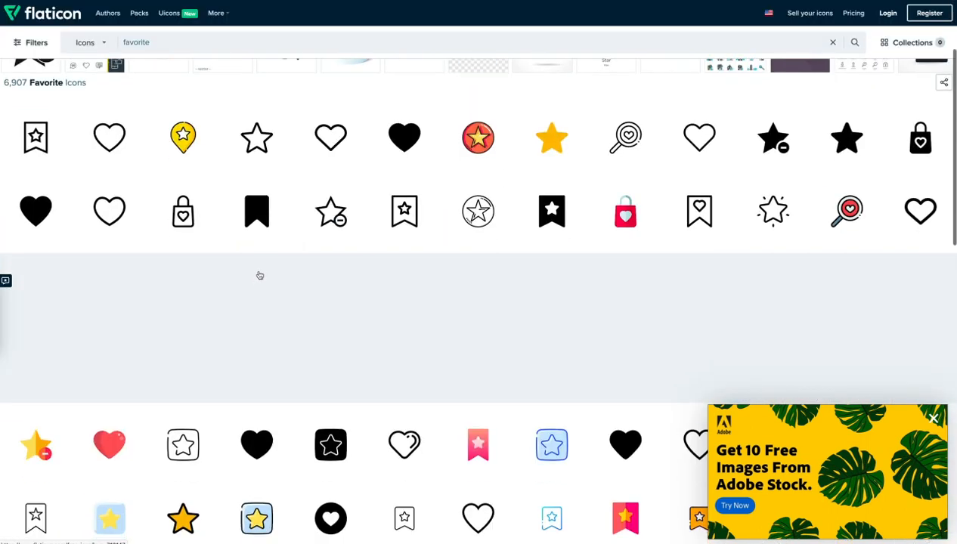
{"action": "left_click", "coordinate": [325, 151]}
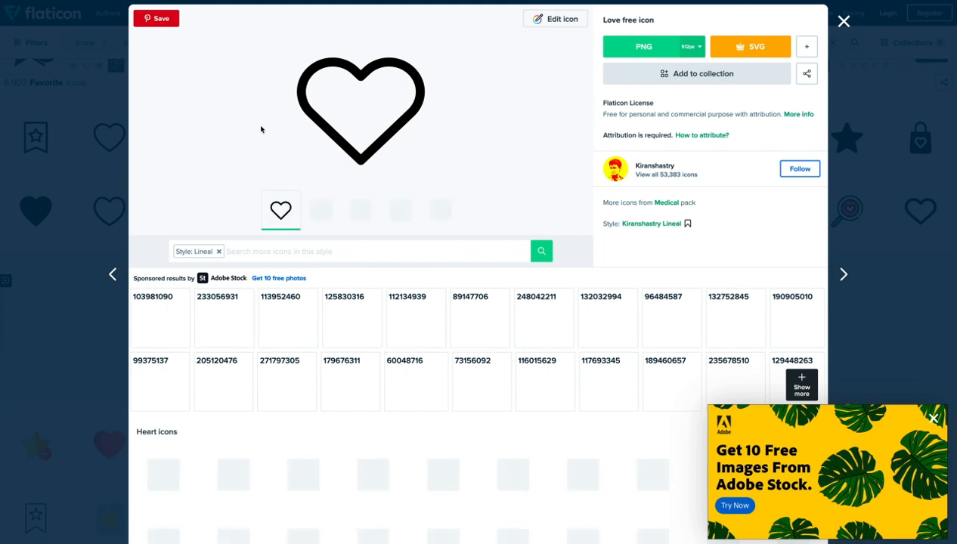
{"action": "left_click", "coordinate": [93, 98]}
{"action": "left_click", "coordinate": [844, 21]}
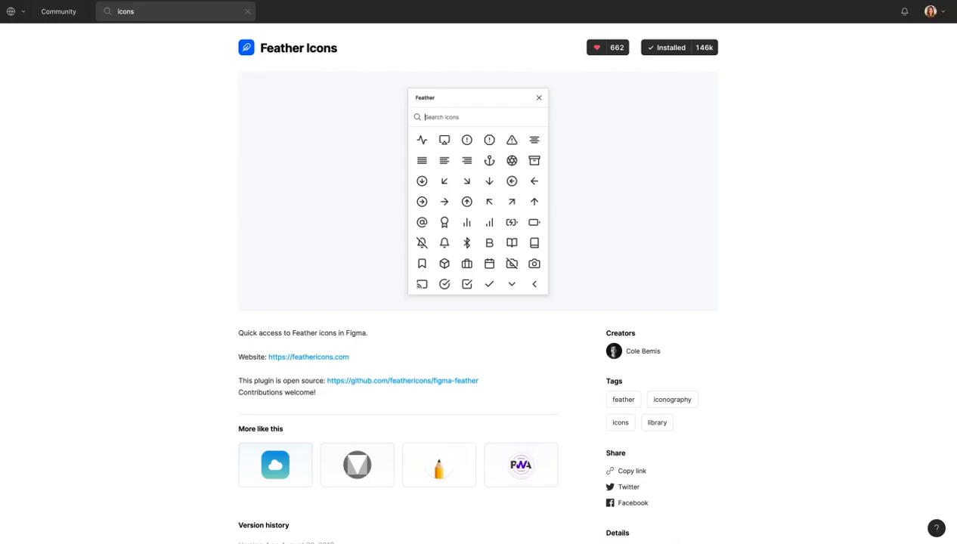
{"action": "key", "text": "super+Tab"}
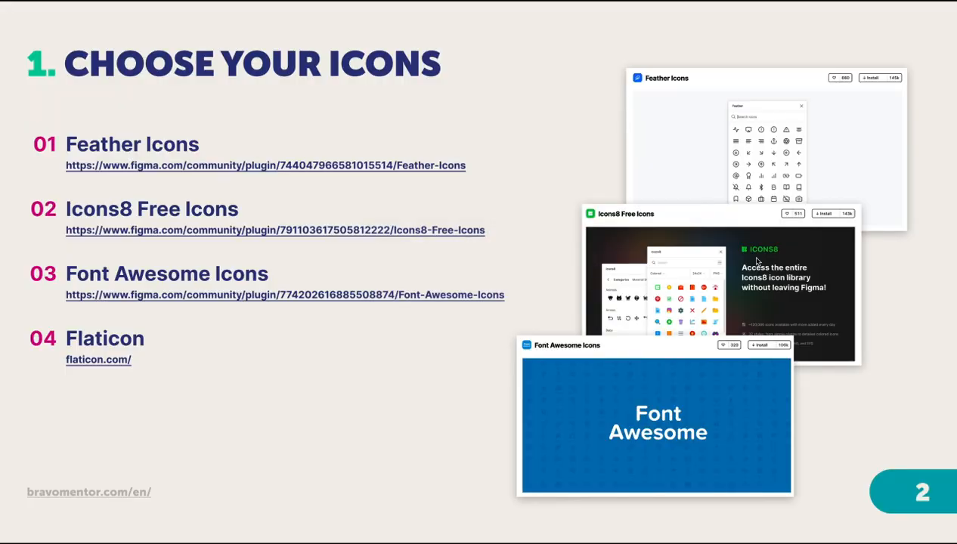
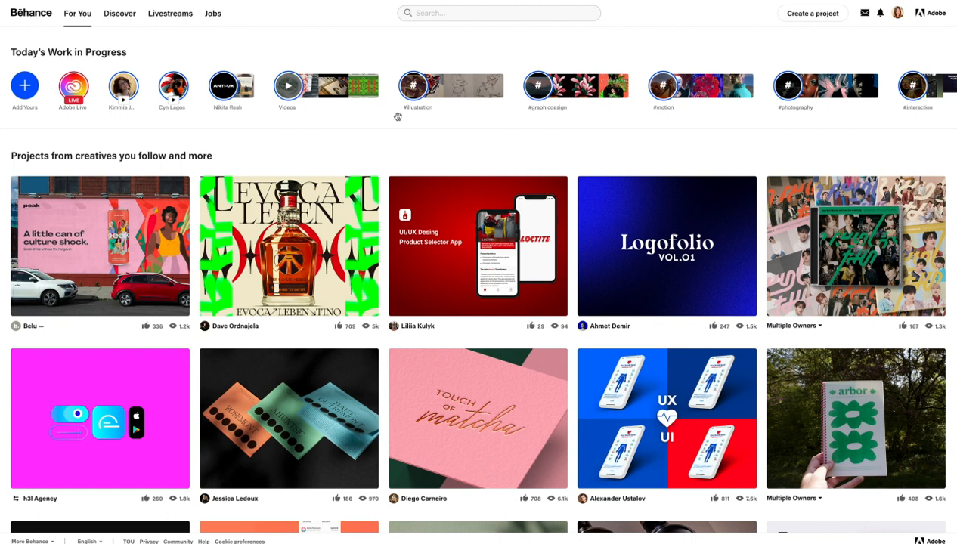
Search Behance projects for 'menu application' and scroll through the results.
{"action": "left_click", "coordinate": [469, 15]}
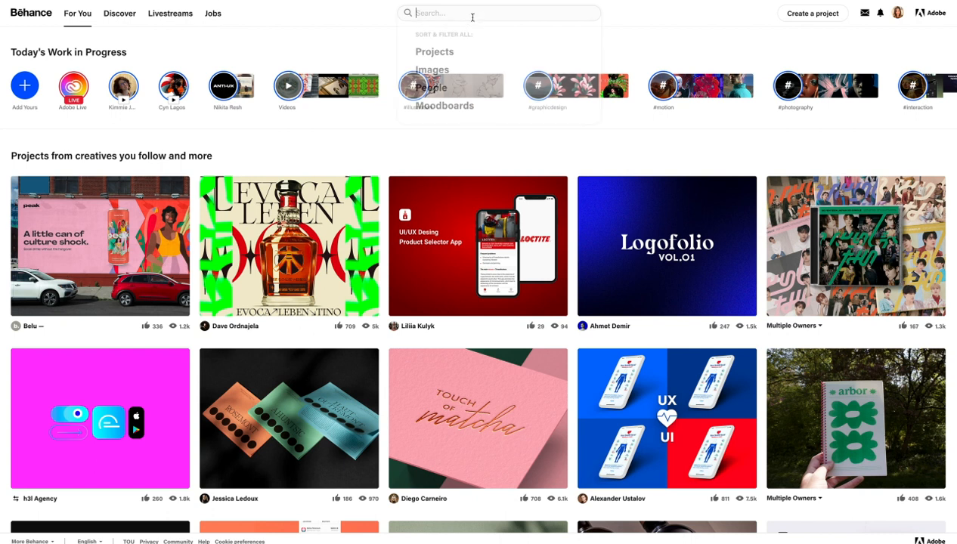
{"action": "type", "text": "menu"}
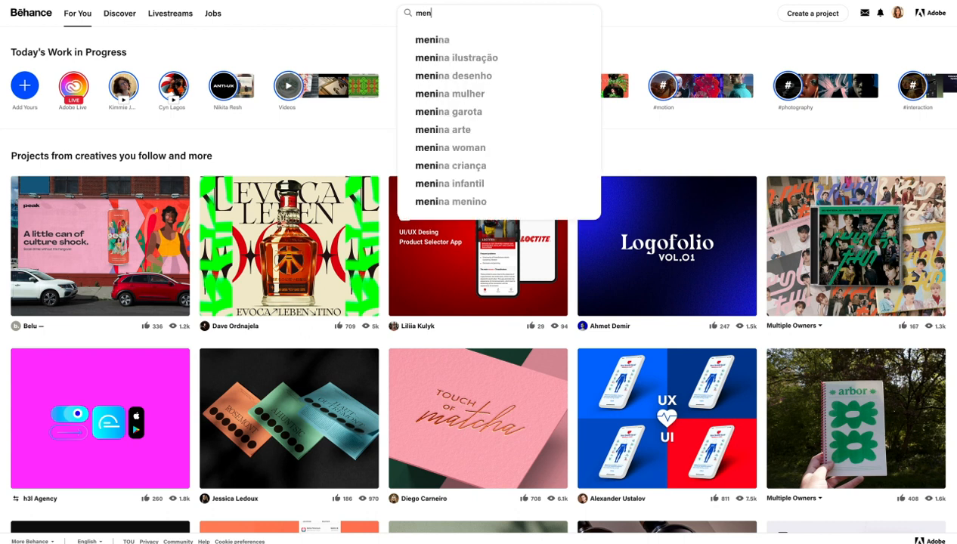
{"action": "type", "text": " application"}
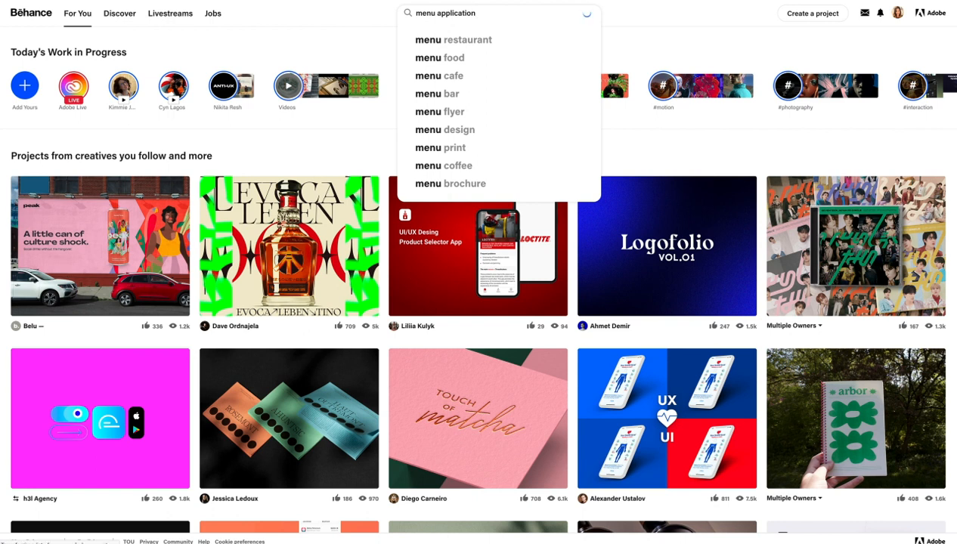
{"action": "key", "text": "Return"}
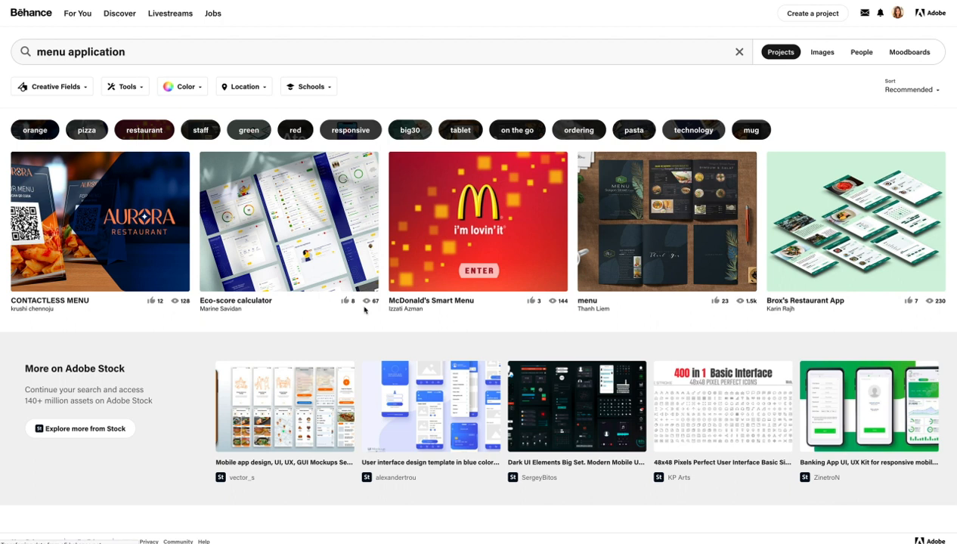
{"action": "scroll", "coordinate": [363, 306], "scroll_direction": "down", "scroll_amount": 1}
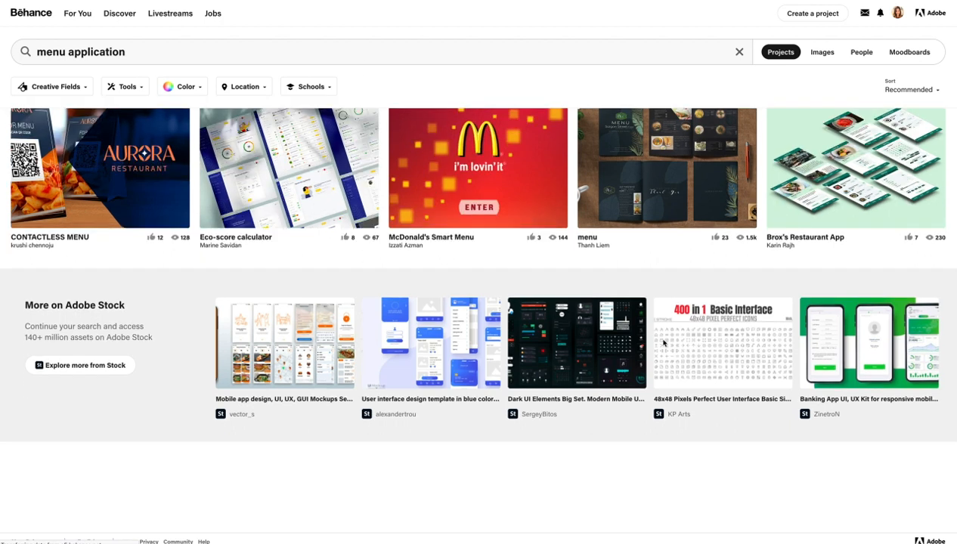
{"action": "scroll", "coordinate": [431, 411], "scroll_direction": "down", "scroll_amount": 7}
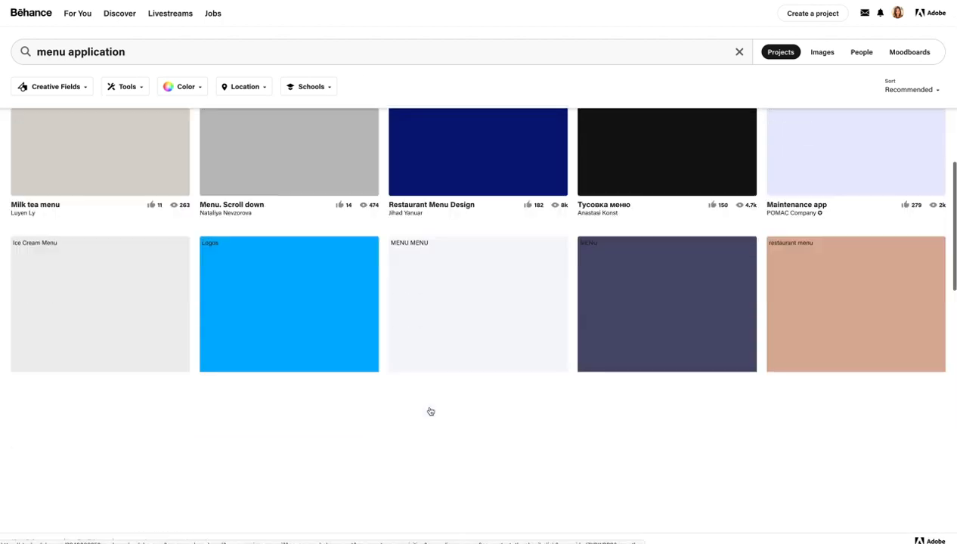
{"action": "scroll", "coordinate": [430, 411], "scroll_direction": "down", "scroll_amount": 4}
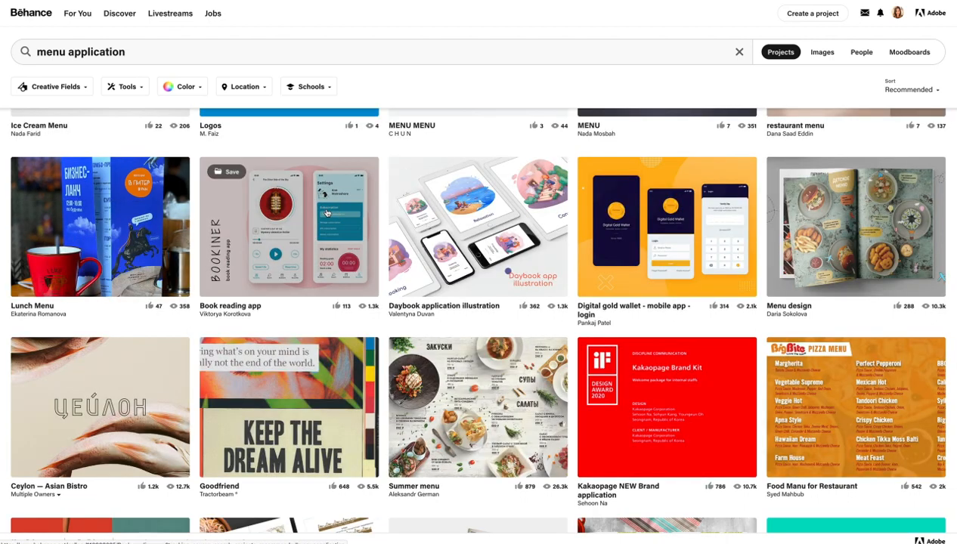
Open the Book reading app project, close it, and keep browsing the results.
{"action": "left_click", "coordinate": [327, 213]}
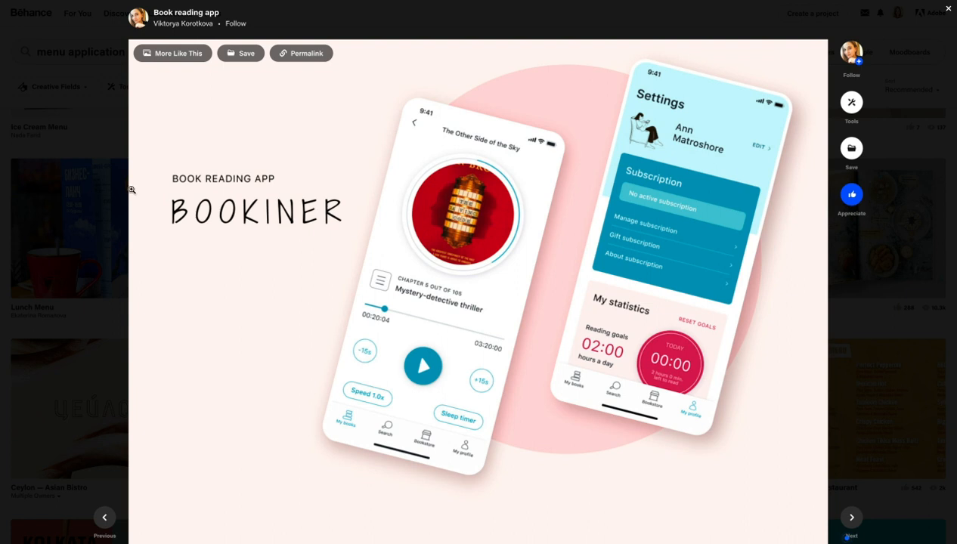
{"action": "left_click", "coordinate": [76, 190]}
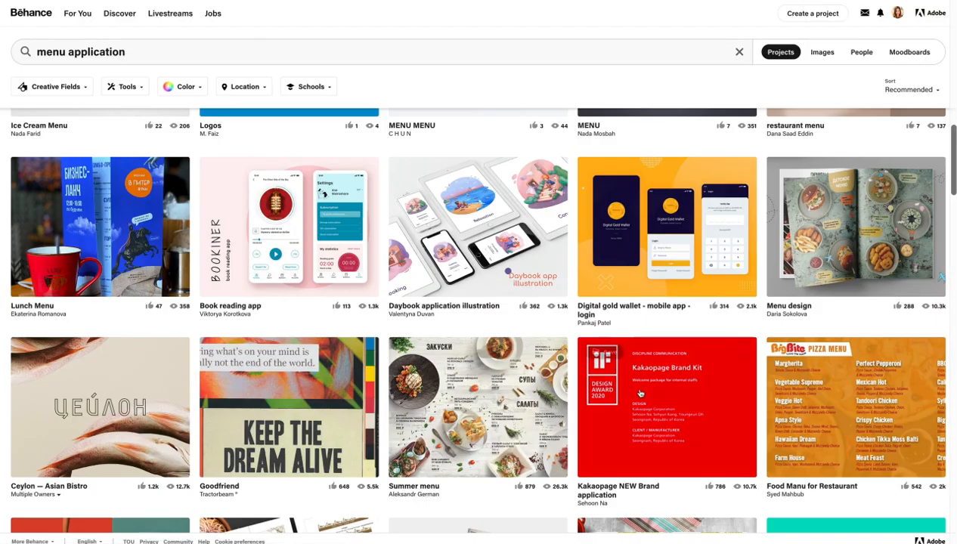
{"action": "scroll", "coordinate": [641, 393], "scroll_direction": "down", "scroll_amount": 5}
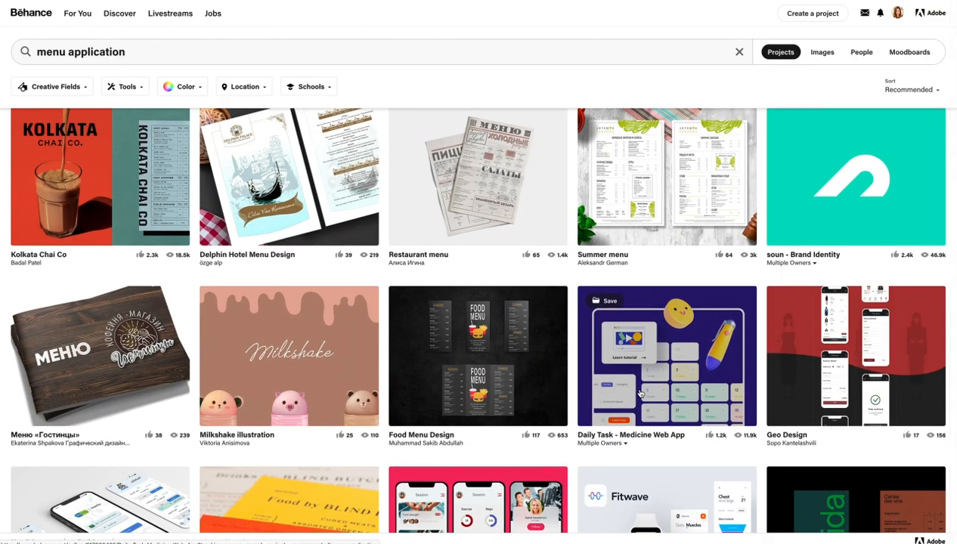
{"action": "scroll", "coordinate": [641, 393], "scroll_direction": "down", "scroll_amount": 3}
{"action": "scroll", "coordinate": [641, 393], "scroll_direction": "down", "scroll_amount": 6}
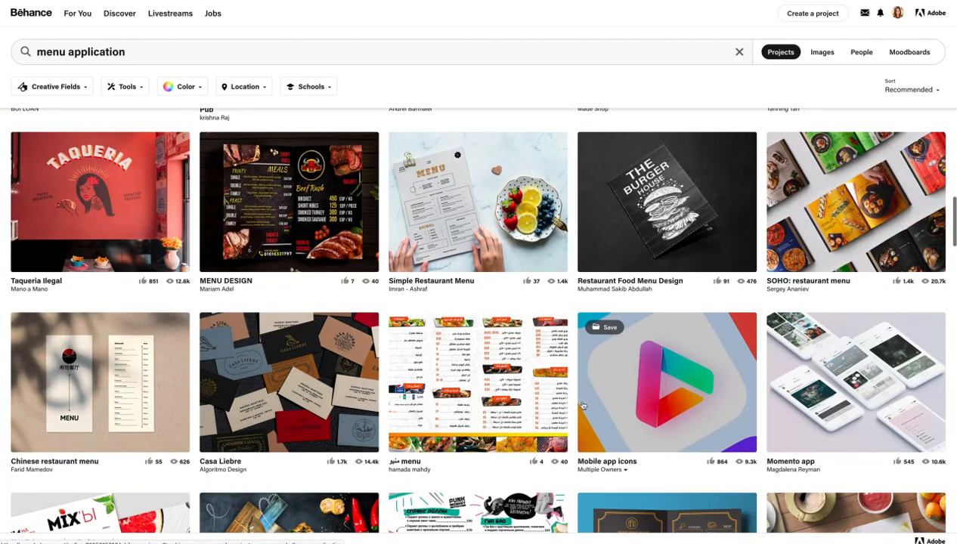
{"action": "scroll", "coordinate": [639, 393], "scroll_direction": "down", "scroll_amount": 5}
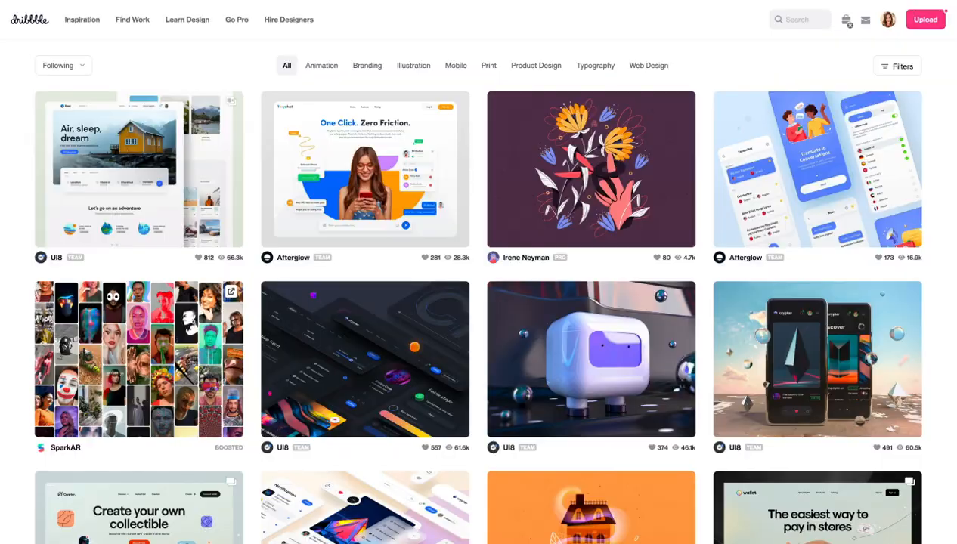
Search Dribbble shots for 'menu application'.
{"action": "left_click", "coordinate": [785, 19]}
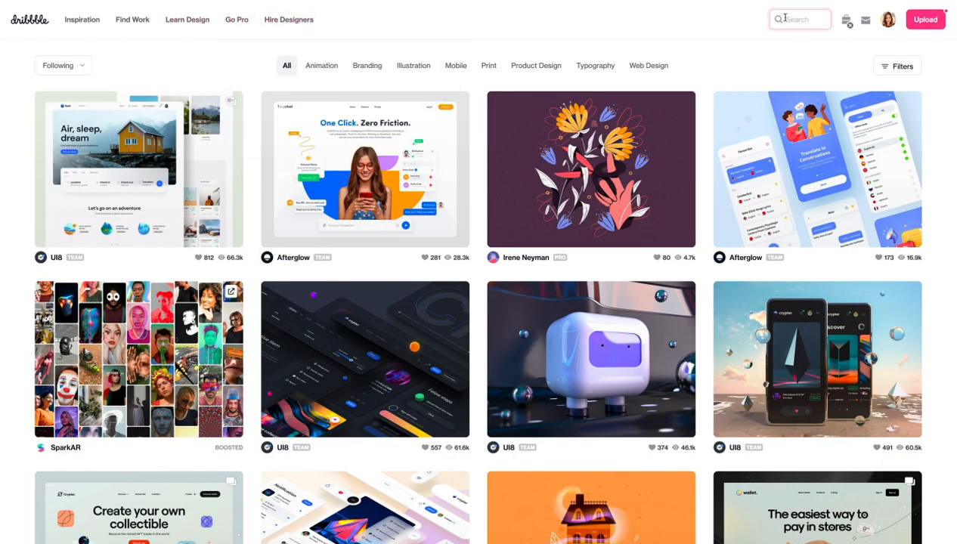
{"action": "type", "text": "menu"}
{"action": "key", "text": "super+a"}
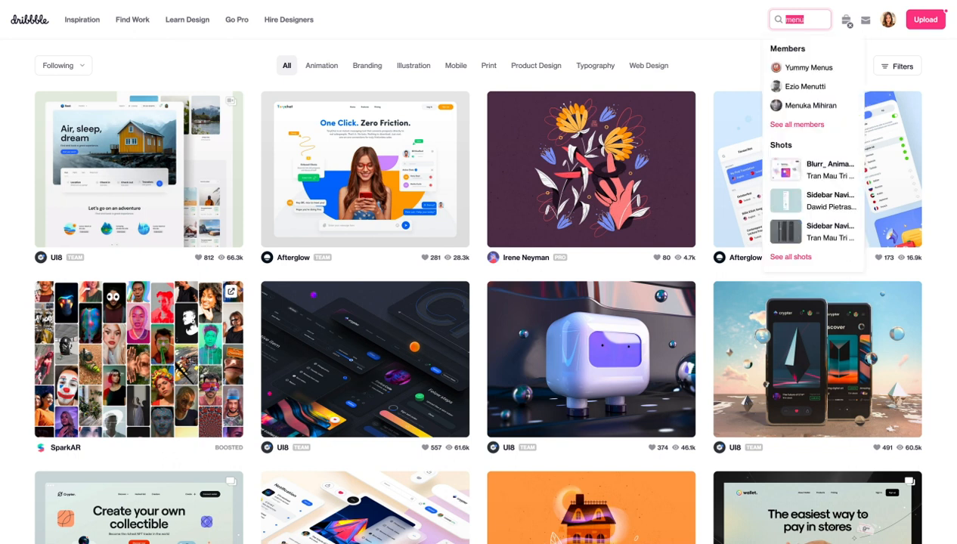
{"action": "left_click", "coordinate": [805, 20]}
{"action": "type", "text": "application"}
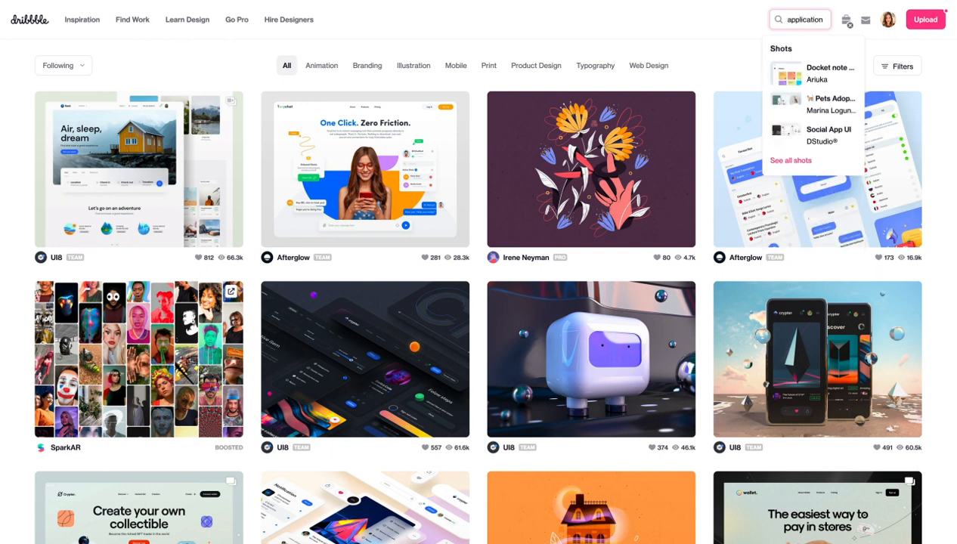
{"action": "key", "text": "Return"}
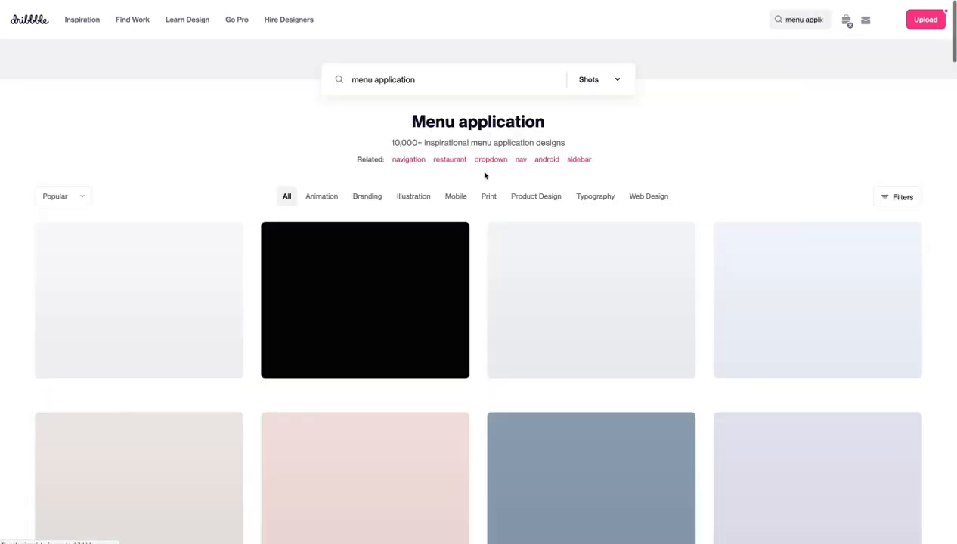
Scroll down through the 'menu application' shots grid.
{"action": "scroll", "coordinate": [479, 299], "scroll_direction": "down", "scroll_amount": 4}
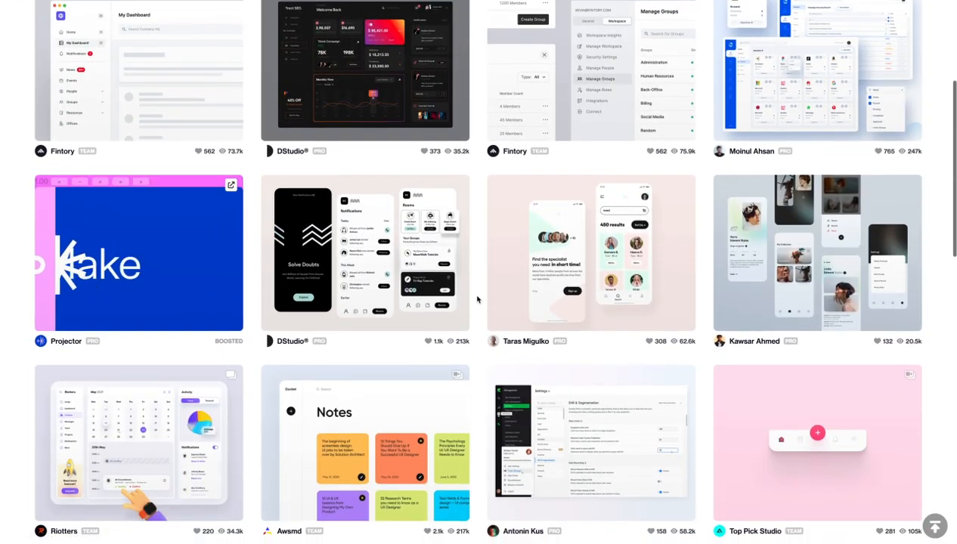
{"action": "scroll", "coordinate": [478, 300], "scroll_direction": "down", "scroll_amount": 2}
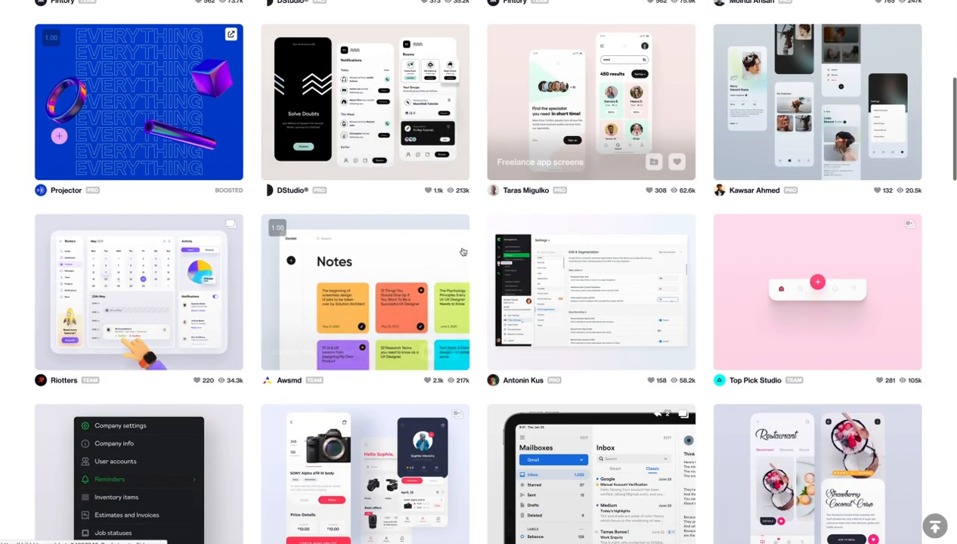
{"action": "scroll", "coordinate": [461, 242], "scroll_direction": "down", "scroll_amount": 1}
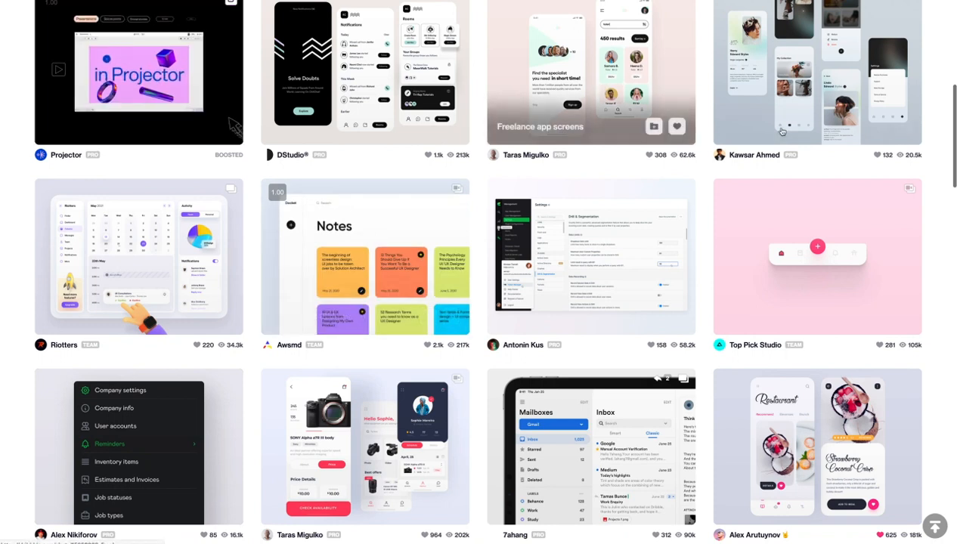
{"action": "scroll", "coordinate": [635, 239], "scroll_direction": "down", "scroll_amount": 5}
{"action": "scroll", "coordinate": [635, 239], "scroll_direction": "down", "scroll_amount": 3}
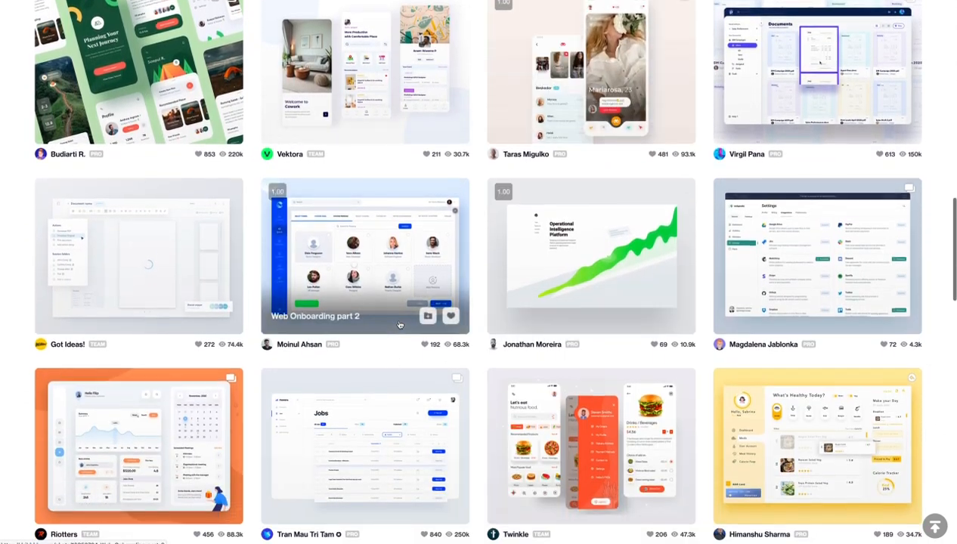
{"action": "scroll", "coordinate": [400, 325], "scroll_direction": "down", "scroll_amount": 4}
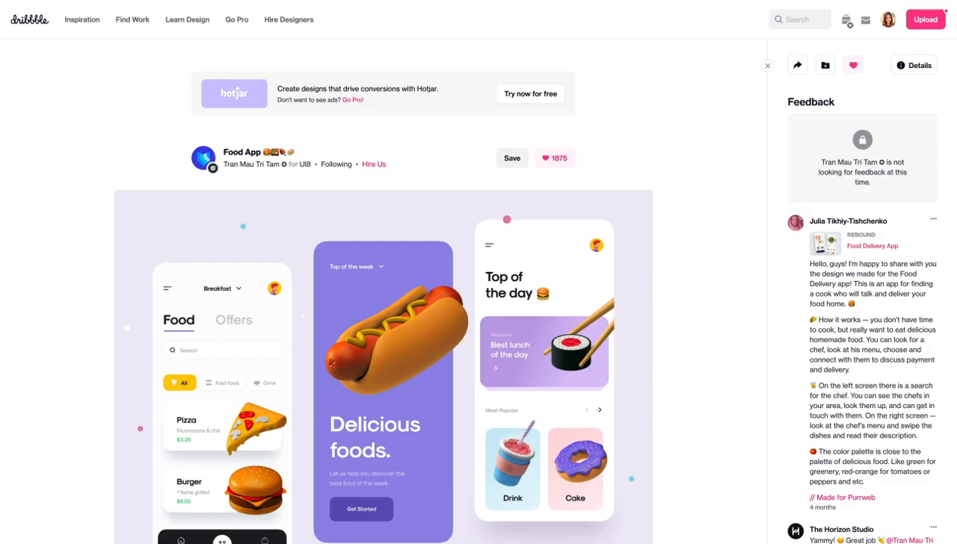
Scroll down the Food App shot page to review its screens and author.
{"action": "scroll", "coordinate": [378, 91], "scroll_direction": "down", "scroll_amount": 1}
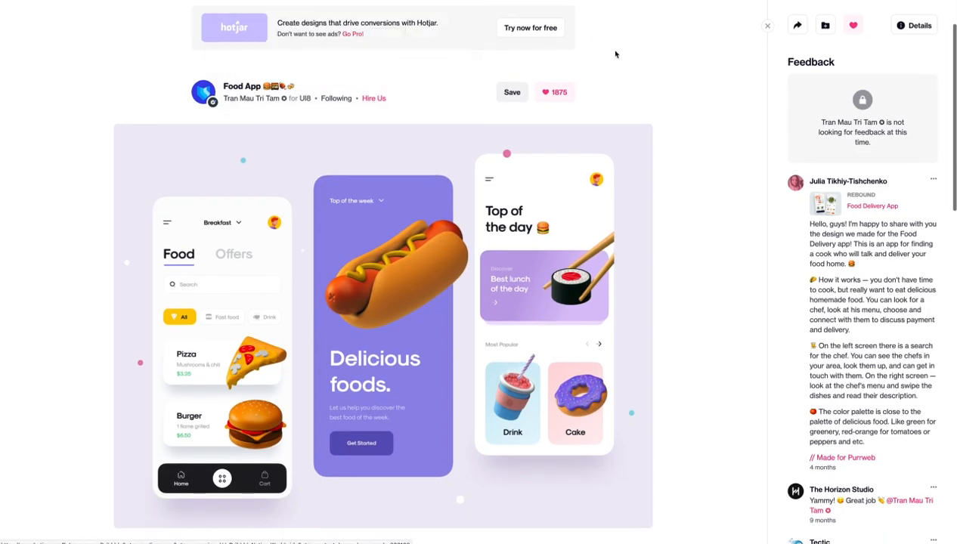
{"action": "scroll", "coordinate": [623, 58], "scroll_direction": "down", "scroll_amount": 1}
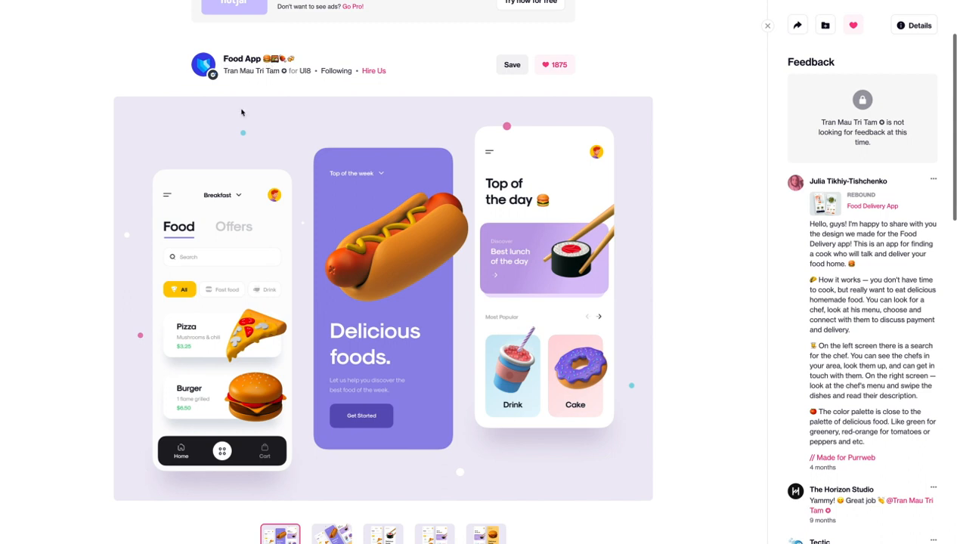
{"action": "scroll", "coordinate": [145, 83], "scroll_direction": "down", "scroll_amount": 1}
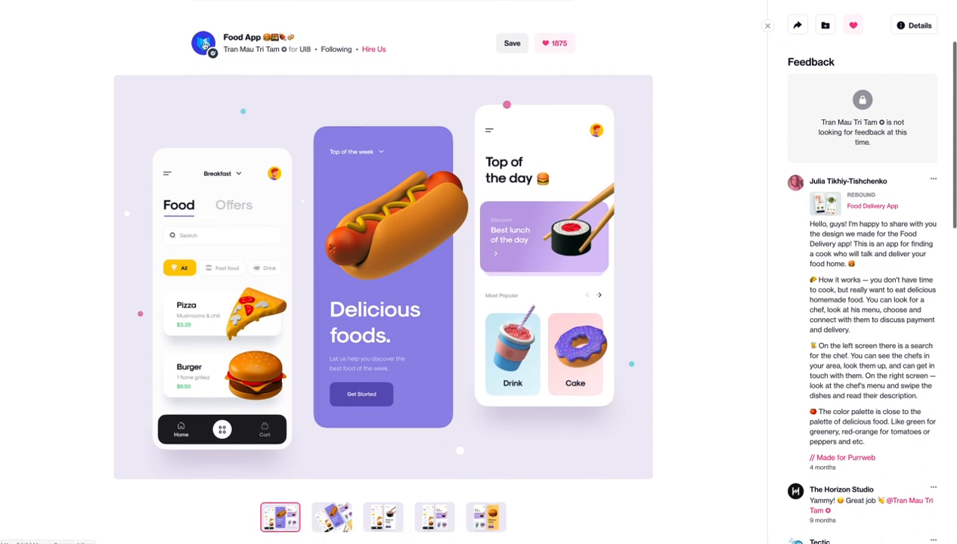
{"action": "mouse_move", "coordinate": [206, 47]}
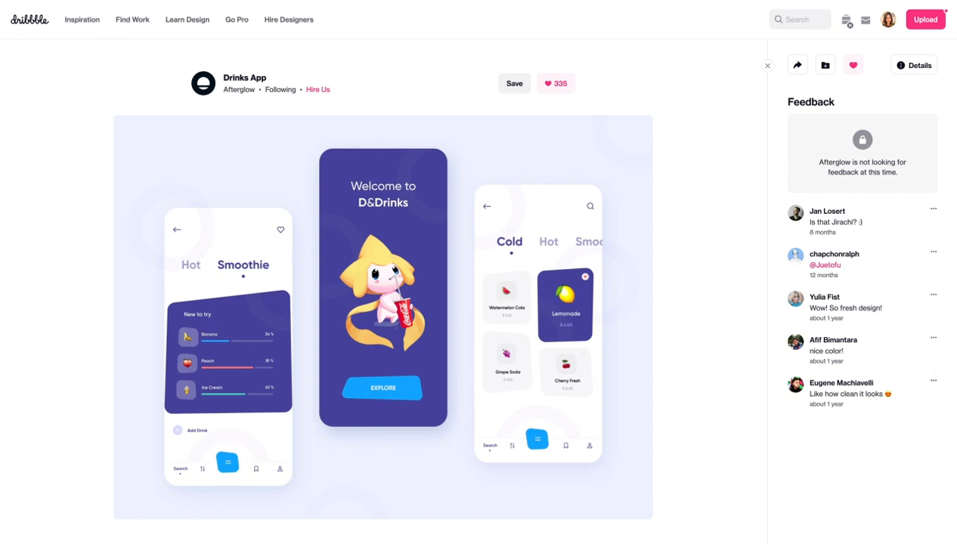
Switch to the already open Restaurant Menu shot and scroll its page.
{"action": "key", "text": "ctrl+Tab"}
{"action": "scroll", "coordinate": [682, 106], "scroll_direction": "down", "scroll_amount": 3}
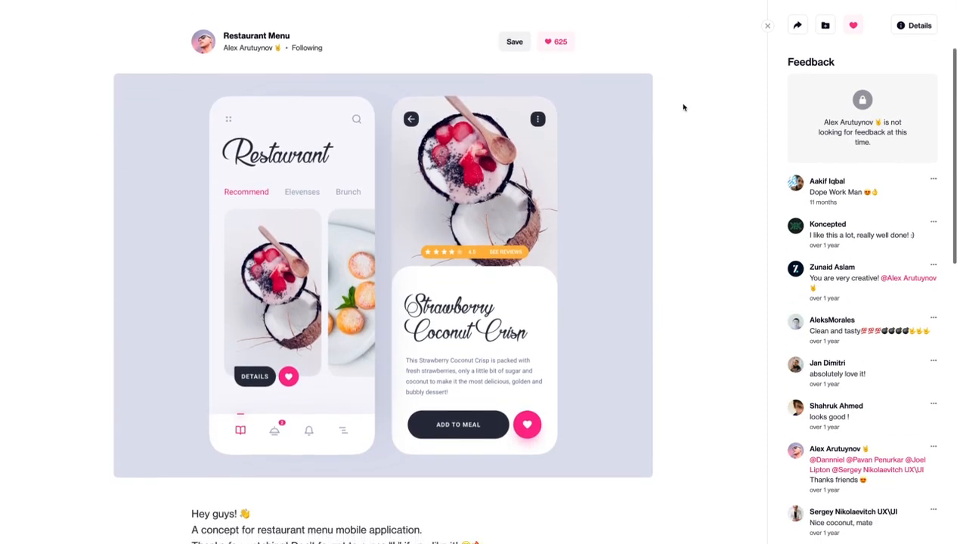
{"action": "scroll", "coordinate": [610, 244], "scroll_direction": "down", "scroll_amount": 1}
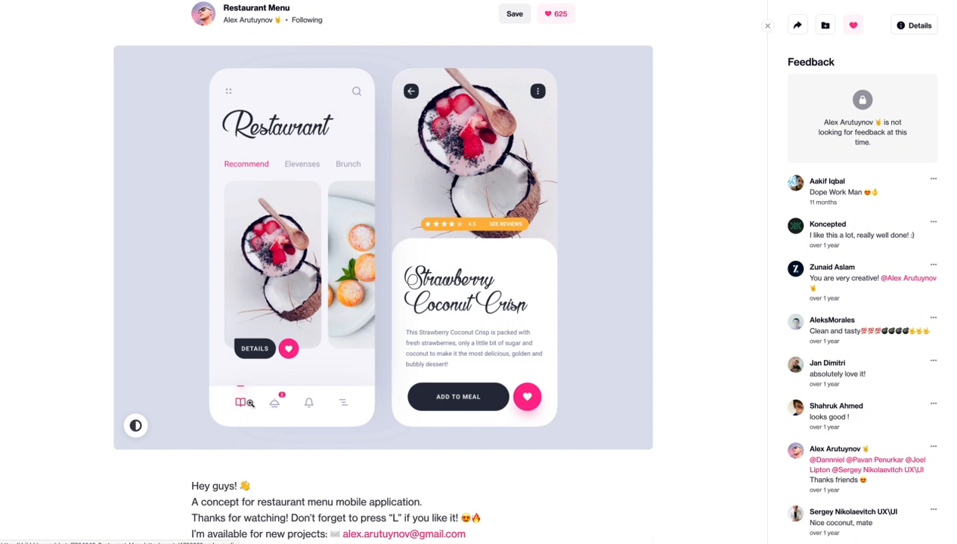
View the Restaurant Menu design full size, then close it and scroll to the description.
{"action": "left_click", "coordinate": [247, 403]}
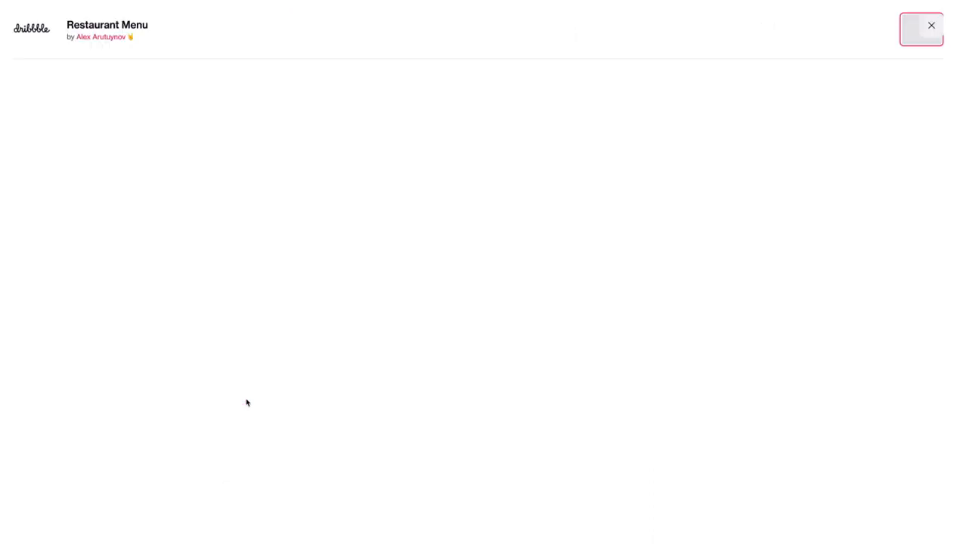
{"action": "scroll", "coordinate": [257, 416], "scroll_direction": "down", "scroll_amount": 3}
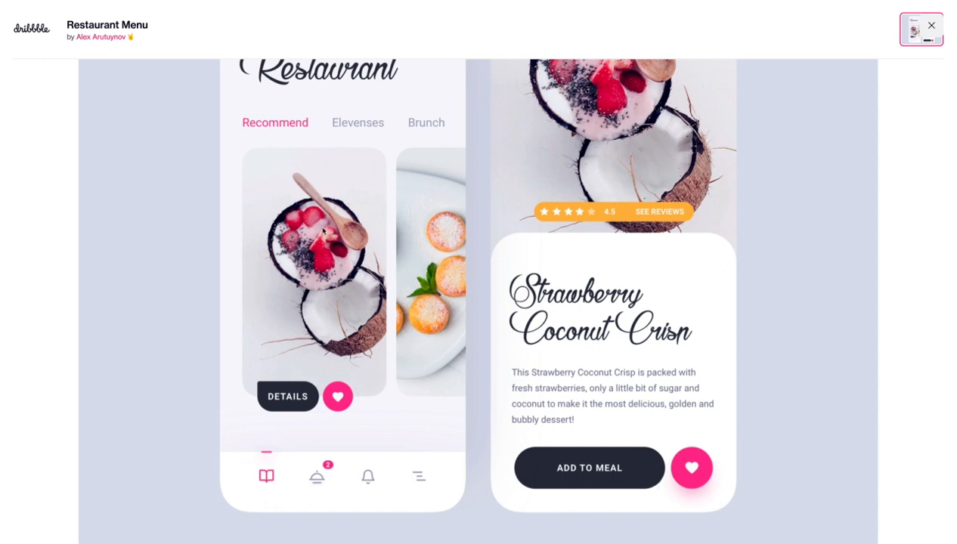
{"action": "left_click", "coordinate": [925, 32]}
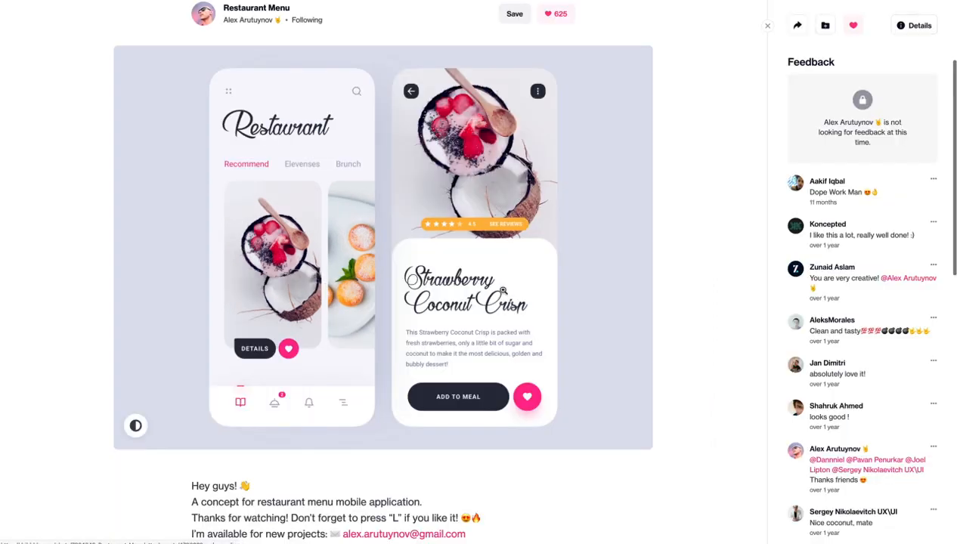
{"action": "scroll", "coordinate": [503, 290], "scroll_direction": "down", "scroll_amount": 5}
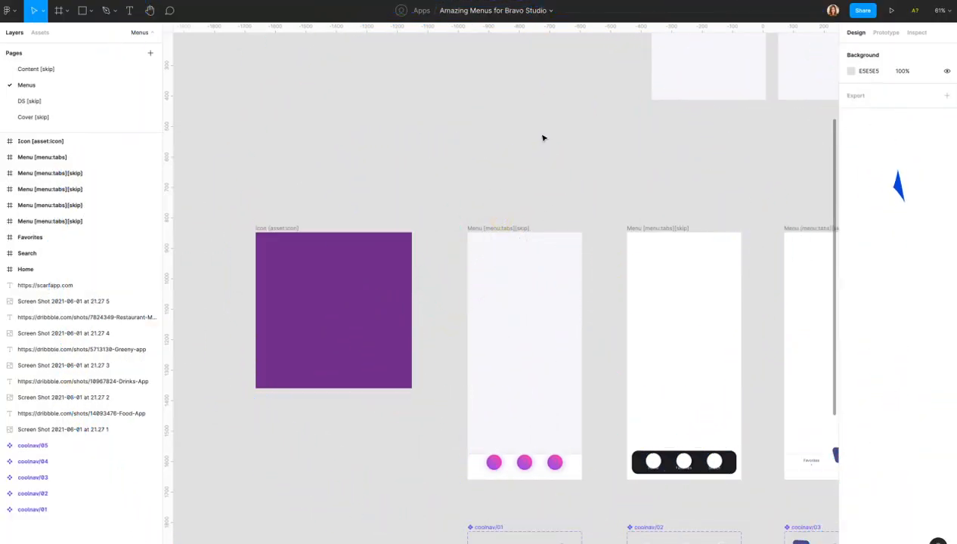
Launch the Feather Icons plugin from the canvas Plugins menu and browse its icons.
{"action": "right_click", "coordinate": [436, 189]}
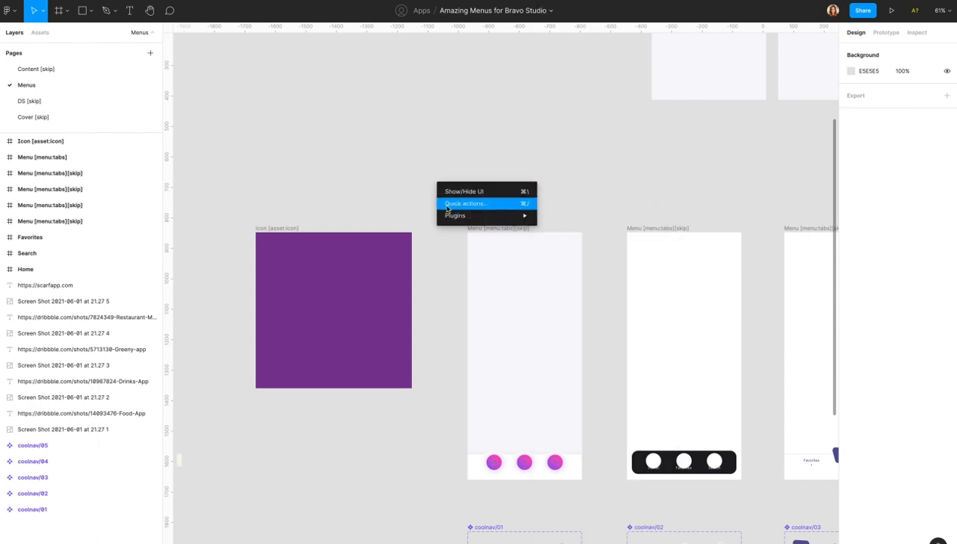
{"action": "mouse_move", "coordinate": [450, 216]}
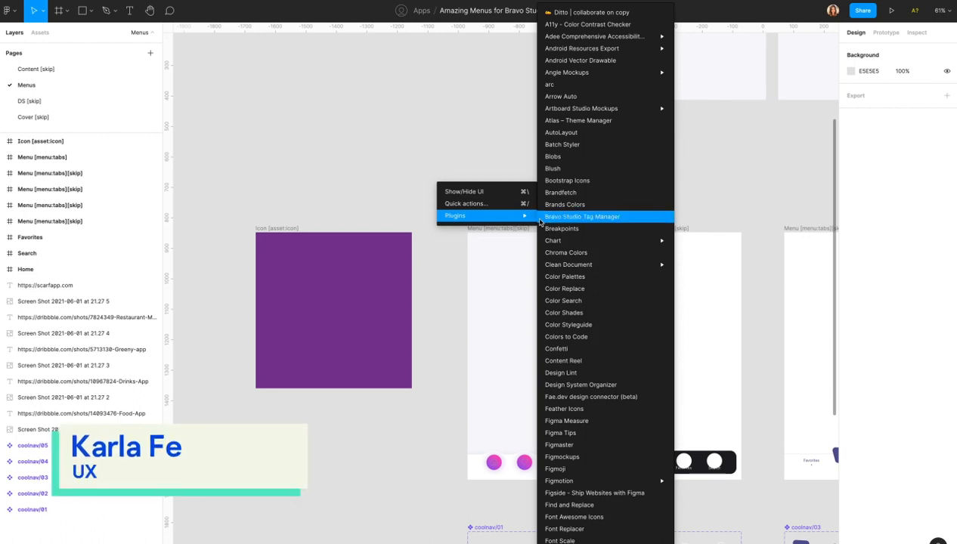
{"action": "left_click", "coordinate": [592, 412]}
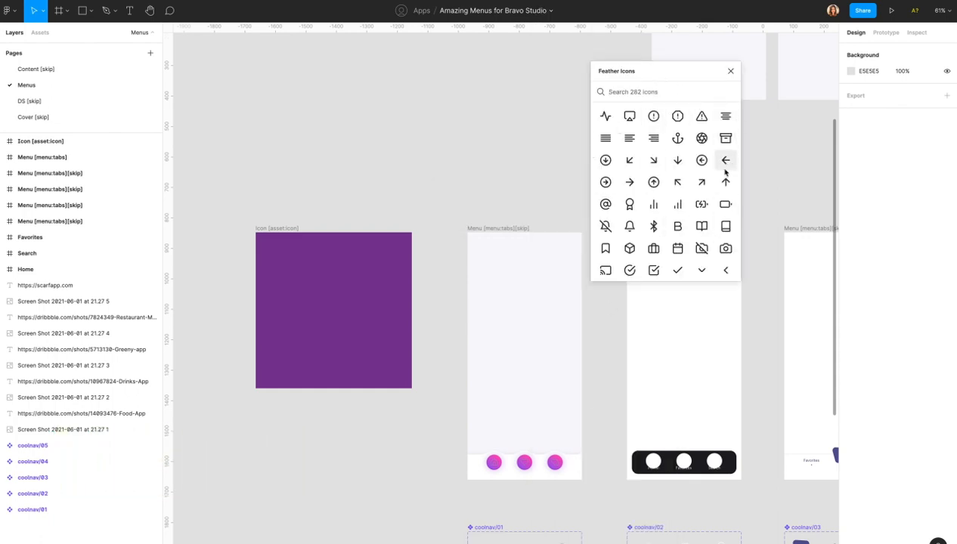
{"action": "scroll", "coordinate": [697, 202], "scroll_direction": "down", "scroll_amount": 15}
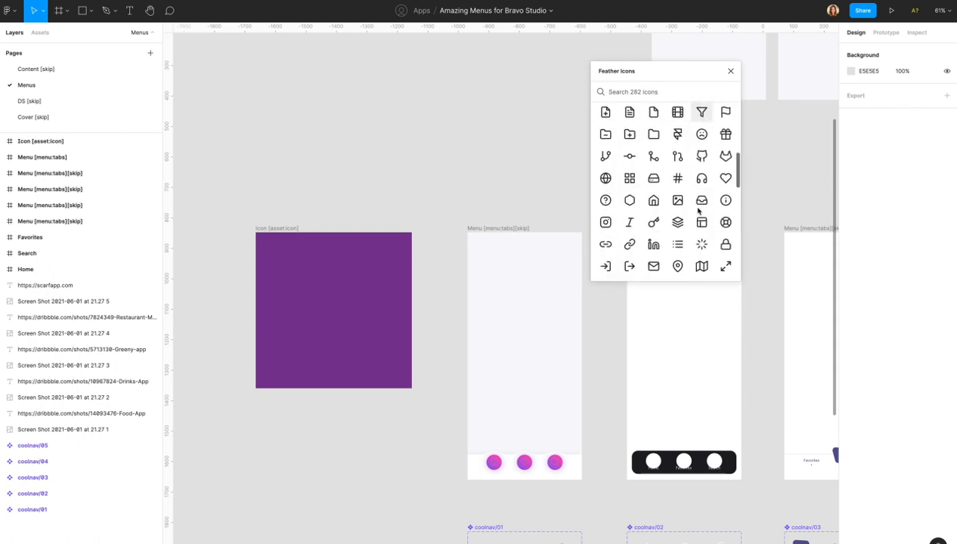
{"action": "scroll", "coordinate": [698, 212], "scroll_direction": "up", "scroll_amount": 10}
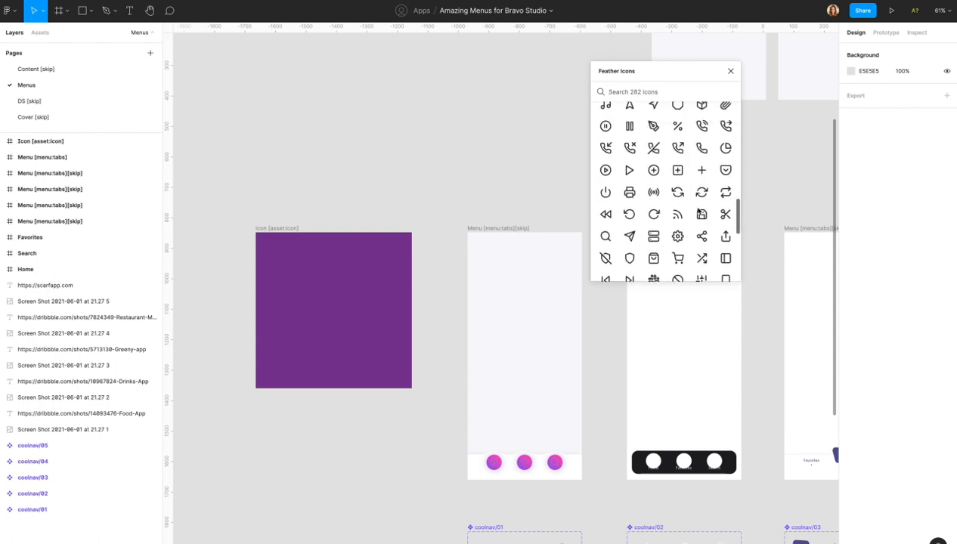
{"action": "scroll", "coordinate": [702, 213], "scroll_direction": "up", "scroll_amount": 8}
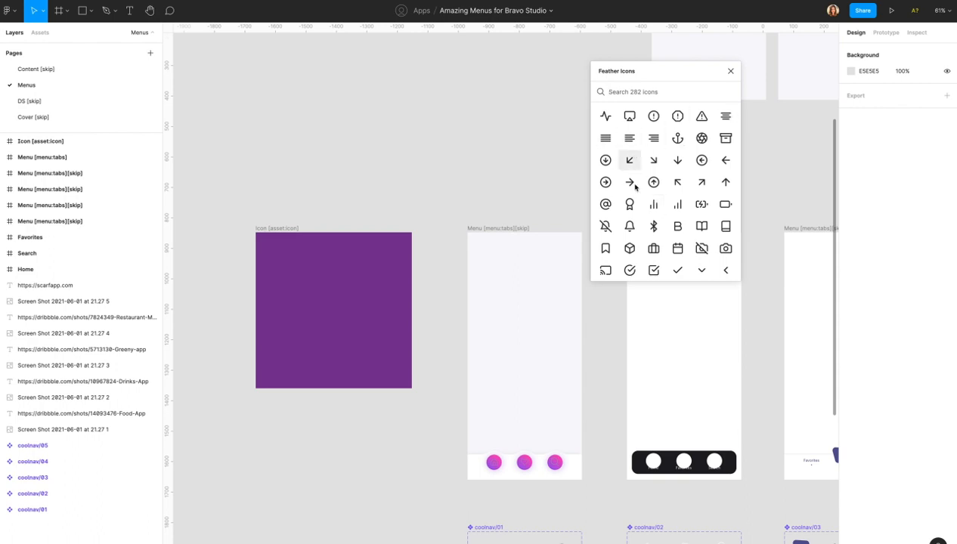
{"action": "type", "text": "MENU"}
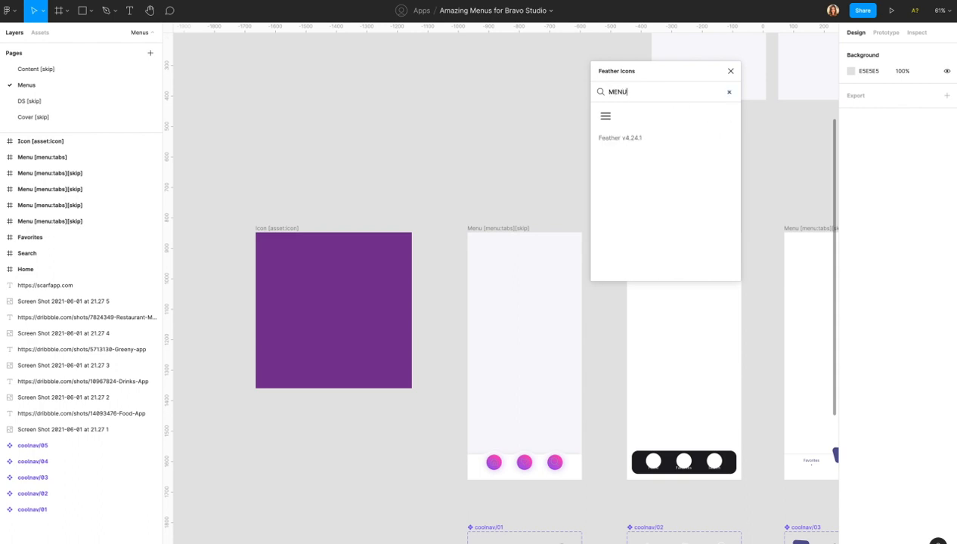
{"action": "double_click", "coordinate": [619, 92]}
{"action": "key", "text": "BackSpace"}
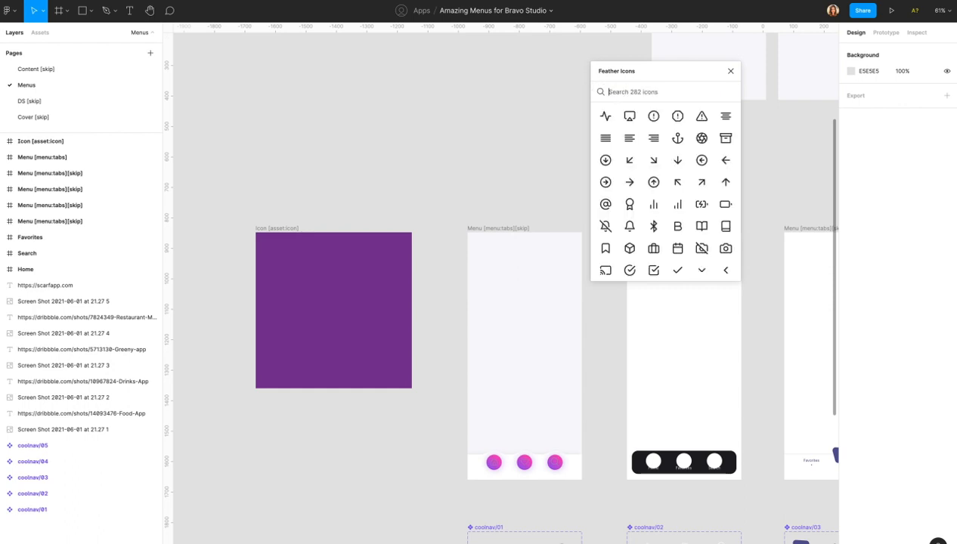
Insert the bar-chart icon and drag it into the purple Icon frame.
{"action": "left_click", "coordinate": [655, 207]}
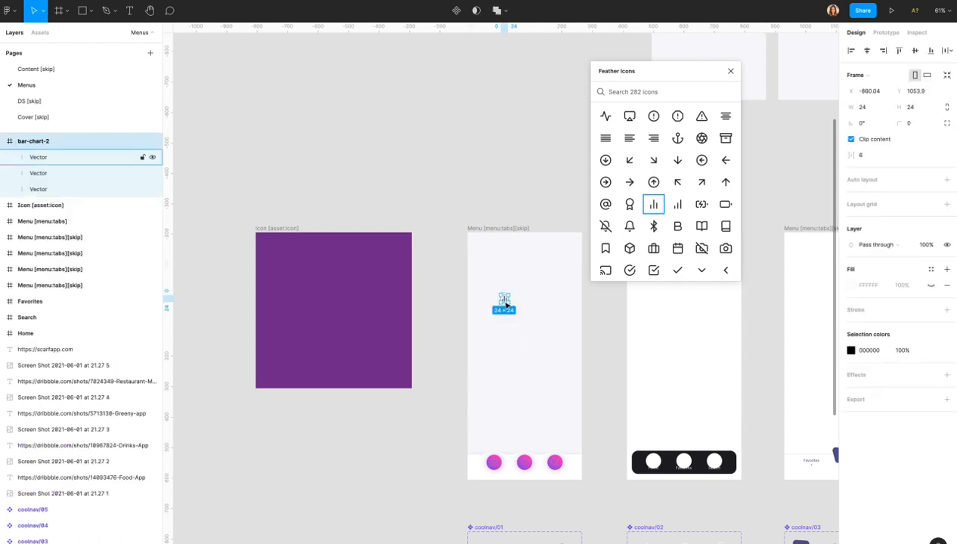
{"action": "scroll", "coordinate": [499, 301], "scroll_direction": "up", "scroll_amount": 5}
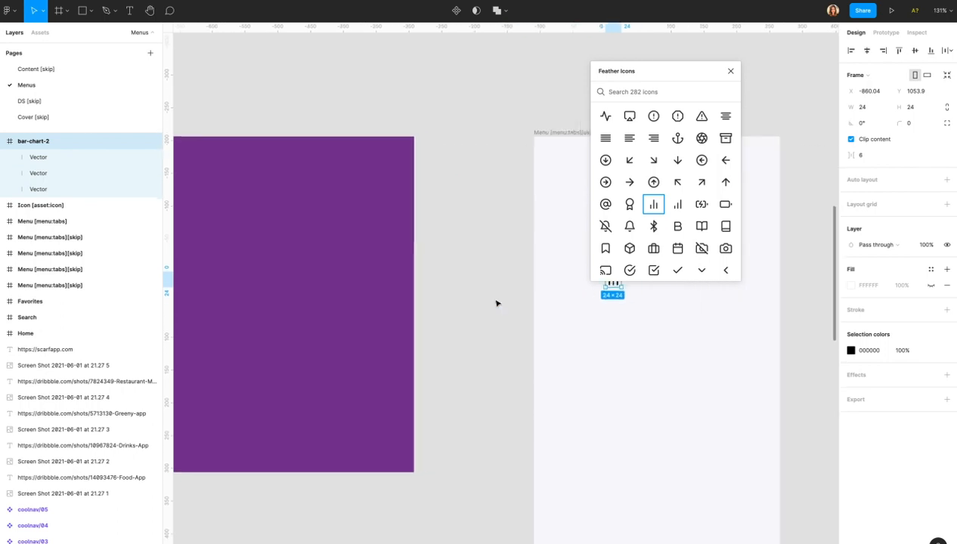
{"action": "left_click_drag", "start_coordinate": [678, 72], "coordinate": [826, 53]}
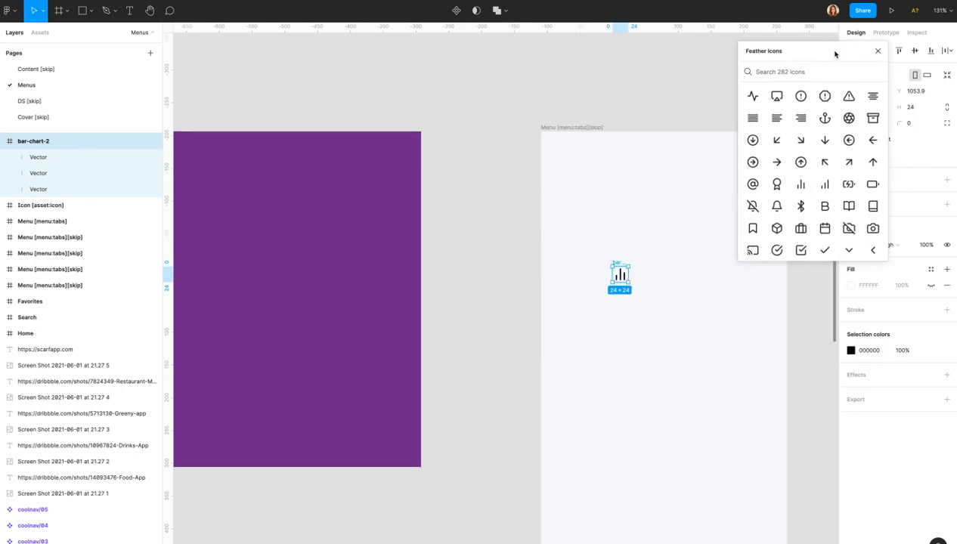
{"action": "scroll", "coordinate": [473, 318], "scroll_direction": "down", "scroll_amount": 3}
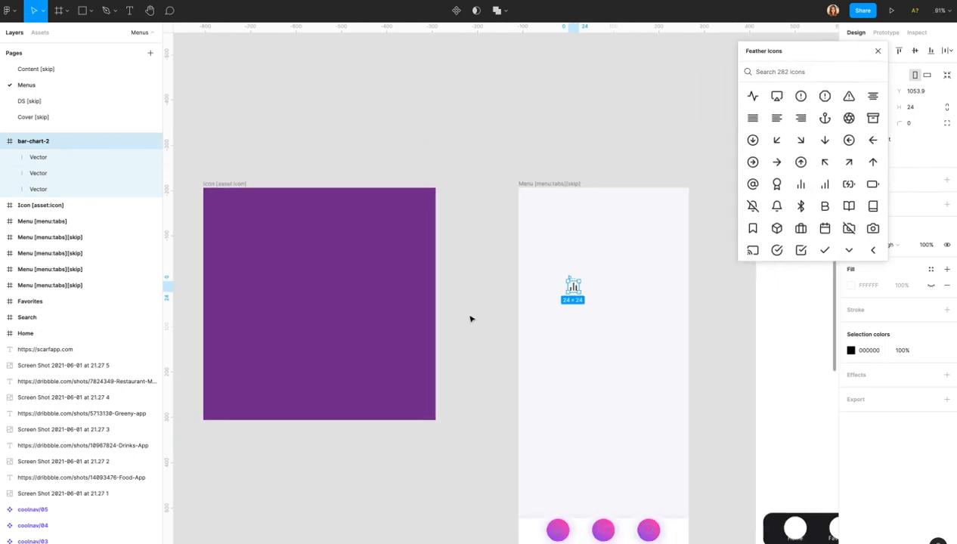
{"action": "left_click_drag", "start_coordinate": [611, 285], "coordinate": [347, 292]}
{"action": "scroll", "coordinate": [347, 293], "scroll_direction": "left", "scroll_amount": 3}
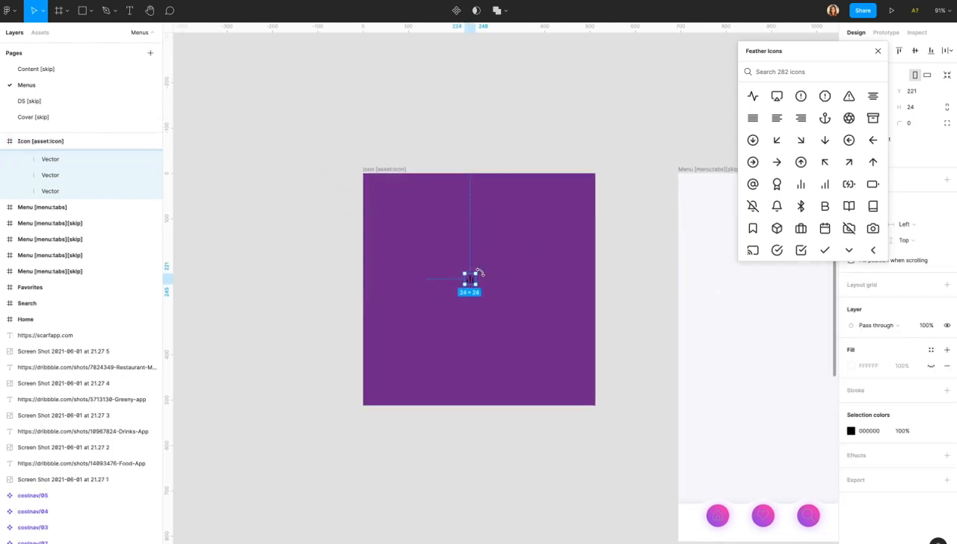
Try enlarging the icon and giving its bars stroke weight 20, then undo back to 24×24.
{"action": "left_click_drag", "start_coordinate": [479, 270], "coordinate": [562, 221]}
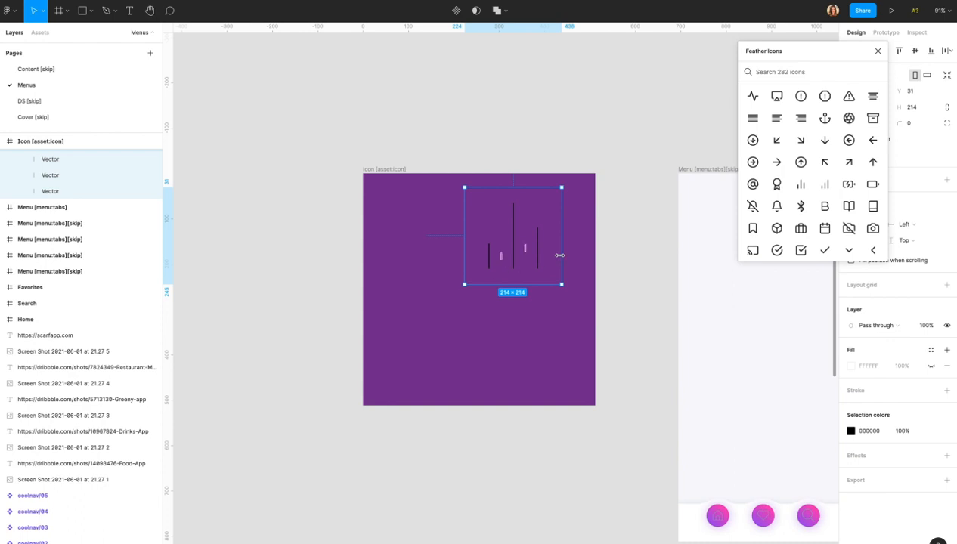
{"action": "double_click", "coordinate": [487, 268]}
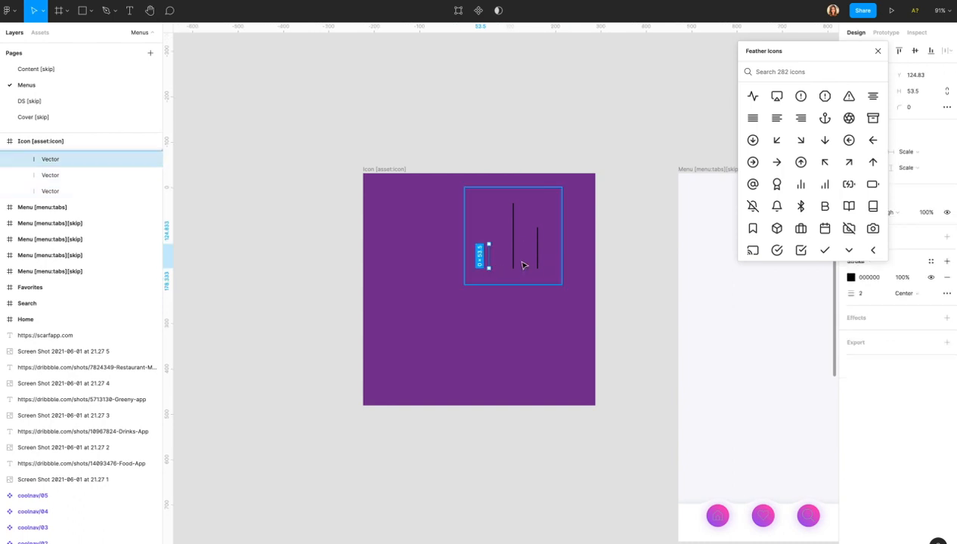
{"action": "left_click", "coordinate": [515, 265], "text": "shift"}
{"action": "left_click", "coordinate": [538, 257], "text": "shift"}
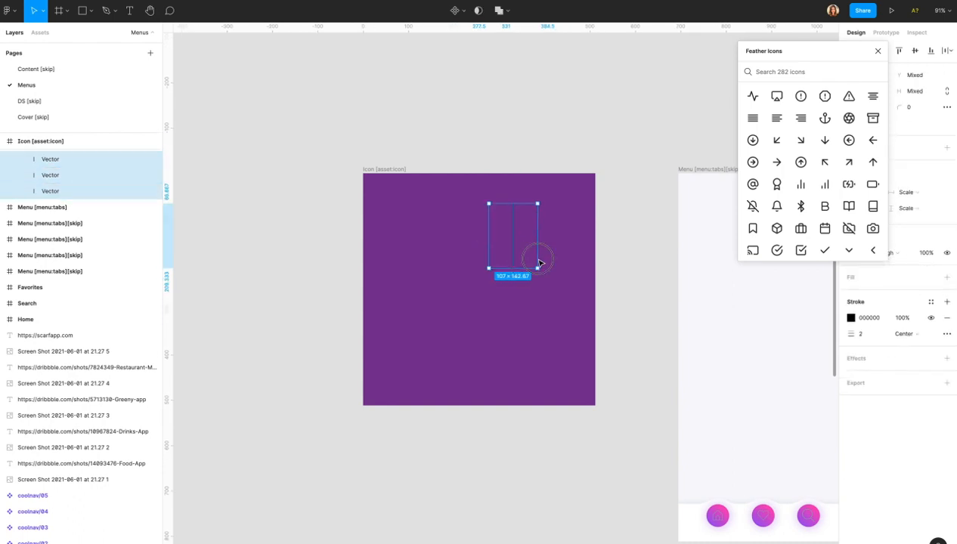
{"action": "left_click", "coordinate": [867, 338]}
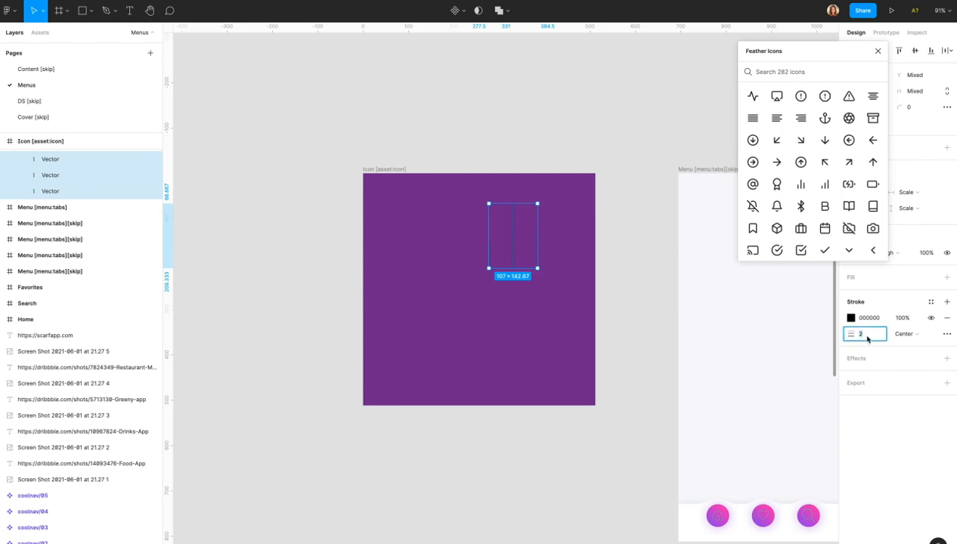
{"action": "type", "text": "20"}
{"action": "key", "text": "Return"}
{"action": "left_click", "coordinate": [628, 355]}
{"action": "key", "text": "ctrl+z"}
{"action": "key", "text": "ctrl+z"}
{"action": "key", "text": "ctrl+z"}
{"action": "left_click", "coordinate": [654, 254]}
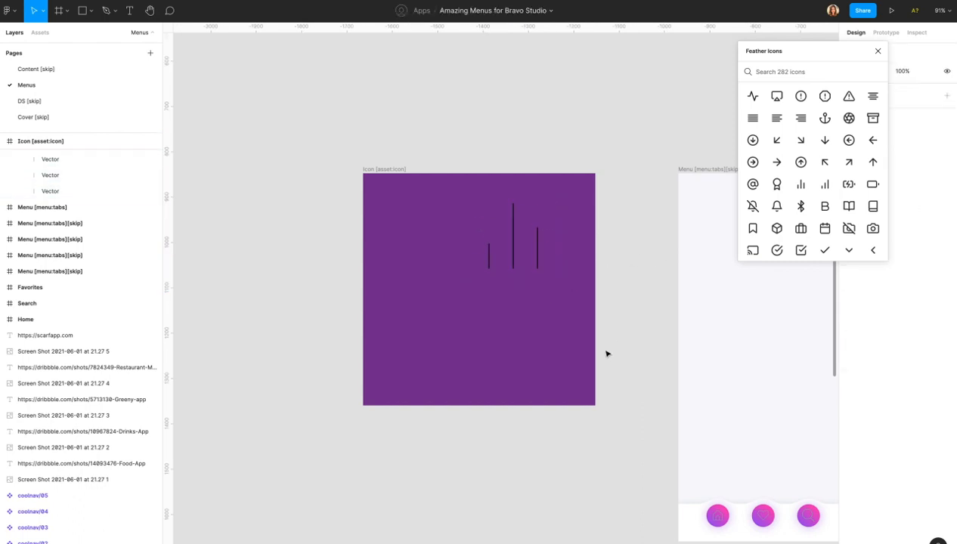
{"action": "key", "text": "ctrl+z"}
{"action": "key", "text": "ctrl+z"}
{"action": "key", "text": "ctrl+z"}
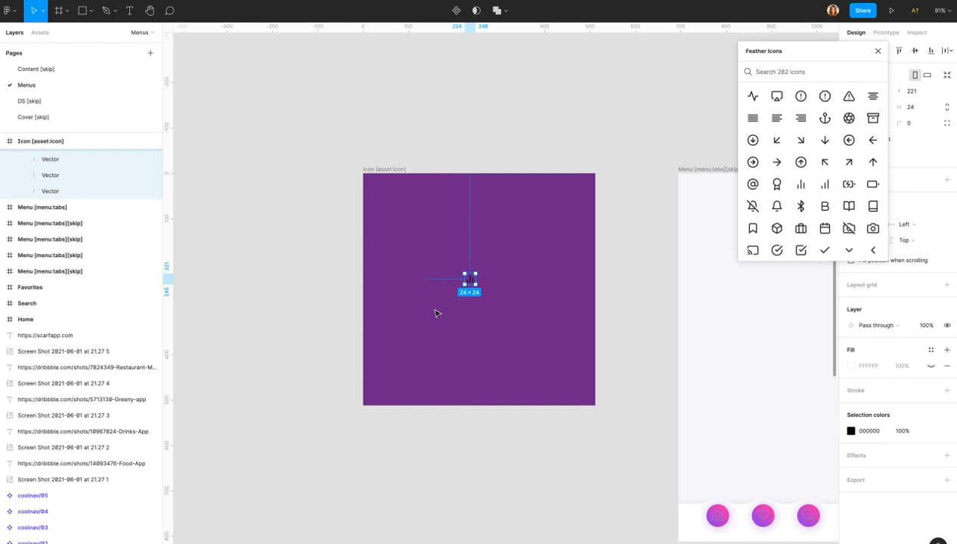
Scale the bar-chart icon to 473×473 with the Scale tool and rotate it 90°.
{"action": "key", "text": "k"}
{"action": "left_click", "coordinate": [474, 273]}
{"action": "left_click_drag", "start_coordinate": [474, 273], "coordinate": [559, 198]}
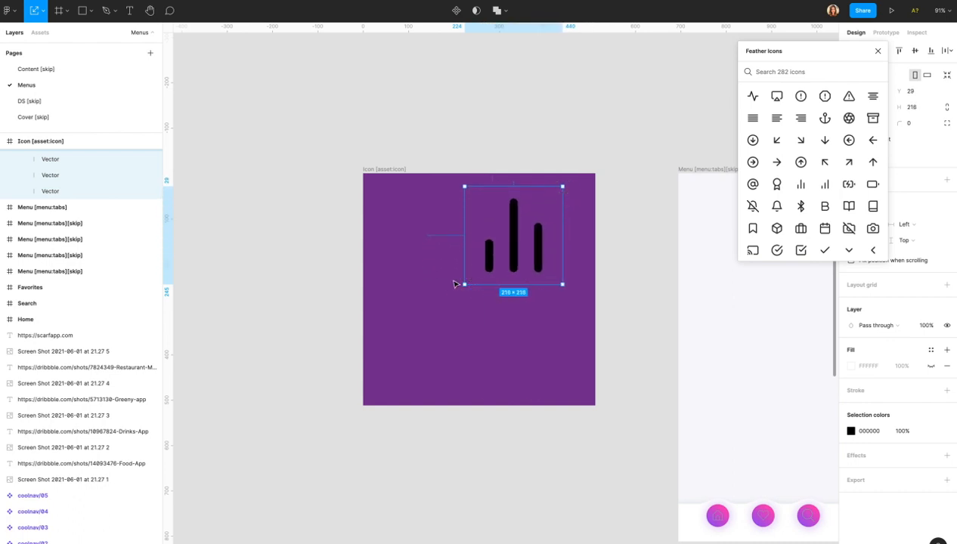
{"action": "left_click_drag", "start_coordinate": [461, 286], "coordinate": [384, 376]}
{"action": "left_click", "coordinate": [563, 378]}
{"action": "left_click_drag", "start_coordinate": [563, 378], "coordinate": [588, 401]}
{"action": "left_click_drag", "start_coordinate": [588, 179], "coordinate": [571, 380]}
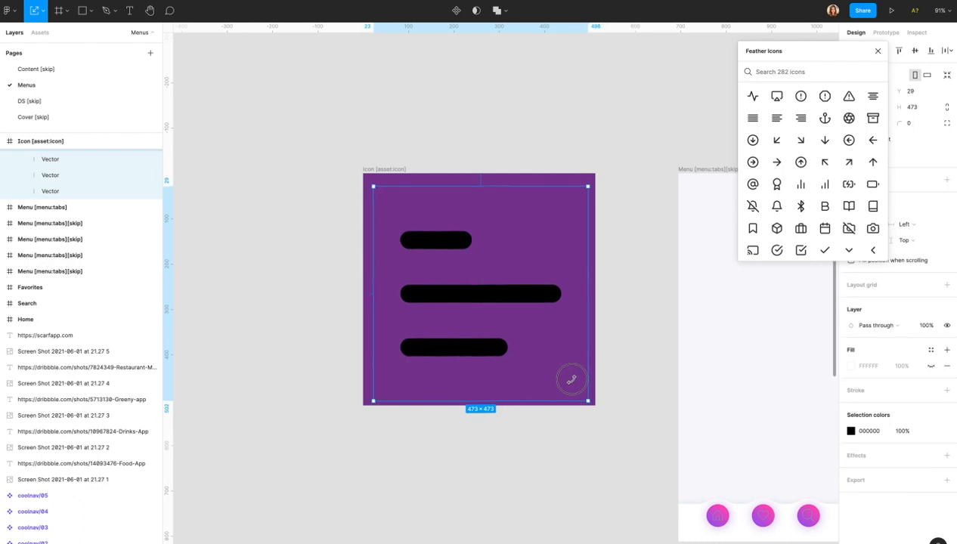
{"action": "key", "text": "Return"}
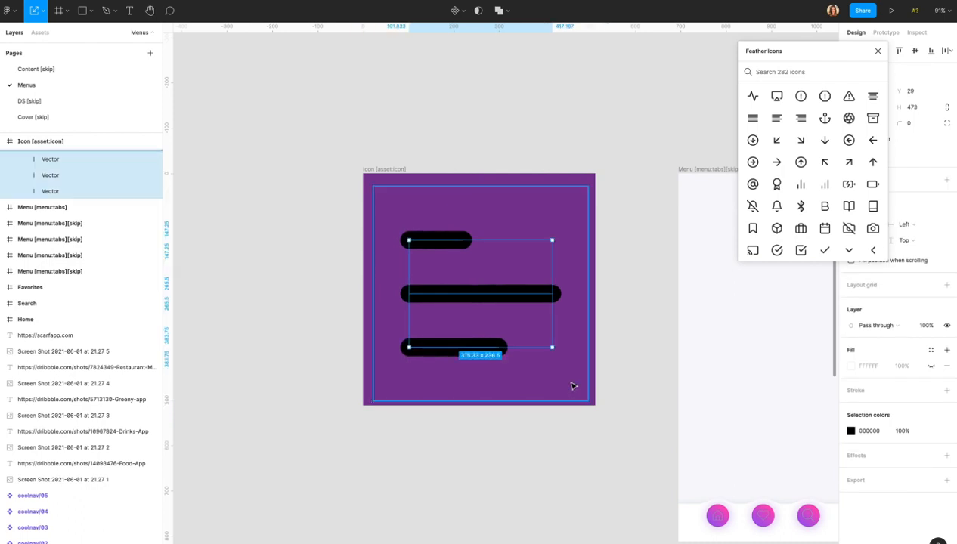
Nudge the three bars up slightly and set their stroke colour to white (fff).
{"action": "mouse_move", "coordinate": [474, 288]}
{"action": "left_mouse_down"}
{"action": "mouse_move", "coordinate": [474, 280]}
{"action": "mouse_move", "coordinate": [483, 289]}
{"action": "left_mouse_up"}
{"action": "left_click", "coordinate": [871, 319]}
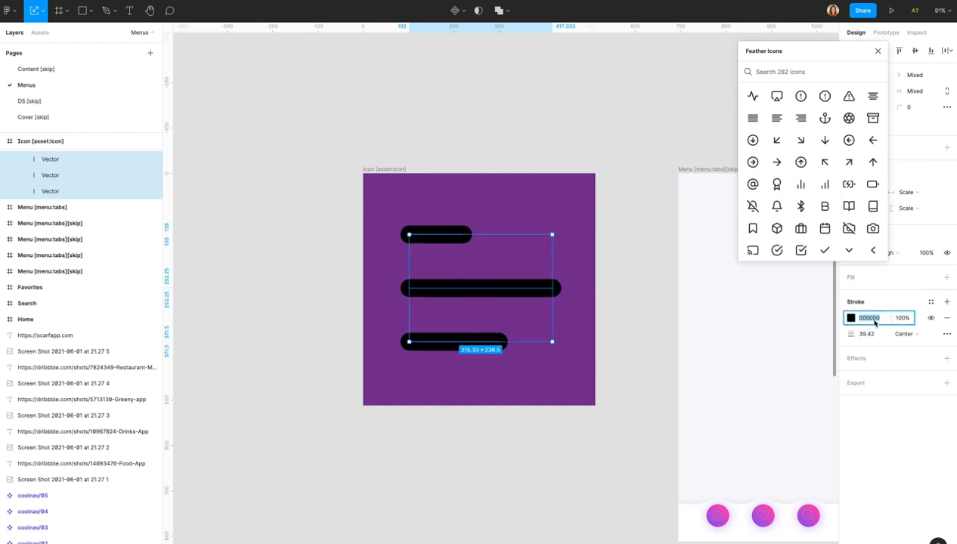
{"action": "type", "text": "fff"}
{"action": "key", "text": "Return"}
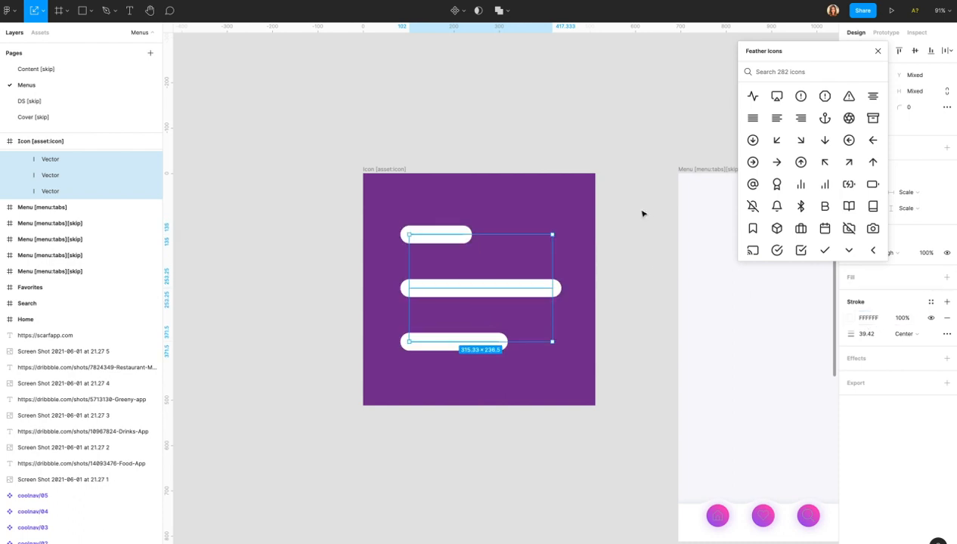
{"action": "left_click", "coordinate": [626, 260]}
Colour the bars pink, teal and yellow from top to bottom.
{"action": "double_click", "coordinate": [448, 233]}
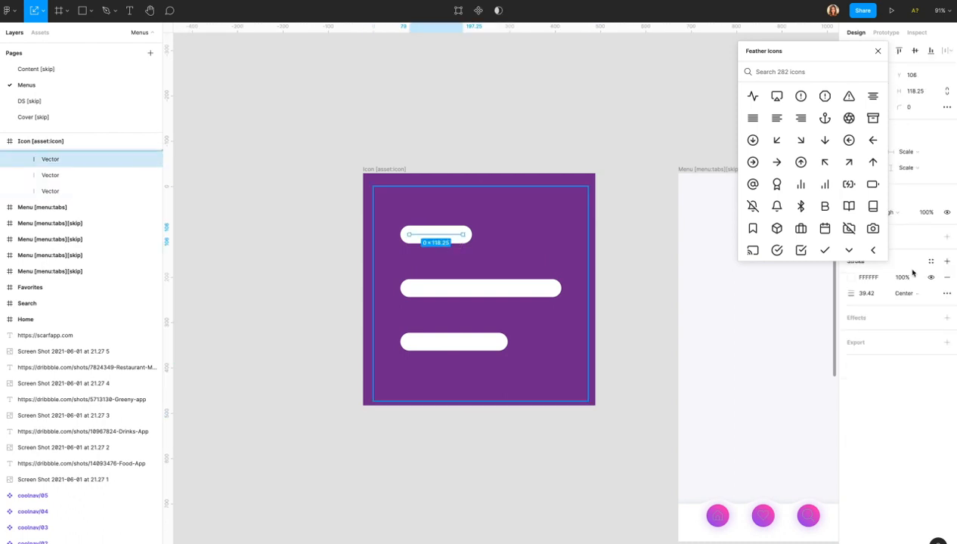
{"action": "left_click", "coordinate": [851, 278]}
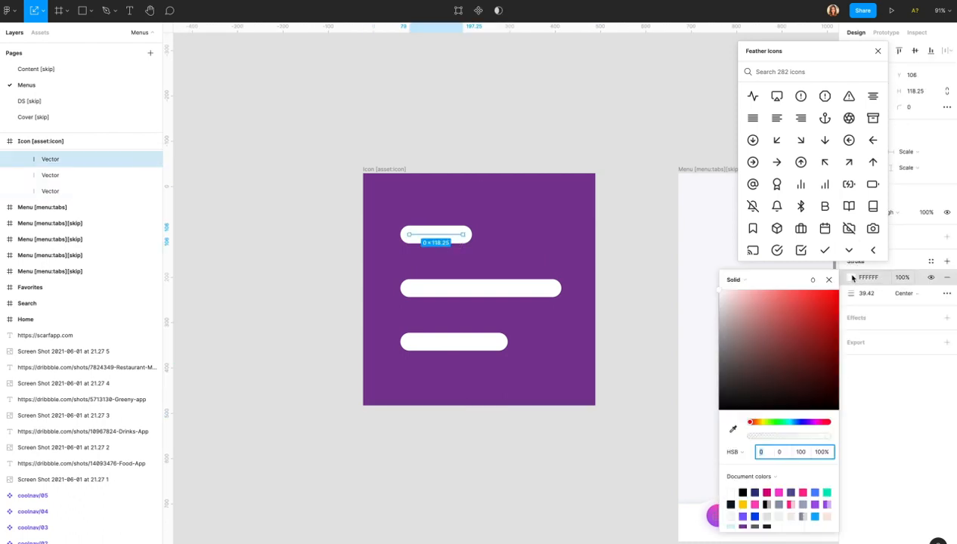
{"action": "left_click", "coordinate": [780, 492]}
{"action": "left_click", "coordinate": [522, 289]}
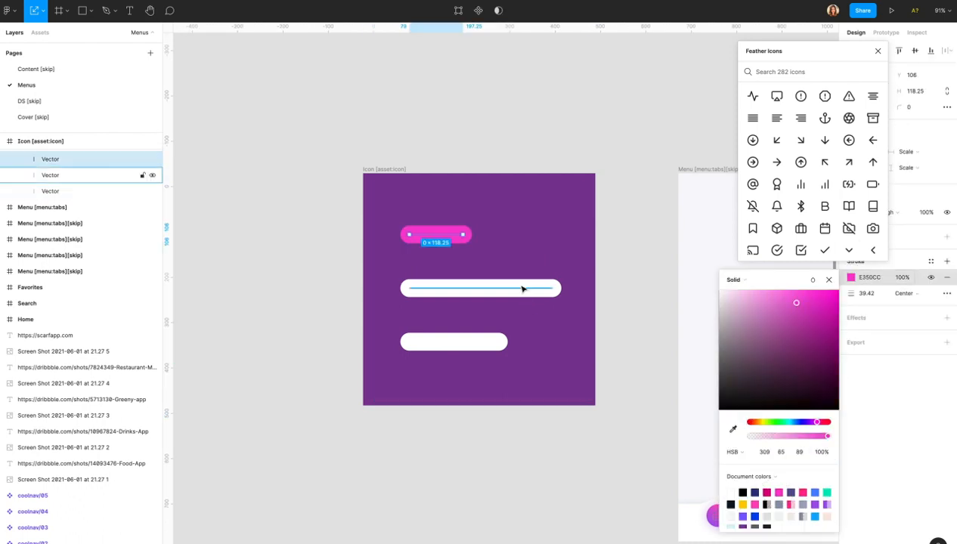
{"action": "left_click", "coordinate": [852, 278]}
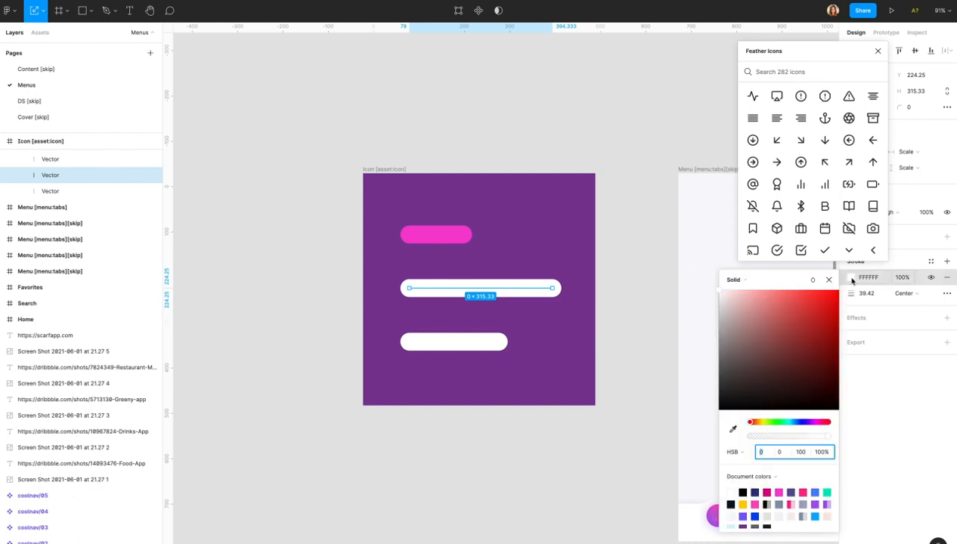
{"action": "left_click", "coordinate": [828, 492]}
{"action": "left_click", "coordinate": [483, 342]}
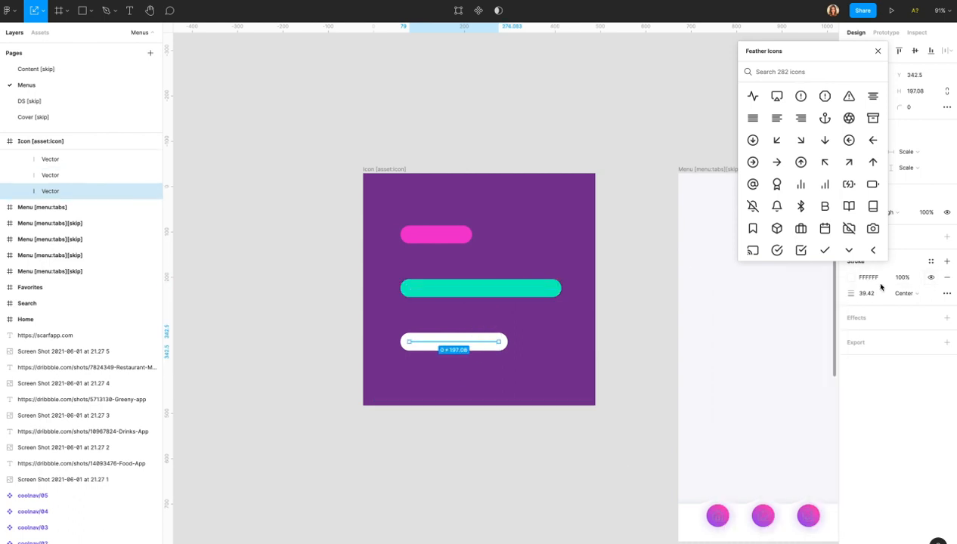
{"action": "left_click", "coordinate": [851, 278]}
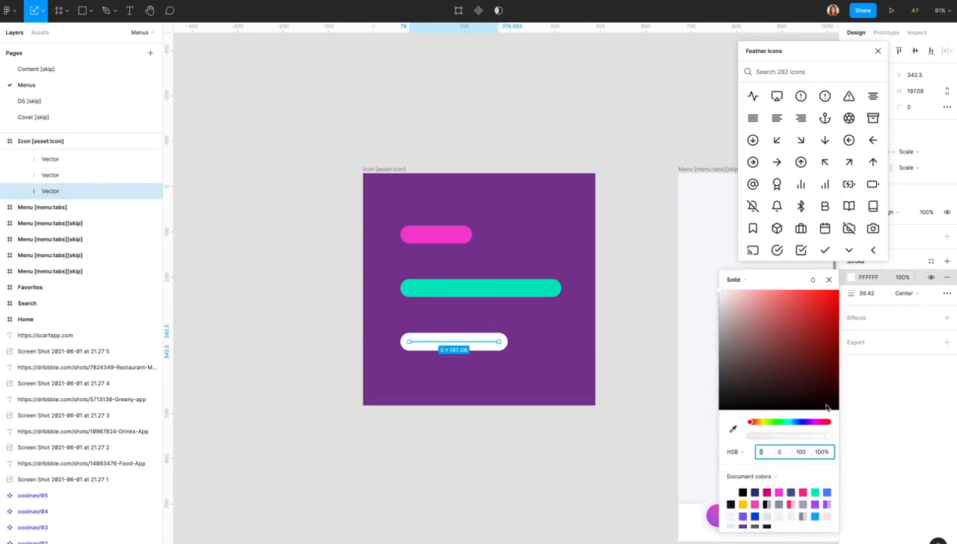
{"action": "left_click", "coordinate": [743, 502]}
{"action": "left_click", "coordinate": [655, 256]}
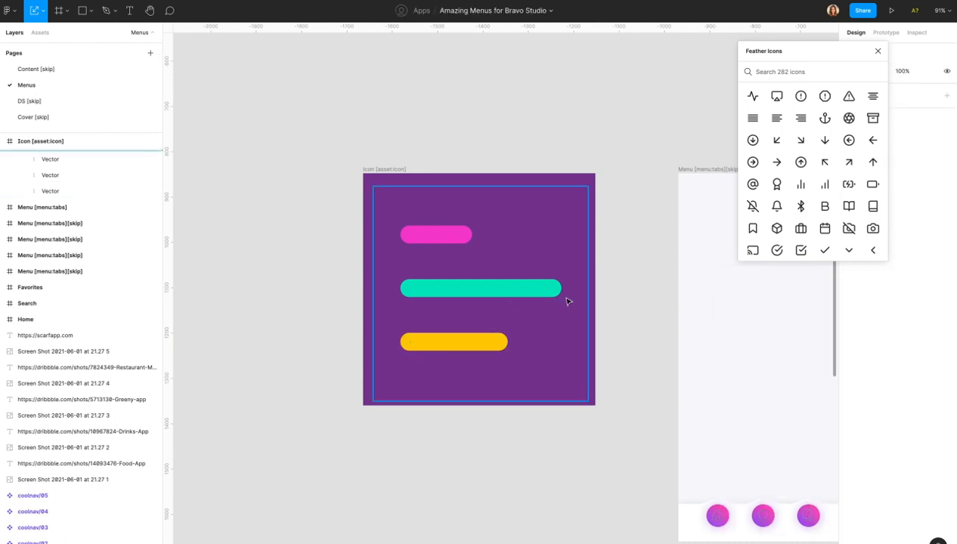
Select the three bar vectors and convert their strokes with Outline stroke.
{"action": "scroll", "coordinate": [594, 337], "scroll_direction": "right", "scroll_amount": 1}
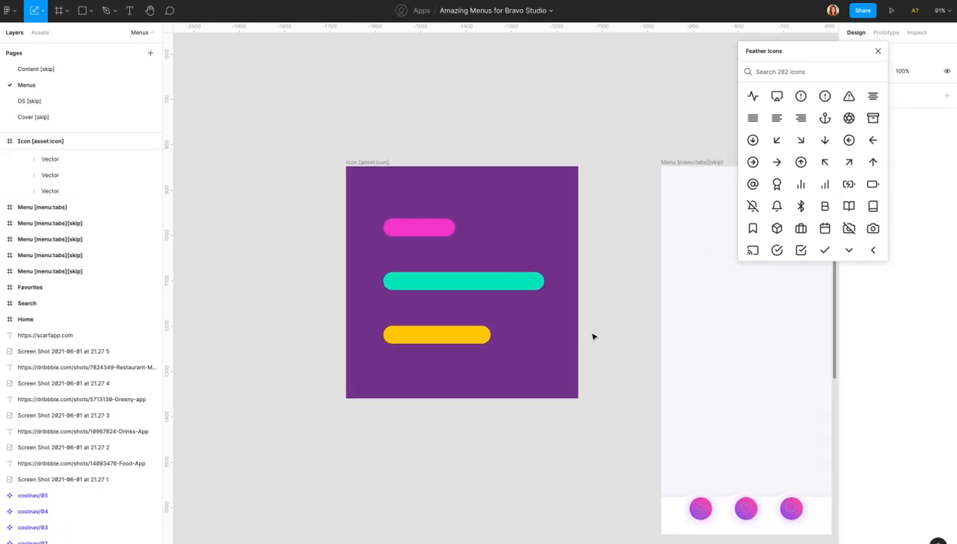
{"action": "left_click_drag", "start_coordinate": [482, 277], "coordinate": [482, 274]}
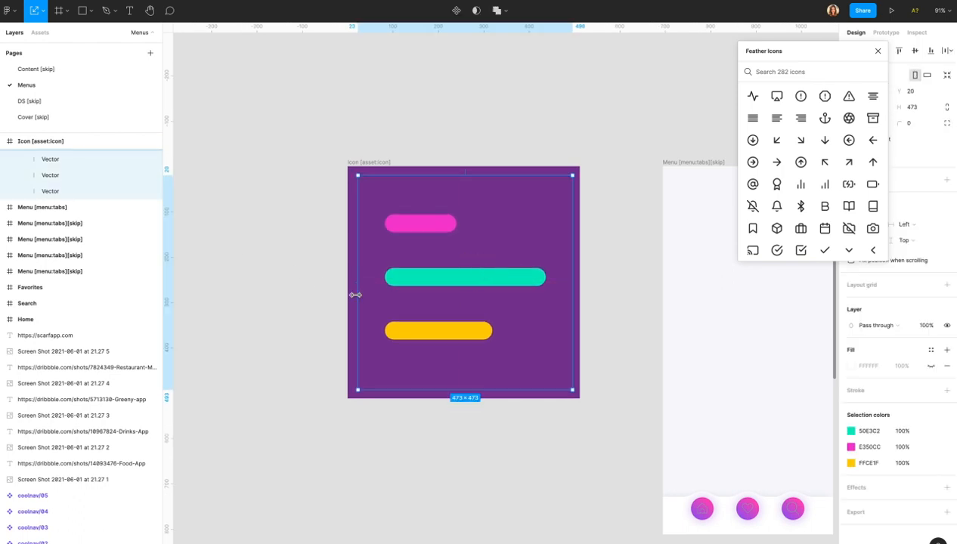
{"action": "left_click", "coordinate": [83, 172]}
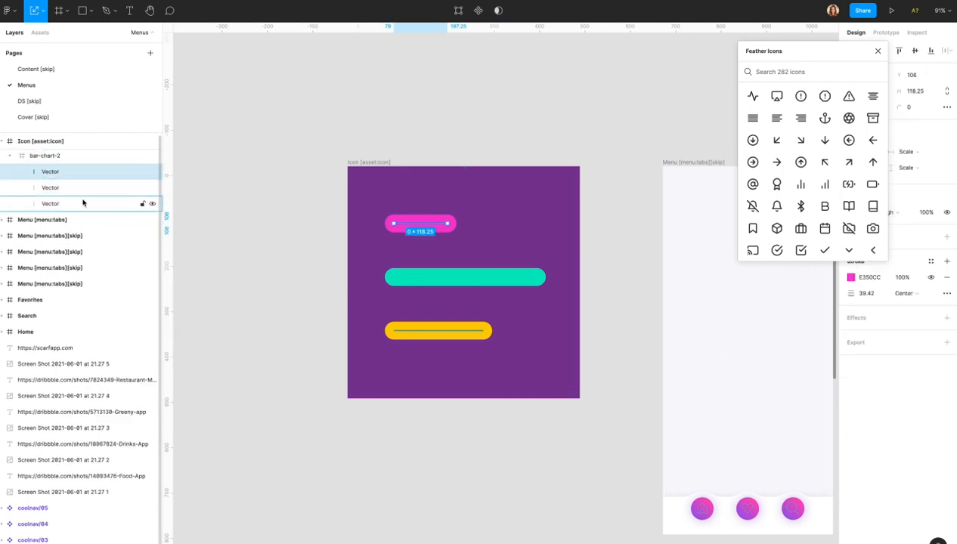
{"action": "left_click", "coordinate": [83, 203], "text": "shift"}
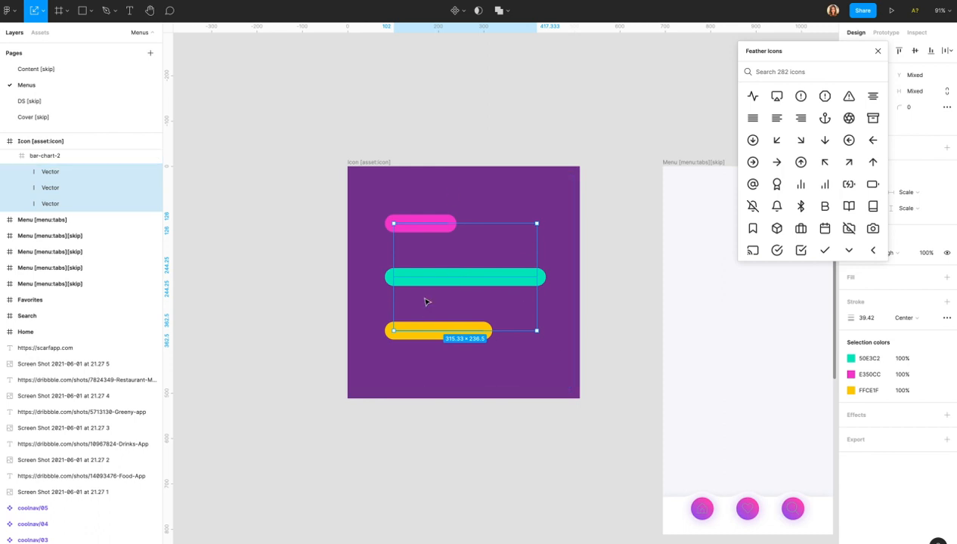
{"action": "left_click", "coordinate": [55, 173]}
{"action": "left_click", "coordinate": [58, 203], "text": "shift"}
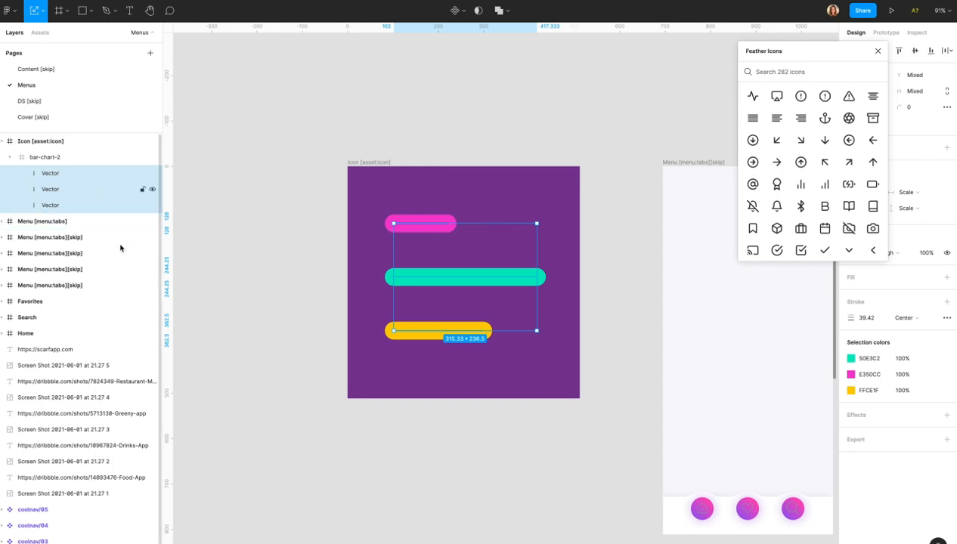
{"action": "right_click", "coordinate": [462, 277]}
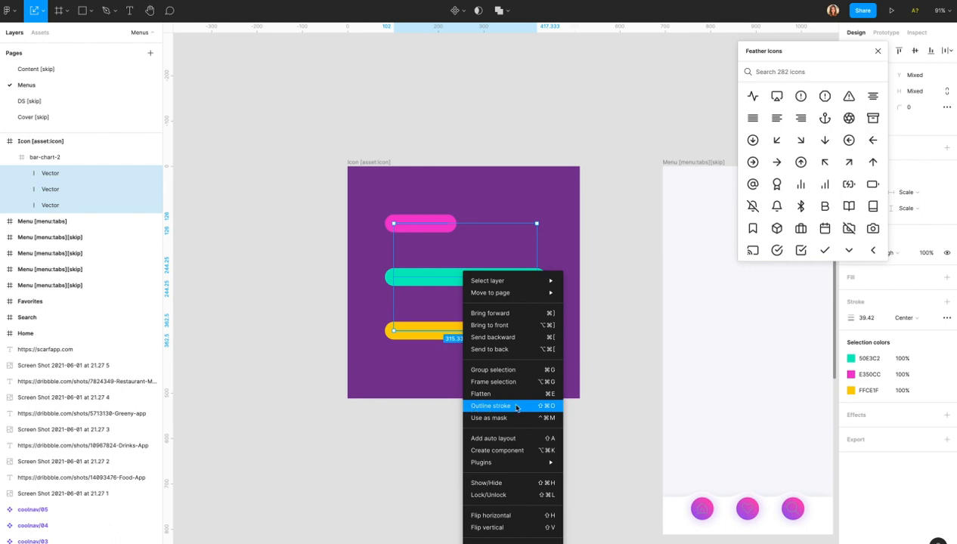
{"action": "left_click", "coordinate": [522, 409]}
{"action": "left_click", "coordinate": [455, 421]}
Try widening the pink bar, undo it, and select the bar-chart-2 group.
{"action": "left_click", "coordinate": [435, 236]}
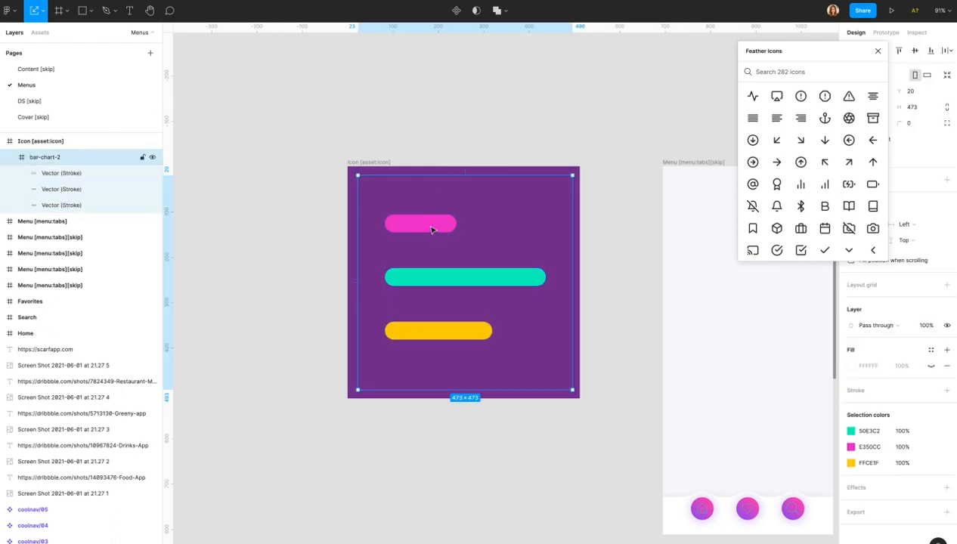
{"action": "left_click", "coordinate": [432, 230]}
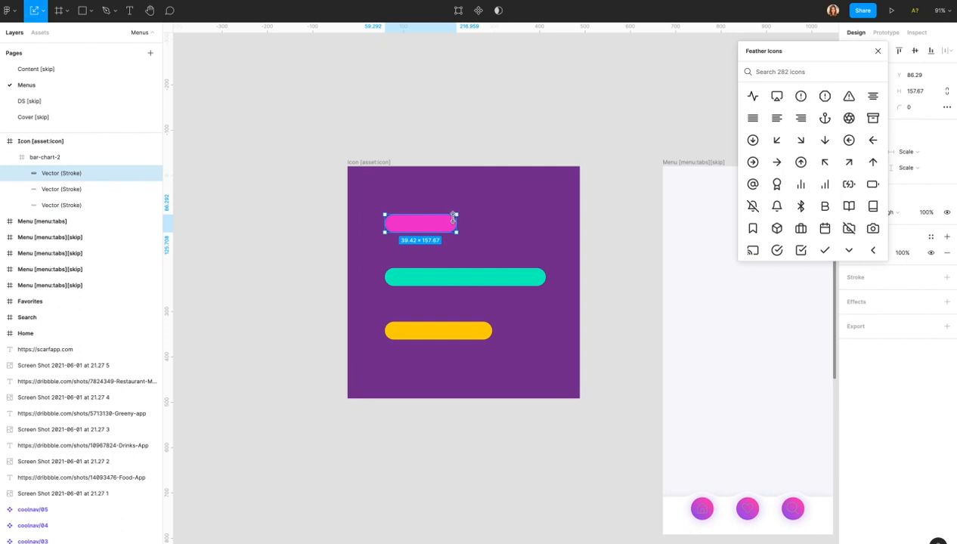
{"action": "key", "text": "v"}
{"action": "left_click_drag", "start_coordinate": [458, 216], "coordinate": [549, 209]}
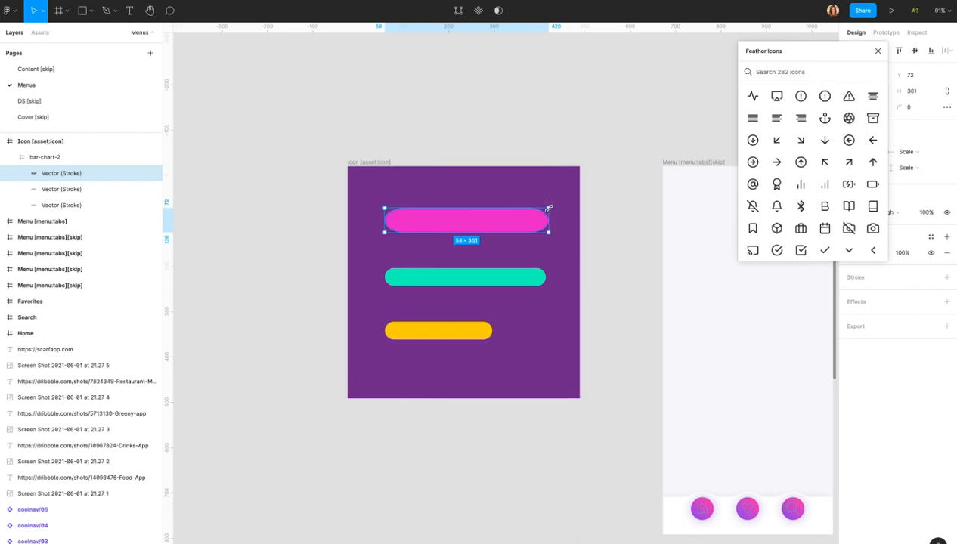
{"action": "key", "text": "ctrl+z"}
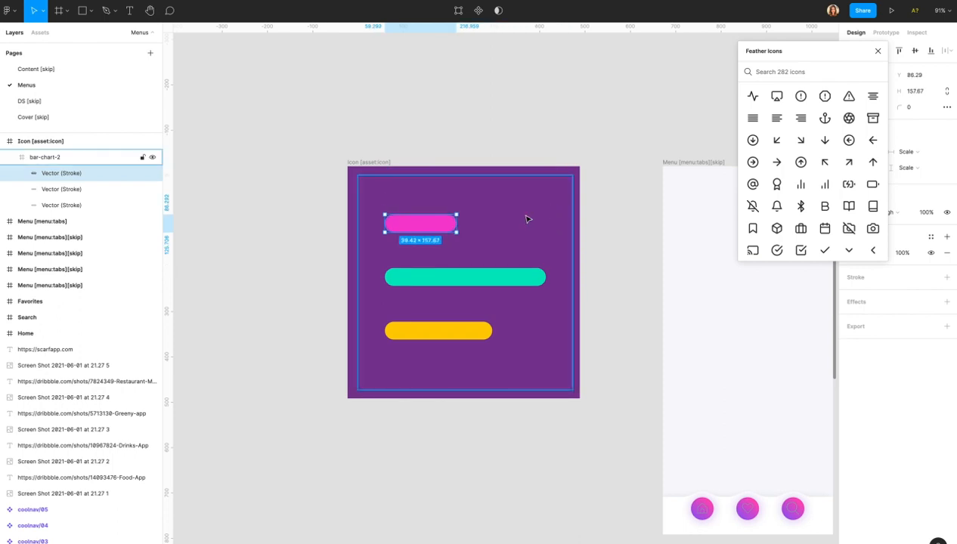
{"action": "left_click", "coordinate": [506, 237]}
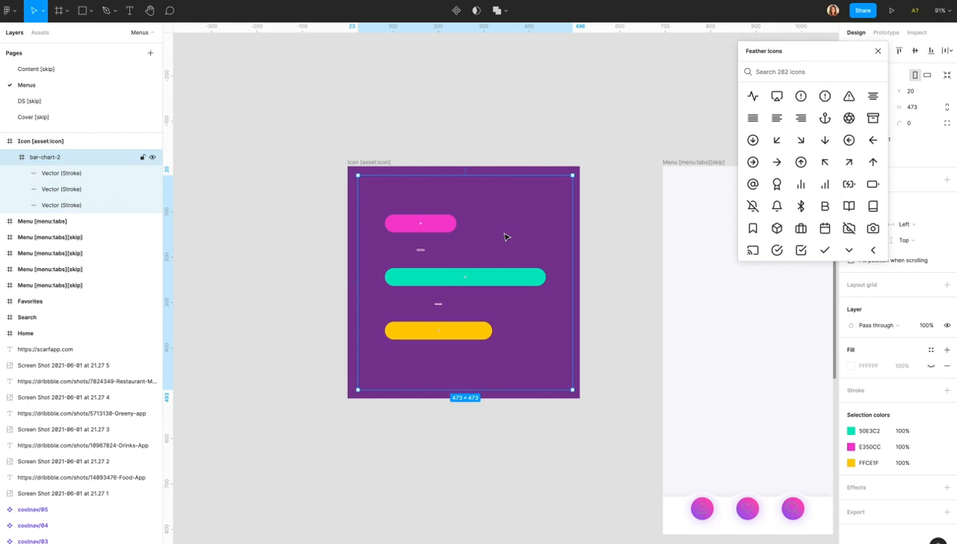
Select the Icon frame, collapse its layers, and clear the selection.
{"action": "left_click", "coordinate": [70, 142]}
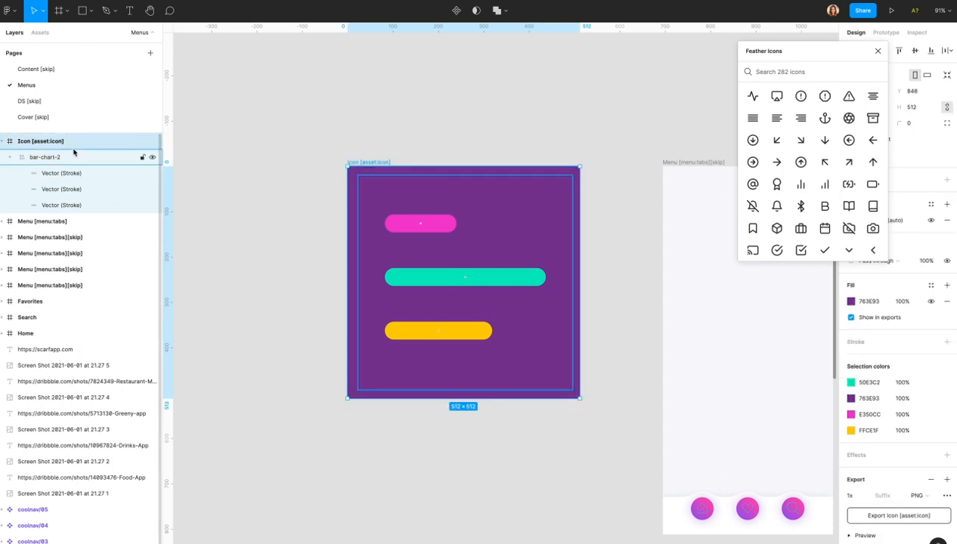
{"action": "left_click", "coordinate": [3, 142]}
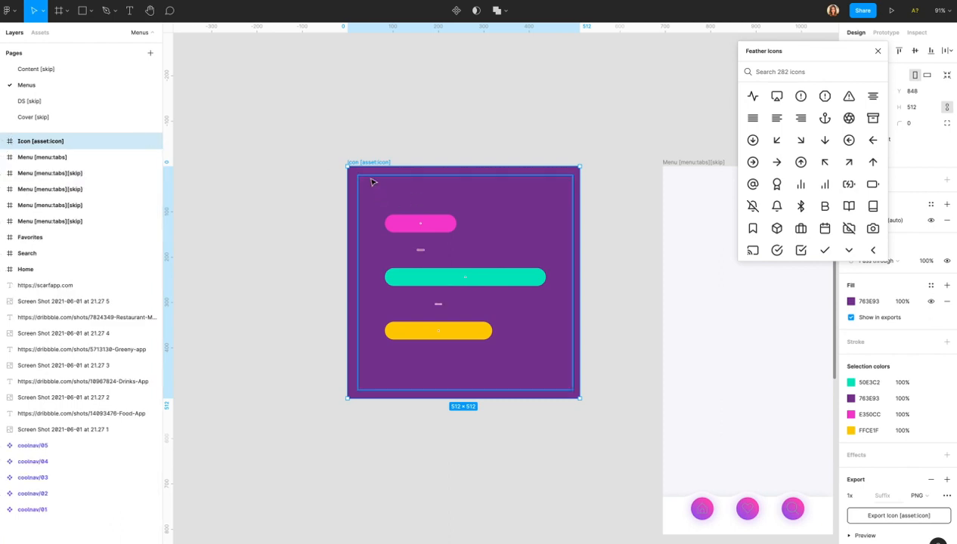
{"action": "left_click", "coordinate": [404, 209]}
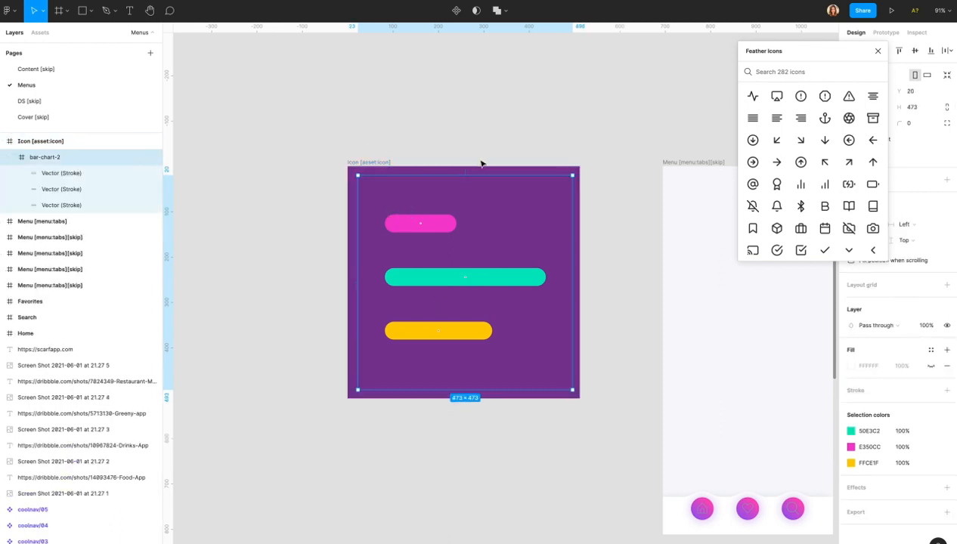
{"action": "left_click", "coordinate": [447, 135]}
{"action": "scroll", "coordinate": [446, 135], "scroll_direction": "down", "scroll_amount": 3}
{"action": "scroll", "coordinate": [446, 134], "scroll_direction": "right", "scroll_amount": 3}
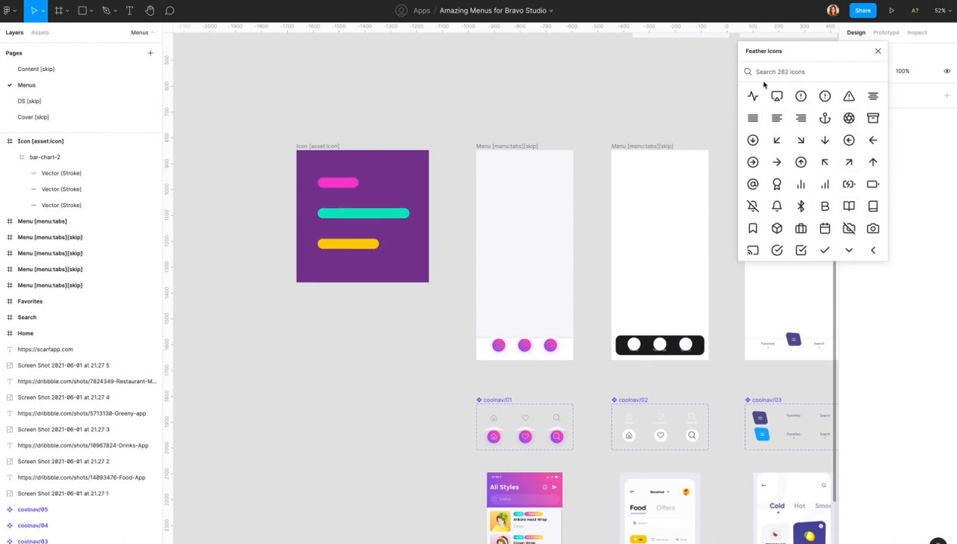
Close the Feather Icons panel and pan the canvas to an empty area at about 71% zoom.
{"action": "left_click", "coordinate": [877, 51]}
{"action": "scroll", "coordinate": [692, 261], "scroll_direction": "down", "scroll_amount": 3}
{"action": "scroll", "coordinate": [693, 261], "scroll_direction": "right", "scroll_amount": 5}
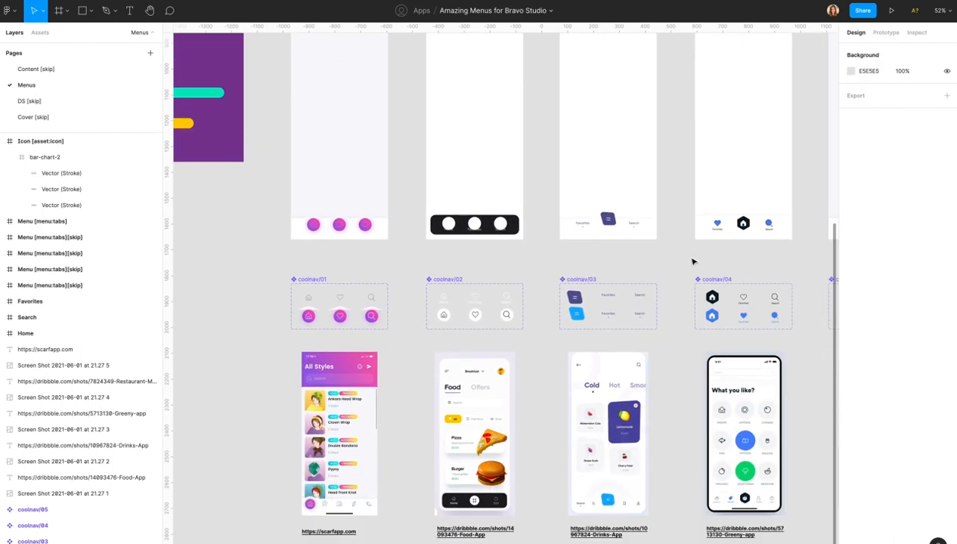
{"action": "scroll", "coordinate": [693, 260], "scroll_direction": "left", "scroll_amount": 1}
{"action": "scroll", "coordinate": [693, 261], "scroll_direction": "down", "scroll_amount": 2}
{"action": "scroll", "coordinate": [692, 260], "scroll_direction": "right", "scroll_amount": 4}
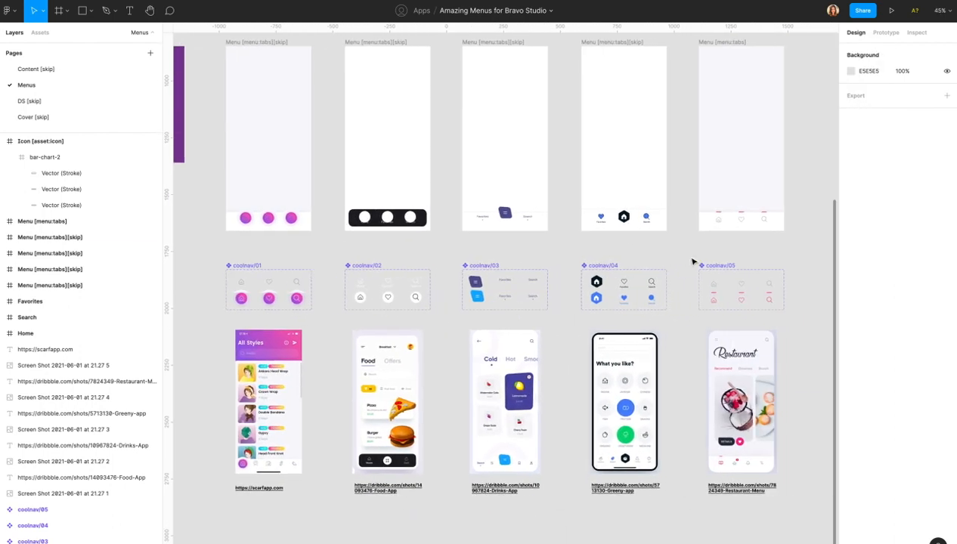
{"action": "scroll", "coordinate": [693, 261], "scroll_direction": "up", "scroll_amount": 1}
{"action": "scroll", "coordinate": [692, 261], "scroll_direction": "left", "scroll_amount": 1}
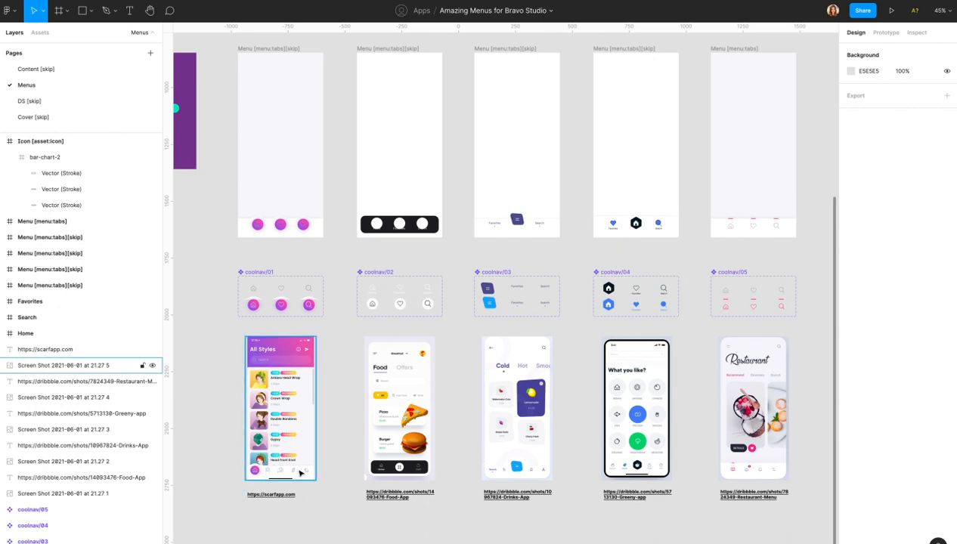
{"action": "scroll", "coordinate": [281, 474], "scroll_direction": "up", "scroll_amount": 5}
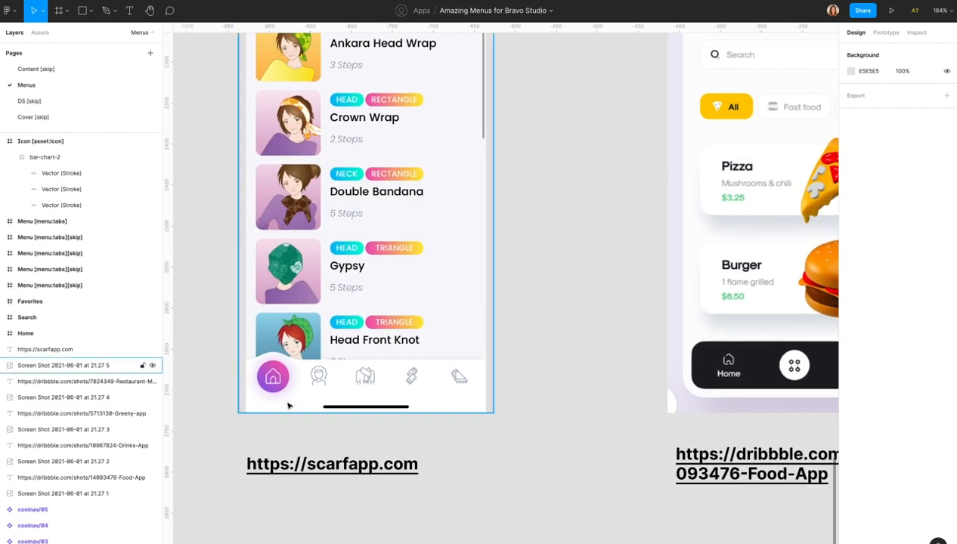
{"action": "scroll", "coordinate": [492, 388], "scroll_direction": "right", "scroll_amount": 8}
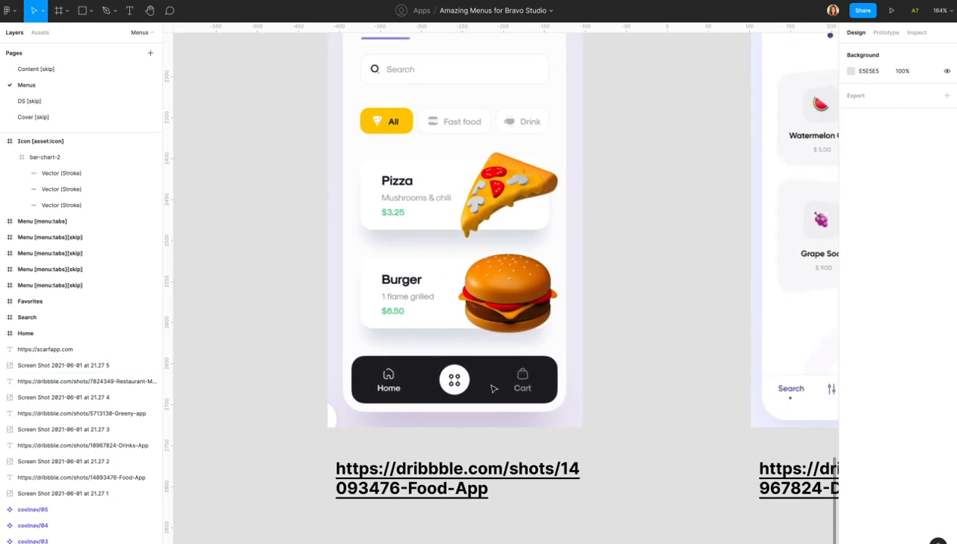
{"action": "scroll", "coordinate": [492, 389], "scroll_direction": "up", "scroll_amount": 1}
{"action": "scroll", "coordinate": [493, 389], "scroll_direction": "right", "scroll_amount": 8}
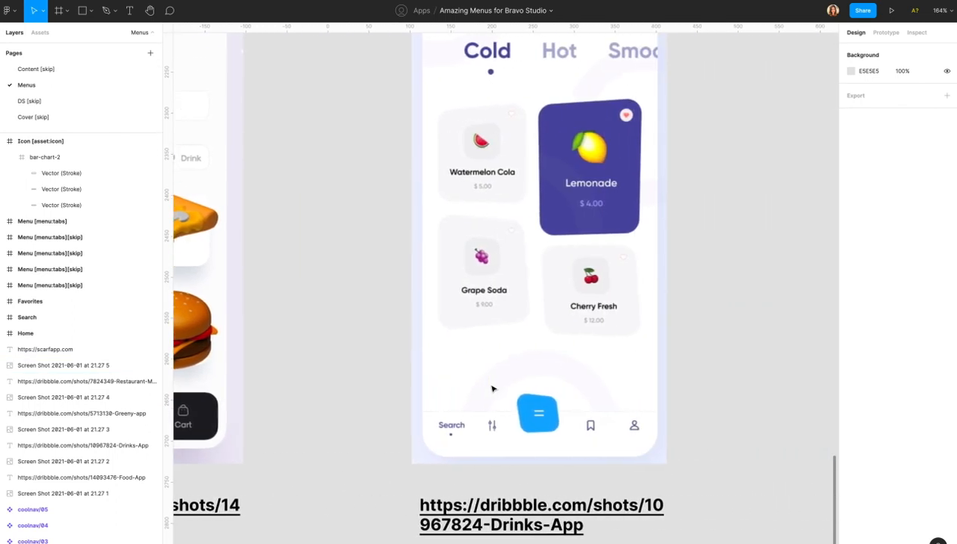
{"action": "scroll", "coordinate": [492, 389], "scroll_direction": "right", "scroll_amount": 1}
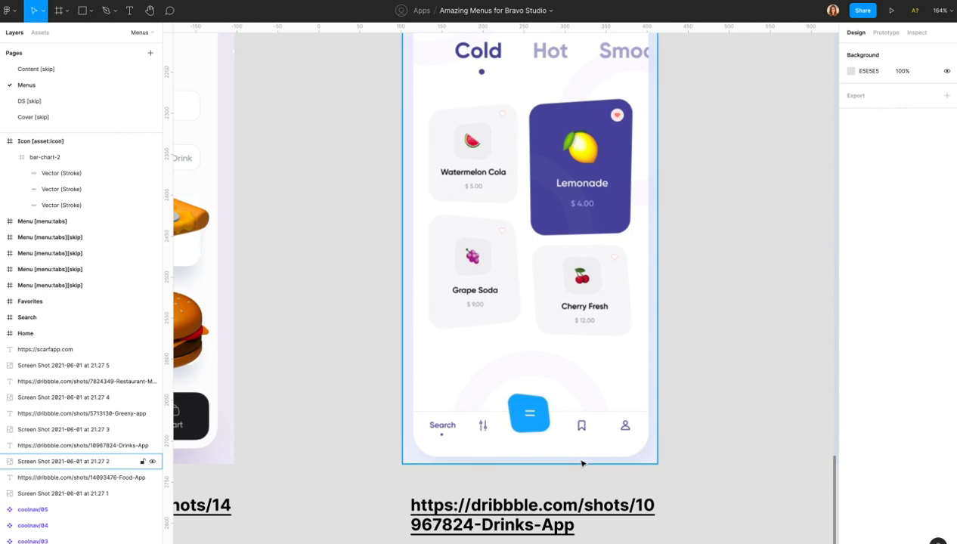
{"action": "scroll", "coordinate": [582, 464], "scroll_direction": "down", "scroll_amount": 5}
{"action": "scroll", "coordinate": [582, 463], "scroll_direction": "right", "scroll_amount": 5}
{"action": "scroll", "coordinate": [582, 463], "scroll_direction": "up", "scroll_amount": 5}
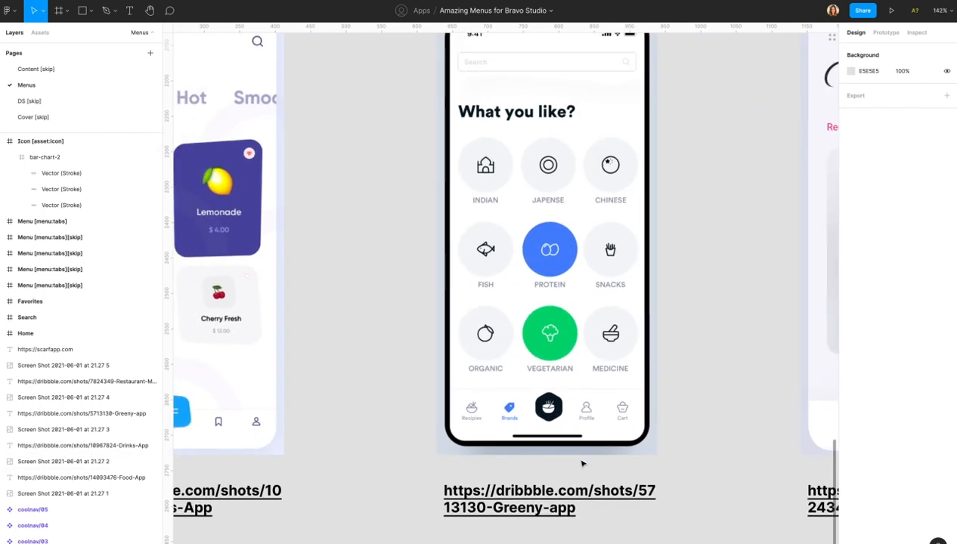
{"action": "scroll", "coordinate": [582, 463], "scroll_direction": "down", "scroll_amount": 5}
{"action": "scroll", "coordinate": [655, 430], "scroll_direction": "right", "scroll_amount": 1}
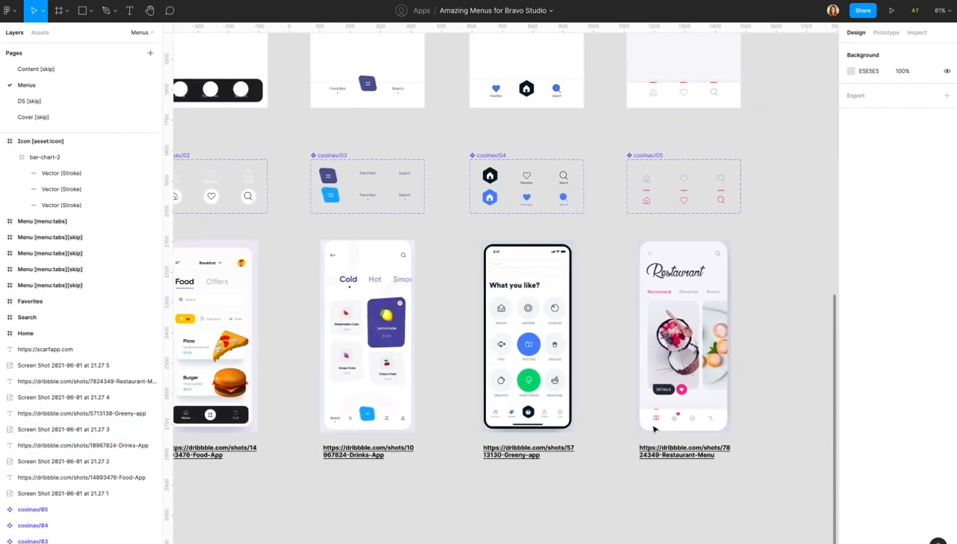
{"action": "scroll", "coordinate": [655, 430], "scroll_direction": "up", "scroll_amount": 6}
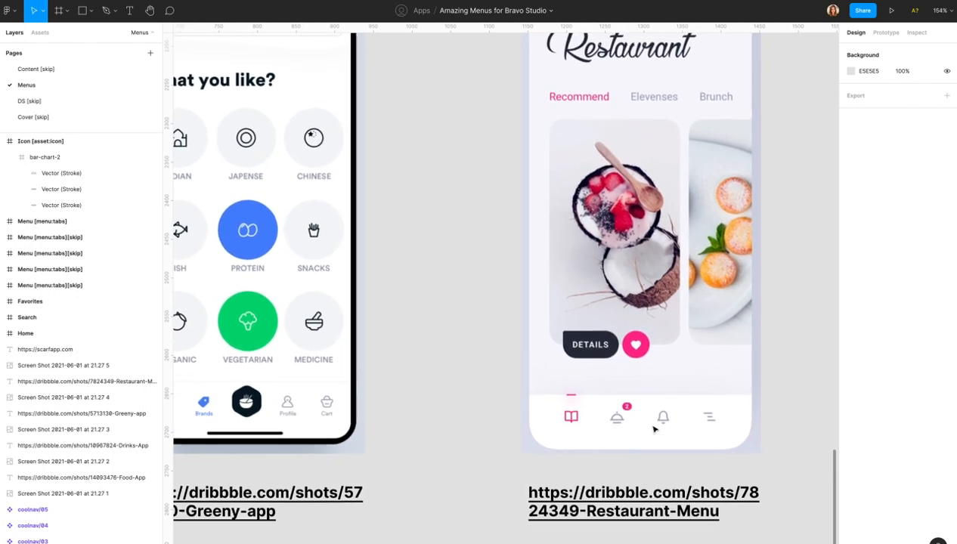
{"action": "scroll", "coordinate": [655, 429], "scroll_direction": "down", "scroll_amount": 2}
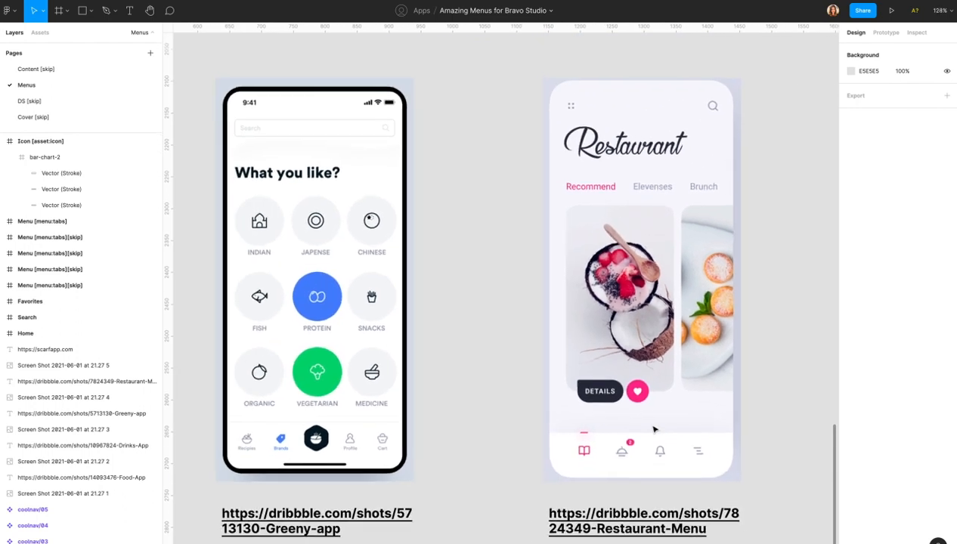
{"action": "scroll", "coordinate": [654, 429], "scroll_direction": "down", "scroll_amount": 6}
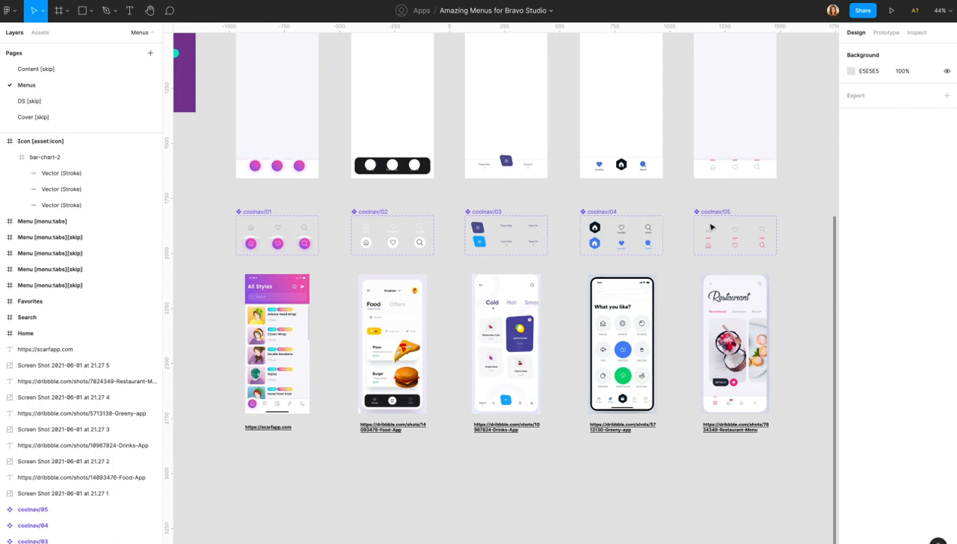
{"action": "scroll", "coordinate": [438, 374], "scroll_direction": "down", "scroll_amount": 3}
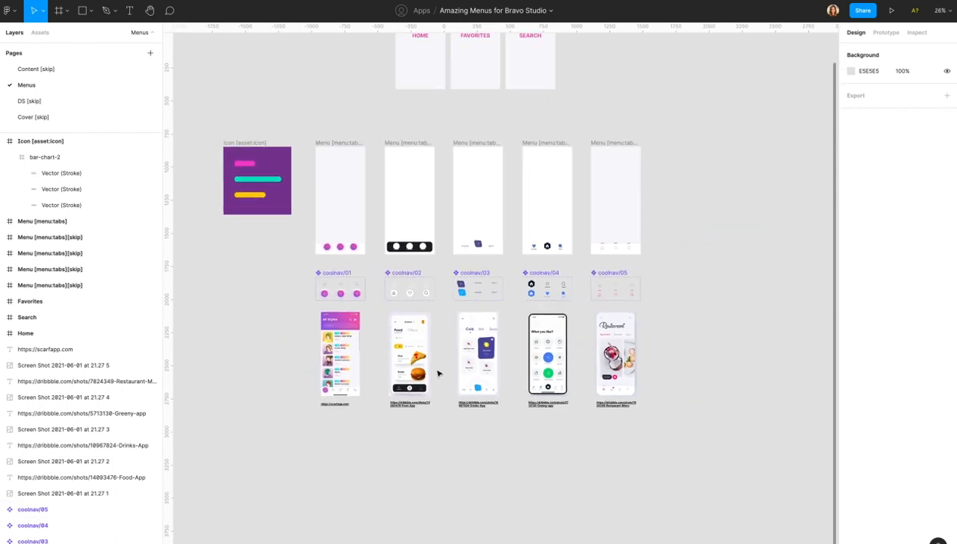
{"action": "scroll", "coordinate": [438, 373], "scroll_direction": "right", "scroll_amount": 1}
{"action": "scroll", "coordinate": [438, 374], "scroll_direction": "left", "scroll_amount": 1}
{"action": "scroll", "coordinate": [438, 373], "scroll_direction": "down", "scroll_amount": 1}
{"action": "scroll", "coordinate": [439, 374], "scroll_direction": "left", "scroll_amount": 1}
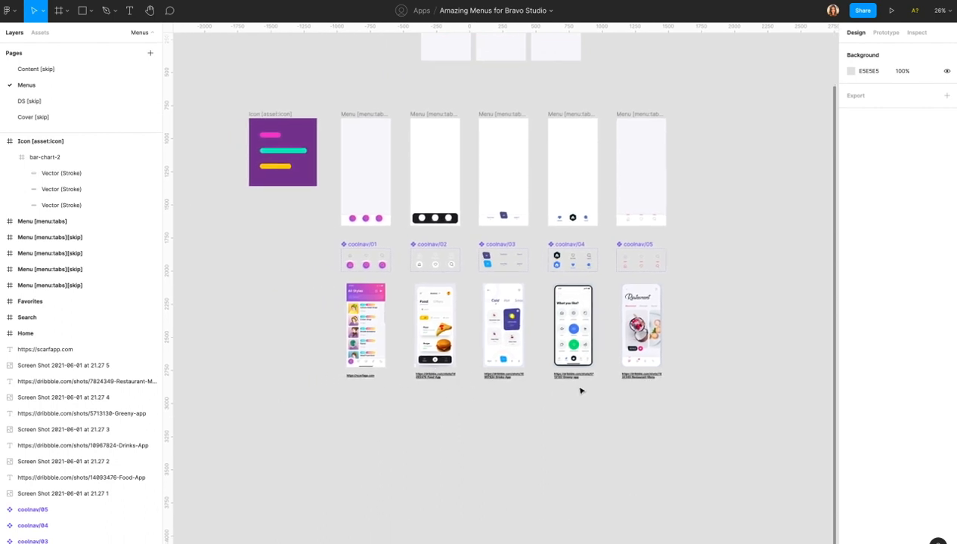
{"action": "scroll", "coordinate": [582, 390], "scroll_direction": "right", "scroll_amount": 5}
{"action": "scroll", "coordinate": [604, 302], "scroll_direction": "up", "scroll_amount": 5}
{"action": "scroll", "coordinate": [604, 301], "scroll_direction": "right", "scroll_amount": 5}
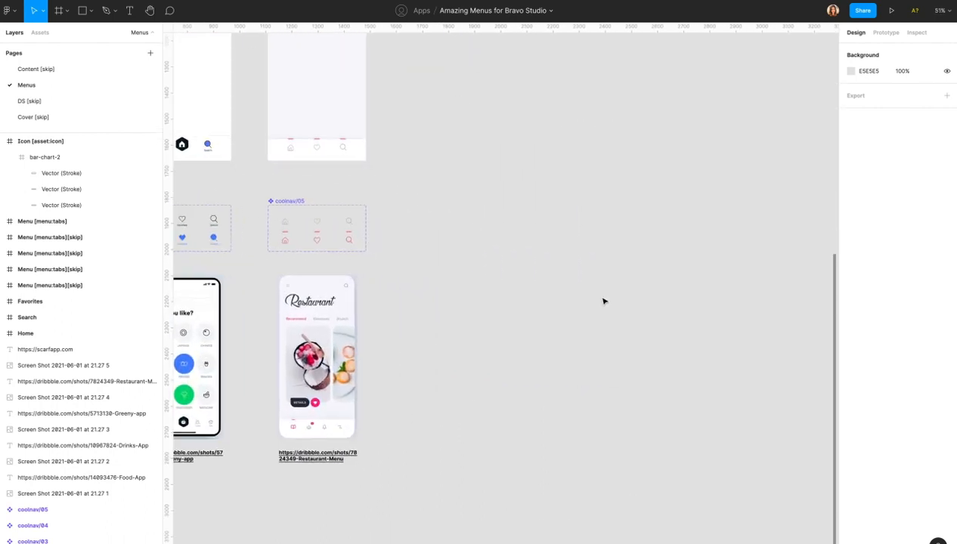
{"action": "scroll", "coordinate": [603, 301], "scroll_direction": "down", "scroll_amount": 1}
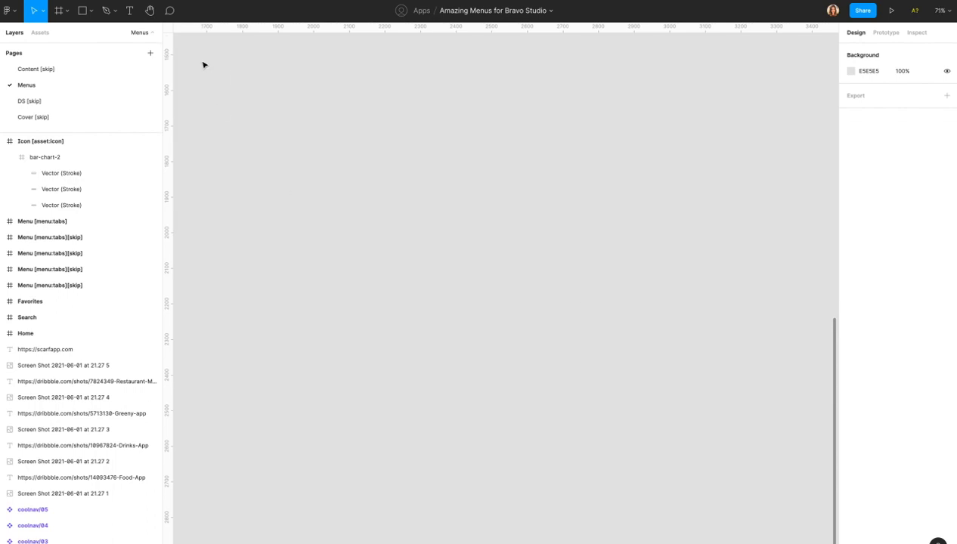
Draw a 147×147 grey square on the empty canvas.
{"action": "left_click", "coordinate": [80, 12]}
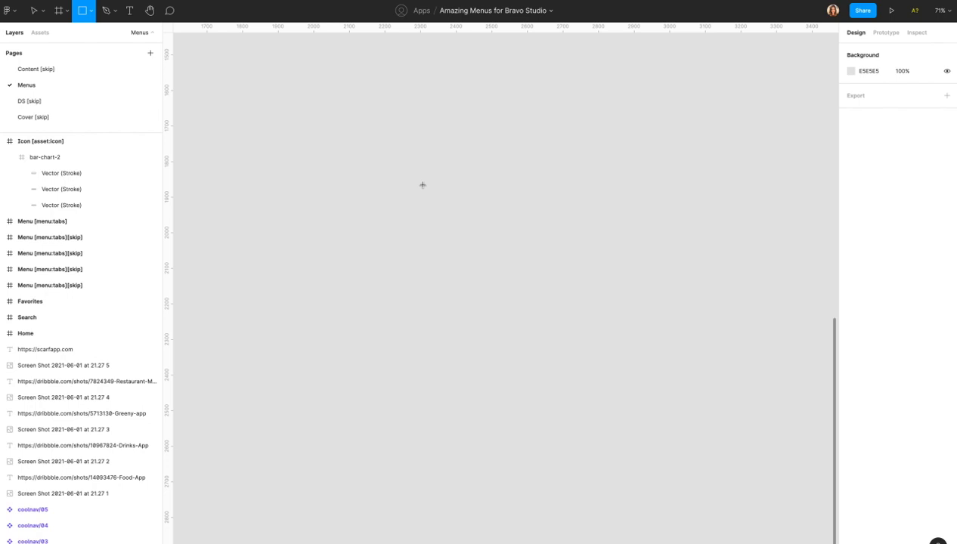
{"action": "left_click_drag", "start_coordinate": [422, 205], "coordinate": [474, 254]}
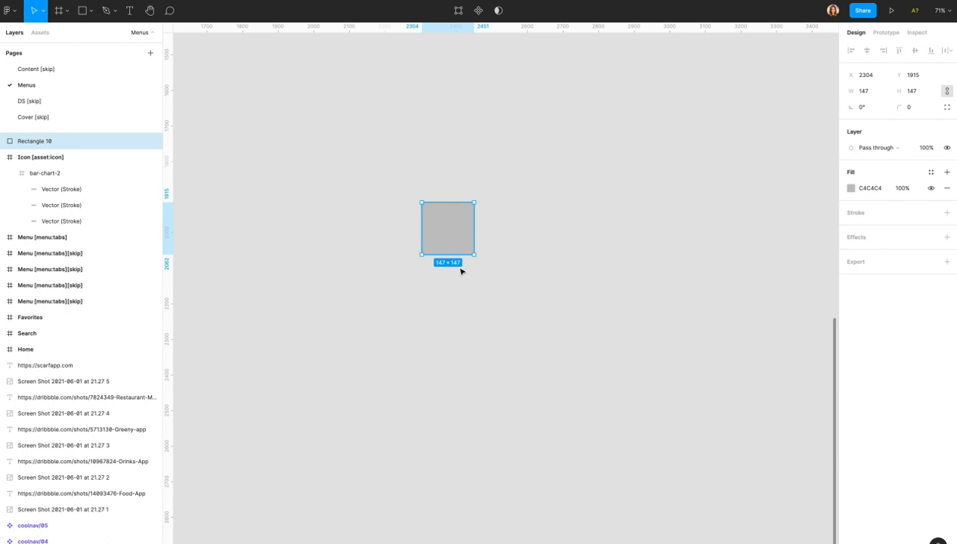
{"action": "left_click", "coordinate": [460, 273]}
{"action": "left_click", "coordinate": [450, 235]}
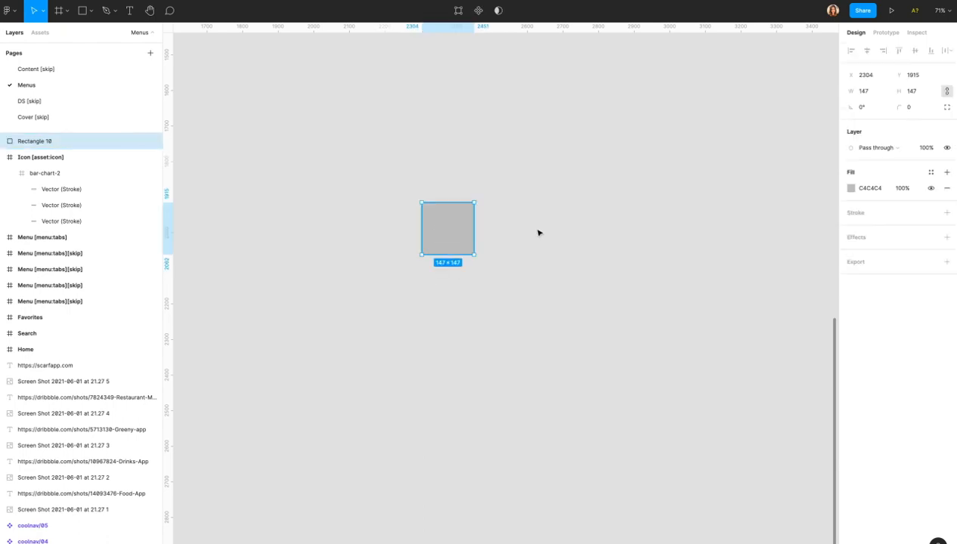
{"action": "left_click", "coordinate": [488, 231]}
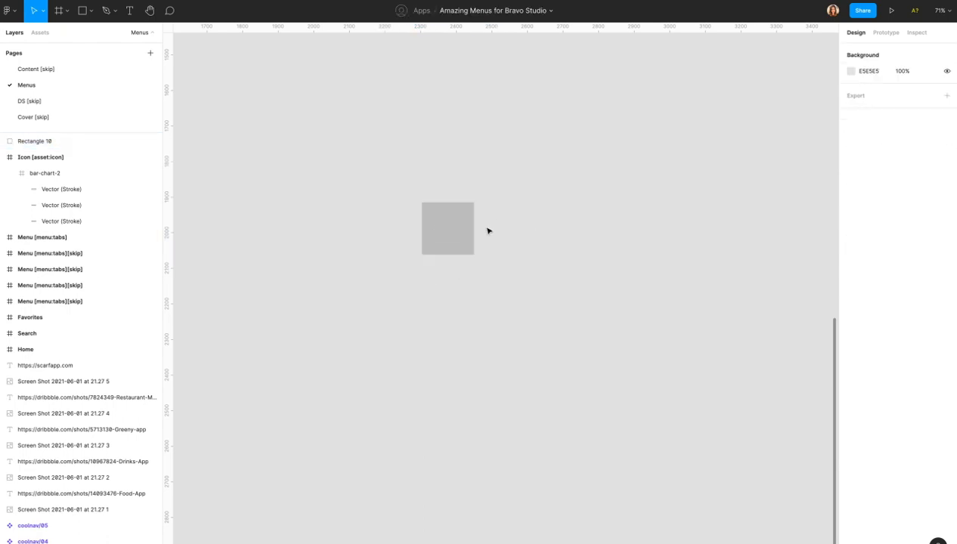
Use the Feather Icons plugin to place the 'home' icon onto the grey square.
{"action": "right_click", "coordinate": [488, 231]}
{"action": "mouse_move", "coordinate": [536, 258]}
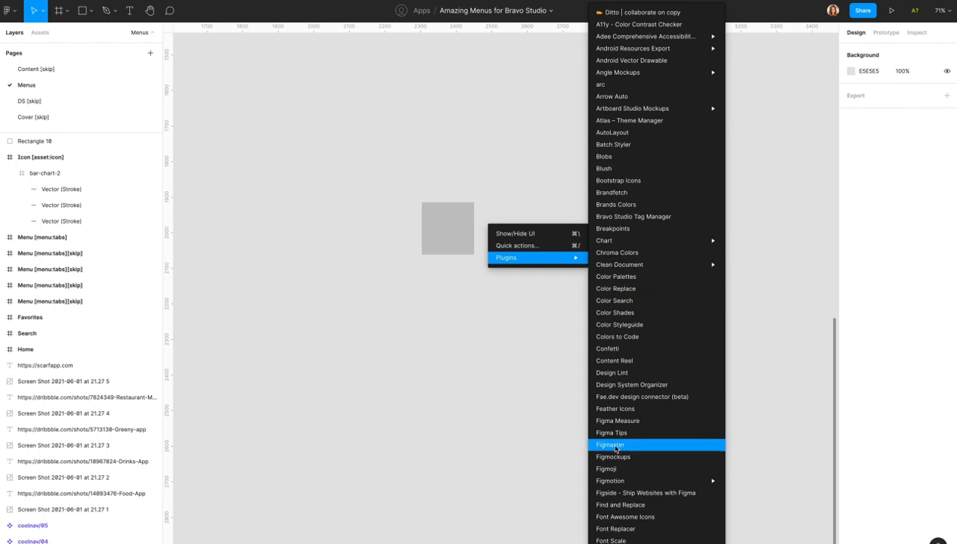
{"action": "left_click", "coordinate": [623, 407]}
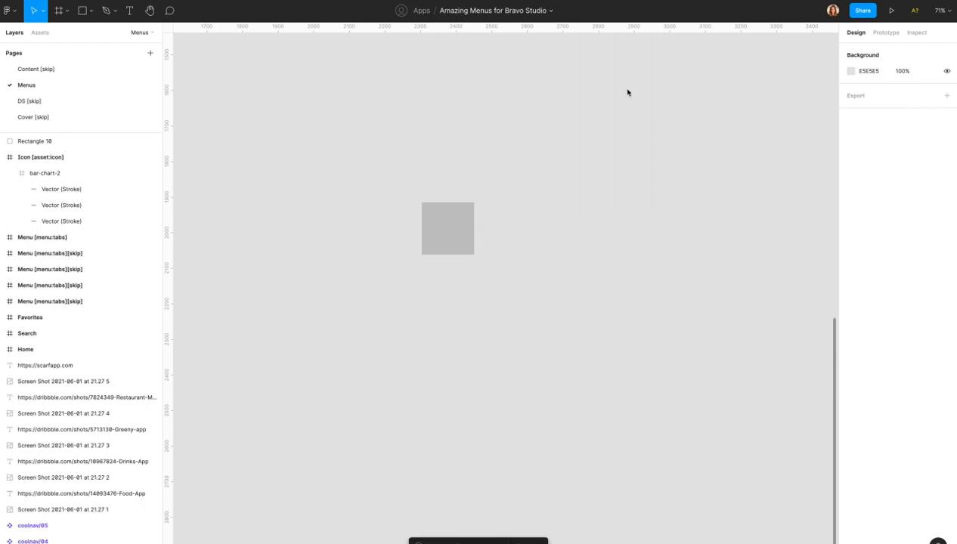
{"action": "left_click", "coordinate": [763, 72]}
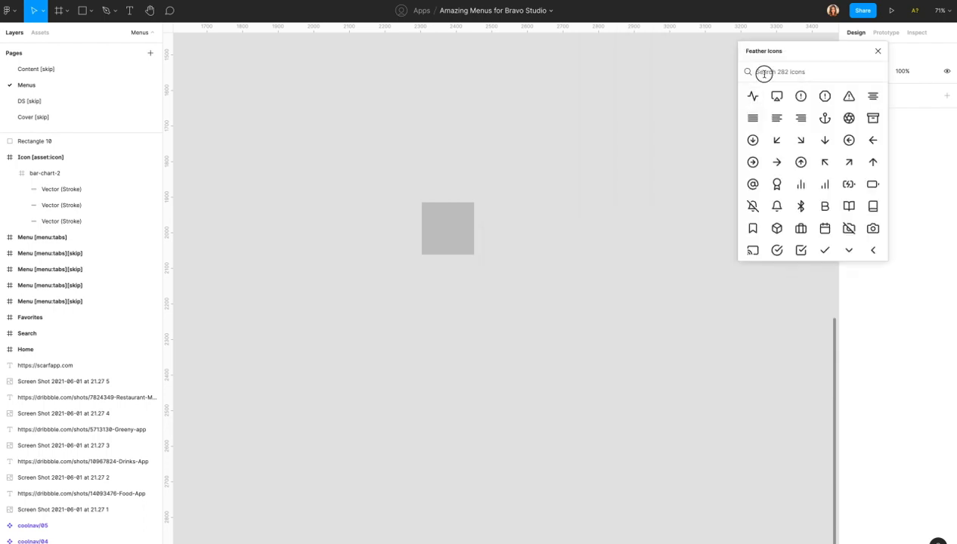
{"action": "type", "text": "home"}
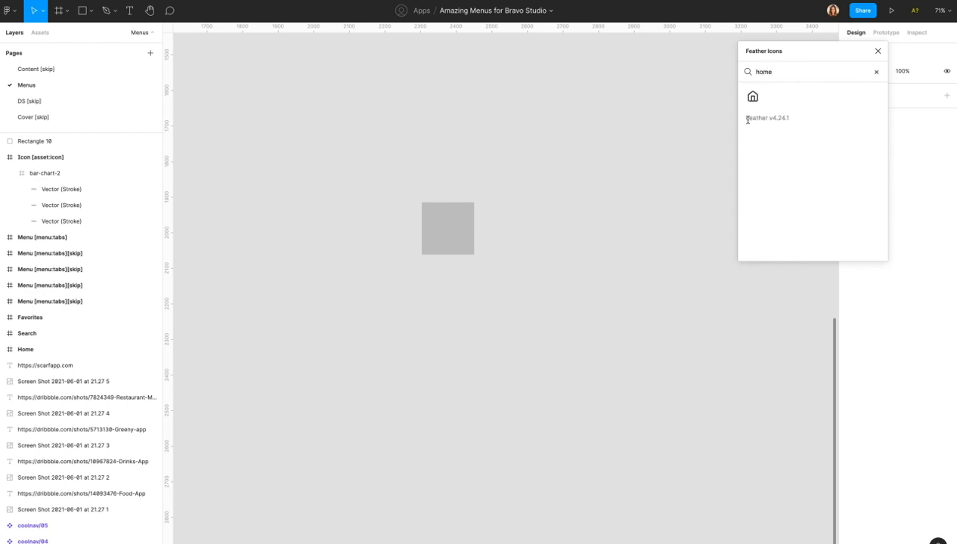
{"action": "left_click_drag", "start_coordinate": [753, 98], "coordinate": [437, 241]}
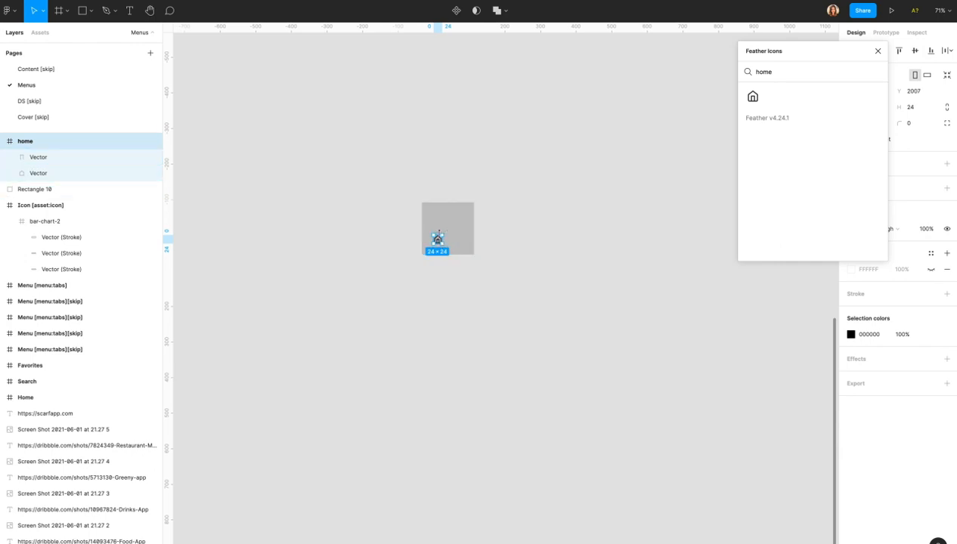
Scale the house icon proportionally up to 107×107.
{"action": "key", "text": "k"}
{"action": "left_click_drag", "start_coordinate": [445, 230], "coordinate": [465, 212]}
{"action": "left_click_drag", "start_coordinate": [433, 244], "coordinate": [425, 250]}
{"action": "key", "text": "Return"}
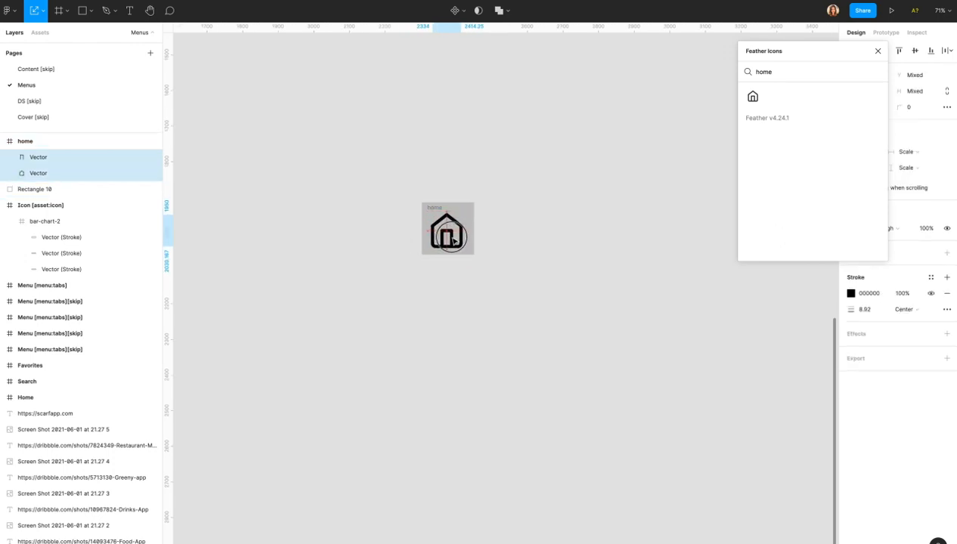
Pull the two house vectors out of the home frame.
{"action": "left_click", "coordinate": [28, 143]}
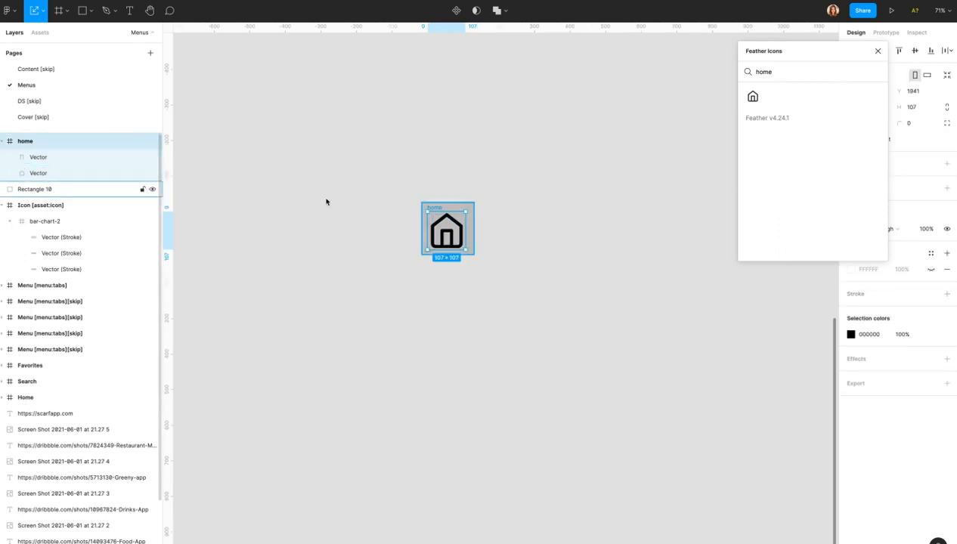
{"action": "left_click", "coordinate": [469, 206]}
{"action": "left_click", "coordinate": [459, 227]}
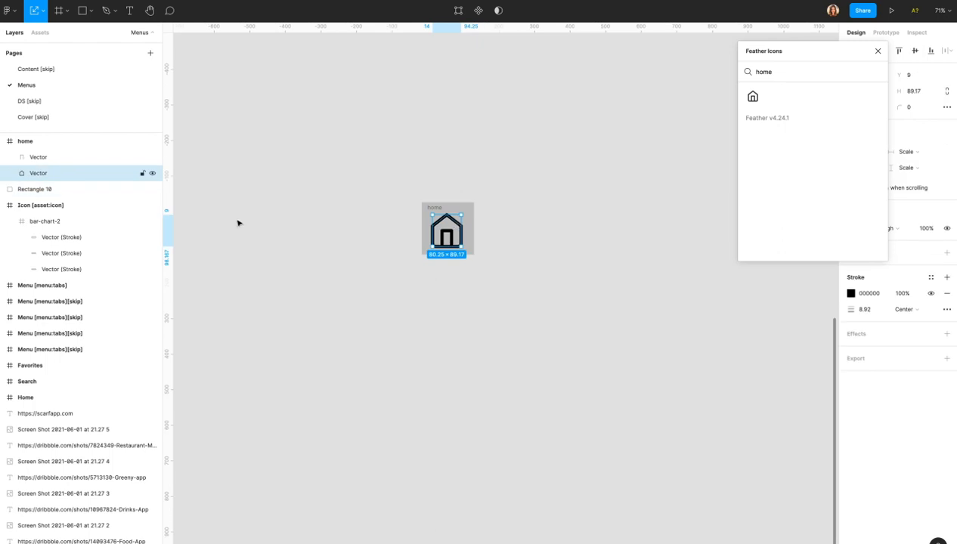
{"action": "left_click", "coordinate": [40, 149]}
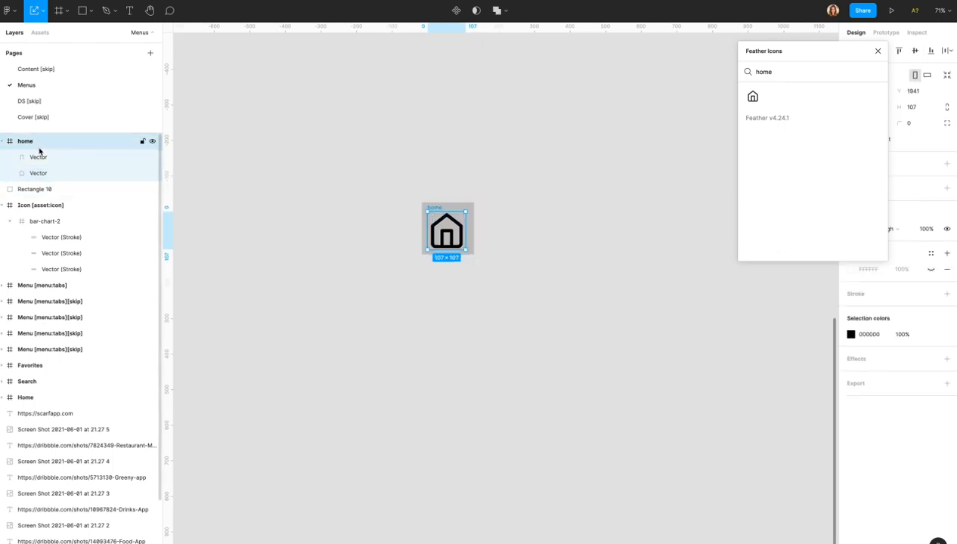
{"action": "left_click", "coordinate": [96, 162]}
{"action": "left_click", "coordinate": [90, 177], "text": "shift"}
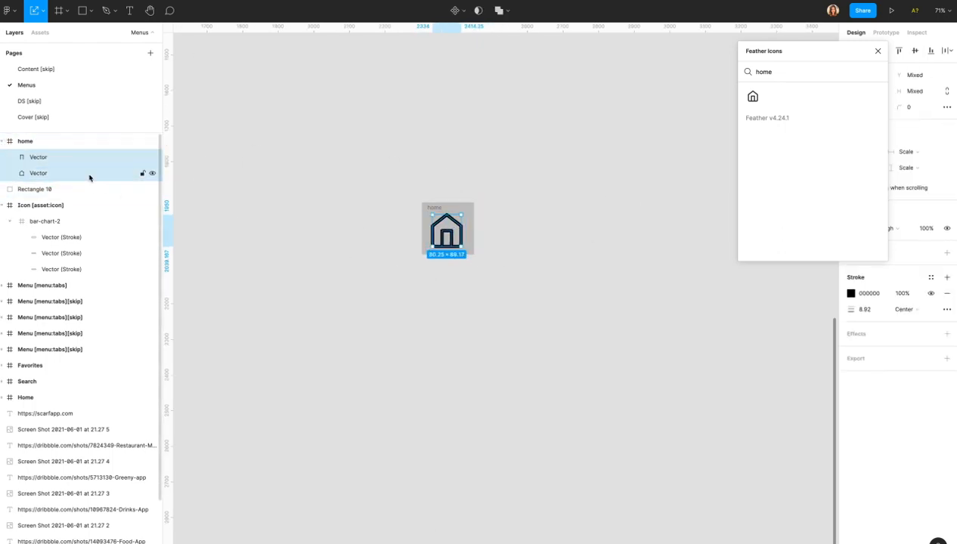
{"action": "mouse_move", "coordinate": [451, 237]}
{"action": "left_mouse_down"}
{"action": "mouse_move", "coordinate": [403, 219]}
{"action": "mouse_move", "coordinate": [497, 234]}
{"action": "mouse_move", "coordinate": [439, 233]}
{"action": "mouse_move", "coordinate": [447, 236]}
{"action": "mouse_move", "coordinate": [425, 206]}
{"action": "mouse_move", "coordinate": [421, 213]}
{"action": "mouse_move", "coordinate": [447, 231]}
{"action": "left_mouse_up"}
{"action": "left_click", "coordinate": [491, 222]}
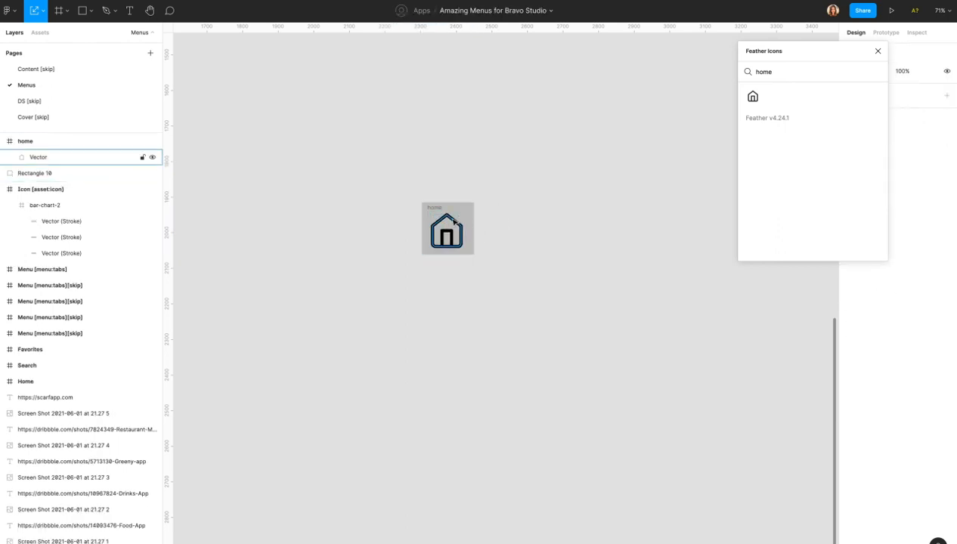
Centre the house icon horizontally on the grey square.
{"action": "left_click", "coordinate": [460, 213]}
{"action": "left_click_drag", "start_coordinate": [507, 177], "coordinate": [445, 229]}
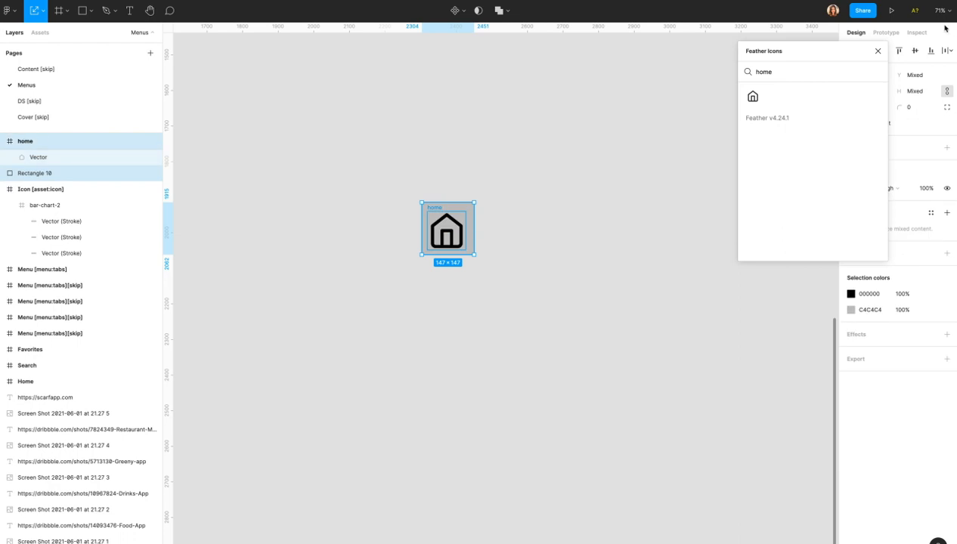
{"action": "left_click_drag", "start_coordinate": [838, 50], "coordinate": [758, 63]}
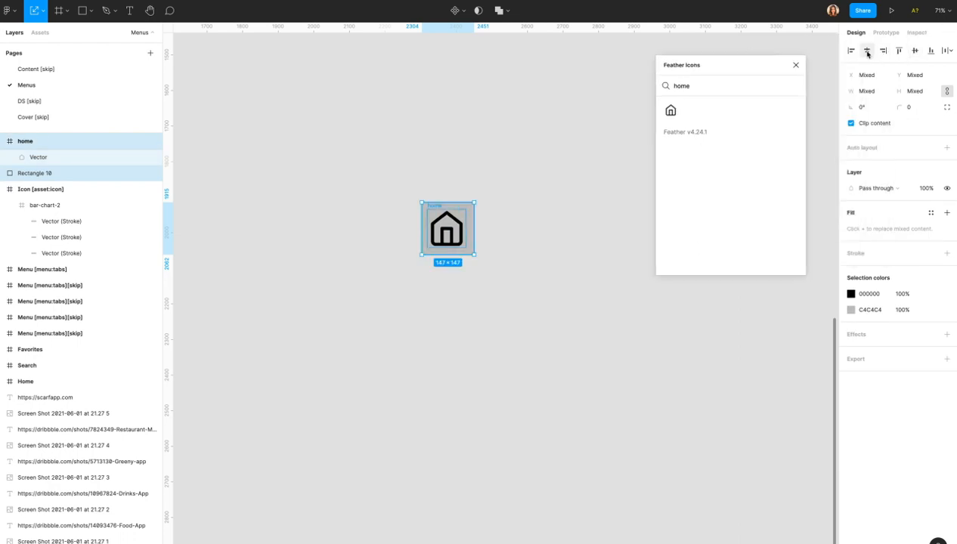
{"action": "left_click", "coordinate": [866, 53]}
Give the grey square Rectangle 10 a corner radius of 10.
{"action": "left_click", "coordinate": [499, 226]}
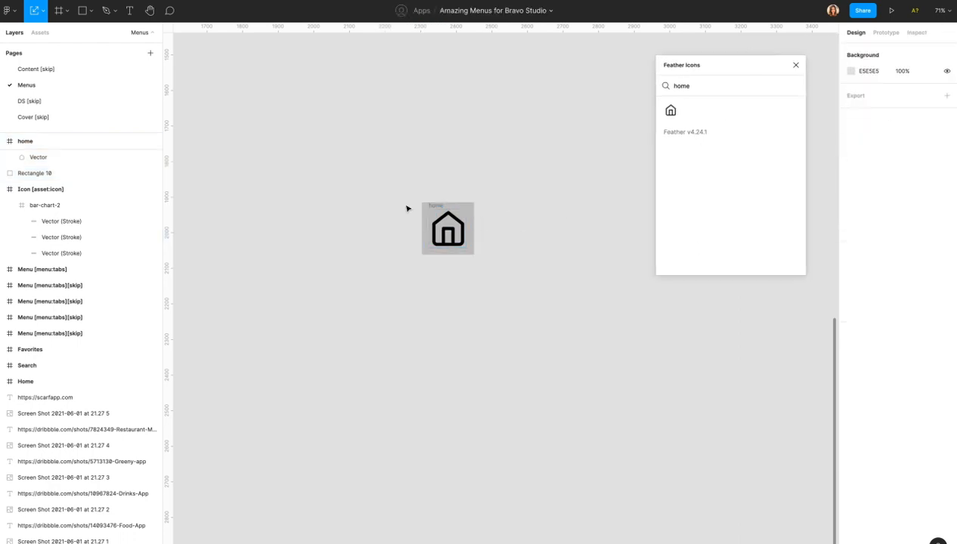
{"action": "left_click", "coordinate": [465, 202]}
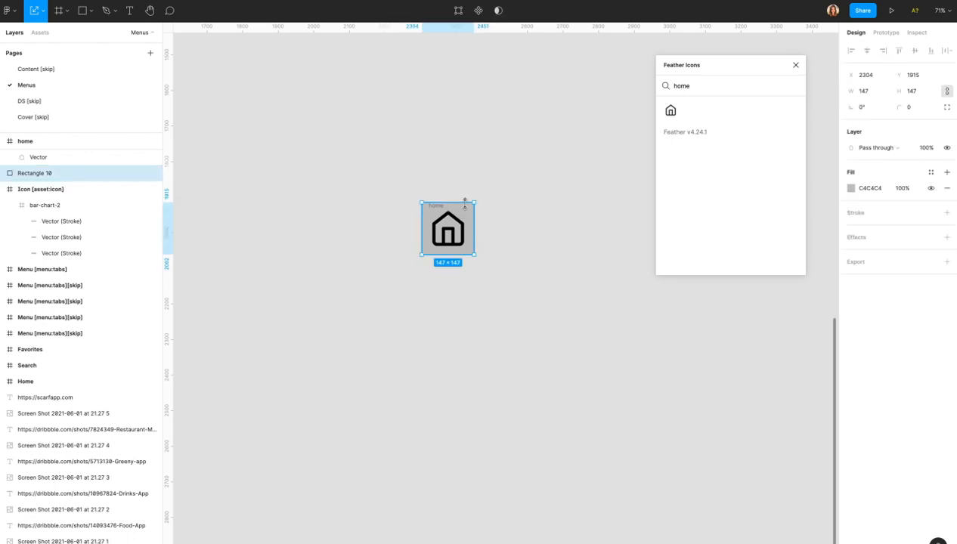
{"action": "left_click", "coordinate": [912, 108]}
{"action": "key", "text": "Return"}
{"action": "left_click", "coordinate": [499, 218]}
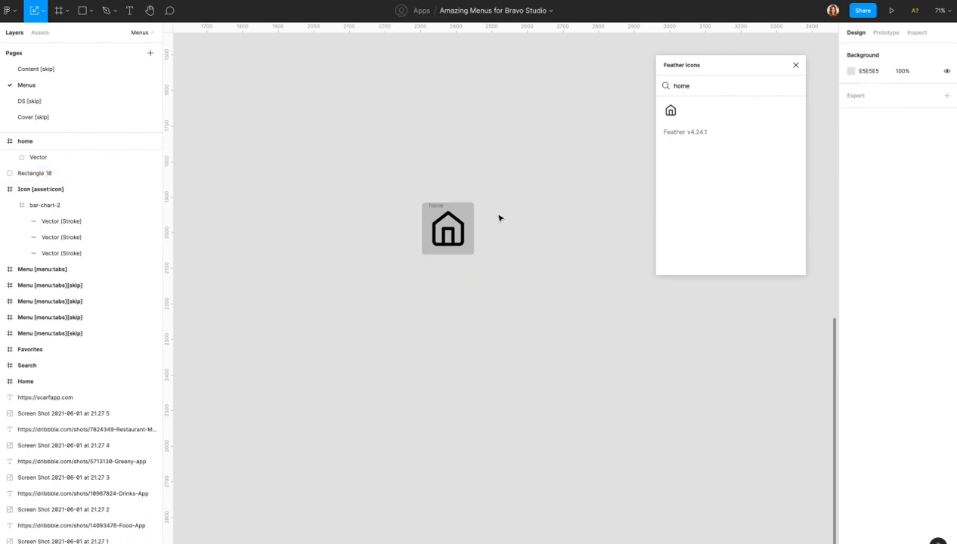
{"action": "scroll", "coordinate": [450, 204], "scroll_direction": "up", "scroll_amount": 5}
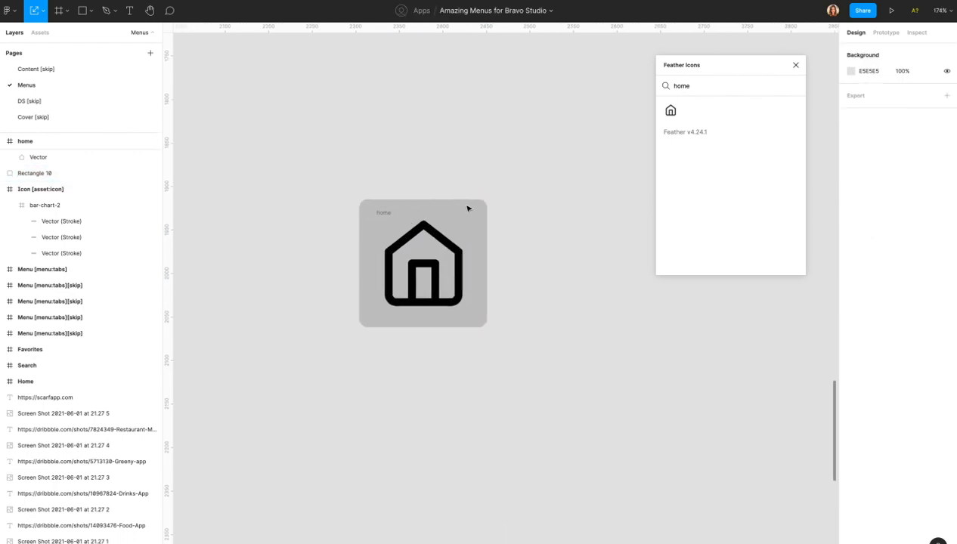
Cut both house vectors, delete the empty home frame, and paste them above Rectangle 10.
{"action": "left_click", "coordinate": [448, 206]}
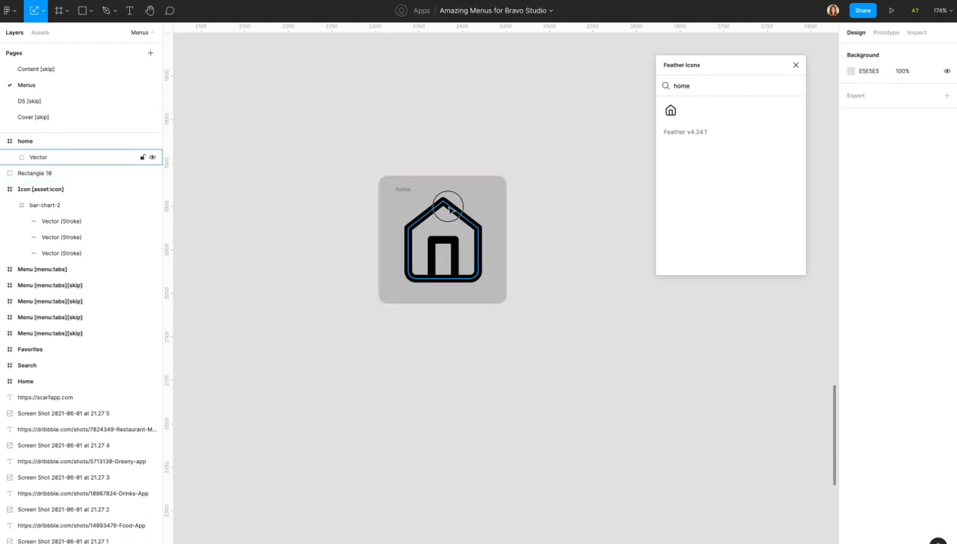
{"action": "scroll", "coordinate": [32, 161], "scroll_direction": "up", "scroll_amount": 1}
{"action": "left_click", "coordinate": [36, 161], "text": "shift"}
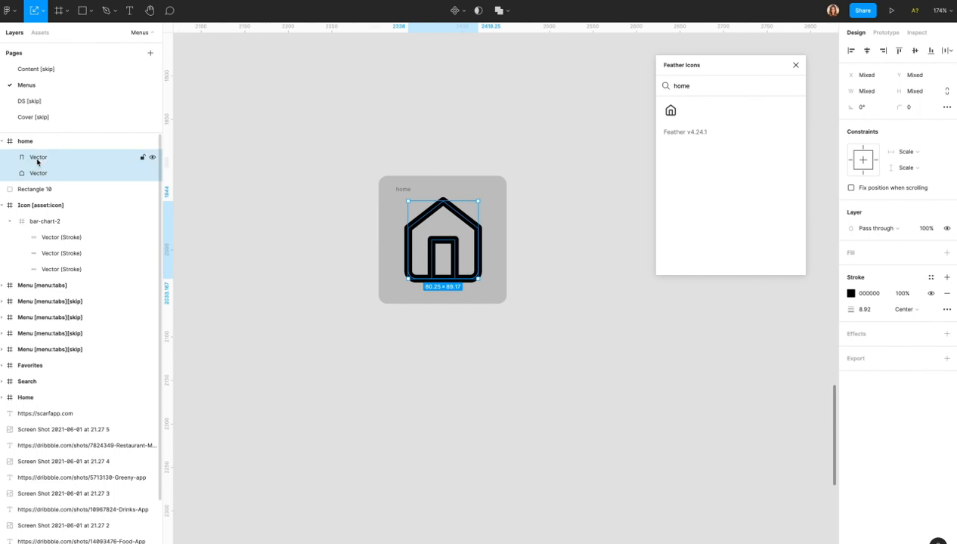
{"action": "key", "text": "Delete"}
{"action": "left_click", "coordinate": [30, 148]}
{"action": "key", "text": "Delete"}
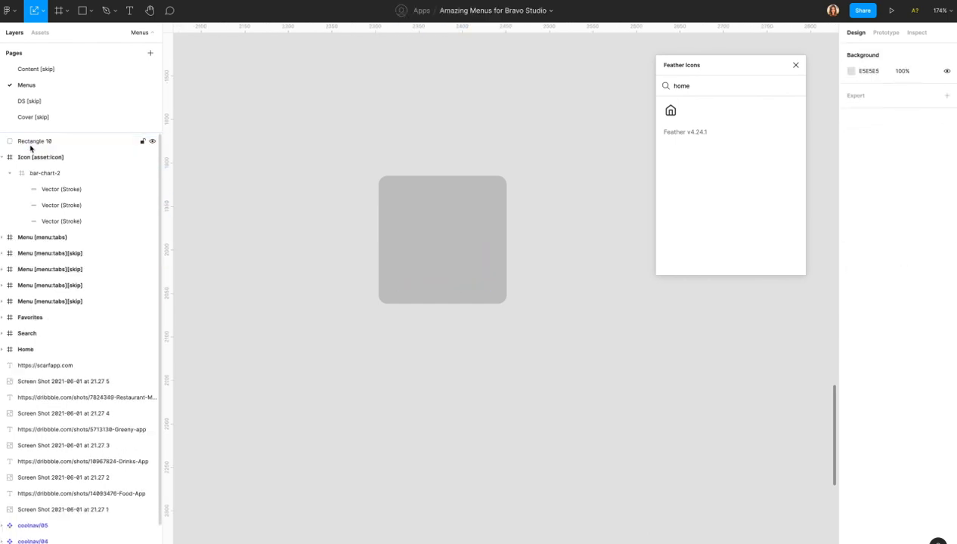
{"action": "left_click", "coordinate": [425, 231]}
{"action": "key", "text": "ctrl+v"}
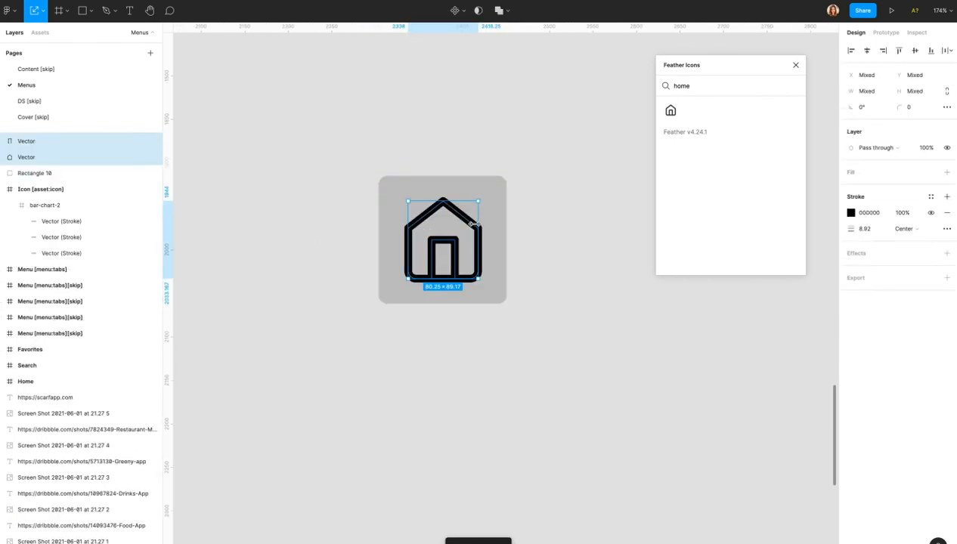
Outline the house strokes into filled shapes, trying a Union and then undoing it.
{"action": "right_click", "coordinate": [469, 224]}
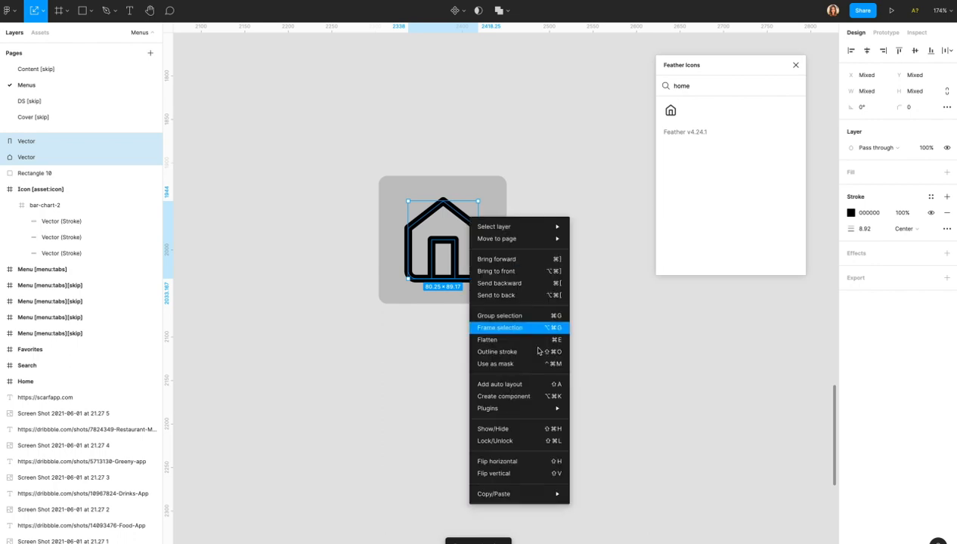
{"action": "left_click", "coordinate": [504, 353]}
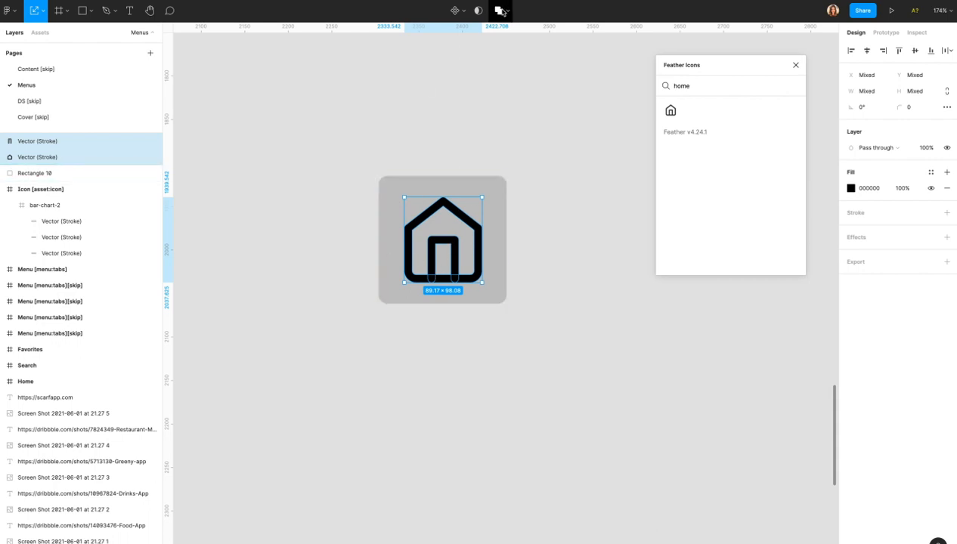
{"action": "left_click", "coordinate": [496, 10]}
{"action": "key", "text": "ctrl+z"}
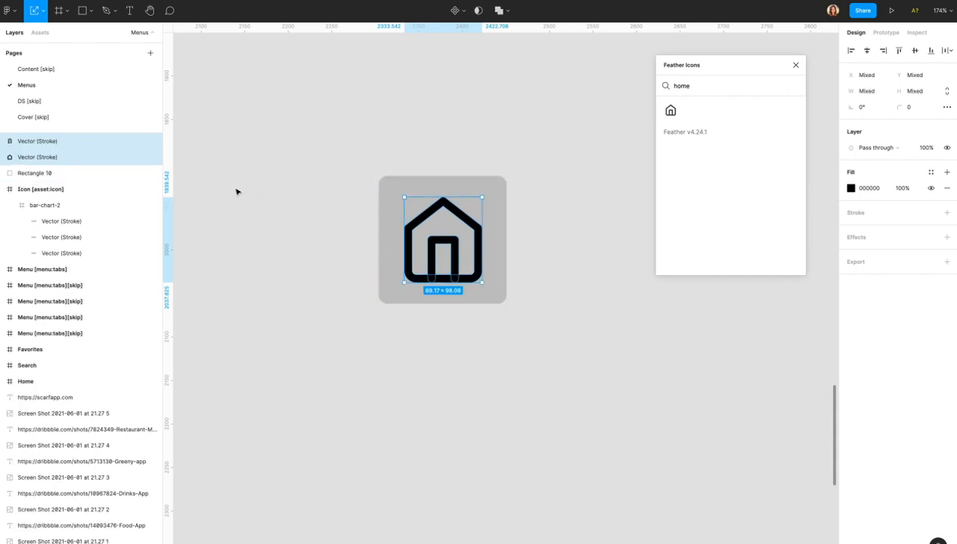
{"action": "left_click", "coordinate": [26, 143]}
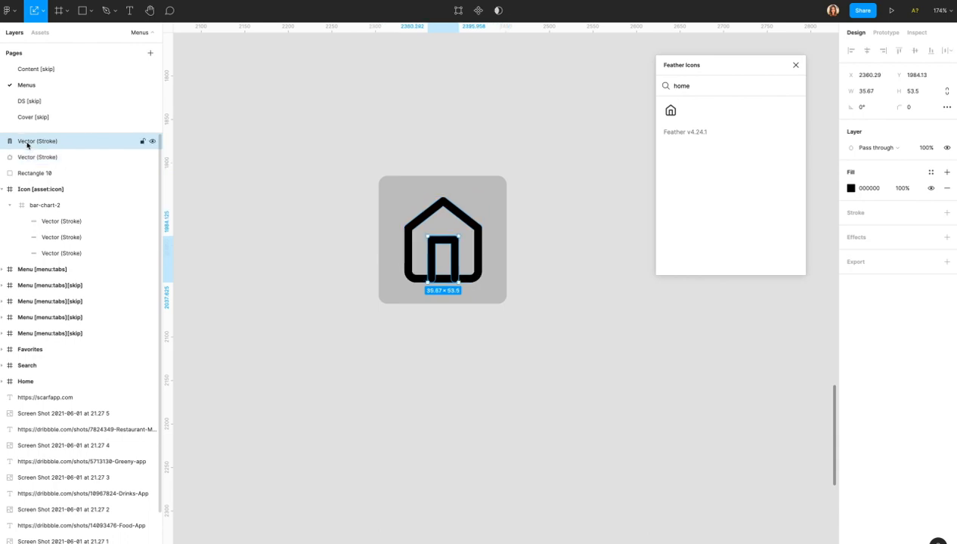
{"action": "left_click", "coordinate": [30, 160]}
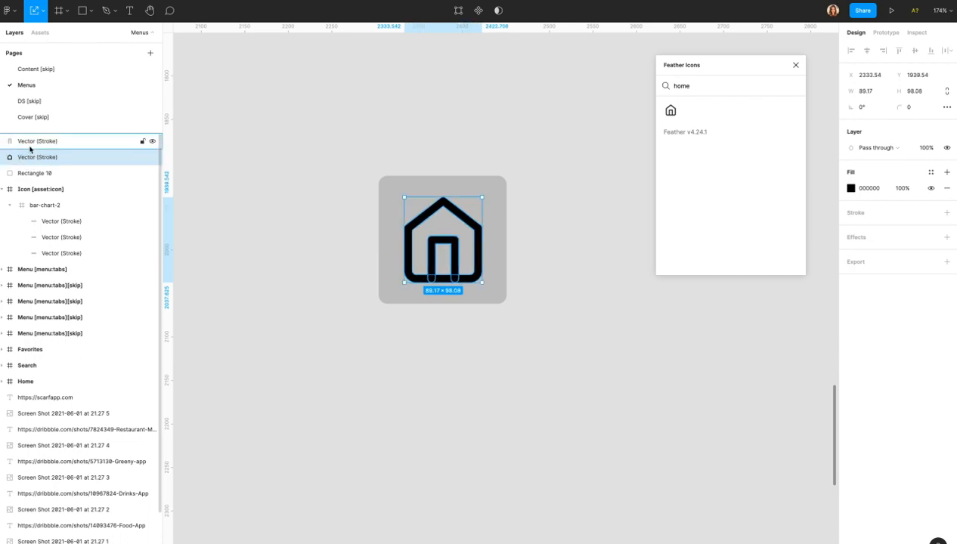
{"action": "left_click", "coordinate": [30, 143], "text": "shift"}
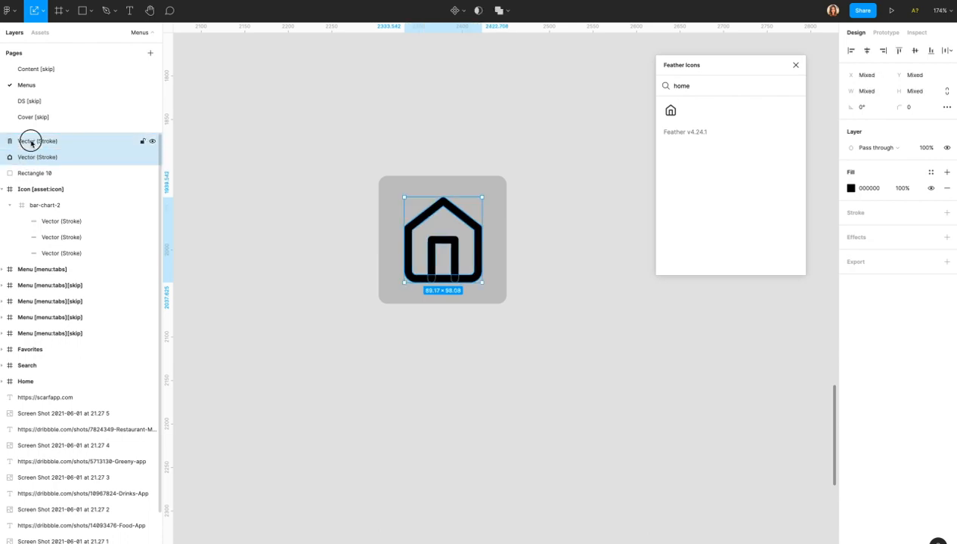
Union the house shapes, make them and the square a component, and name it button/home.
{"action": "left_click", "coordinate": [499, 11]}
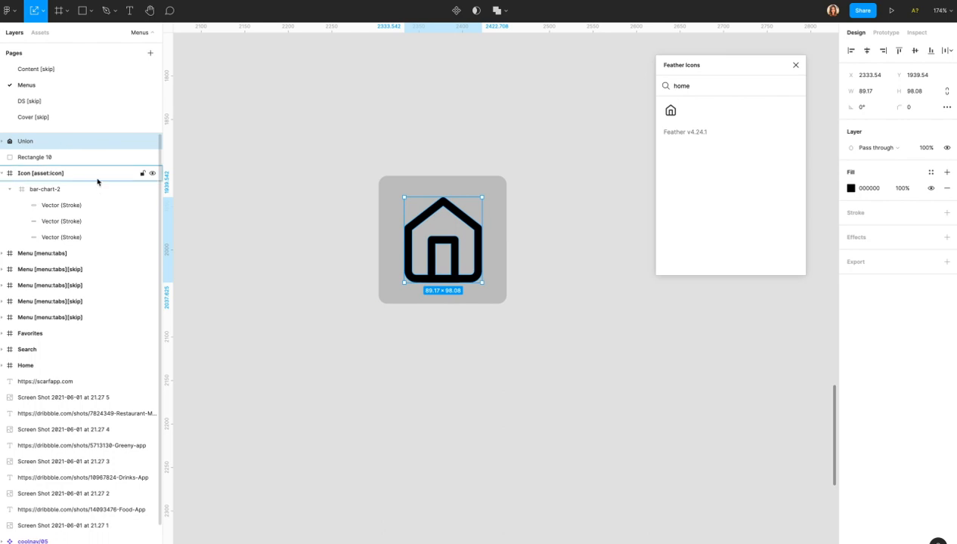
{"action": "left_click_drag", "start_coordinate": [526, 152], "coordinate": [305, 387]}
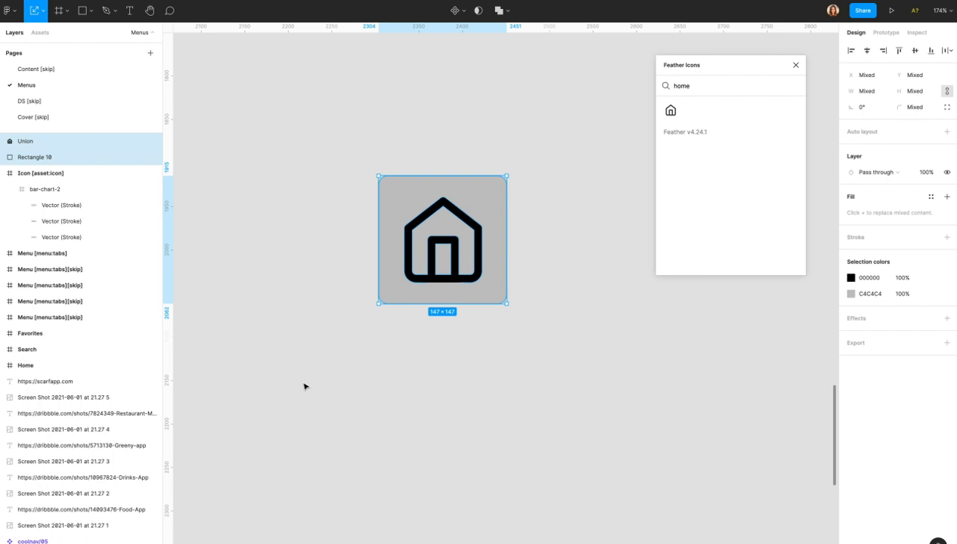
{"action": "left_click", "coordinate": [454, 11]}
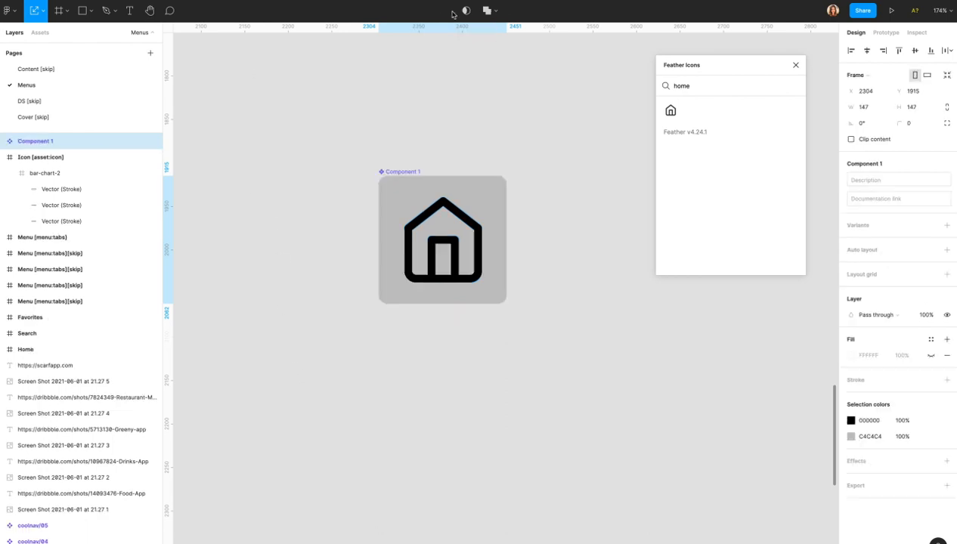
{"action": "double_click", "coordinate": [44, 140]}
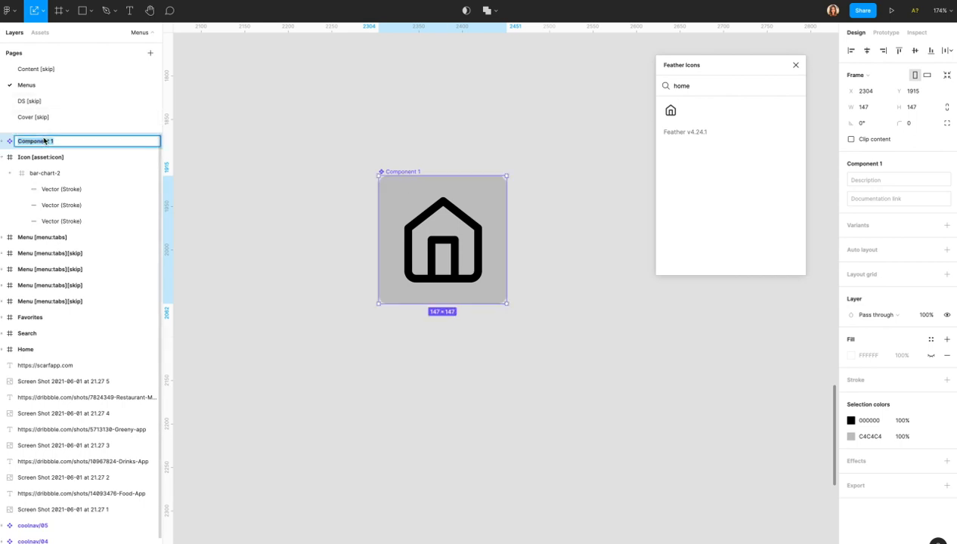
{"action": "type", "text": "bu"}
{"action": "key", "text": "Return"}
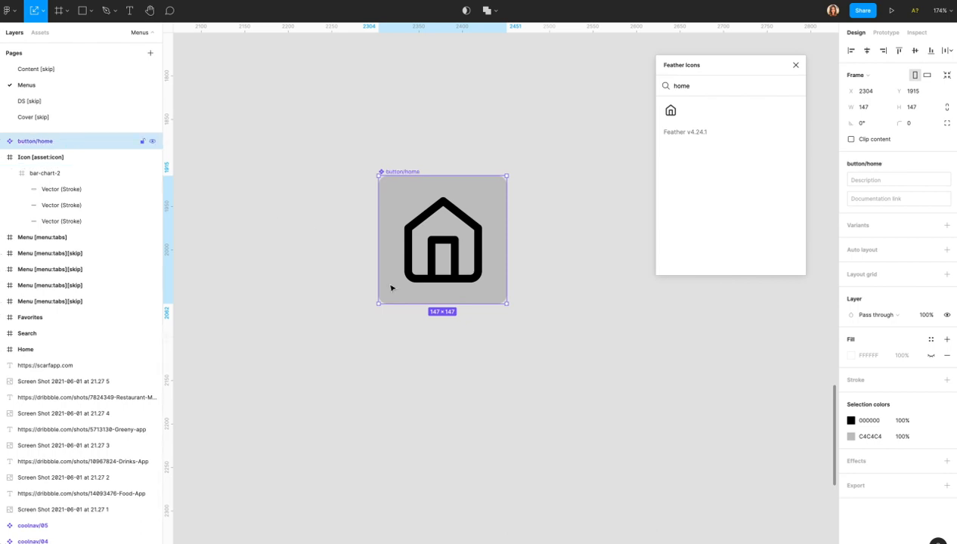
{"action": "scroll", "coordinate": [391, 288], "scroll_direction": "down", "scroll_amount": 5}
{"action": "scroll", "coordinate": [391, 287], "scroll_direction": "up", "scroll_amount": 3}
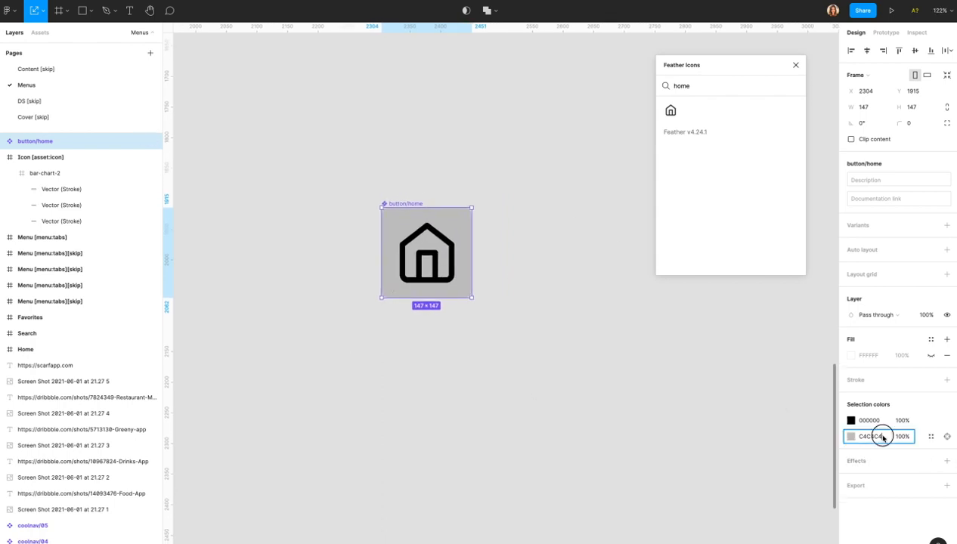
Recolour the square from C4C4C4 to pink FF468D and the house from 000000 to yellow FFCE1F.
{"action": "left_click", "coordinate": [852, 437]}
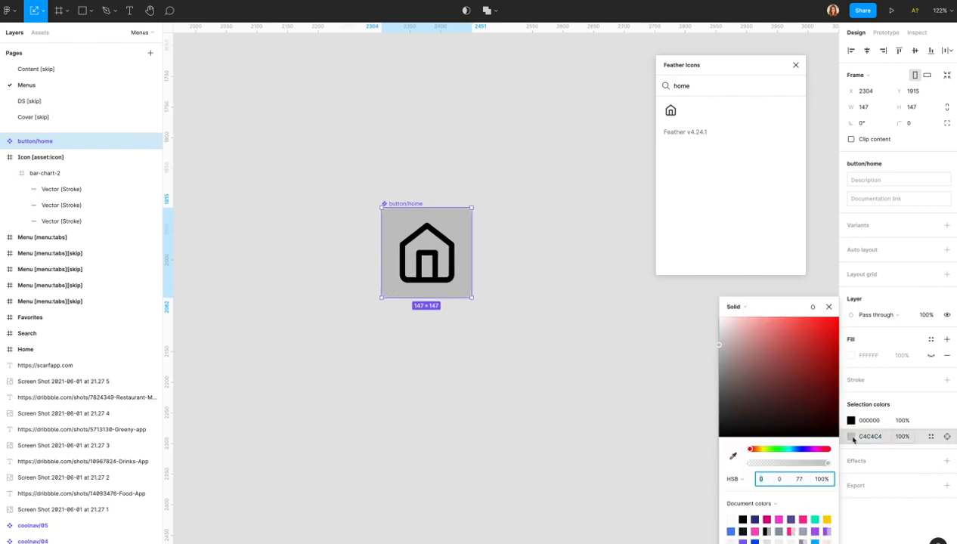
{"action": "left_click", "coordinate": [803, 520]}
{"action": "left_click", "coordinate": [851, 420]}
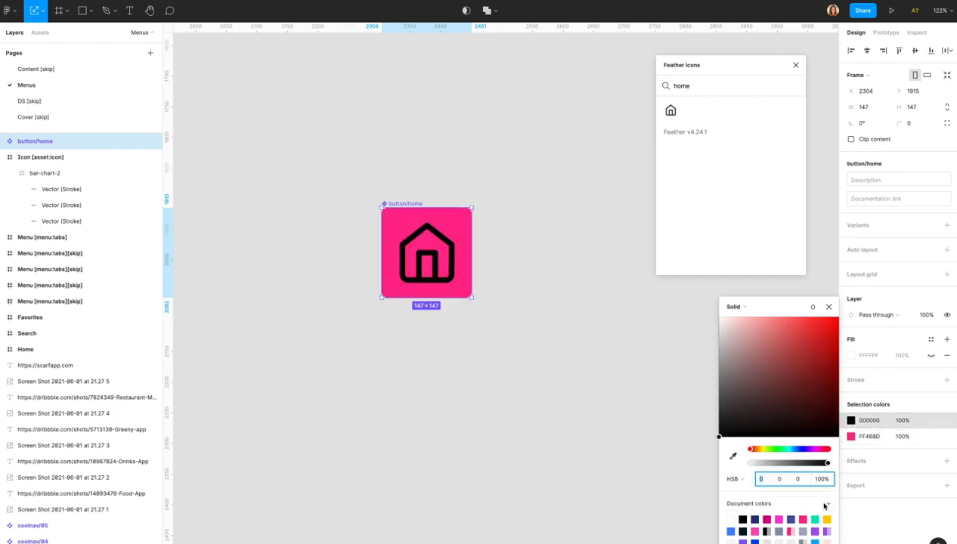
{"action": "left_click", "coordinate": [815, 519]}
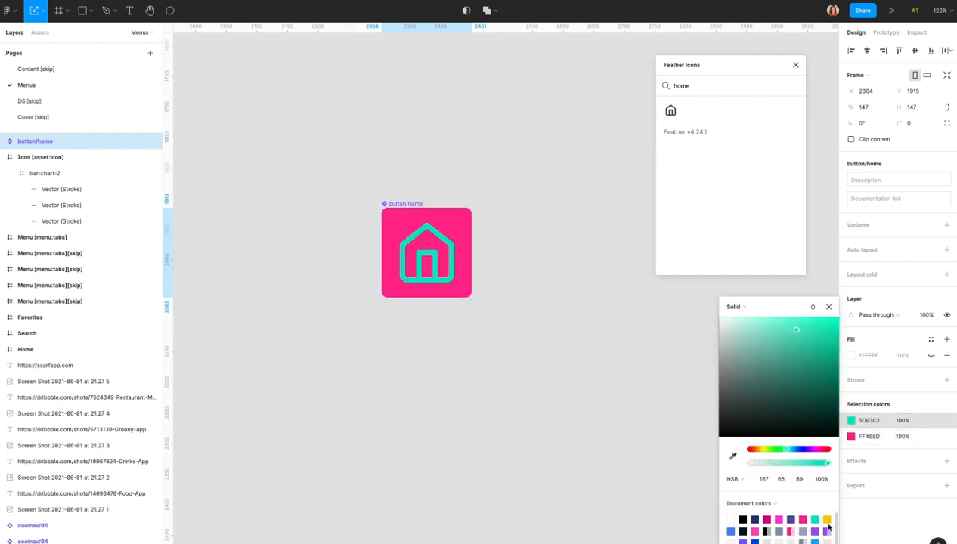
{"action": "left_click", "coordinate": [827, 520]}
{"action": "left_click", "coordinate": [635, 339]}
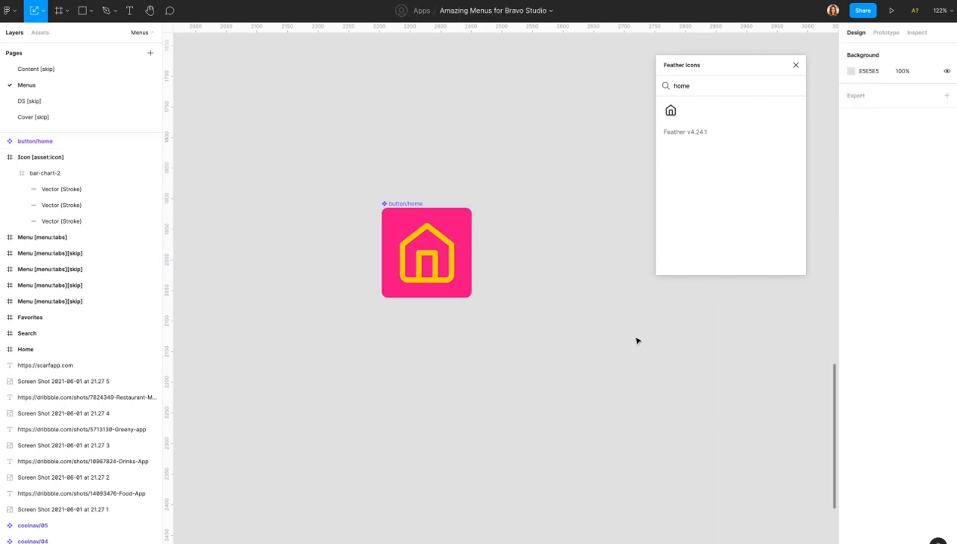
{"action": "left_click", "coordinate": [44, 141]}
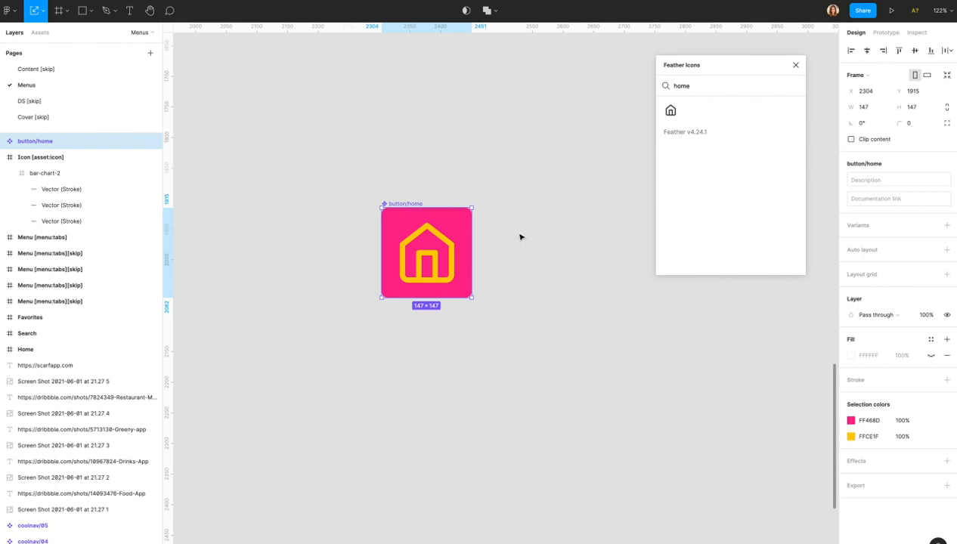
Close the Feather Icons plugin and add a second variant to button/home.
{"action": "left_click", "coordinate": [796, 67]}
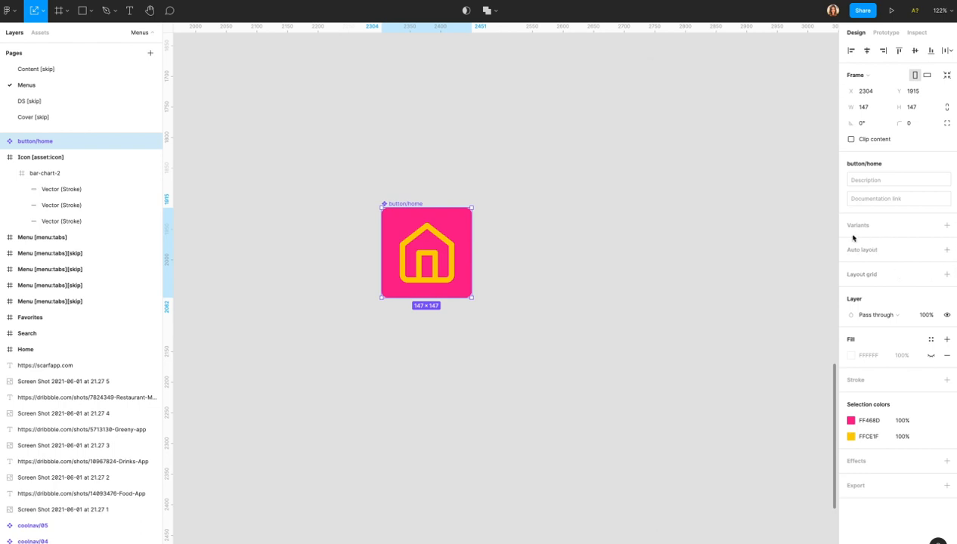
{"action": "left_click", "coordinate": [948, 227]}
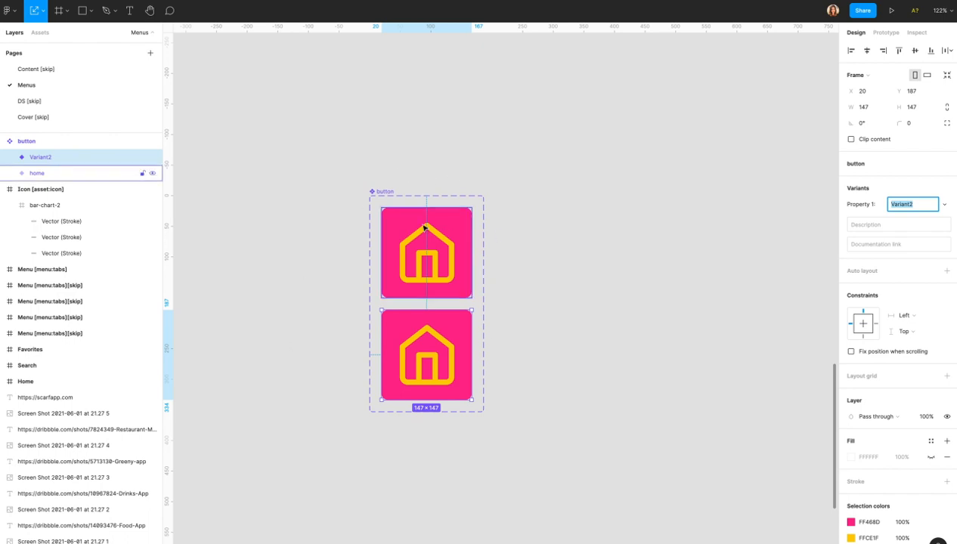
{"action": "left_click", "coordinate": [386, 193]}
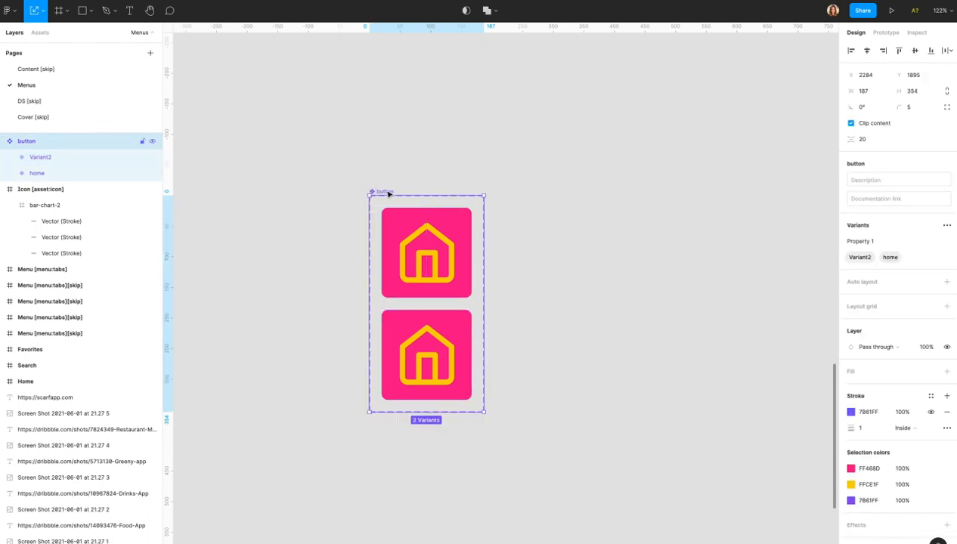
Check the home and Variant2 variants by selecting each in turn.
{"action": "left_click", "coordinate": [433, 294]}
{"action": "left_click", "coordinate": [437, 305]}
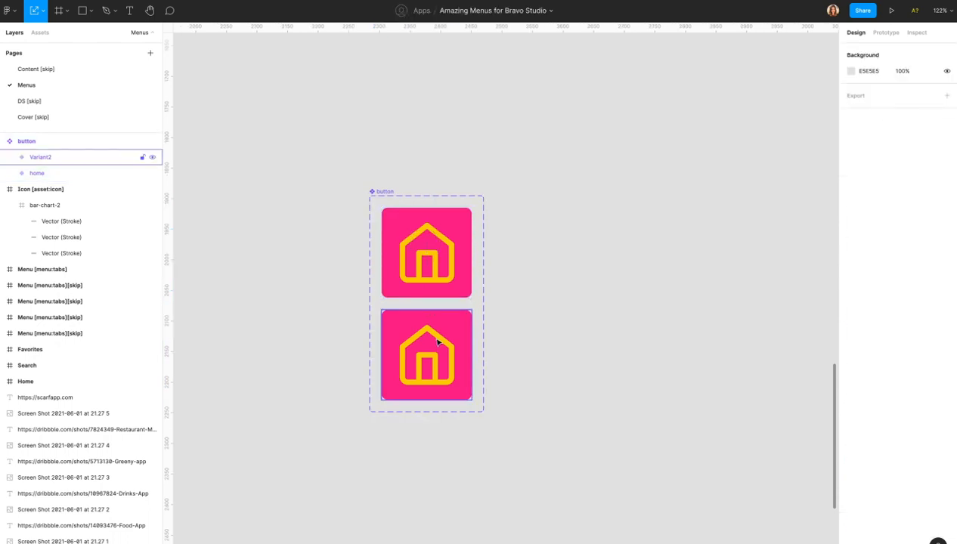
{"action": "left_click", "coordinate": [441, 244]}
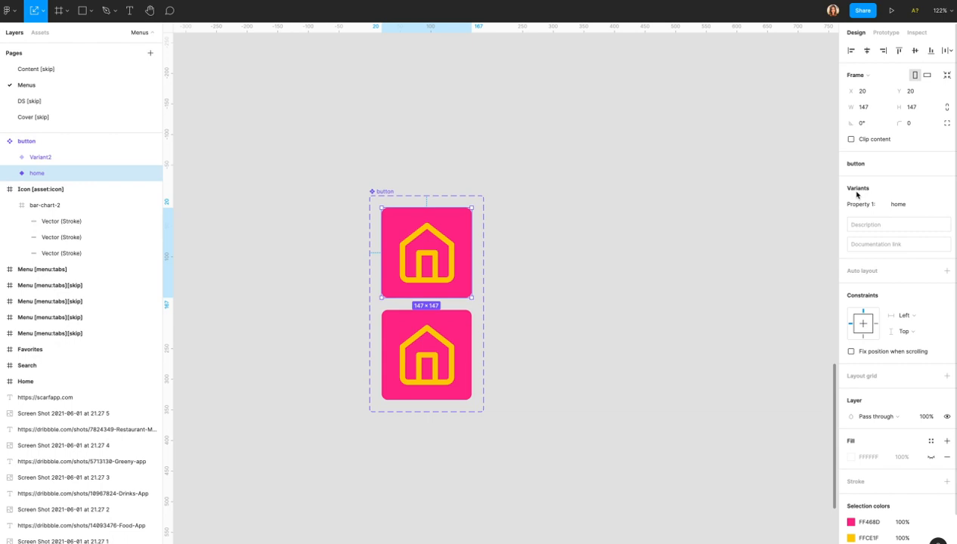
{"action": "left_click", "coordinate": [446, 329]}
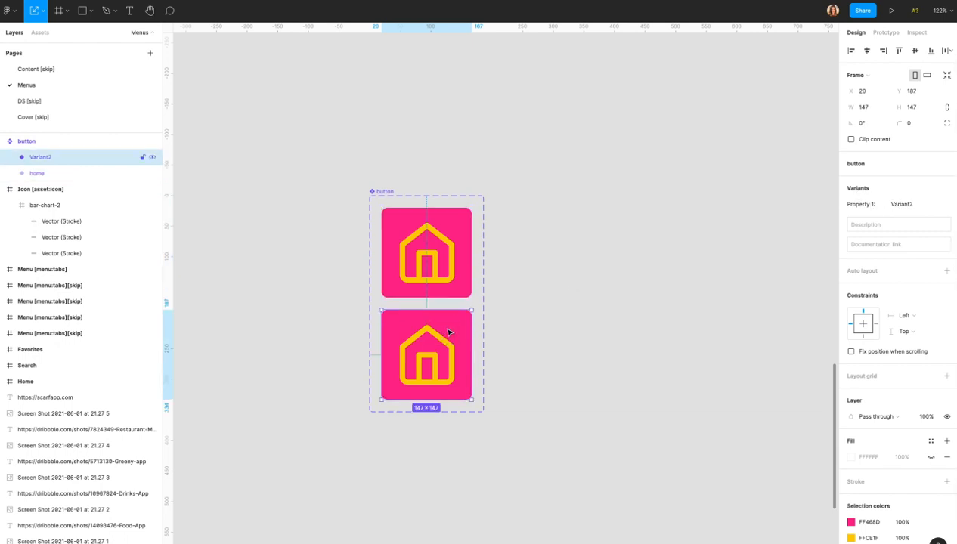
{"action": "left_click", "coordinate": [454, 237]}
{"action": "left_click", "coordinate": [444, 353]}
{"action": "left_click", "coordinate": [445, 240]}
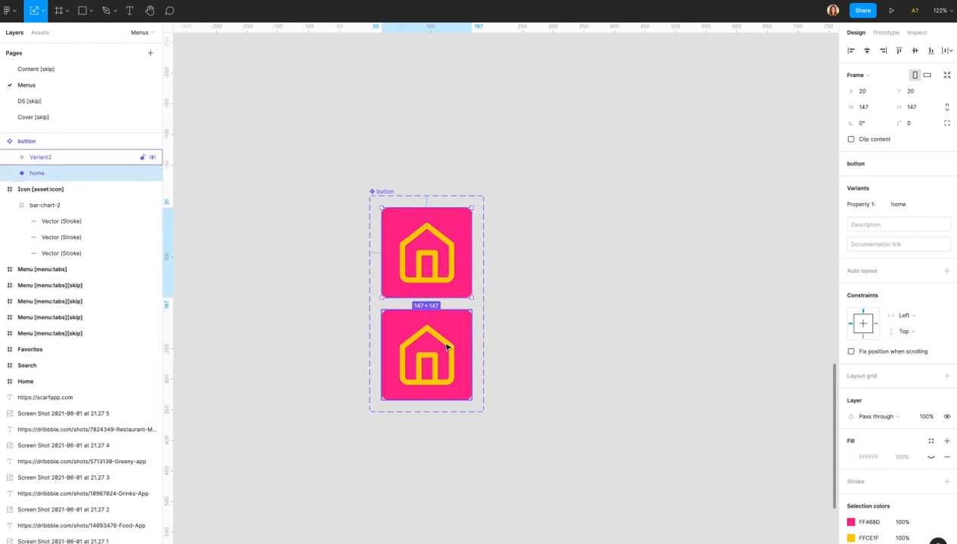
{"action": "left_click", "coordinate": [385, 191]}
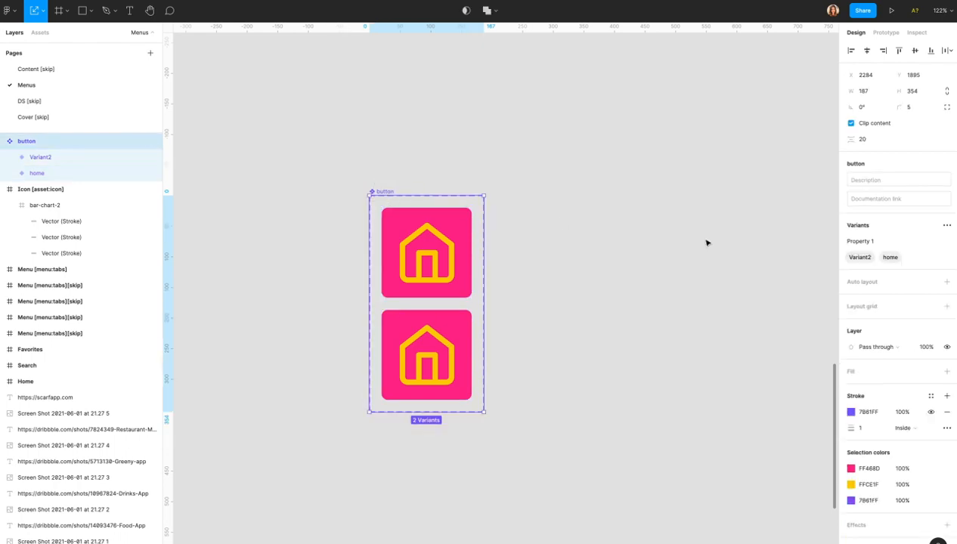
Rename the variant property Property 1 to state.
{"action": "double_click", "coordinate": [862, 242]}
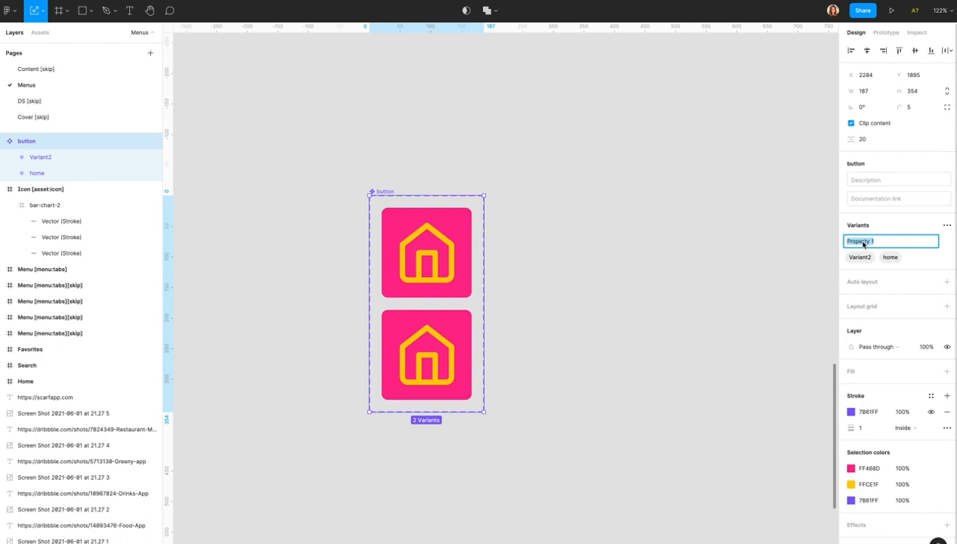
{"action": "type", "text": "state"}
{"action": "key", "text": "Return"}
Set the top variant's state to default and the bottom variant's state to active.
{"action": "left_click", "coordinate": [445, 280]}
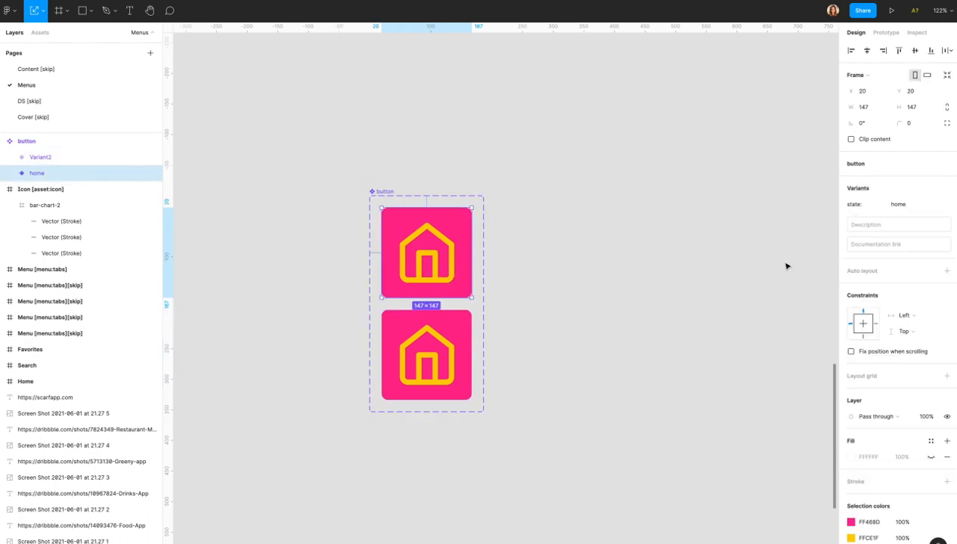
{"action": "left_click", "coordinate": [896, 211]}
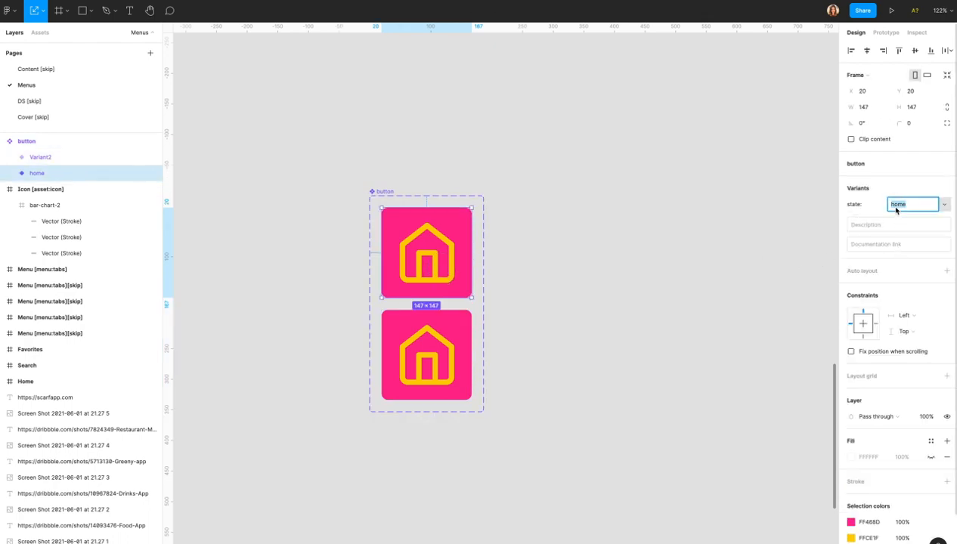
{"action": "type", "text": "default"}
{"action": "key", "text": "Return"}
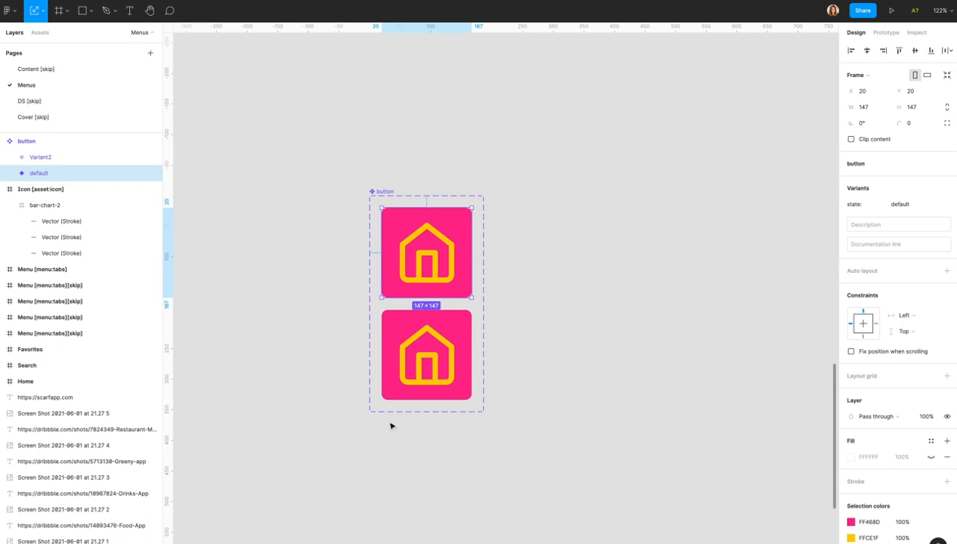
{"action": "left_click", "coordinate": [395, 369]}
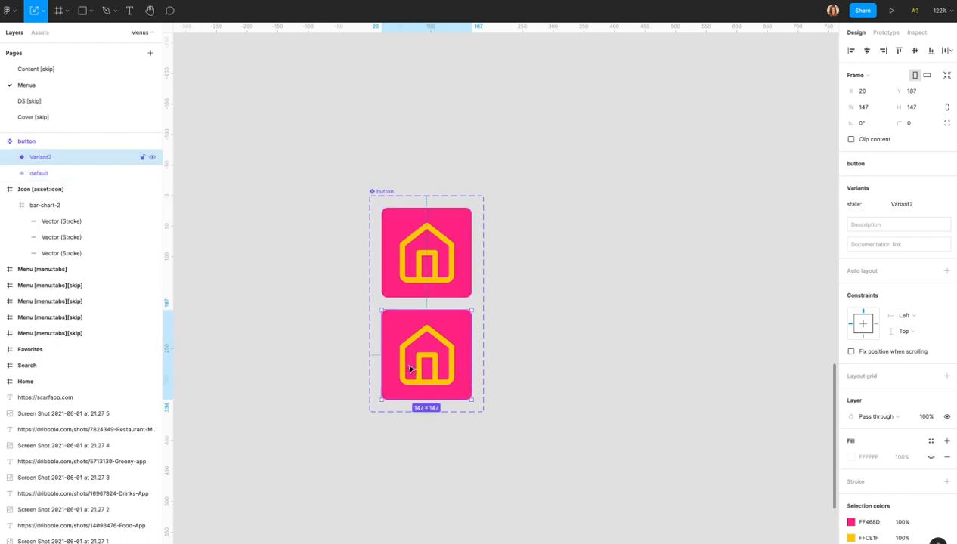
{"action": "left_click", "coordinate": [902, 207]}
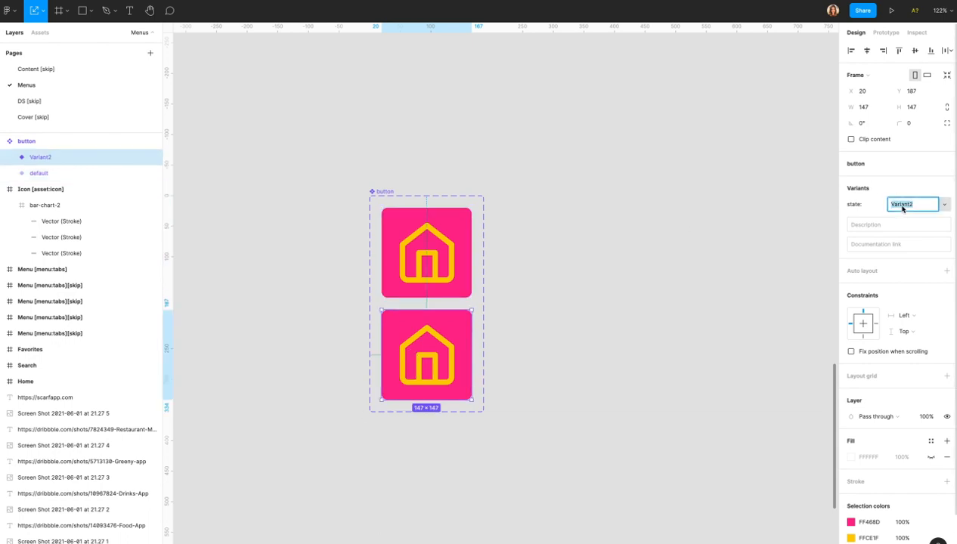
{"action": "type", "text": "active"}
{"action": "key", "text": "Return"}
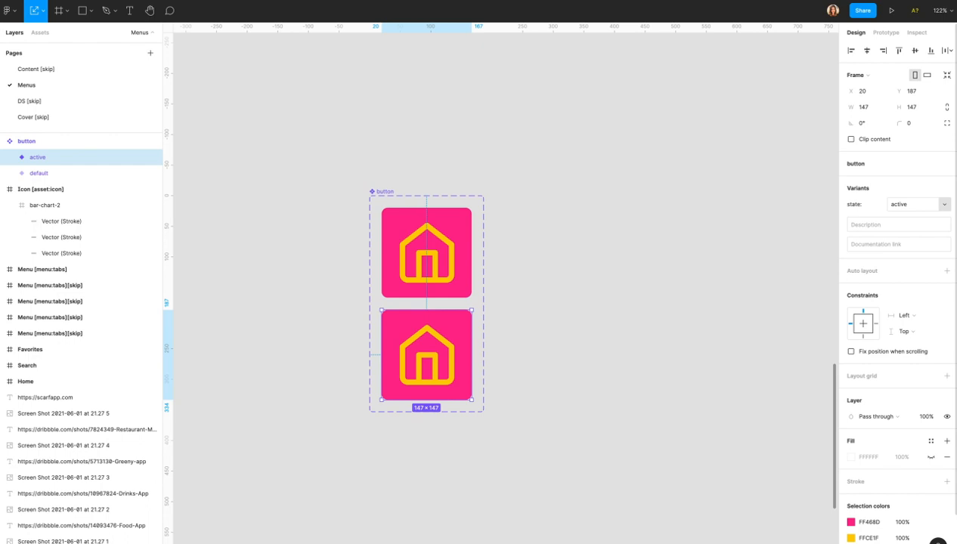
{"action": "left_click", "coordinate": [469, 255]}
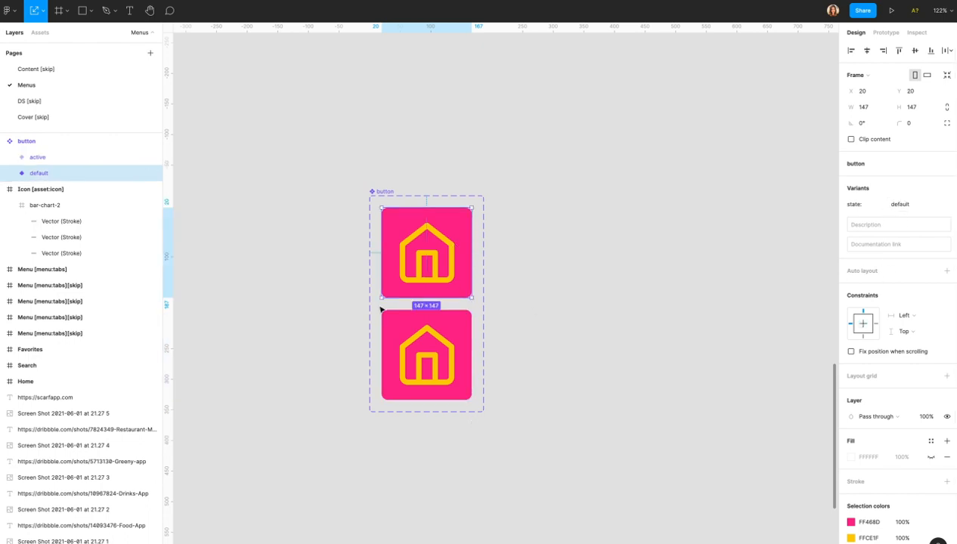
{"action": "left_click", "coordinate": [459, 365]}
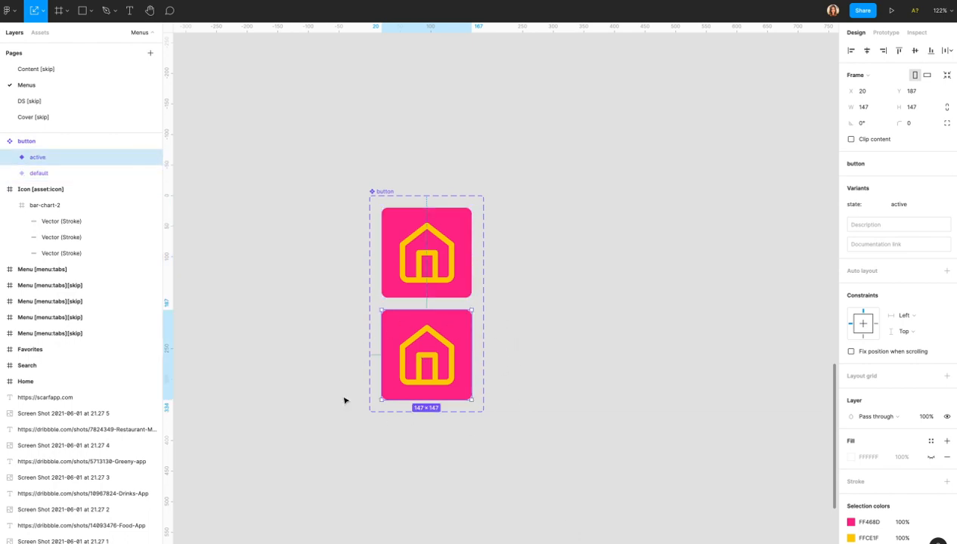
Change the default variant's fill from pink FF468D to white FFFFFF.
{"action": "left_click", "coordinate": [397, 258]}
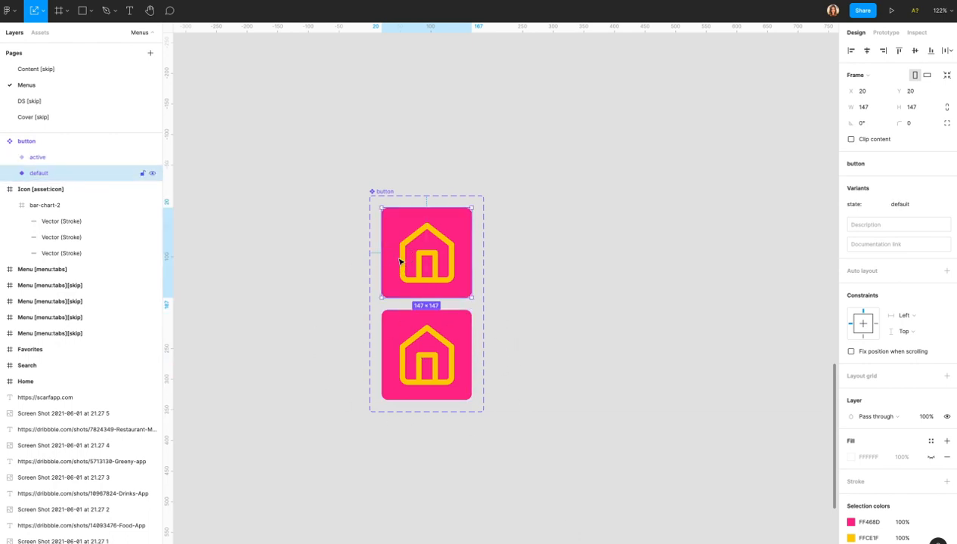
{"action": "left_click", "coordinate": [852, 522]}
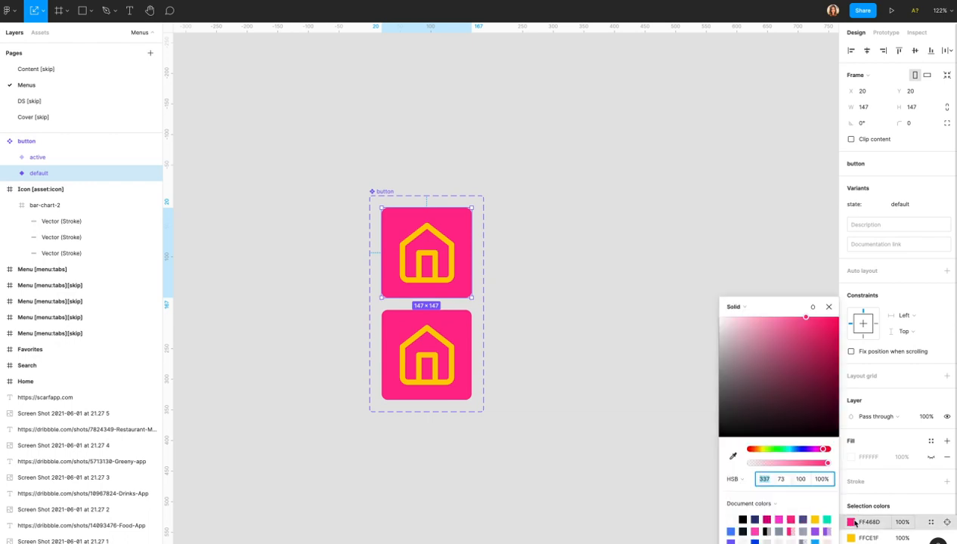
{"action": "left_click", "coordinate": [732, 519]}
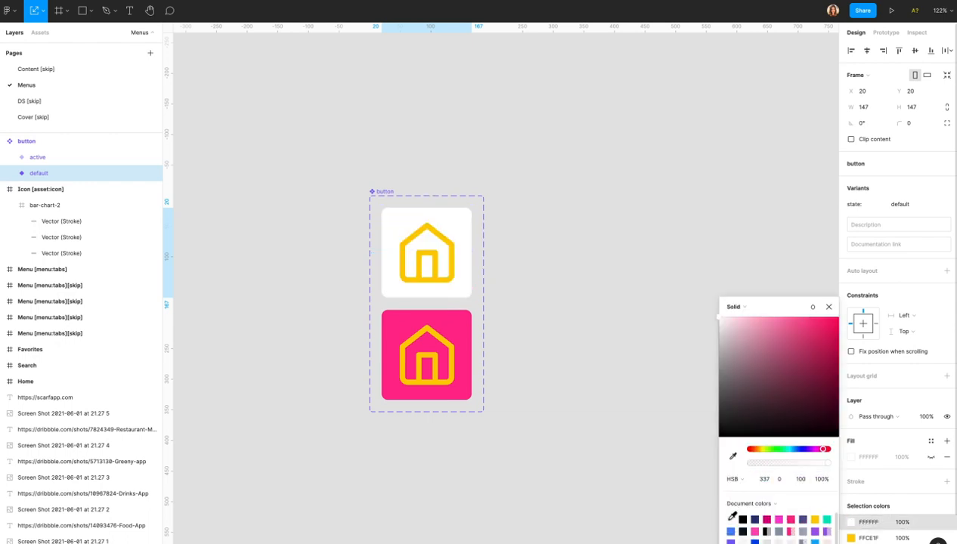
{"action": "left_click", "coordinate": [543, 344]}
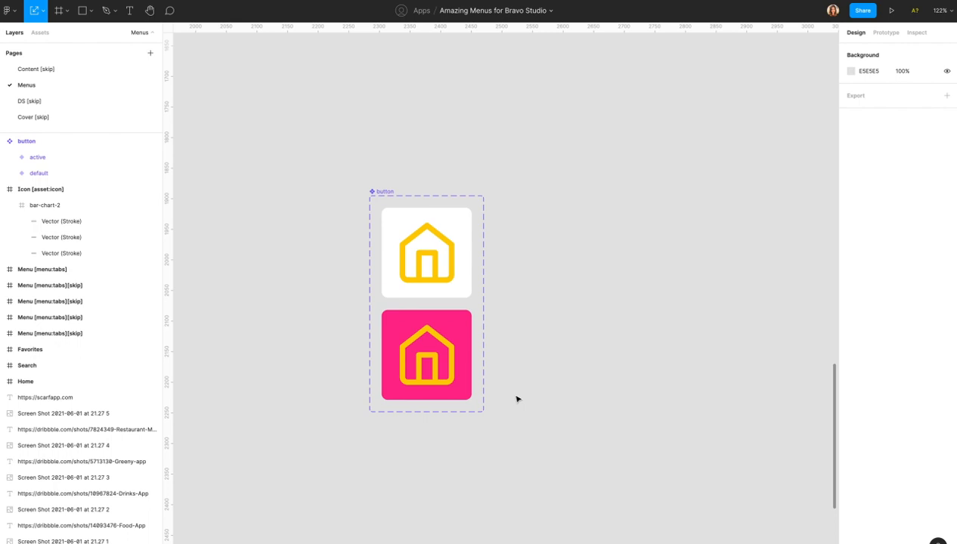
Drag a button instance from the Assets Menus group onto the canvas beside the variants.
{"action": "left_click", "coordinate": [38, 32]}
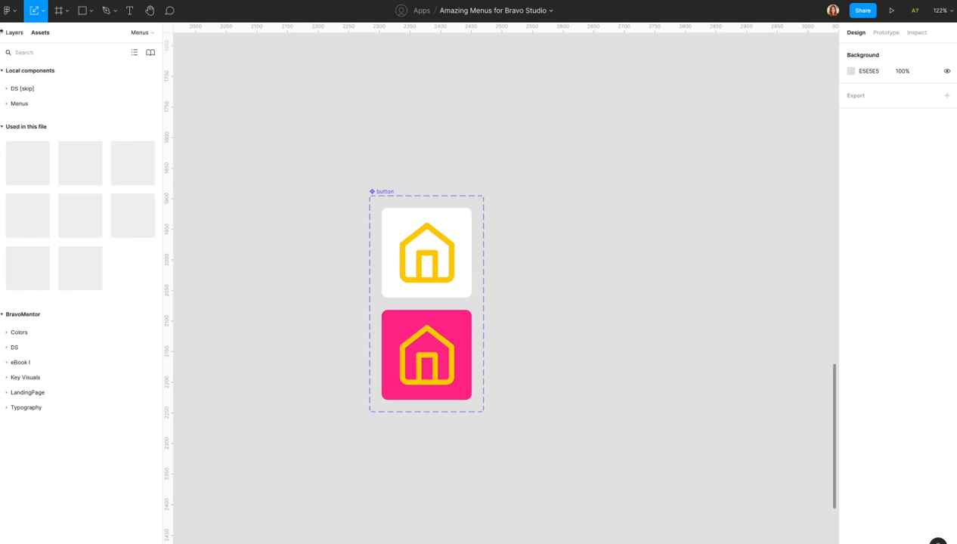
{"action": "left_click", "coordinate": [7, 126]}
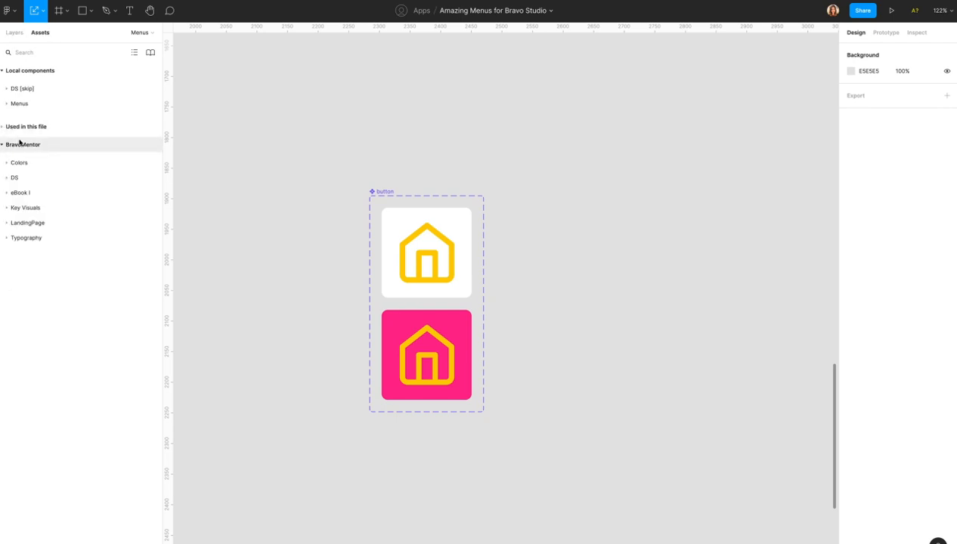
{"action": "left_click", "coordinate": [6, 104]}
{"action": "left_click", "coordinate": [6, 105]}
{"action": "left_click", "coordinate": [6, 104]}
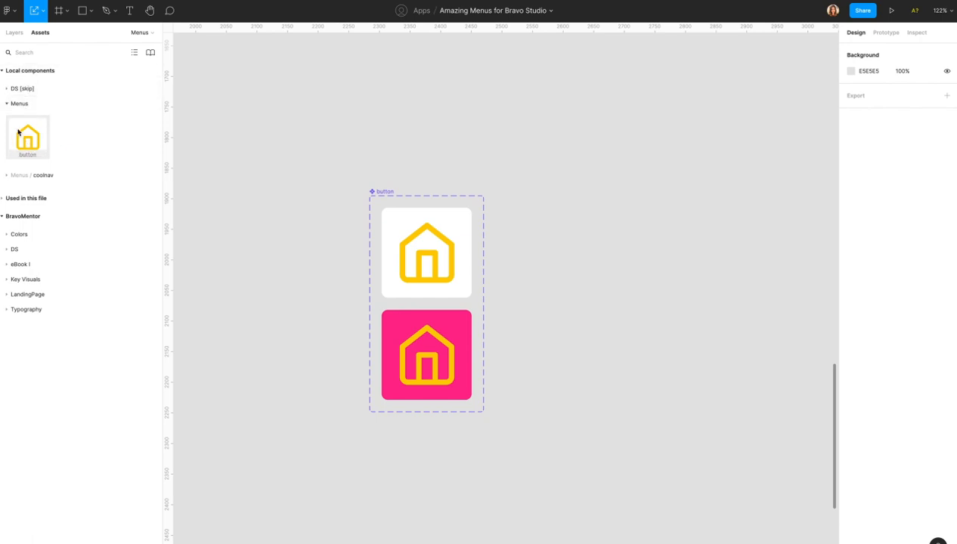
{"action": "left_click", "coordinate": [381, 190]}
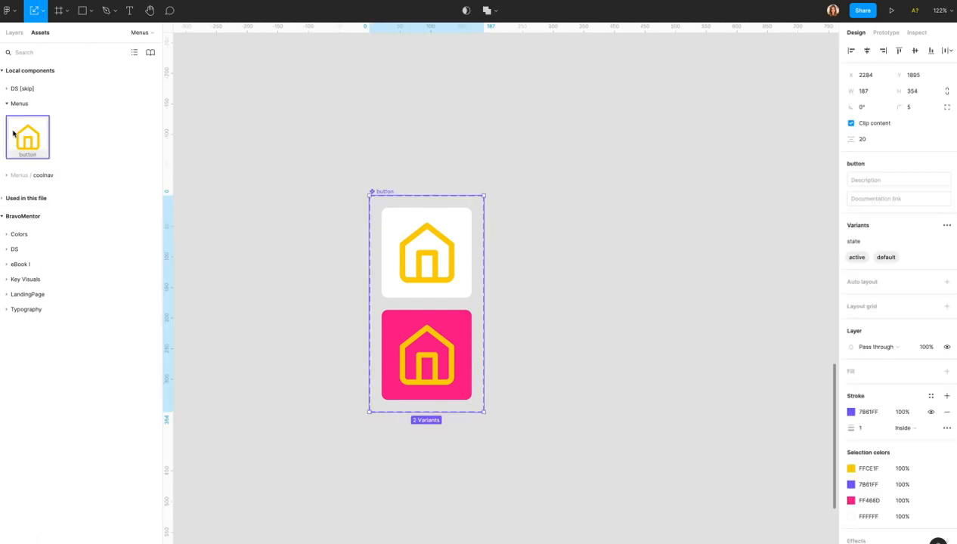
{"action": "left_click_drag", "start_coordinate": [22, 130], "coordinate": [606, 267]}
{"action": "scroll", "coordinate": [644, 279], "scroll_direction": "right", "scroll_amount": 3}
Duplicate the home button instance in place with Cmd+D.
{"action": "left_click", "coordinate": [17, 34]}
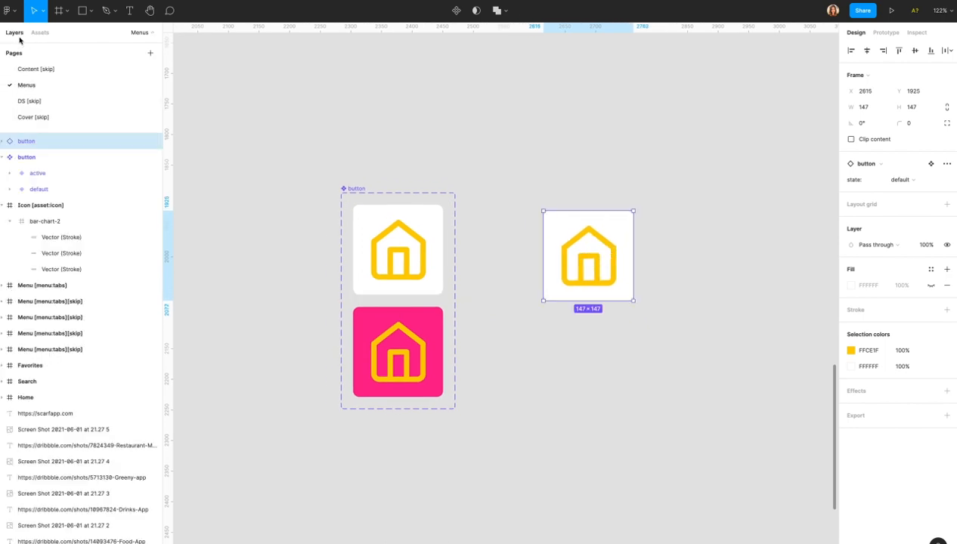
{"action": "left_click", "coordinate": [9, 156]}
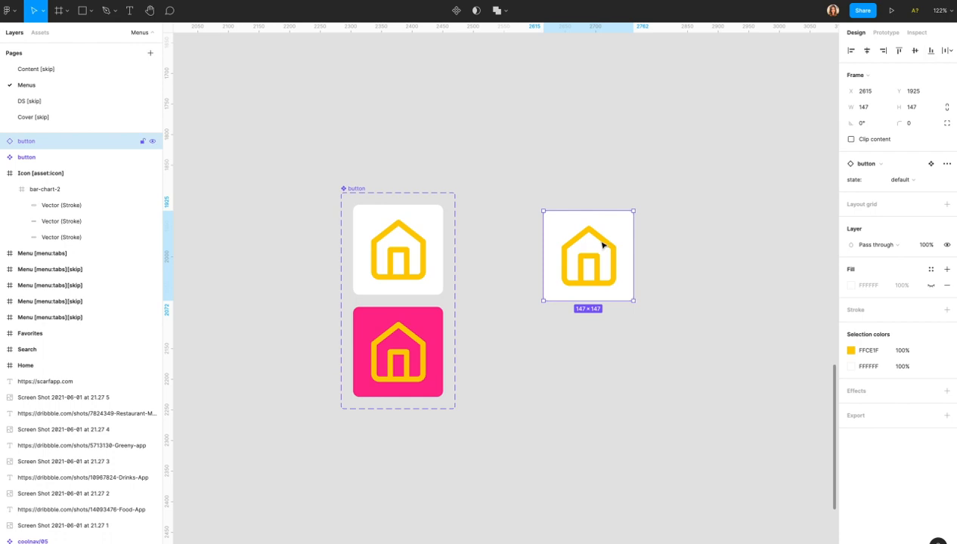
{"action": "key", "text": "super+d"}
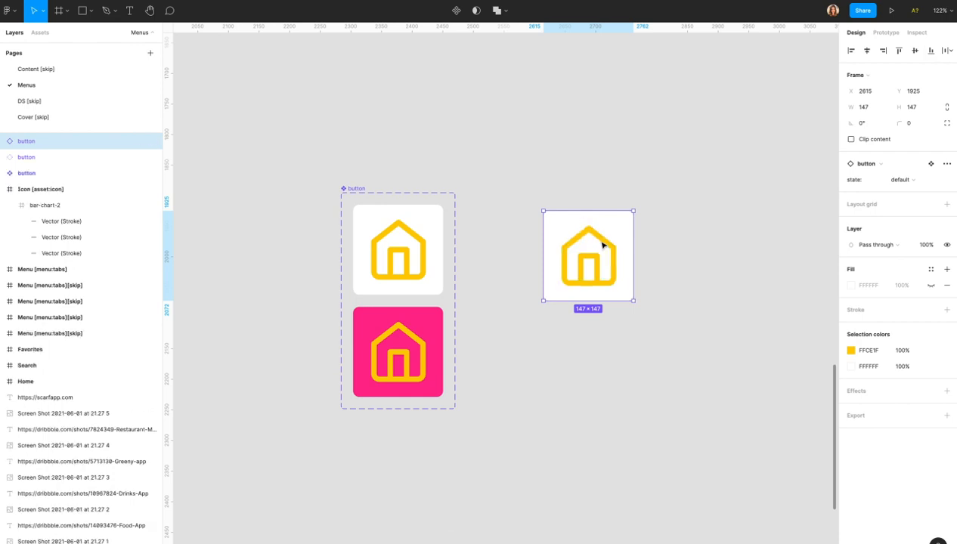
{"action": "left_click", "coordinate": [29, 142]}
Rename the two button copies to default and active.
{"action": "double_click", "coordinate": [29, 141]}
{"action": "type", "text": "de"}
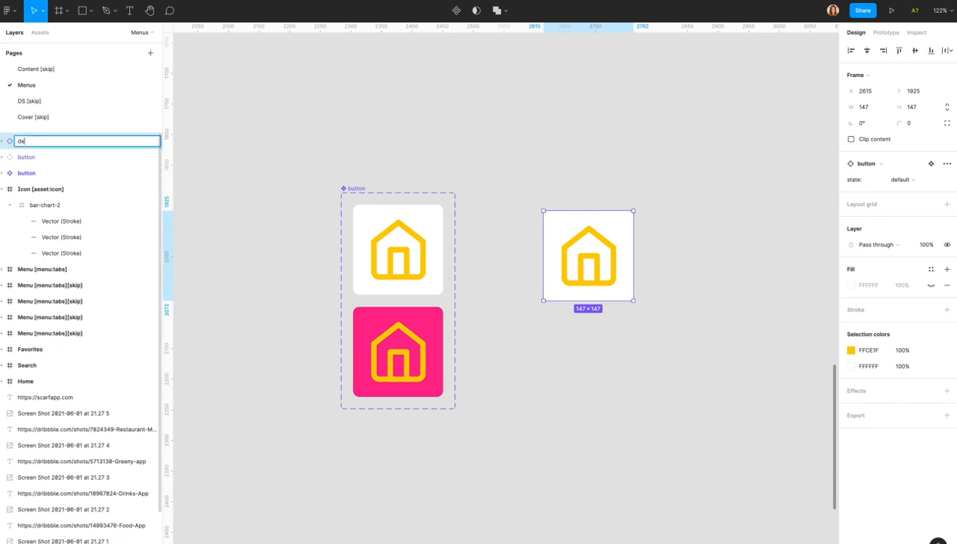
{"action": "type", "text": "fault"}
{"action": "key", "text": "Return"}
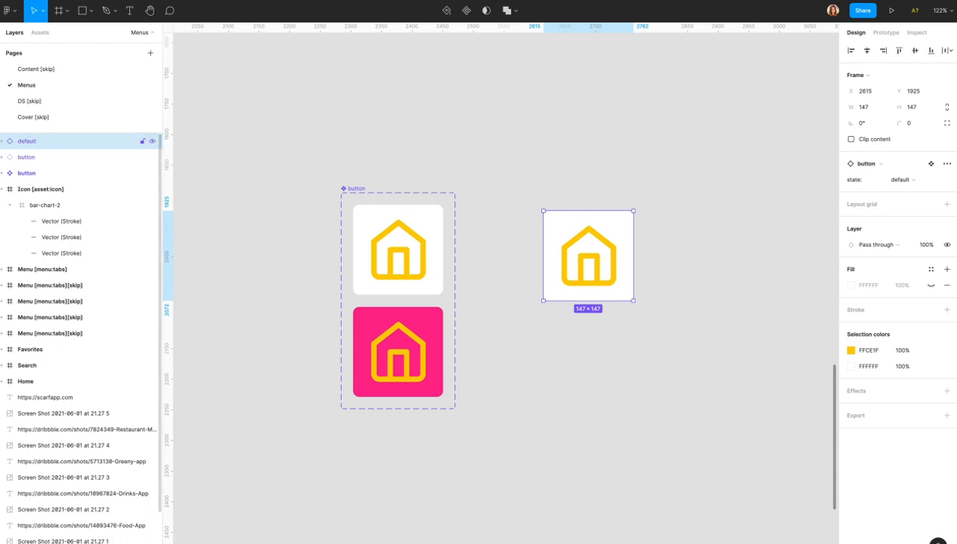
{"action": "double_click", "coordinate": [27, 157]}
{"action": "type", "text": "active"}
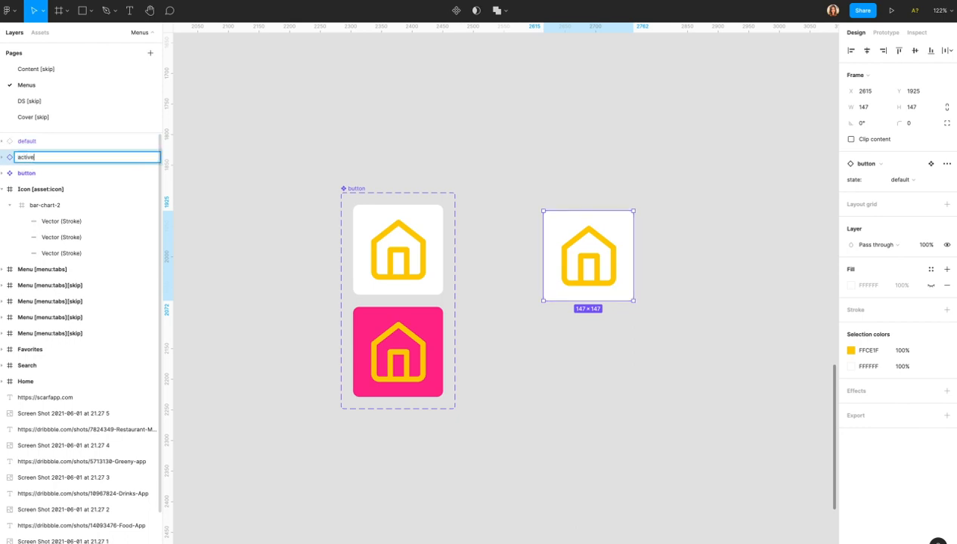
{"action": "key", "text": "Return"}
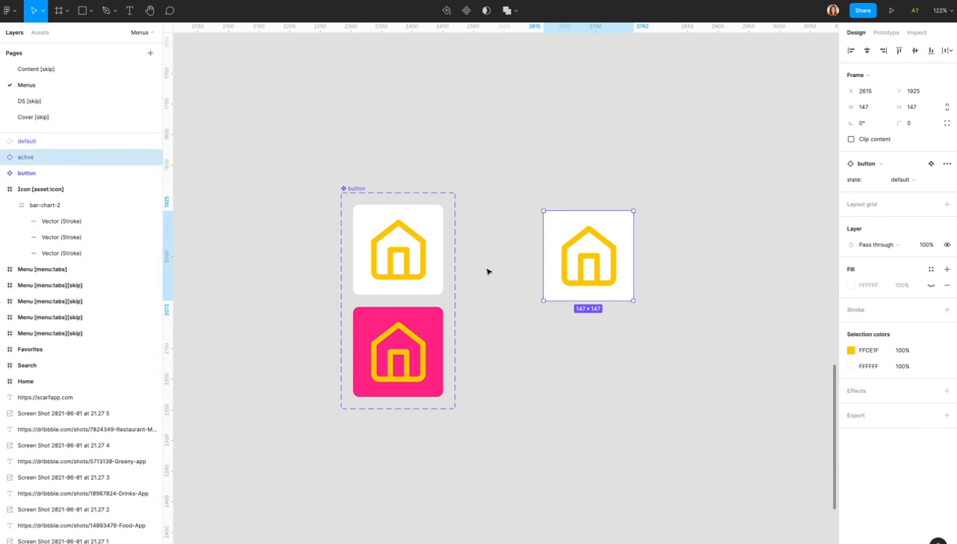
Group the default and active copies and rename the group to home.
{"action": "left_click", "coordinate": [503, 179]}
{"action": "left_click_drag", "start_coordinate": [489, 174], "coordinate": [741, 365]}
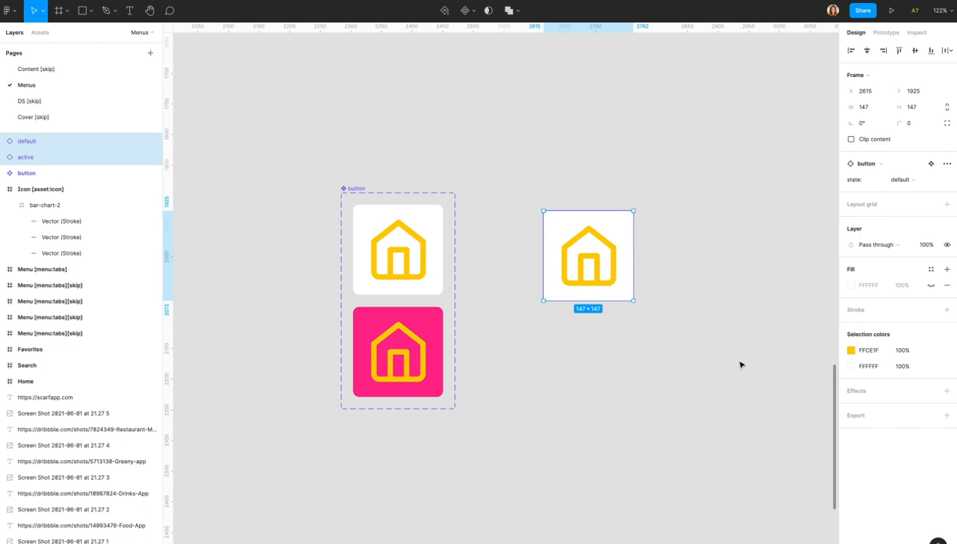
{"action": "key", "text": "super+g"}
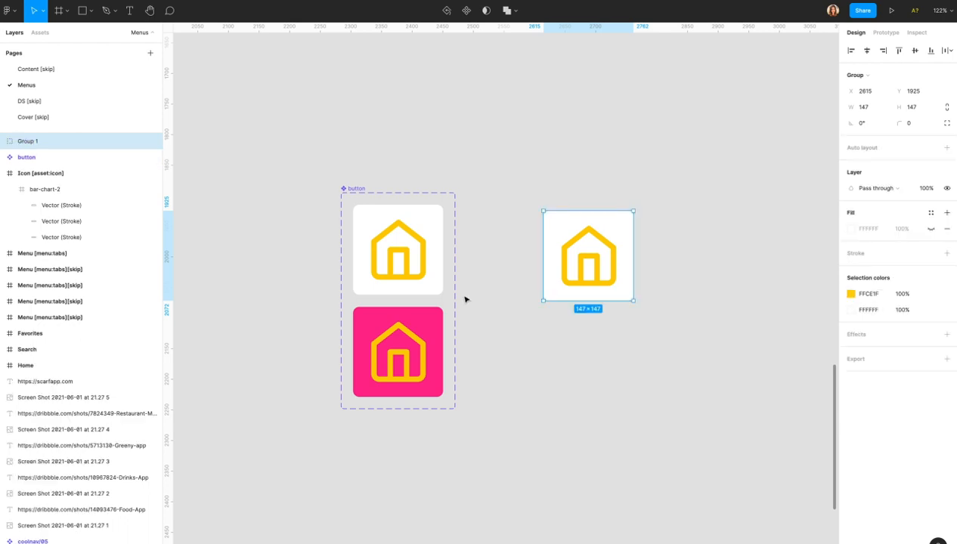
{"action": "double_click", "coordinate": [28, 143]}
{"action": "type", "text": "home"}
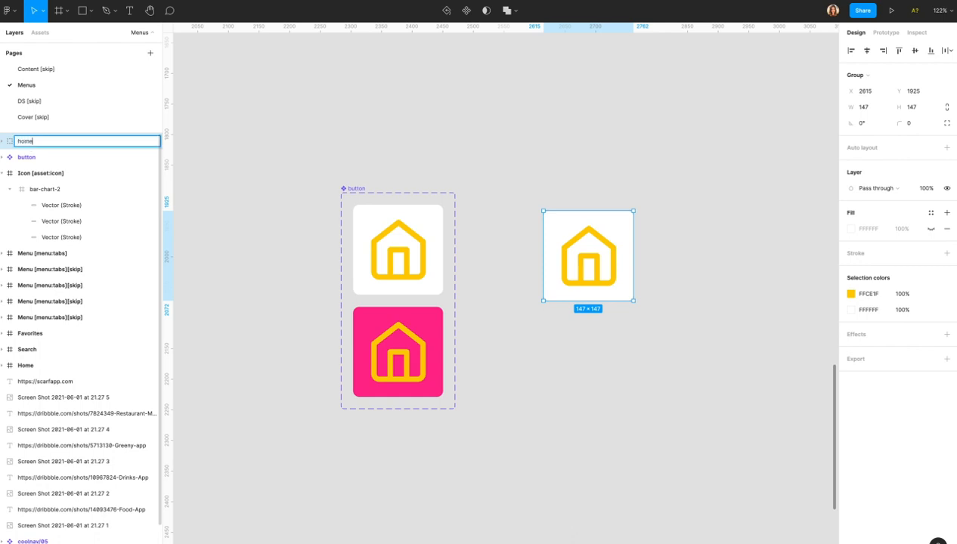
{"action": "key", "text": "Return"}
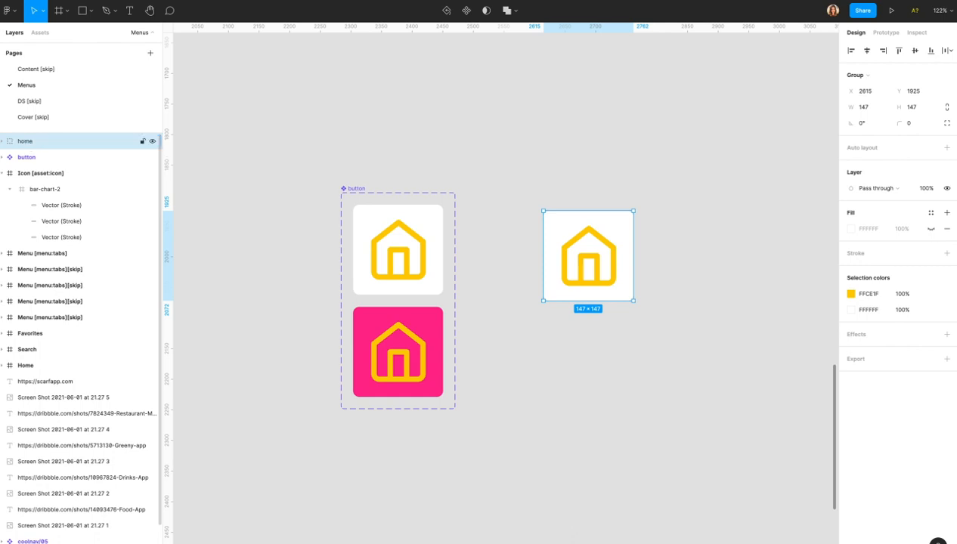
{"action": "left_click", "coordinate": [2, 142]}
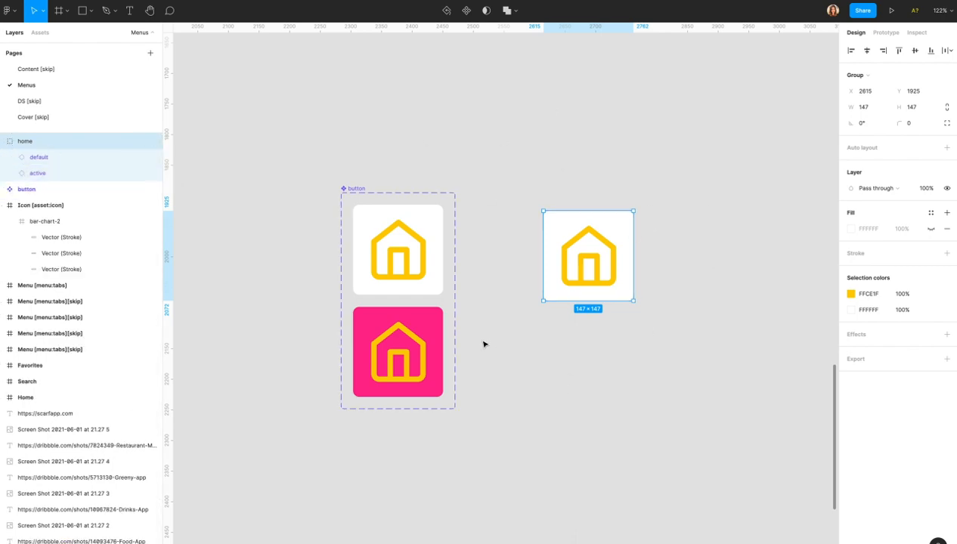
{"action": "left_click", "coordinate": [513, 282]}
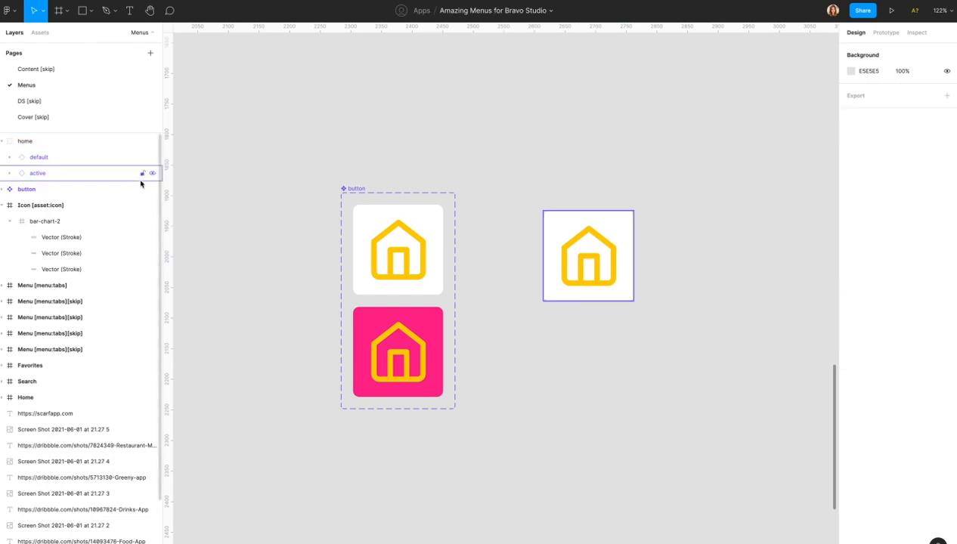
Hide the default button copy and switch the active copy's state property to active.
{"action": "left_click", "coordinate": [77, 157]}
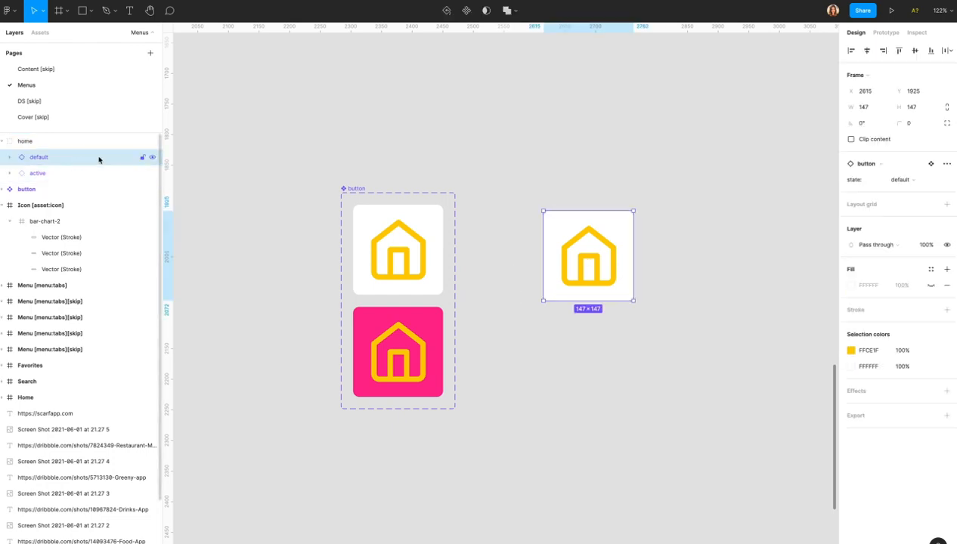
{"action": "left_click", "coordinate": [152, 158]}
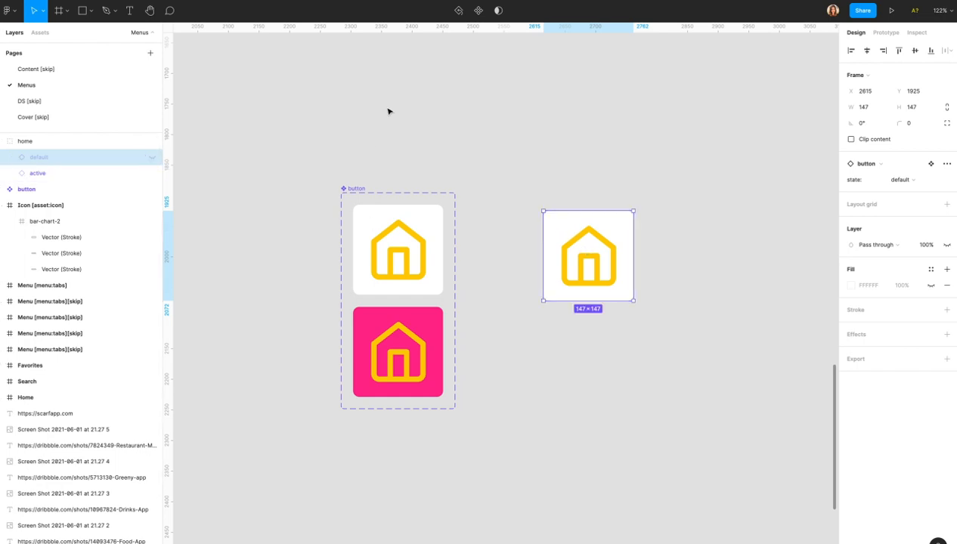
{"action": "left_click", "coordinate": [74, 174]}
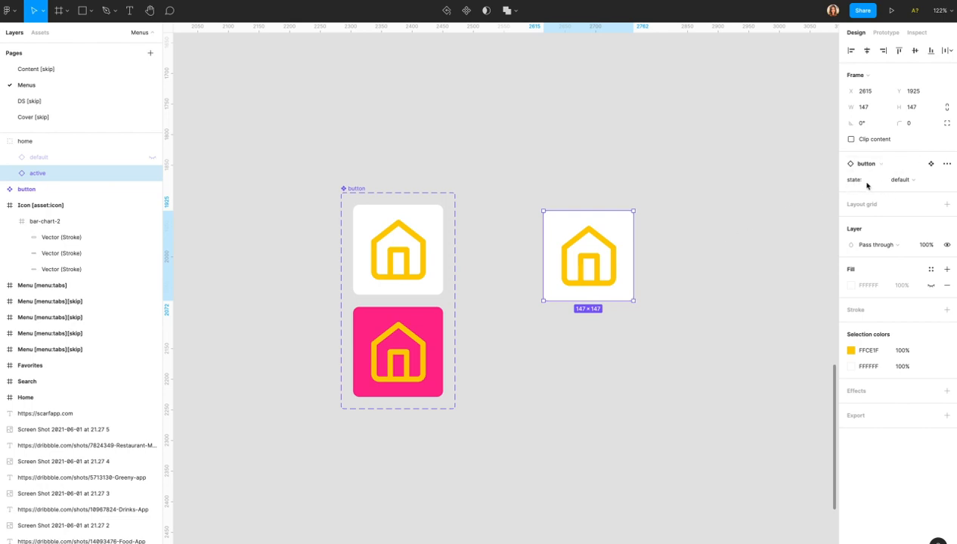
{"action": "left_click", "coordinate": [900, 182]}
{"action": "left_click", "coordinate": [900, 171]}
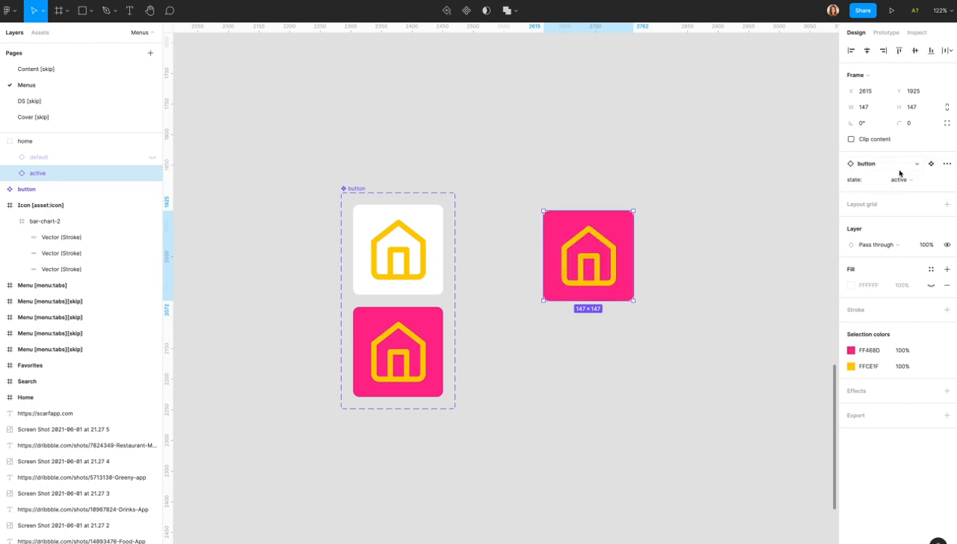
Toggle the default copy's visibility to compare it against the pink active state, leaving it shown.
{"action": "left_click", "coordinate": [151, 157]}
{"action": "left_click", "coordinate": [152, 157]}
{"action": "left_click", "coordinate": [152, 156]}
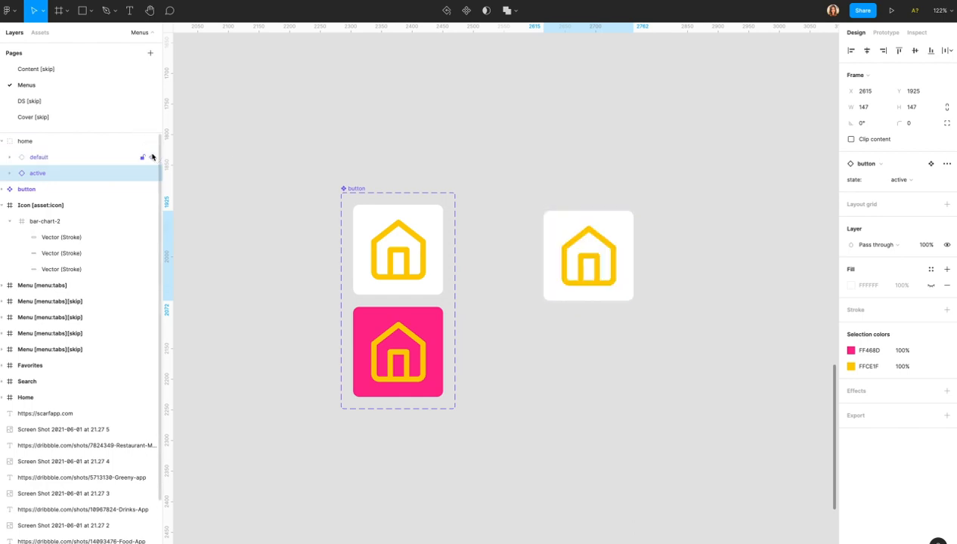
{"action": "left_click", "coordinate": [152, 157]}
{"action": "left_click", "coordinate": [152, 156]}
{"action": "left_click", "coordinate": [152, 156]}
{"action": "left_click", "coordinate": [152, 156]}
{"action": "left_click", "coordinate": [525, 262]}
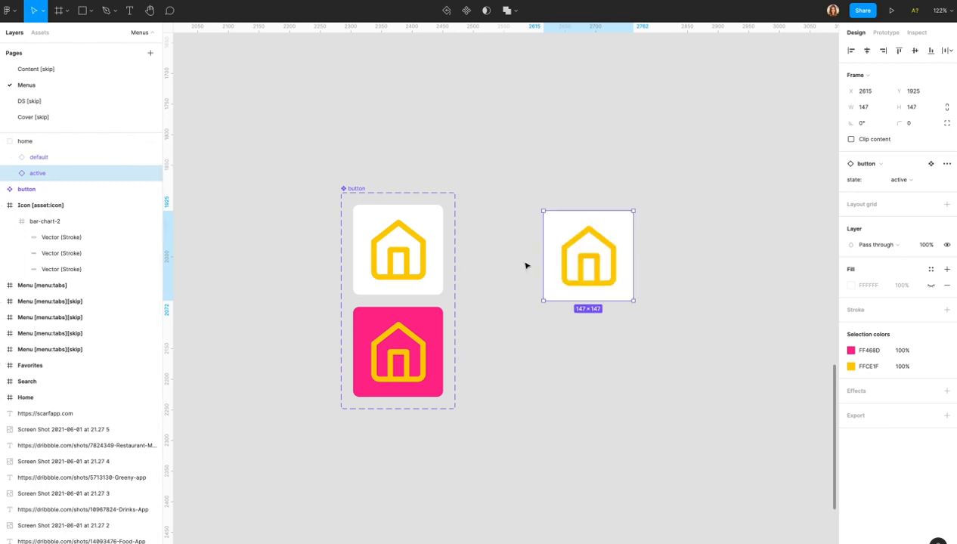
Zoom out to fit every menu frame on the canvas and switch the right panel to Prototype view.
{"action": "scroll", "coordinate": [527, 265], "scroll_direction": "down", "scroll_amount": 3}
{"action": "scroll", "coordinate": [525, 267], "scroll_direction": "down", "scroll_amount": 3}
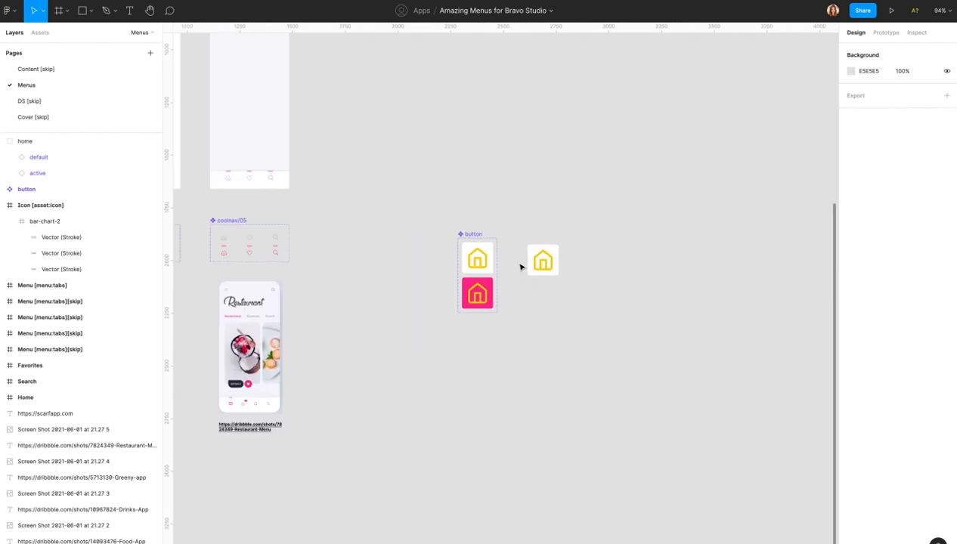
{"action": "scroll", "coordinate": [520, 267], "scroll_direction": "left", "scroll_amount": 10}
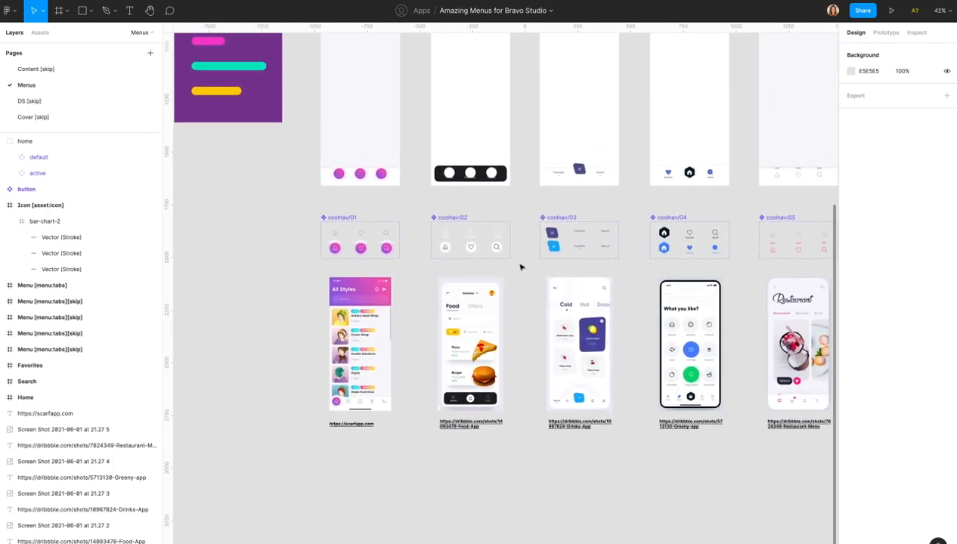
{"action": "scroll", "coordinate": [520, 267], "scroll_direction": "up", "scroll_amount": 2}
{"action": "scroll", "coordinate": [520, 267], "scroll_direction": "down", "scroll_amount": 2}
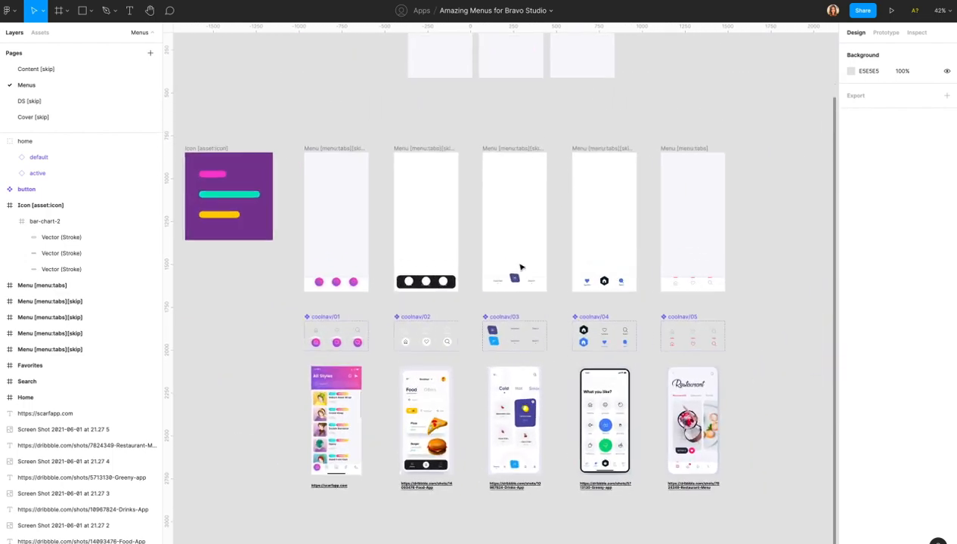
{"action": "scroll", "coordinate": [520, 267], "scroll_direction": "up", "scroll_amount": 1}
{"action": "scroll", "coordinate": [520, 266], "scroll_direction": "up", "scroll_amount": 1}
{"action": "key", "text": "ctrl+Down"}
{"action": "left_click", "coordinate": [859, 30]}
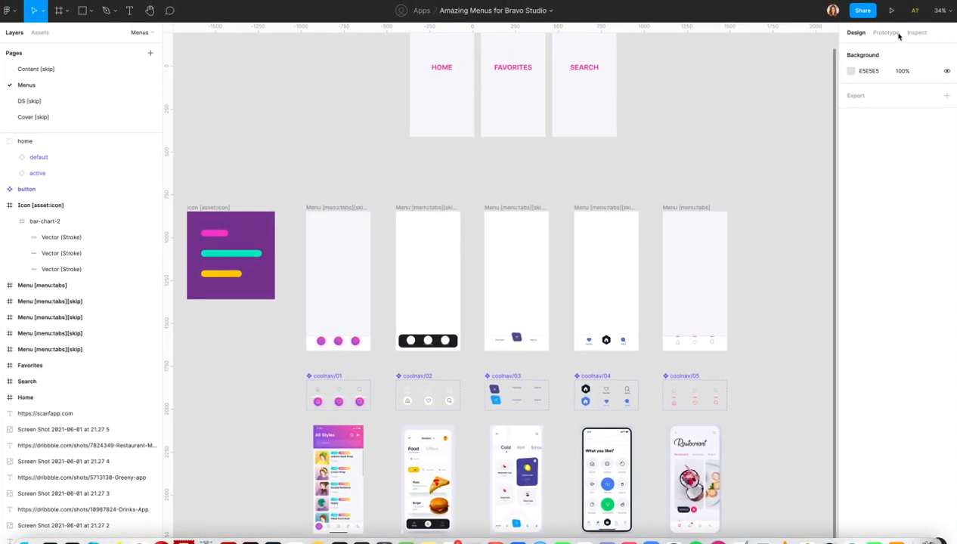
{"action": "left_click", "coordinate": [897, 35]}
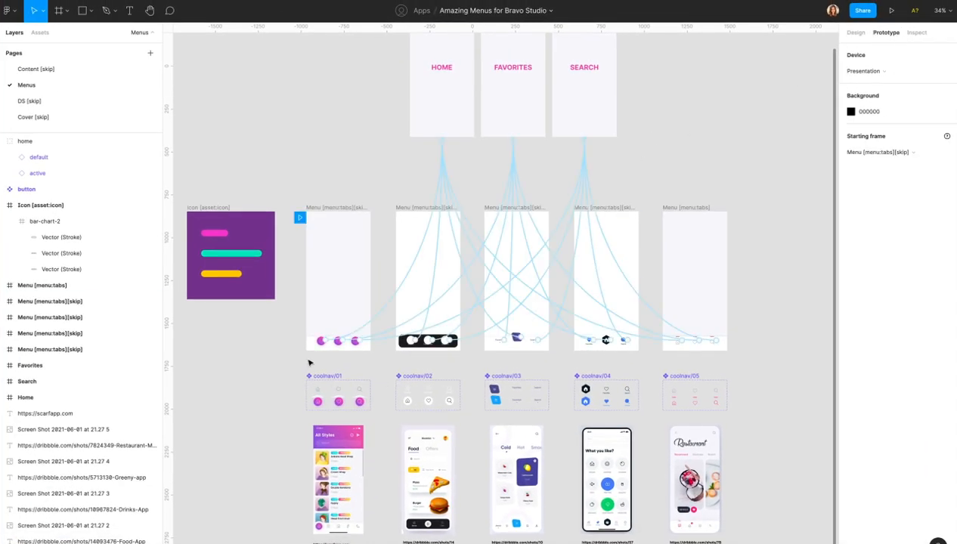
Delete the active home variant's empty Click → None interaction, keeping the default variant linked to Home.
{"action": "scroll", "coordinate": [319, 347], "scroll_direction": "up", "scroll_amount": 10}
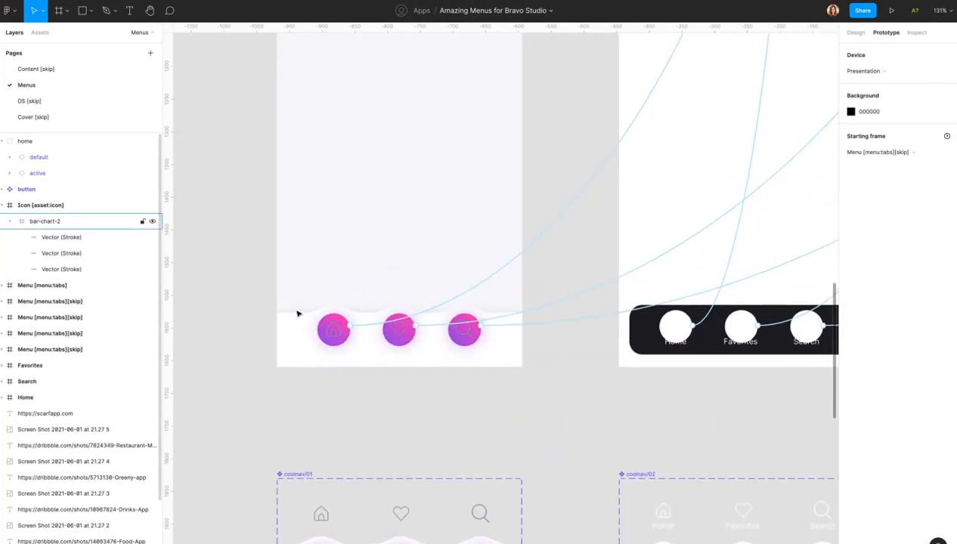
{"action": "left_click", "coordinate": [331, 334]}
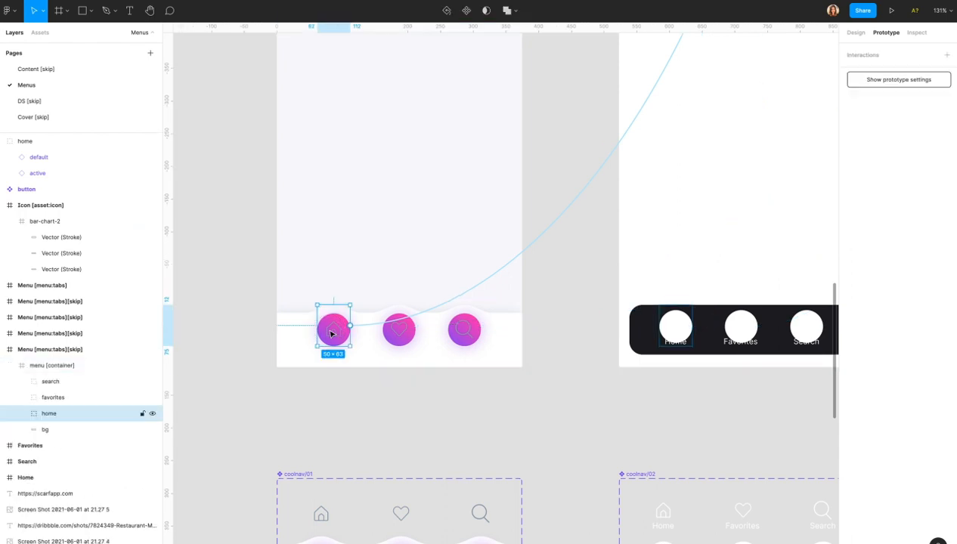
{"action": "left_click", "coordinate": [22, 413]}
{"action": "left_click", "coordinate": [65, 429]}
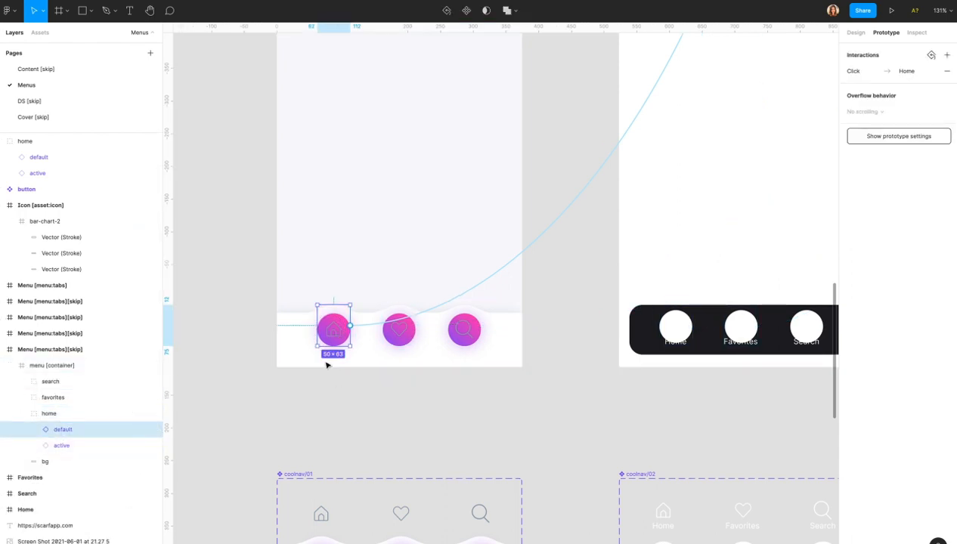
{"action": "left_click", "coordinate": [81, 446]}
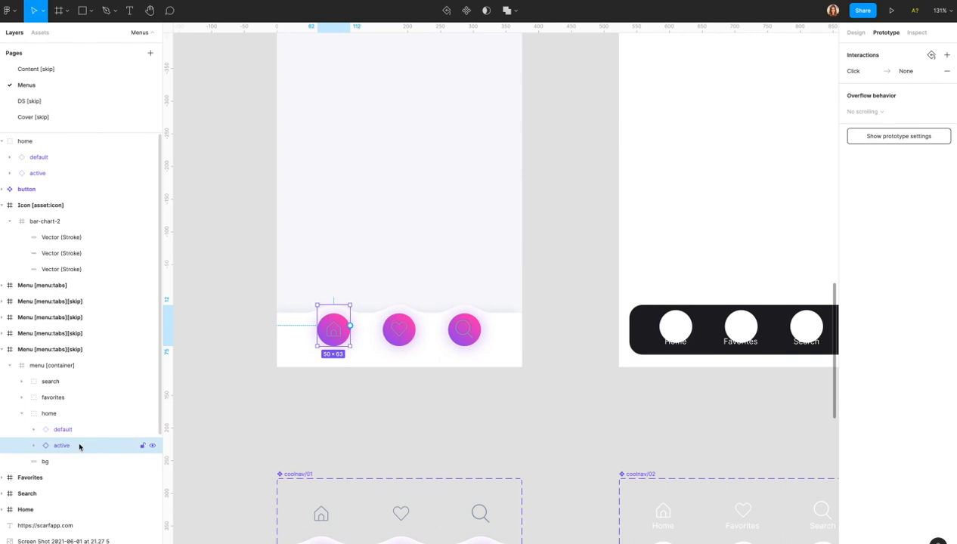
{"action": "left_click", "coordinate": [947, 70]}
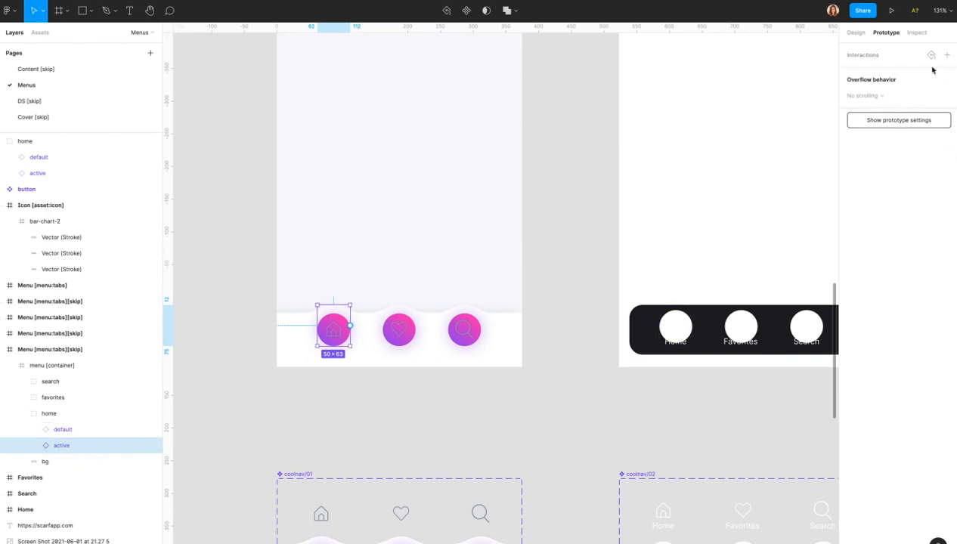
{"action": "left_click", "coordinate": [46, 428]}
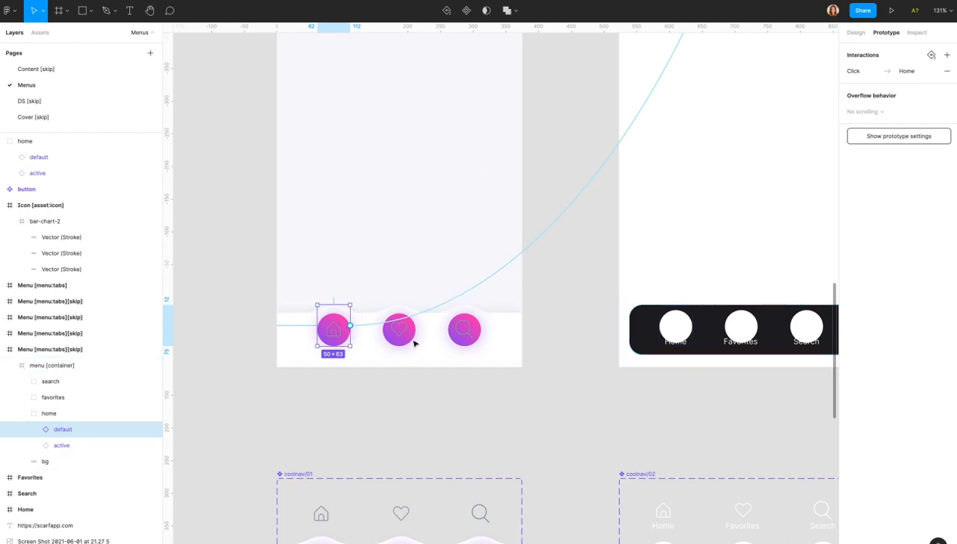
Inspect the incoming prototype connections of the Home, Favorites and Search screens.
{"action": "scroll", "coordinate": [376, 260], "scroll_direction": "down", "scroll_amount": 10}
{"action": "scroll", "coordinate": [376, 260], "scroll_direction": "up", "scroll_amount": 5}
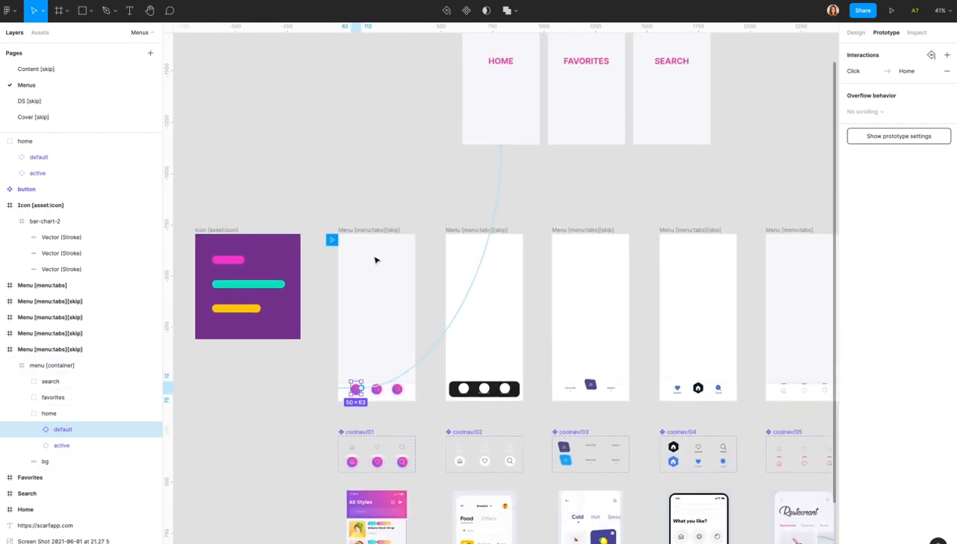
{"action": "scroll", "coordinate": [376, 260], "scroll_direction": "down", "scroll_amount": 3}
{"action": "left_click", "coordinate": [428, 120]}
{"action": "left_click", "coordinate": [490, 119]}
{"action": "left_click", "coordinate": [550, 120]}
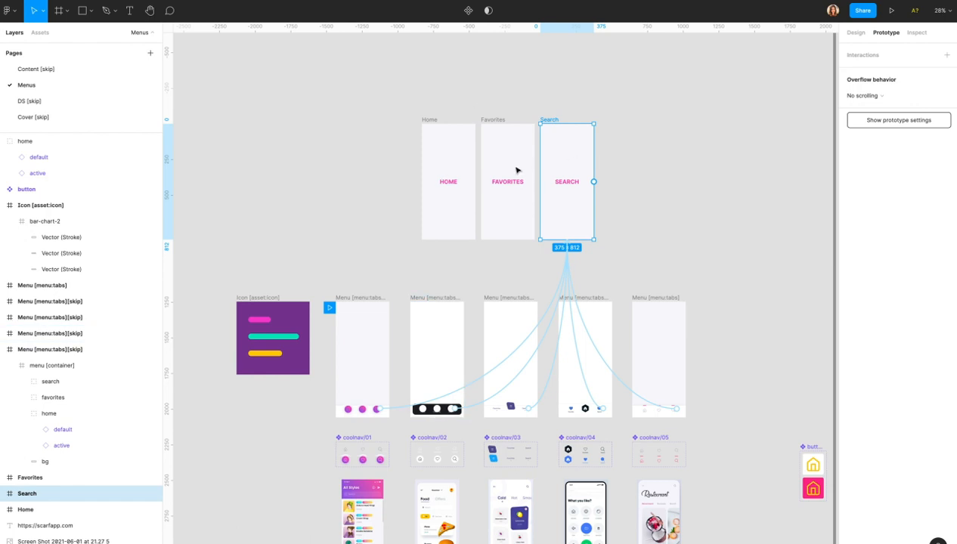
Review the Favorites and Home screens' prototype connections with nothing else selected.
{"action": "left_click", "coordinate": [499, 151]}
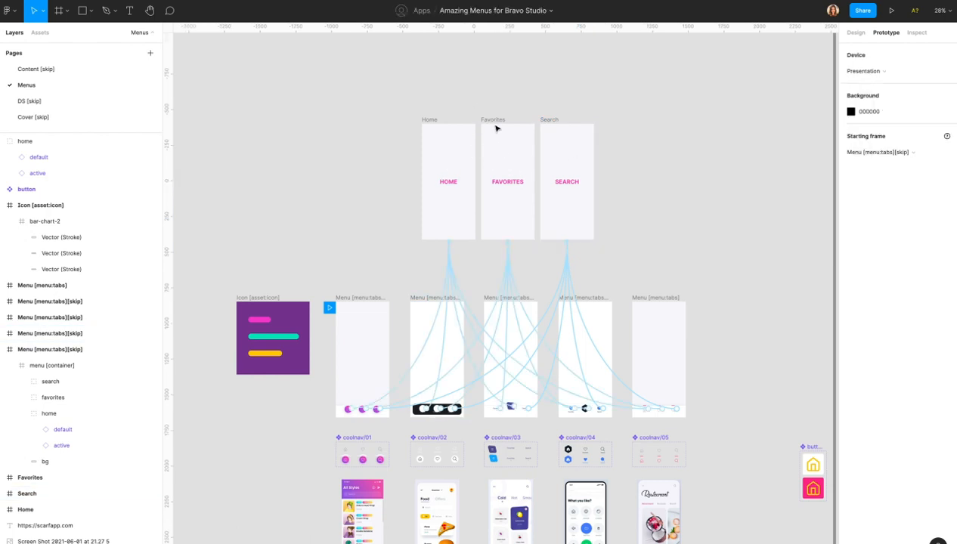
{"action": "left_click", "coordinate": [486, 121]}
{"action": "left_click", "coordinate": [426, 125]}
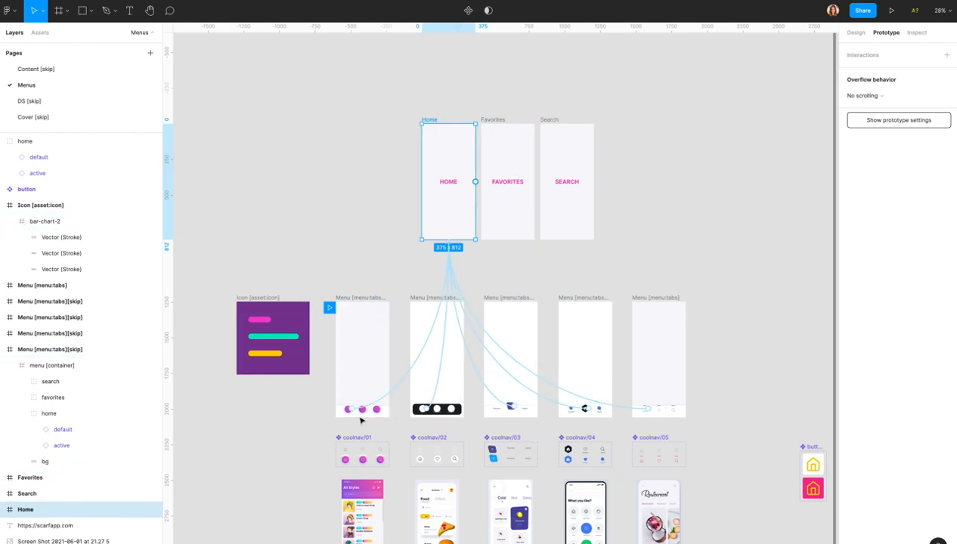
{"action": "scroll", "coordinate": [350, 412], "scroll_direction": "up", "scroll_amount": 5}
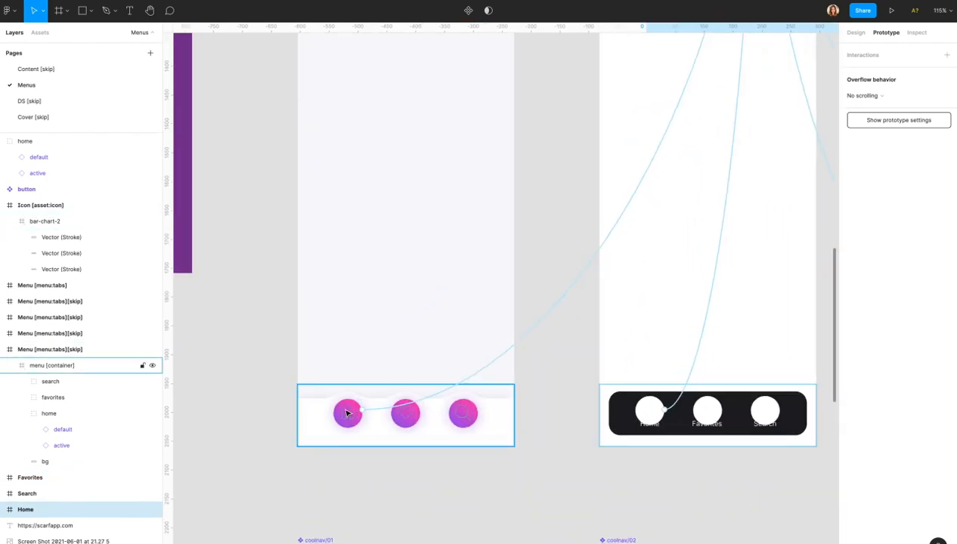
{"action": "scroll", "coordinate": [348, 413], "scroll_direction": "down", "scroll_amount": 3}
{"action": "scroll", "coordinate": [378, 353], "scroll_direction": "down", "scroll_amount": 3}
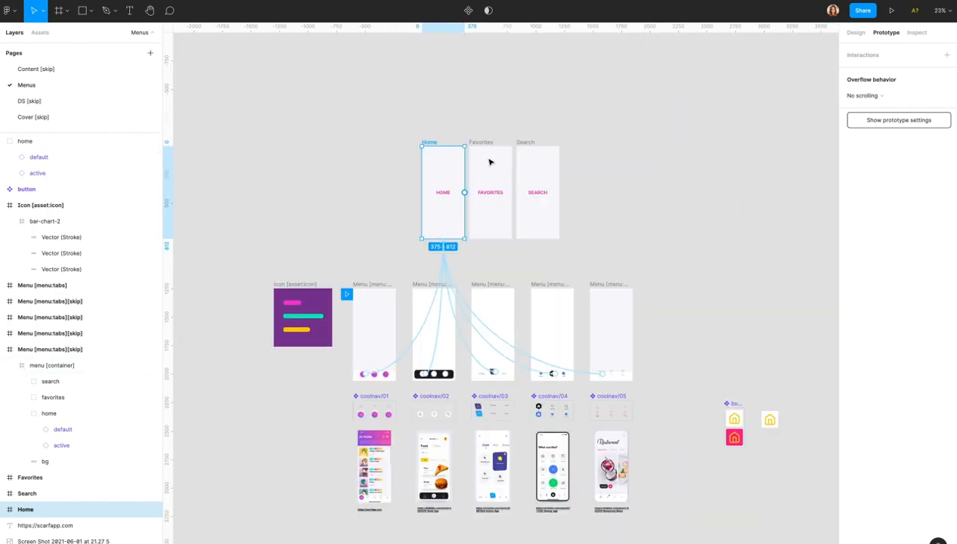
Collapse the home button's variant layers and the menu [container] group in Layers.
{"action": "left_click", "coordinate": [21, 414]}
{"action": "left_click", "coordinate": [10, 366]}
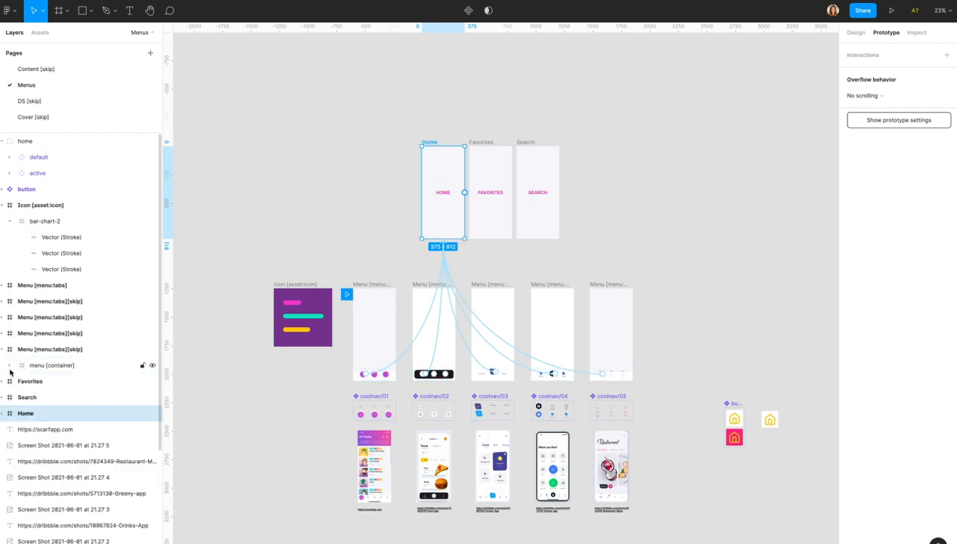
{"action": "scroll", "coordinate": [366, 288], "scroll_direction": "up", "scroll_amount": 5}
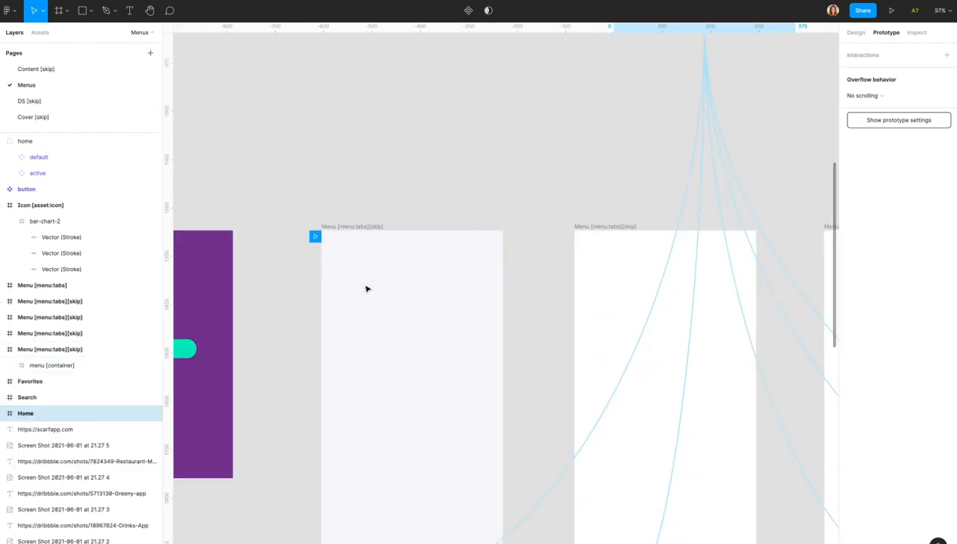
{"action": "scroll", "coordinate": [367, 288], "scroll_direction": "down", "scroll_amount": 2}
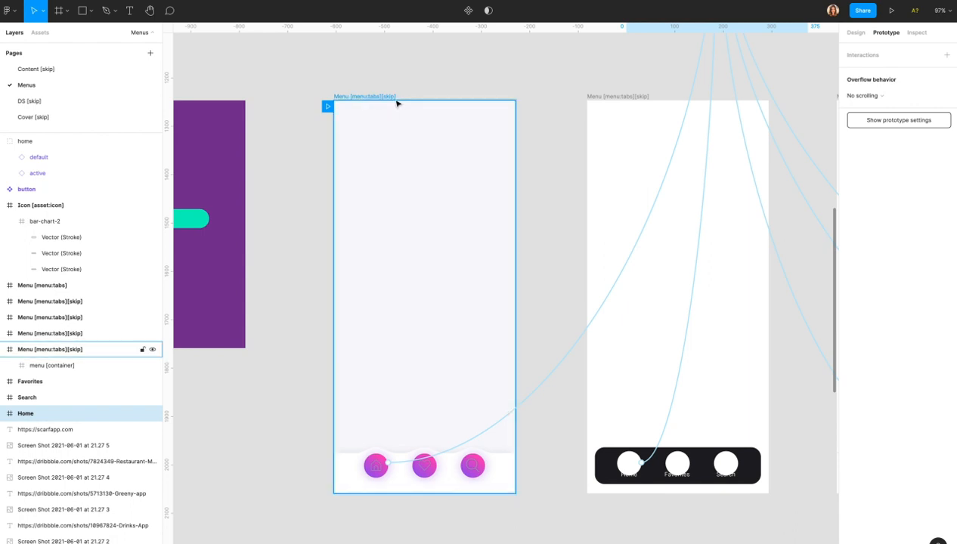
{"action": "scroll", "coordinate": [397, 103], "scroll_direction": "down", "scroll_amount": 2}
Rename the fifth menu frame to 'Menu [menu:tabs]', dropping its [skip] tag.
{"action": "scroll", "coordinate": [397, 104], "scroll_direction": "right", "scroll_amount": 2}
{"action": "scroll", "coordinate": [538, 127], "scroll_direction": "right", "scroll_amount": 3}
{"action": "scroll", "coordinate": [537, 127], "scroll_direction": "right", "scroll_amount": 8}
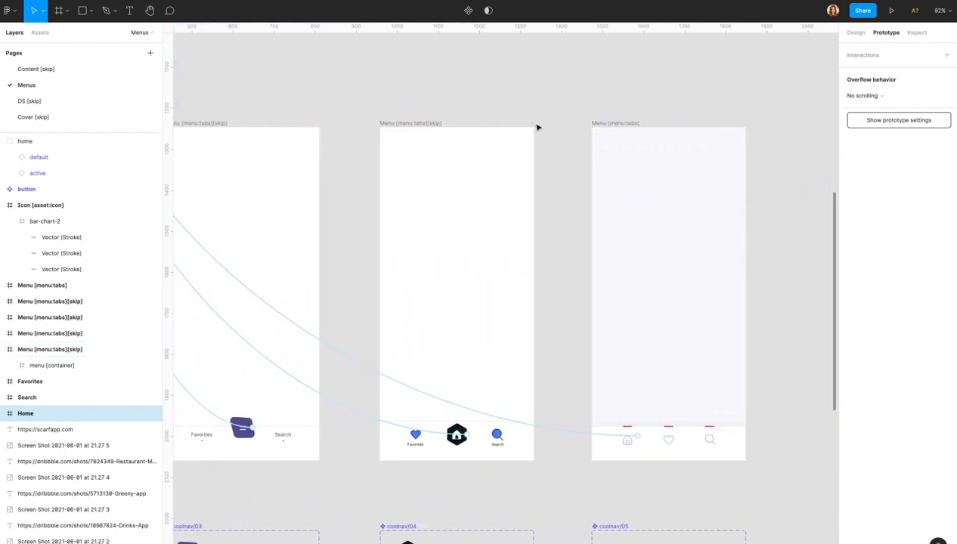
{"action": "scroll", "coordinate": [538, 127], "scroll_direction": "down", "scroll_amount": 2}
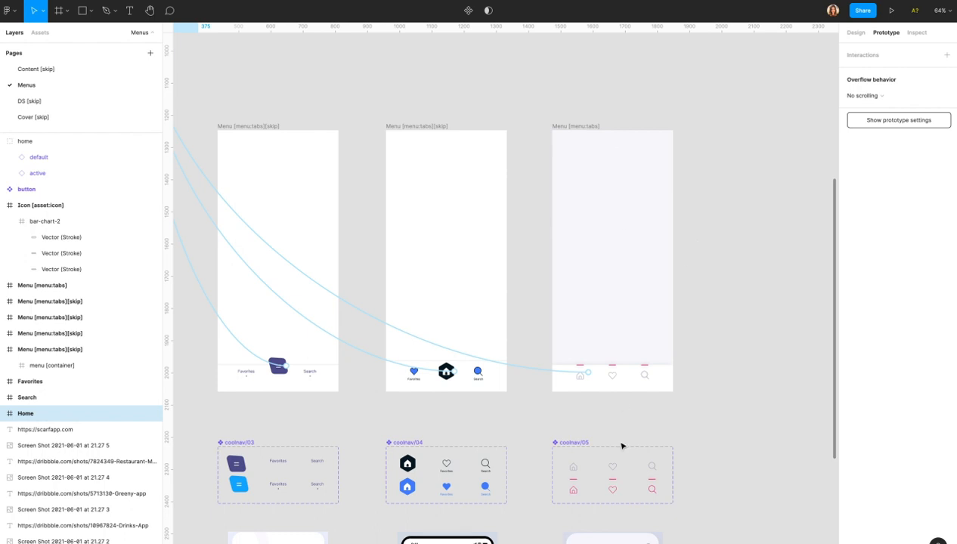
{"action": "scroll", "coordinate": [620, 246], "scroll_direction": "down", "scroll_amount": 1}
{"action": "scroll", "coordinate": [620, 246], "scroll_direction": "down", "scroll_amount": 1}
{"action": "left_click", "coordinate": [604, 146]}
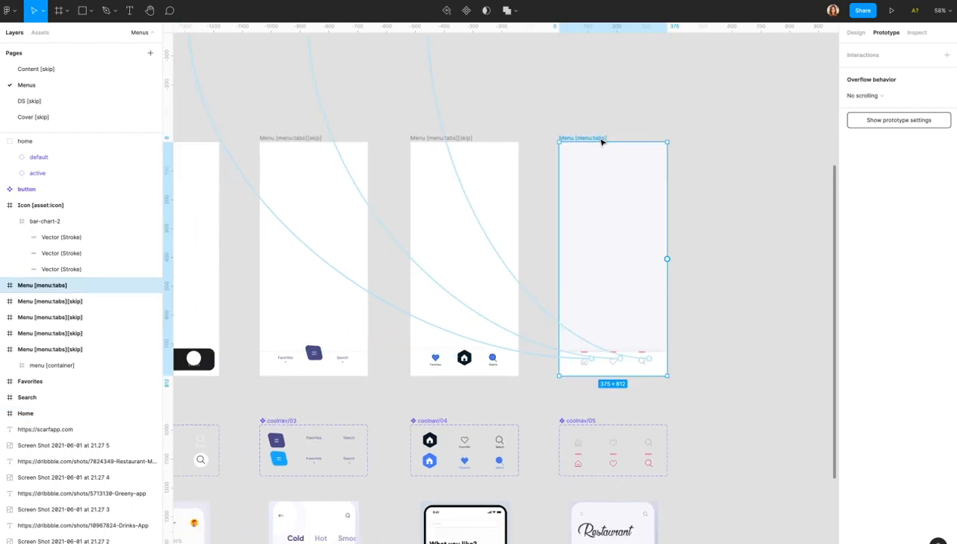
{"action": "double_click", "coordinate": [67, 290]}
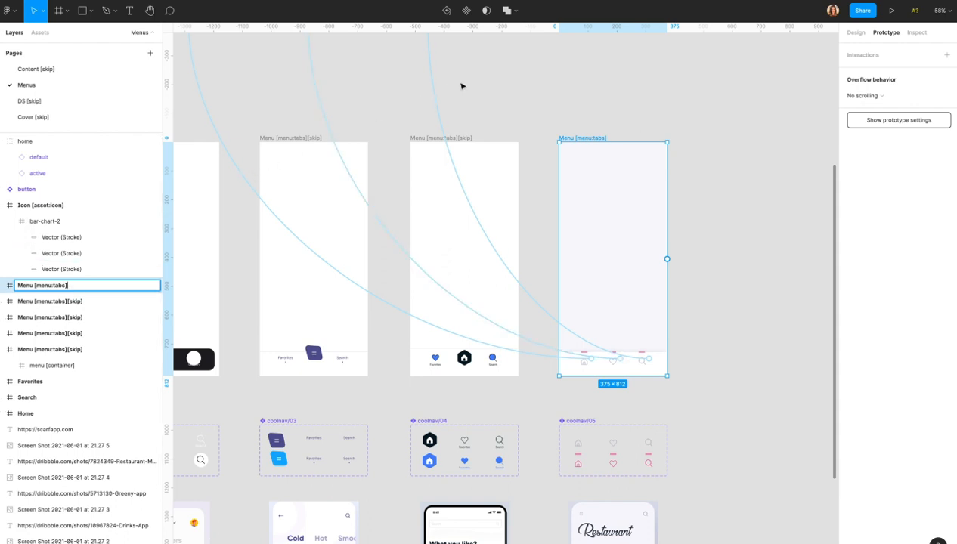
{"action": "left_click", "coordinate": [513, 114]}
Select the Home, Favorites and Search screen frames to check their connections.
{"action": "scroll", "coordinate": [512, 113], "scroll_direction": "down", "scroll_amount": 2}
{"action": "scroll", "coordinate": [513, 113], "scroll_direction": "up", "scroll_amount": 6}
{"action": "scroll", "coordinate": [513, 114], "scroll_direction": "left", "scroll_amount": 2}
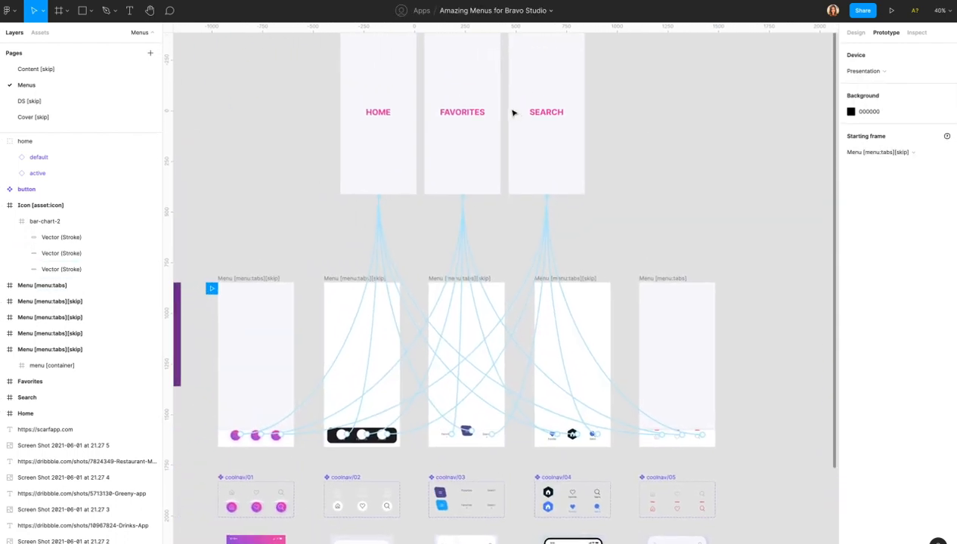
{"action": "scroll", "coordinate": [513, 113], "scroll_direction": "down", "scroll_amount": 1}
{"action": "scroll", "coordinate": [430, 157], "scroll_direction": "up", "scroll_amount": 3}
{"action": "left_click", "coordinate": [311, 138]}
{"action": "left_click", "coordinate": [453, 139]}
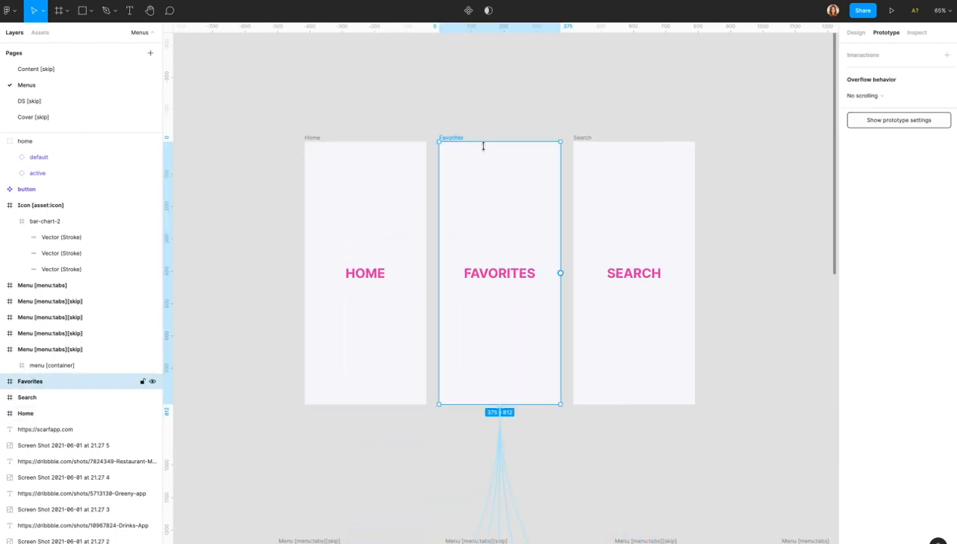
{"action": "left_click", "coordinate": [582, 138]}
Select the HOME, FAVORITES and SEARCH text labels on their screens, then clear the selection.
{"action": "left_click", "coordinate": [350, 273]}
{"action": "left_click", "coordinate": [519, 271]}
{"action": "left_click", "coordinate": [649, 277]}
{"action": "scroll", "coordinate": [649, 276], "scroll_direction": "down", "scroll_amount": 5}
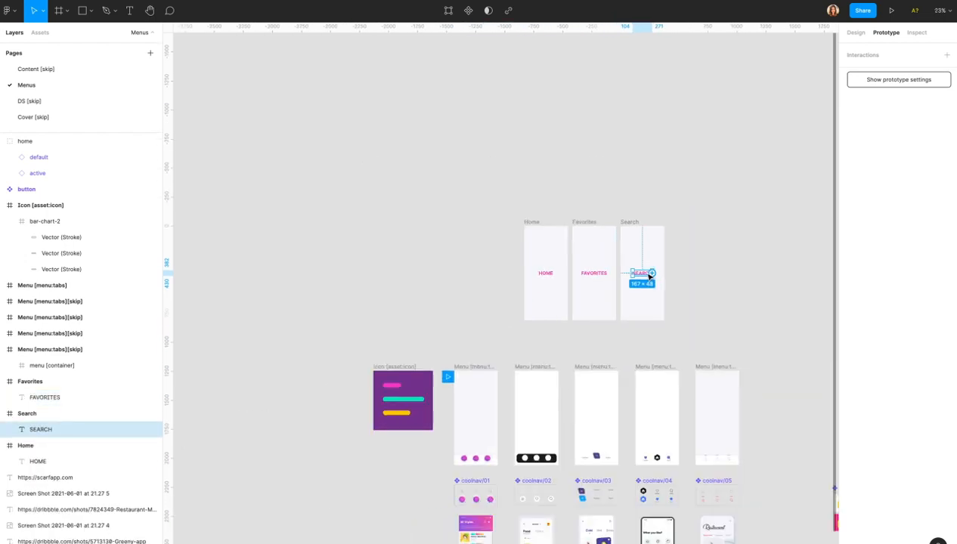
{"action": "left_click", "coordinate": [712, 209]}
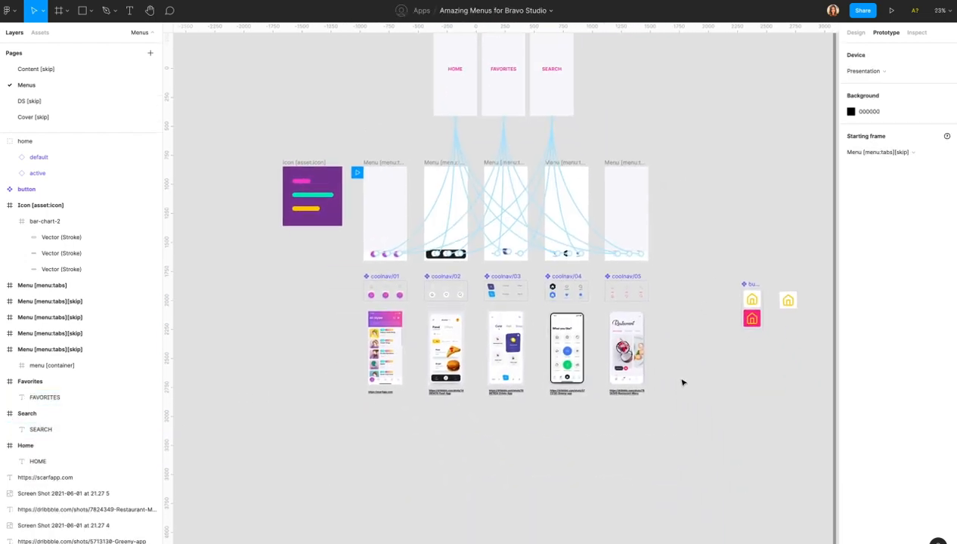
{"action": "scroll", "coordinate": [371, 311], "scroll_direction": "up", "scroll_amount": 5}
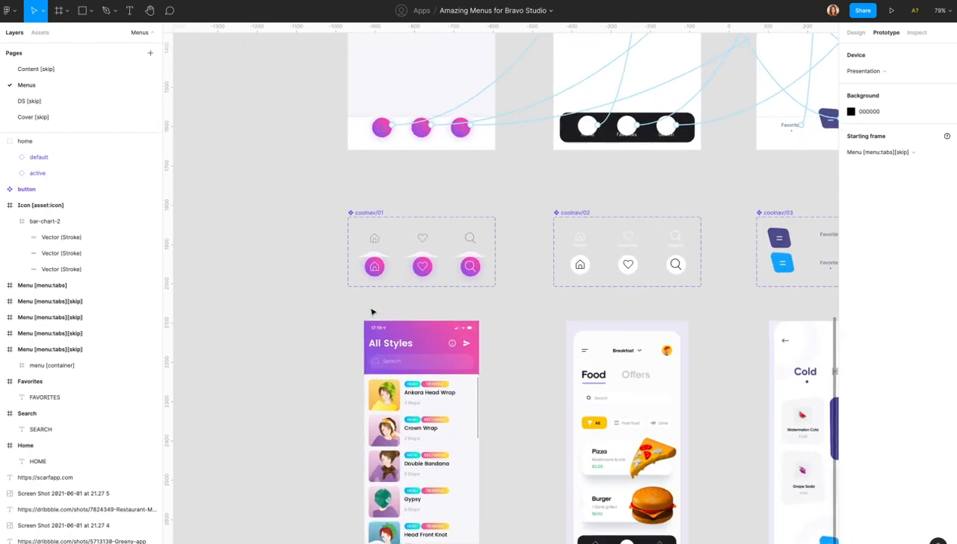
Select the default home icon, then the whole coolnav/01 component set.
{"action": "left_click", "coordinate": [373, 240]}
{"action": "scroll", "coordinate": [371, 244], "scroll_direction": "up", "scroll_amount": 3}
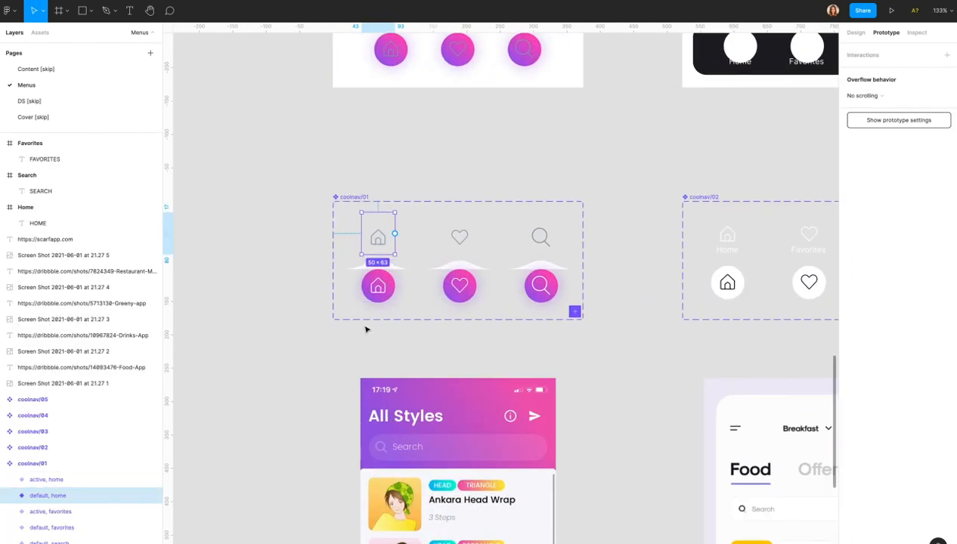
{"action": "scroll", "coordinate": [366, 329], "scroll_direction": "up", "scroll_amount": 5}
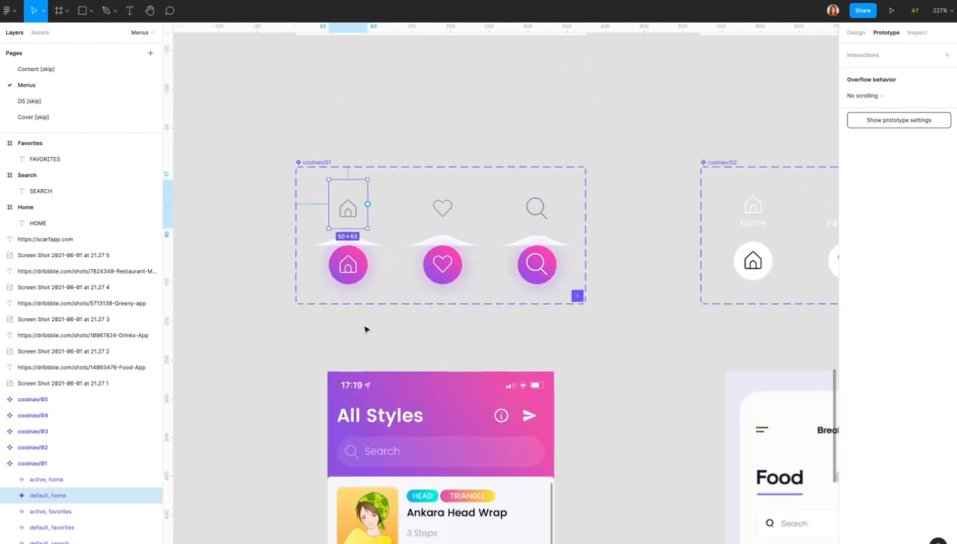
{"action": "left_click", "coordinate": [313, 163]}
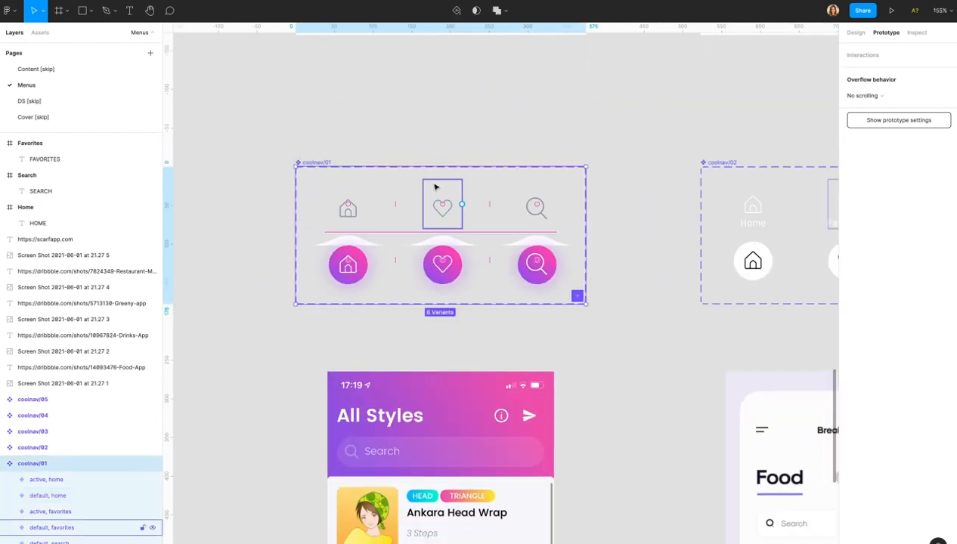
{"action": "scroll", "coordinate": [434, 187], "scroll_direction": "right", "scroll_amount": 5}
{"action": "scroll", "coordinate": [435, 187], "scroll_direction": "right", "scroll_amount": 3}
Step through the coolnav/02, coolnav/03, coolnav/04 and coolnav/05 component sets.
{"action": "left_click", "coordinate": [252, 158]}
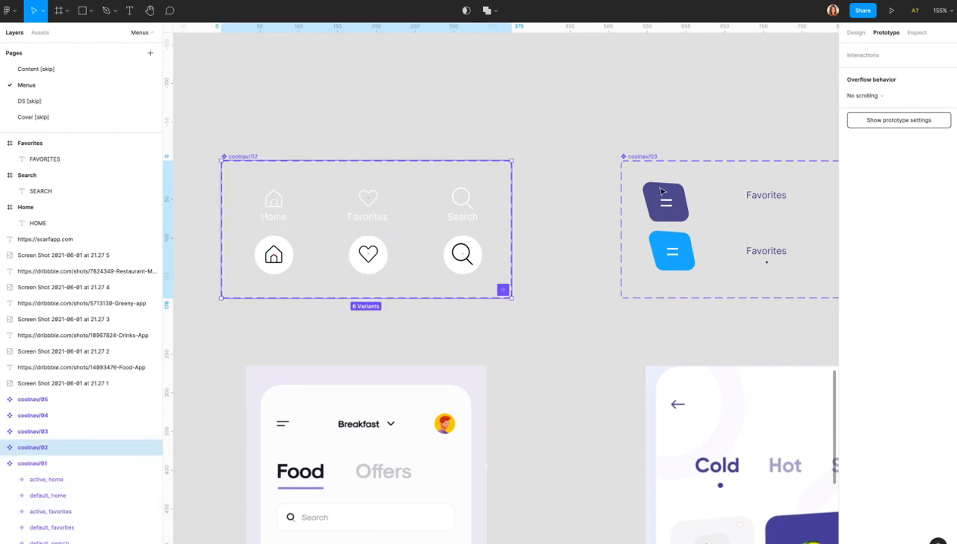
{"action": "left_click", "coordinate": [647, 155]}
{"action": "scroll", "coordinate": [650, 158], "scroll_direction": "right", "scroll_amount": 5}
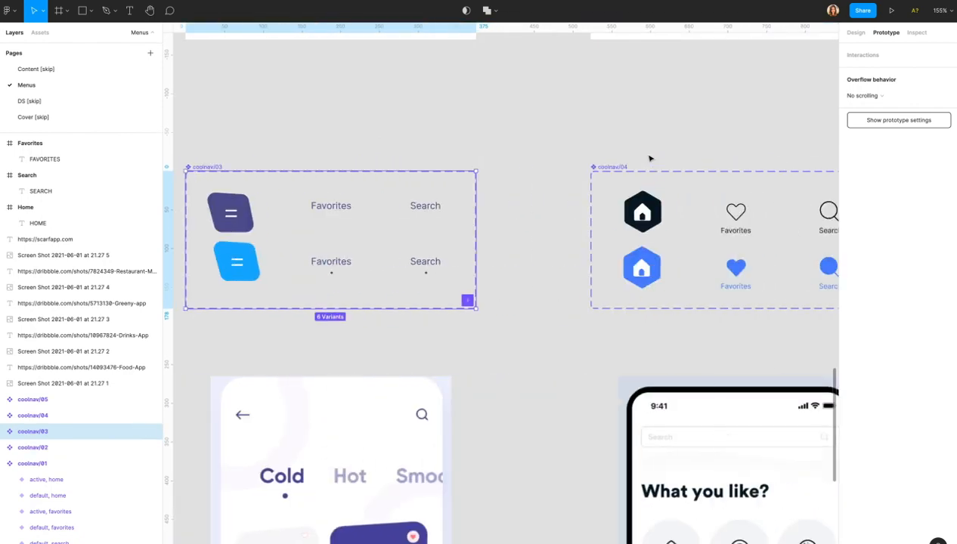
{"action": "scroll", "coordinate": [650, 158], "scroll_direction": "right", "scroll_amount": 2}
{"action": "left_click", "coordinate": [551, 166]}
{"action": "scroll", "coordinate": [562, 172], "scroll_direction": "right", "scroll_amount": 4}
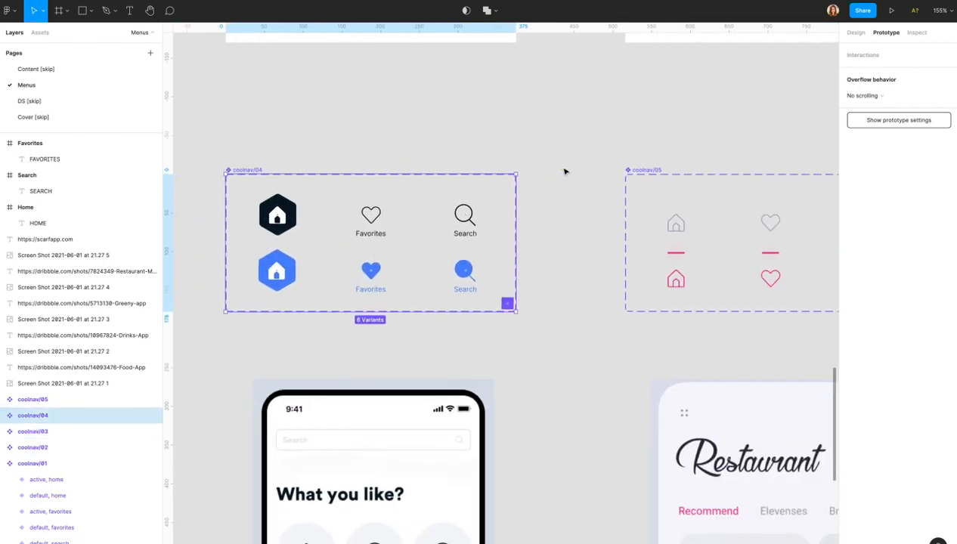
{"action": "left_click", "coordinate": [640, 171]}
{"action": "scroll", "coordinate": [556, 215], "scroll_direction": "down", "scroll_amount": 10}
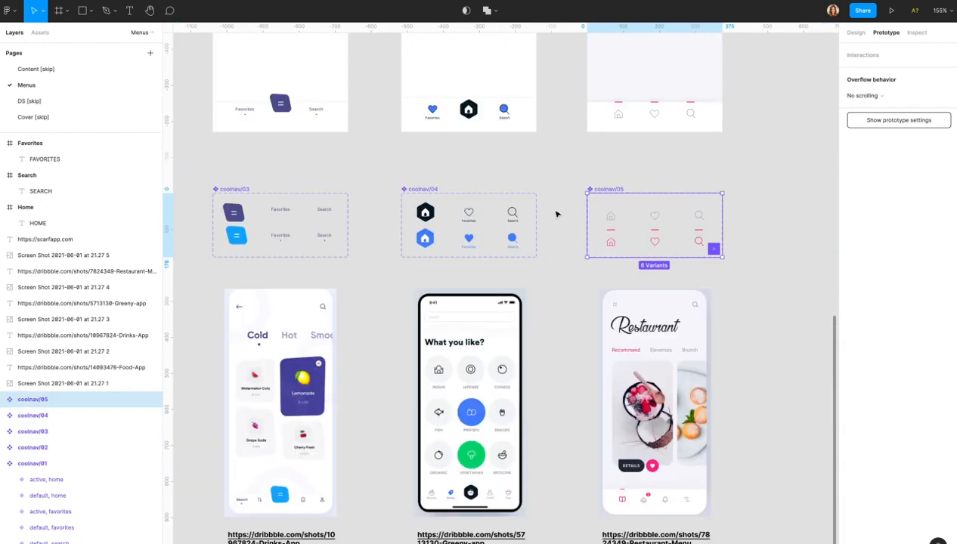
{"action": "scroll", "coordinate": [557, 215], "scroll_direction": "left", "scroll_amount": 6}
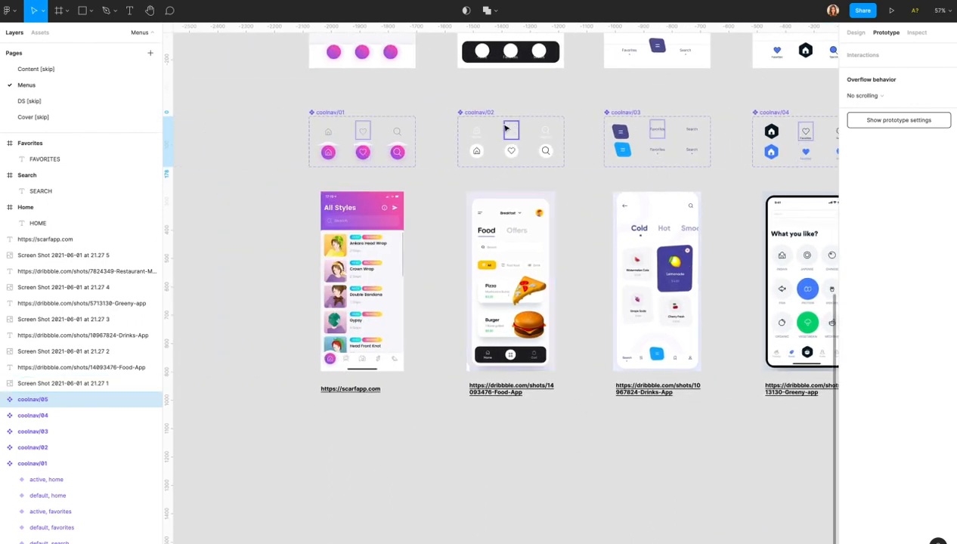
{"action": "scroll", "coordinate": [506, 129], "scroll_direction": "up", "scroll_amount": 5}
{"action": "scroll", "coordinate": [506, 128], "scroll_direction": "up", "scroll_amount": 5}
{"action": "scroll", "coordinate": [506, 129], "scroll_direction": "up", "scroll_amount": 1}
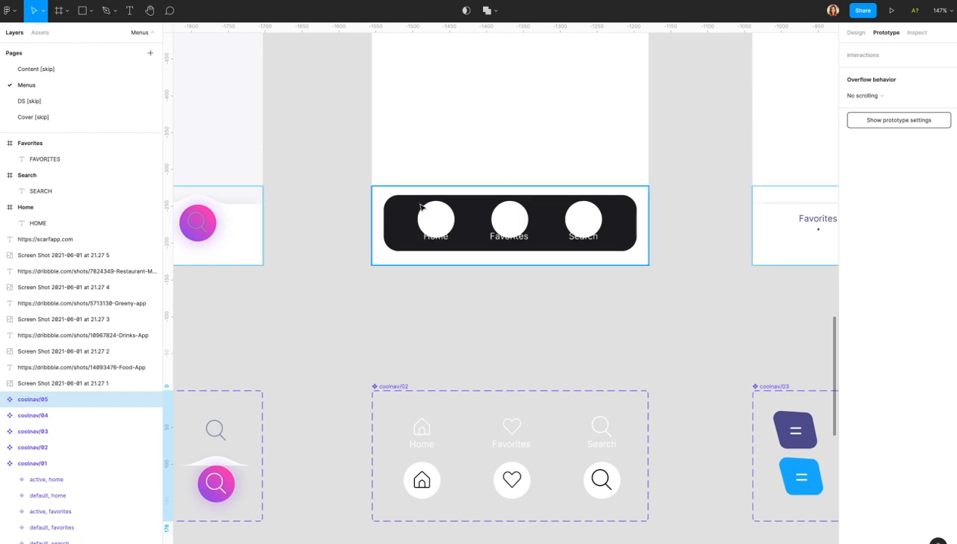
Expand the home layer and toggle the default and active layers' visibility, leaving both shown.
{"action": "double_click", "coordinate": [434, 221]}
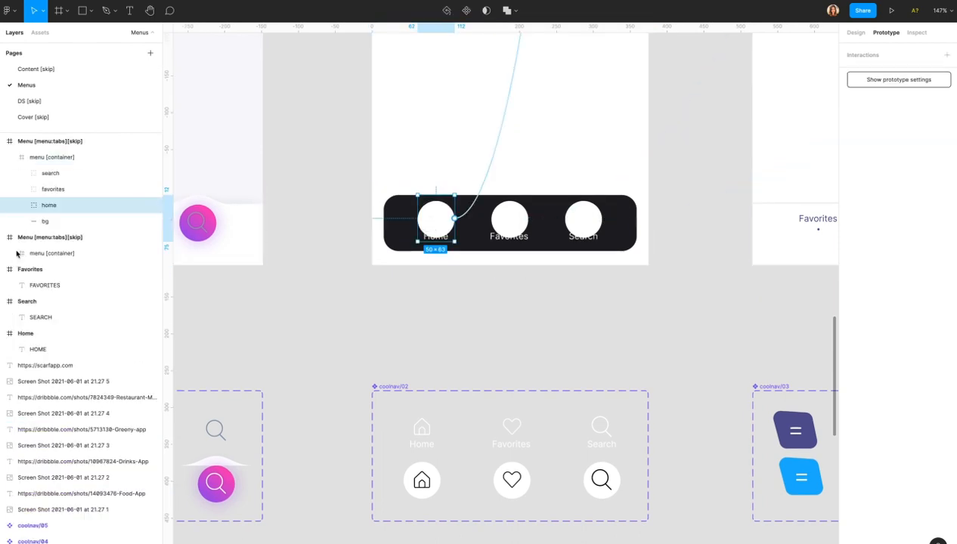
{"action": "left_click", "coordinate": [22, 205]}
{"action": "left_click", "coordinate": [99, 227]}
{"action": "left_click", "coordinate": [153, 222]}
{"action": "left_click", "coordinate": [149, 239]}
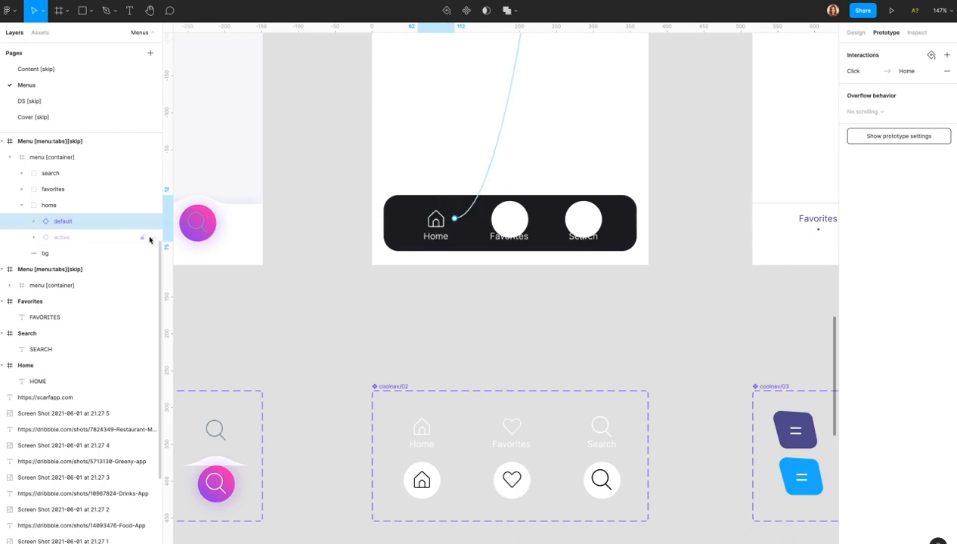
{"action": "left_click", "coordinate": [149, 239]}
{"action": "left_click", "coordinate": [152, 221]}
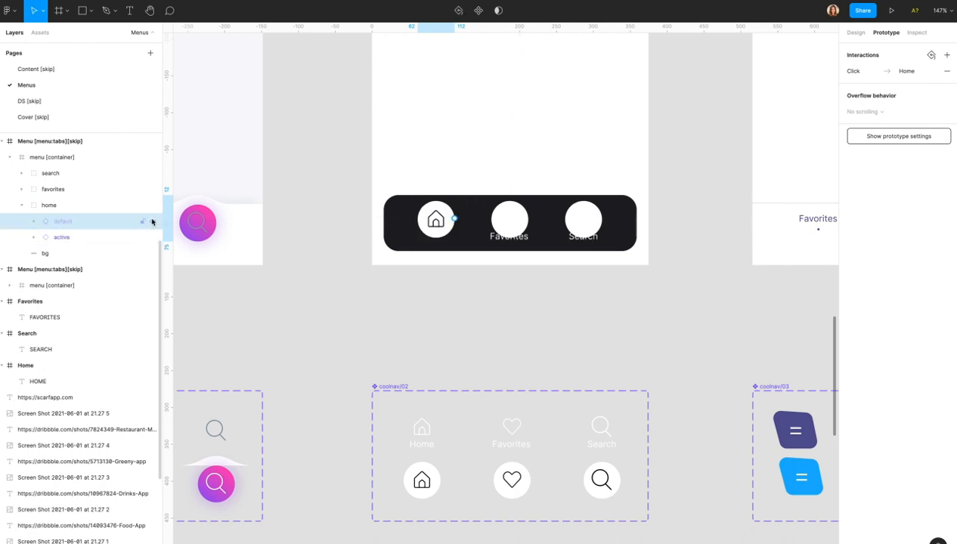
{"action": "left_click", "coordinate": [152, 221]}
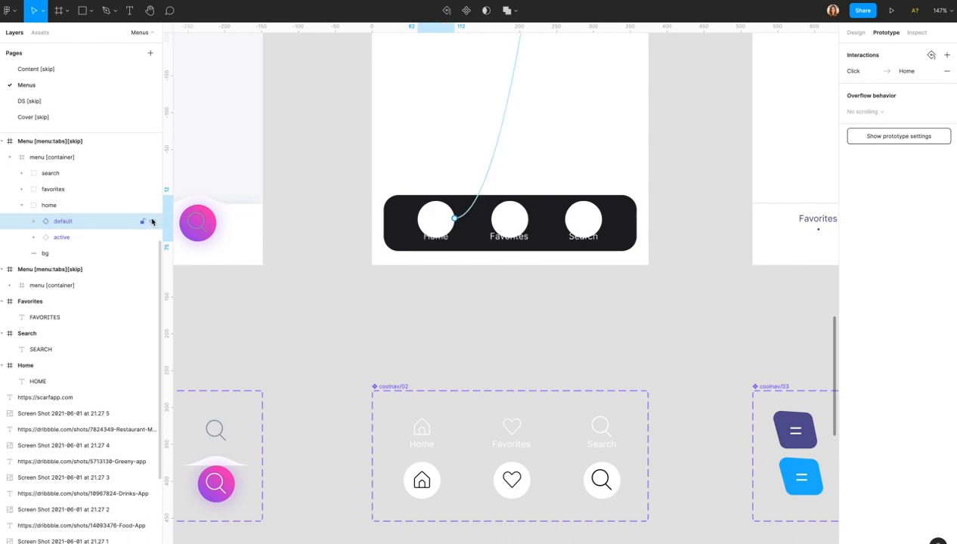
Collapse the home group and select the whole menu [container] frame.
{"action": "left_click", "coordinate": [22, 205]}
{"action": "left_click", "coordinate": [398, 221]}
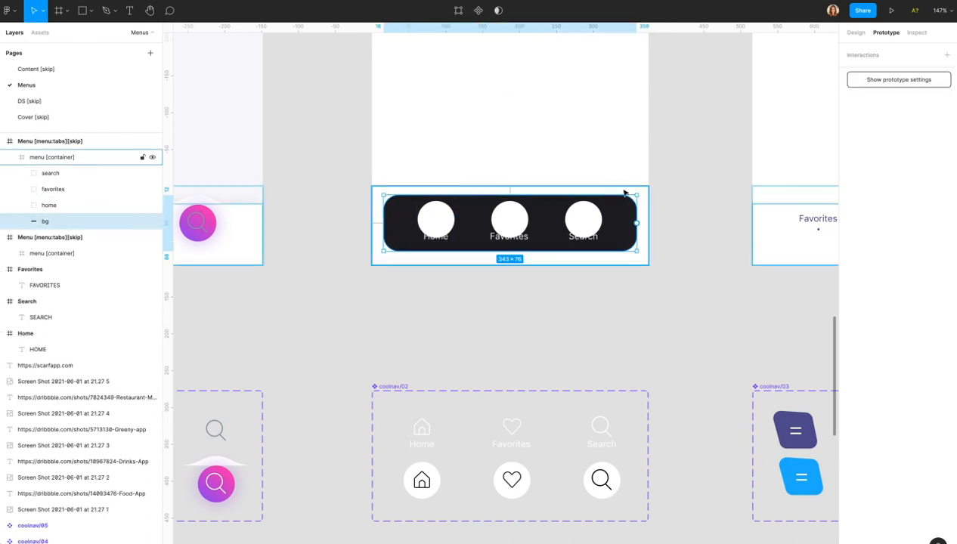
{"action": "scroll", "coordinate": [50, 208], "scroll_direction": "up", "scroll_amount": 2}
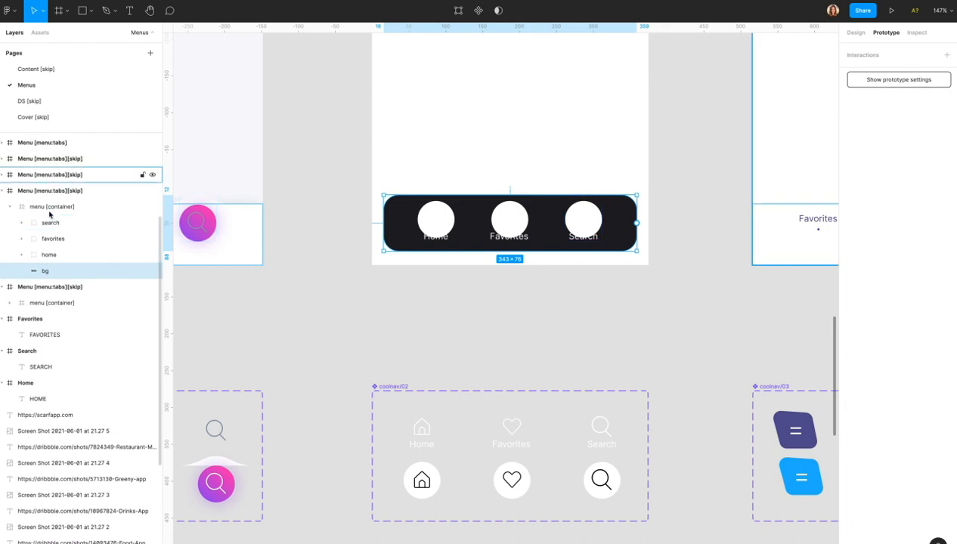
{"action": "left_click", "coordinate": [46, 210]}
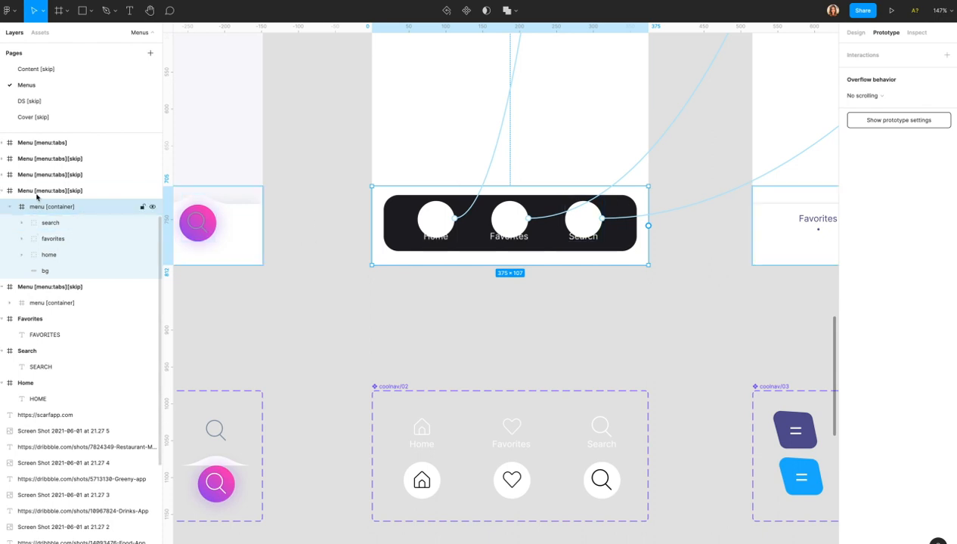
{"action": "scroll", "coordinate": [505, 282], "scroll_direction": "down", "scroll_amount": 2}
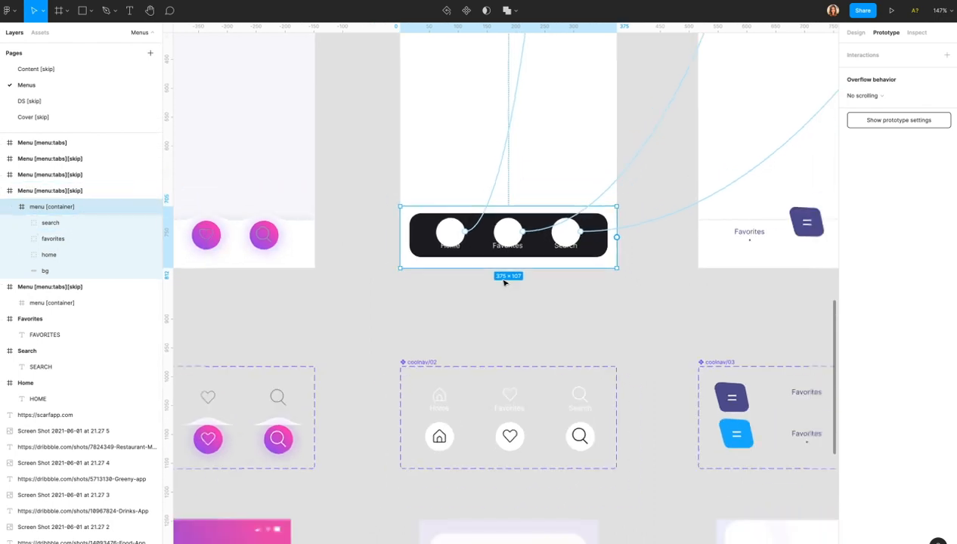
{"action": "scroll", "coordinate": [505, 282], "scroll_direction": "down", "scroll_amount": 4}
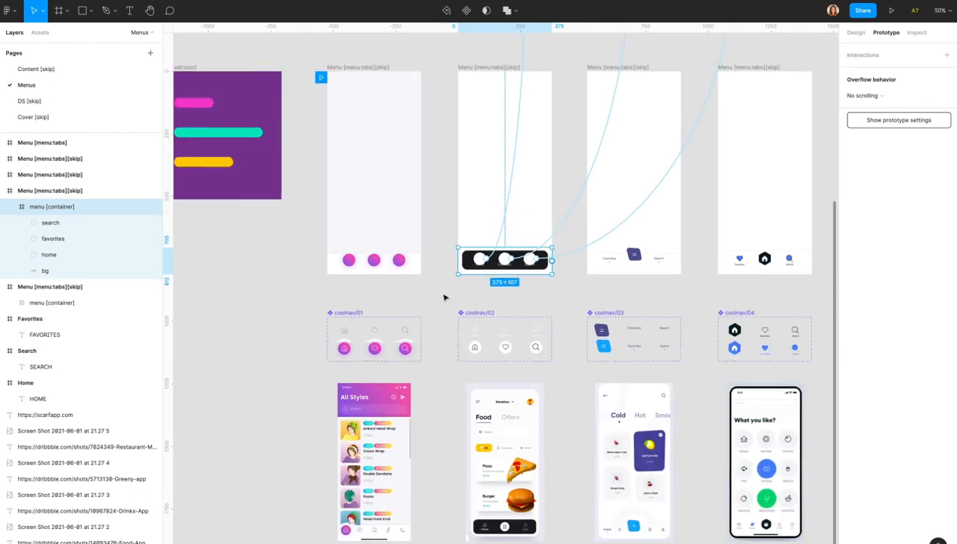
{"action": "scroll", "coordinate": [363, 275], "scroll_direction": "up", "scroll_amount": 4}
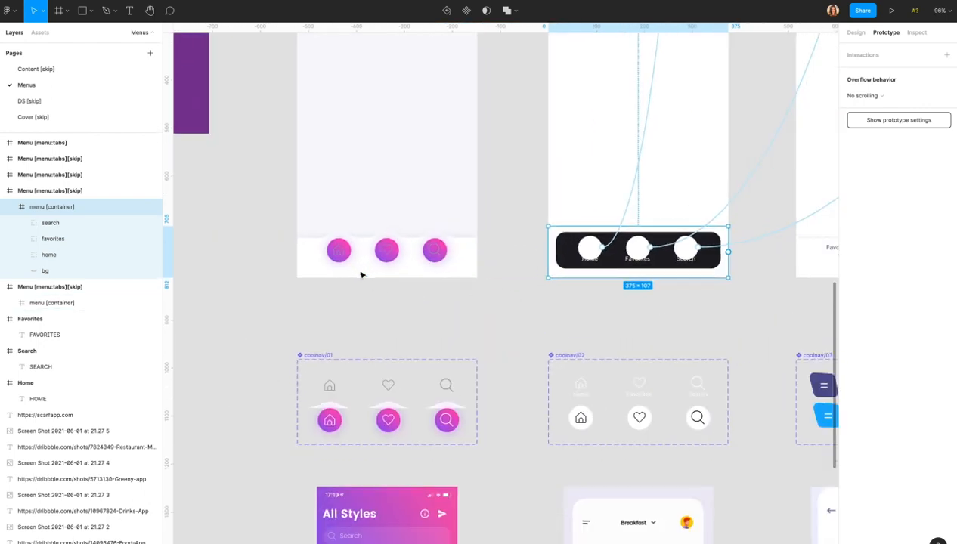
{"action": "scroll", "coordinate": [362, 275], "scroll_direction": "down", "scroll_amount": 1}
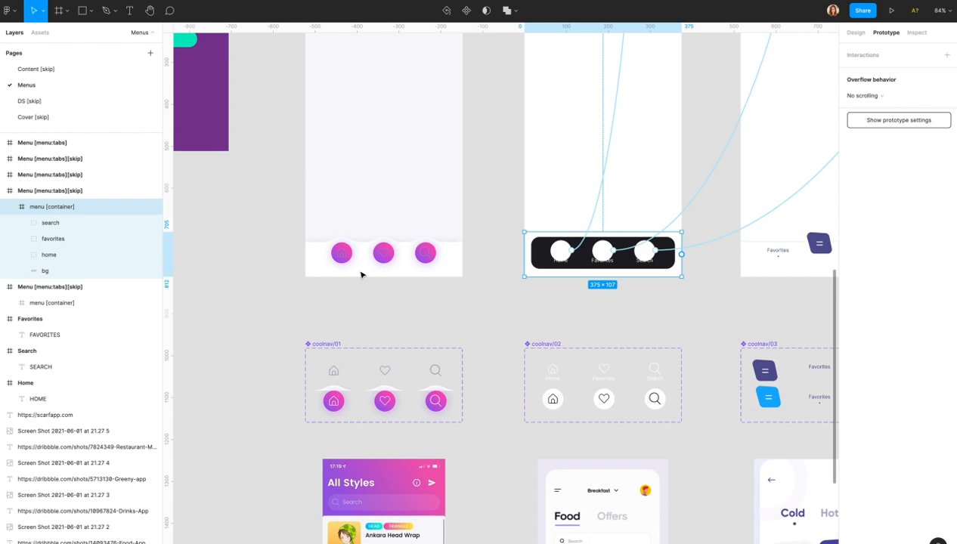
{"action": "scroll", "coordinate": [361, 275], "scroll_direction": "up", "scroll_amount": 4}
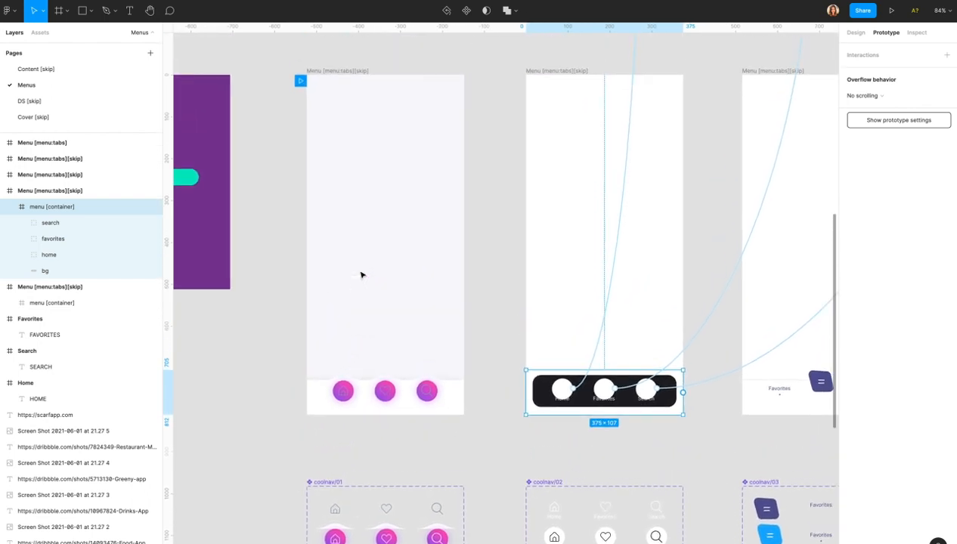
{"action": "scroll", "coordinate": [362, 275], "scroll_direction": "right", "scroll_amount": 6}
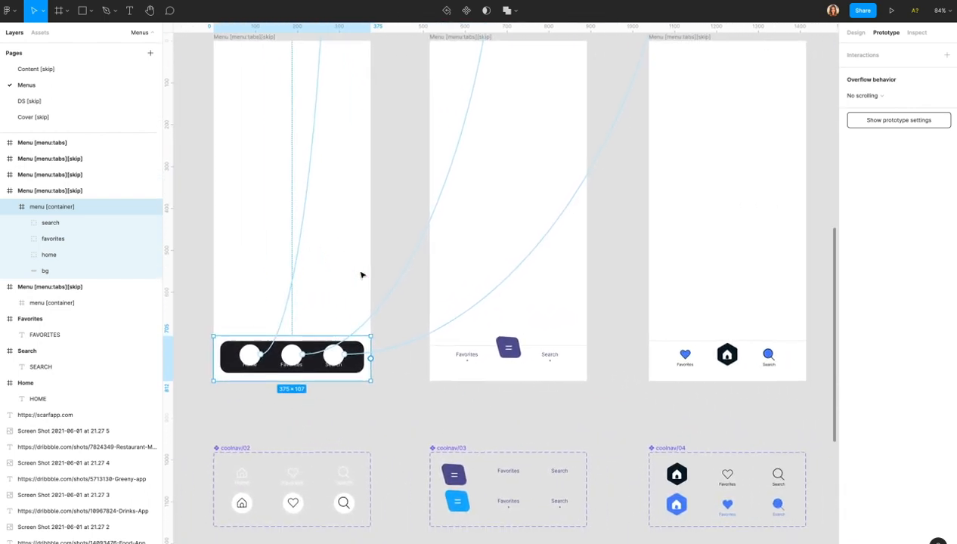
{"action": "scroll", "coordinate": [361, 275], "scroll_direction": "right", "scroll_amount": 6}
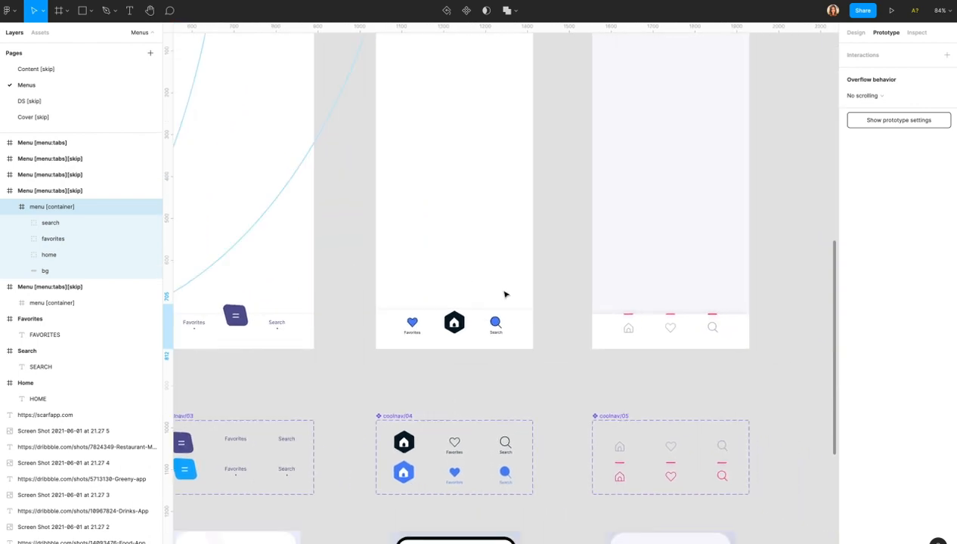
{"action": "scroll", "coordinate": [505, 295], "scroll_direction": "down", "scroll_amount": 3}
{"action": "scroll", "coordinate": [505, 295], "scroll_direction": "up", "scroll_amount": 4, "text": "ctrl"}
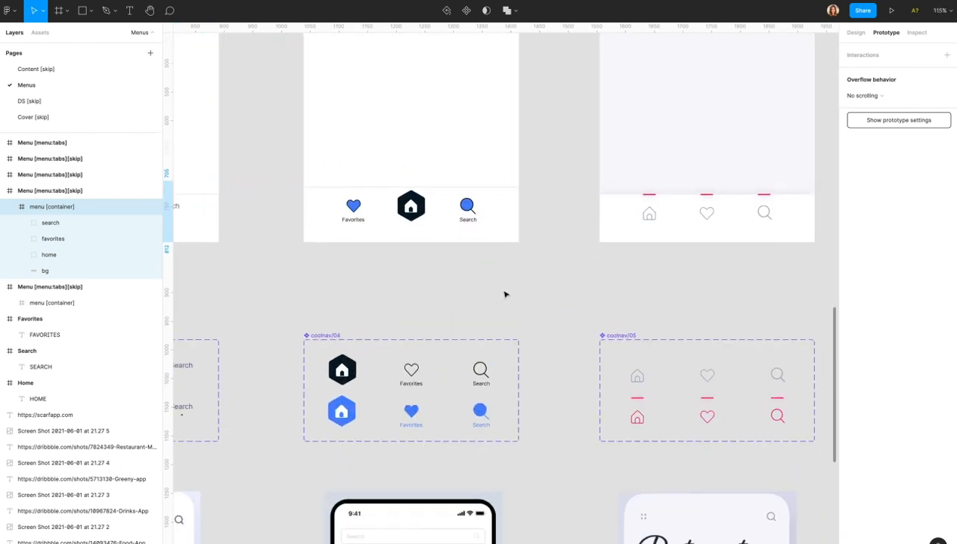
{"action": "scroll", "coordinate": [505, 295], "scroll_direction": "down", "scroll_amount": 3}
{"action": "scroll", "coordinate": [505, 294], "scroll_direction": "down", "scroll_amount": 5, "text": "ctrl"}
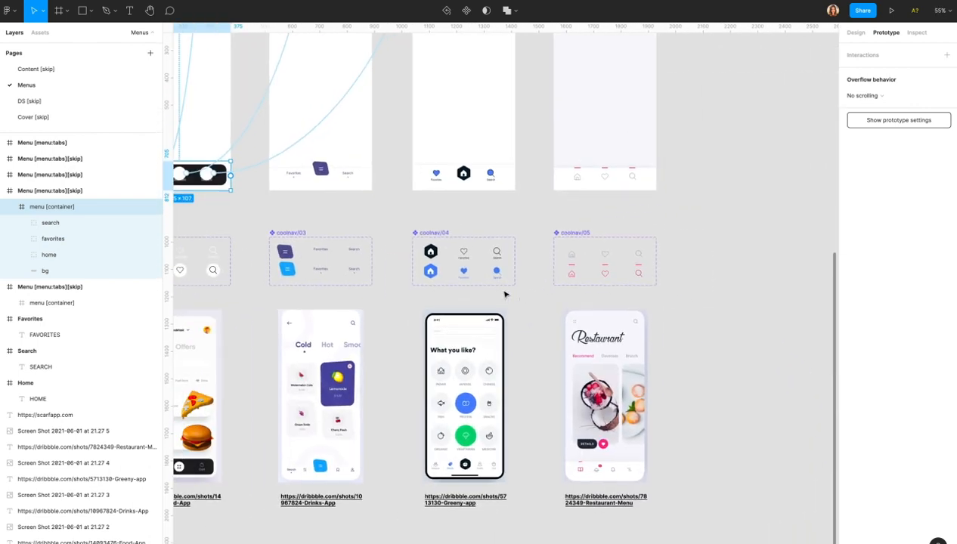
{"action": "scroll", "coordinate": [505, 294], "scroll_direction": "left", "scroll_amount": 5}
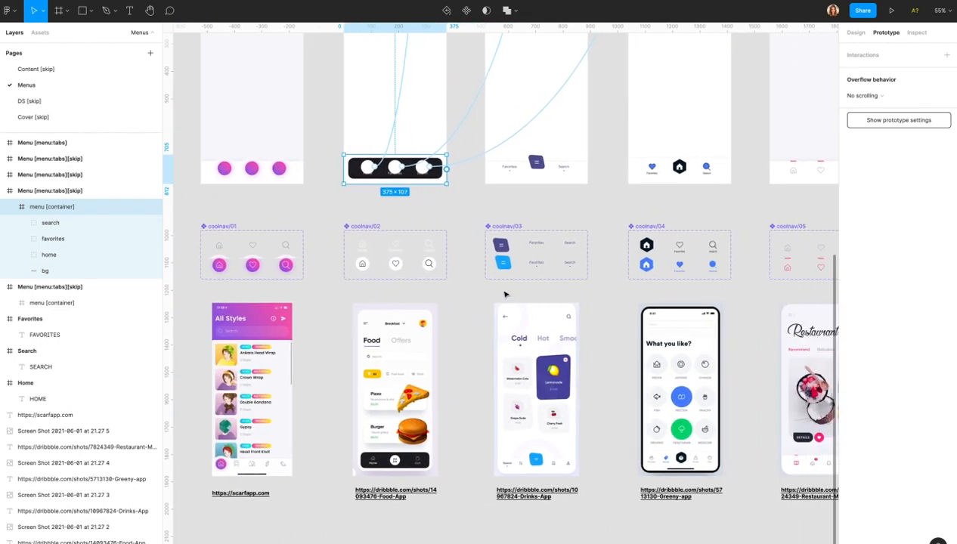
{"action": "scroll", "coordinate": [505, 295], "scroll_direction": "left", "scroll_amount": 2}
{"action": "scroll", "coordinate": [505, 295], "scroll_direction": "up", "scroll_amount": 1}
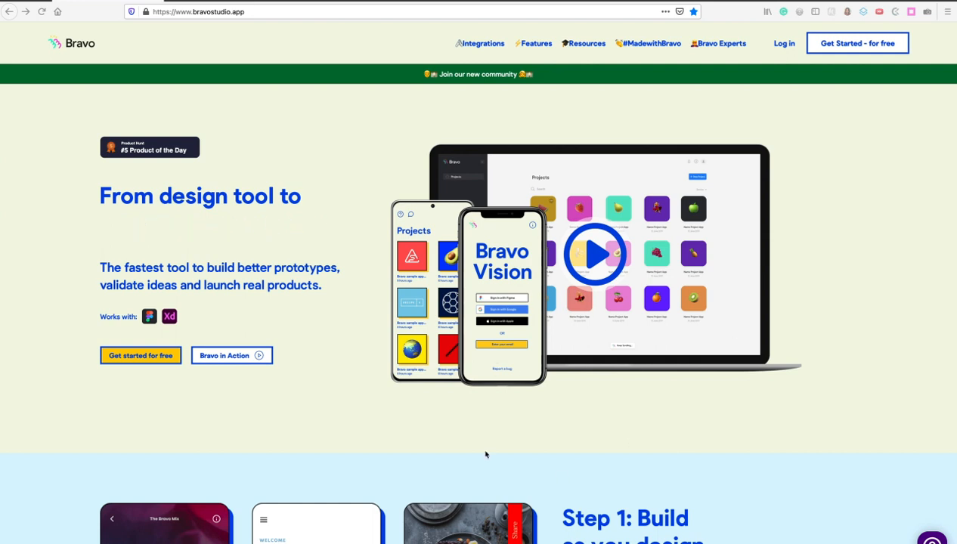
Scroll the bravostudio.app page down through Step 1, Step 2 and Step 3: Test and Publish.
{"action": "scroll", "coordinate": [552, 412], "scroll_direction": "down", "scroll_amount": 6}
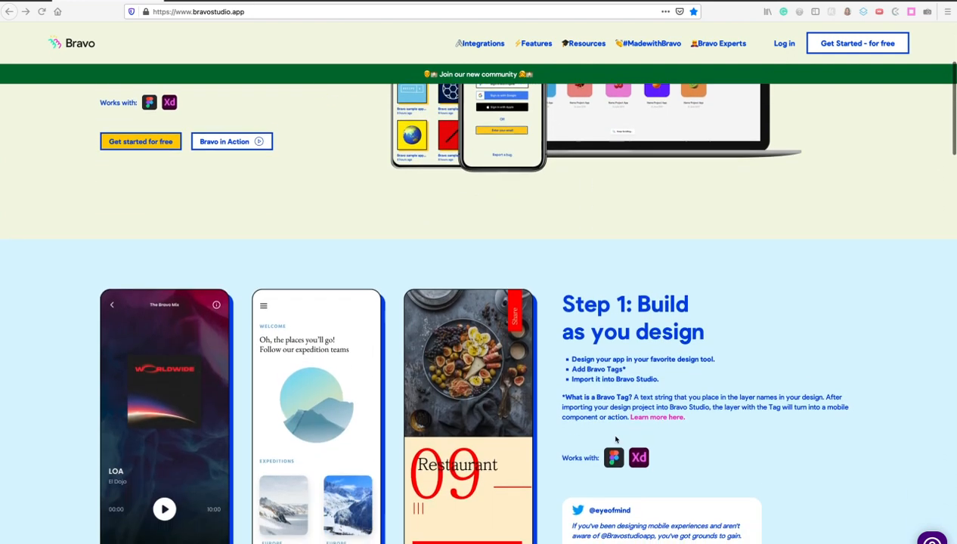
{"action": "scroll", "coordinate": [617, 439], "scroll_direction": "down", "scroll_amount": 8}
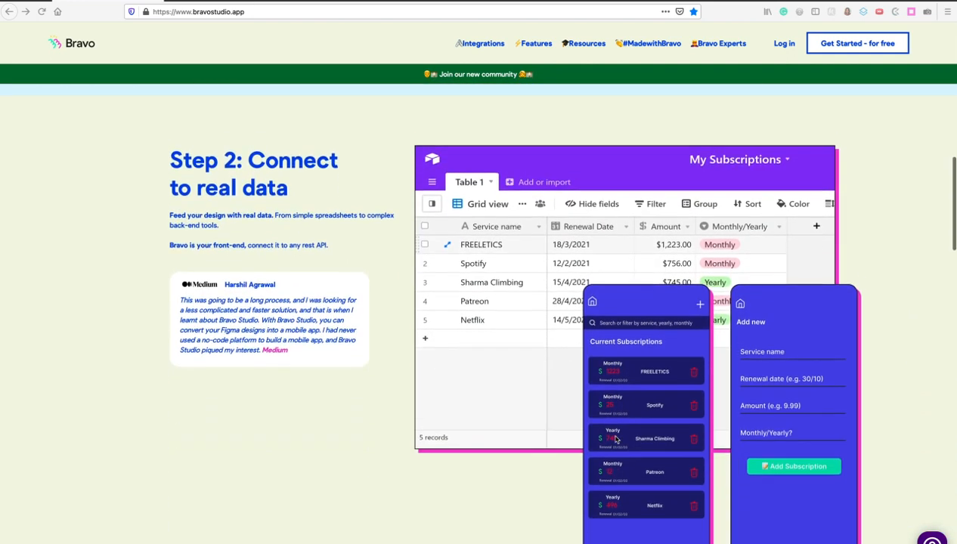
{"action": "scroll", "coordinate": [617, 439], "scroll_direction": "down", "scroll_amount": 2}
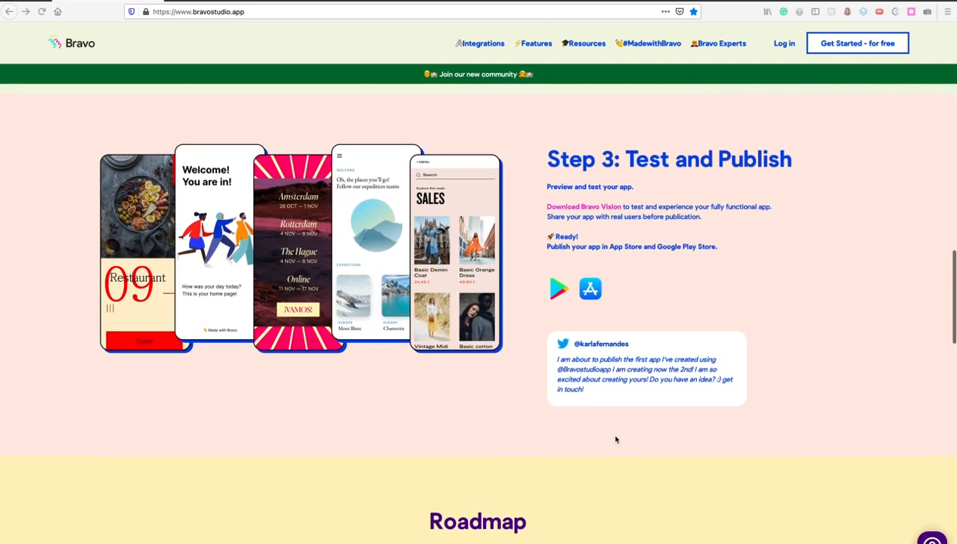
{"action": "scroll", "coordinate": [616, 439], "scroll_direction": "up", "scroll_amount": 1}
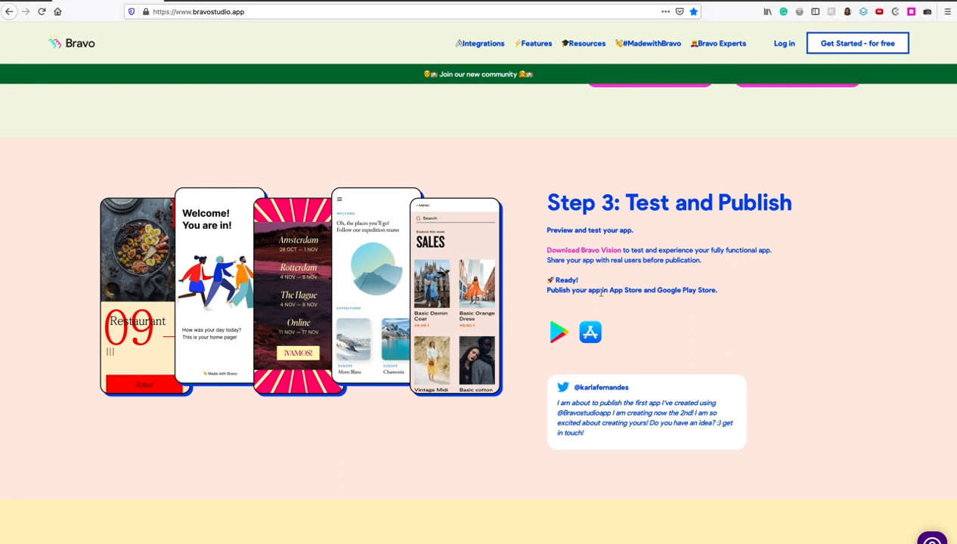
Log in to Bravo, start a New Project, and copy the Figma file's share link.
{"action": "left_click", "coordinate": [784, 43]}
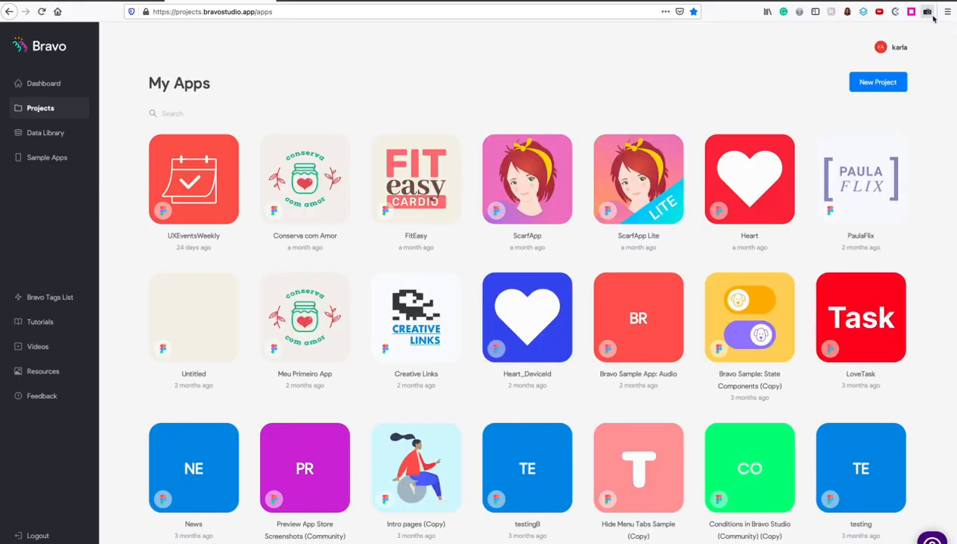
{"action": "left_click", "coordinate": [889, 84]}
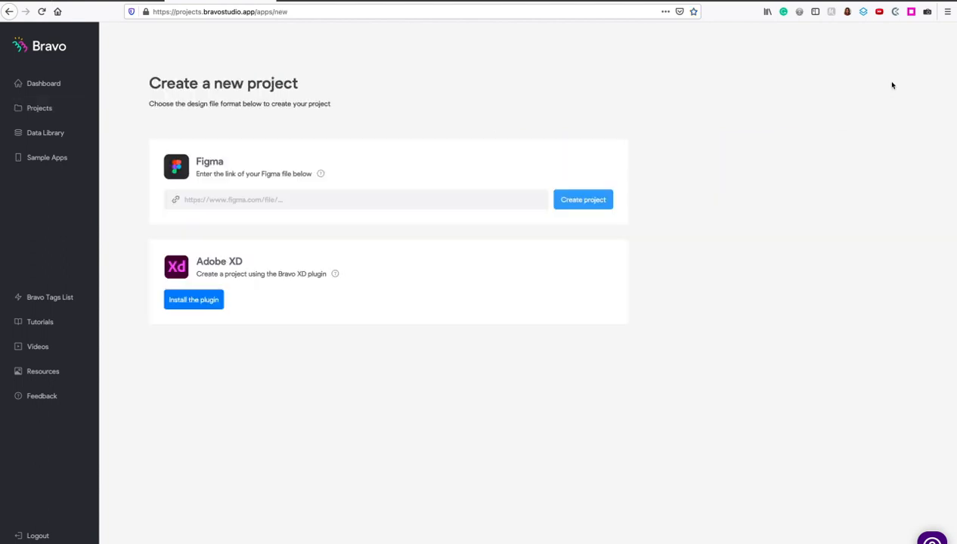
{"action": "key", "text": "super+Tab"}
{"action": "key", "text": "super+Tab"}
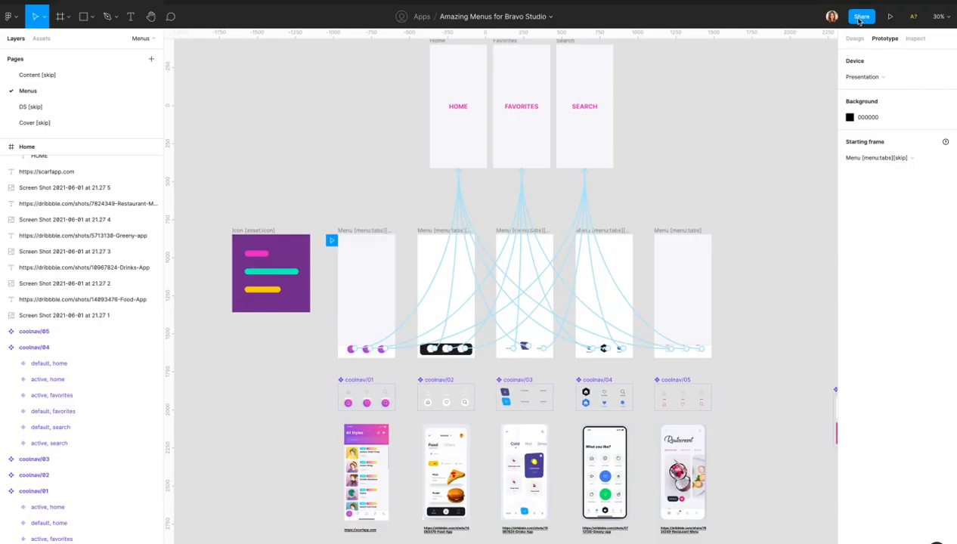
{"action": "left_click", "coordinate": [860, 17]}
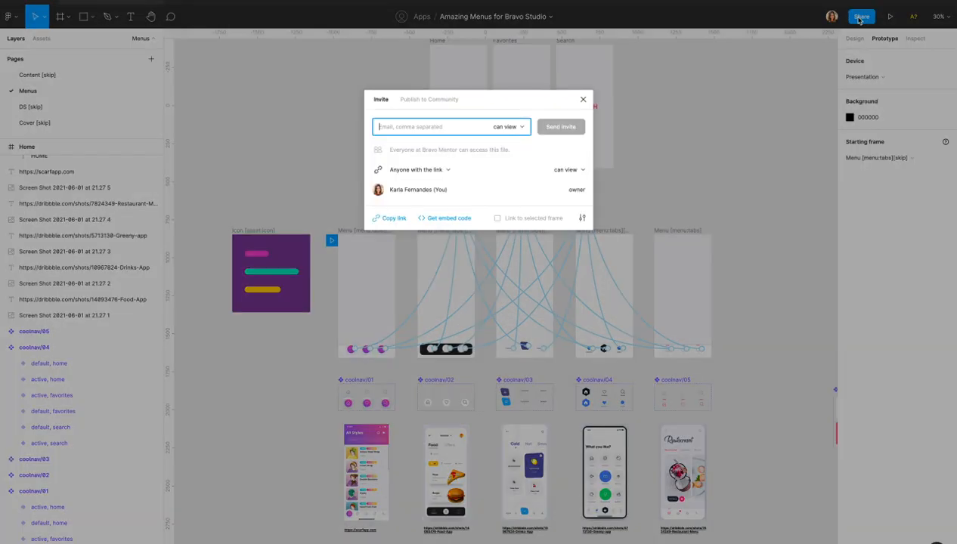
{"action": "left_click", "coordinate": [394, 218]}
Paste the Figma link into Bravo's project field and create the project.
{"action": "key", "text": "super+Tab"}
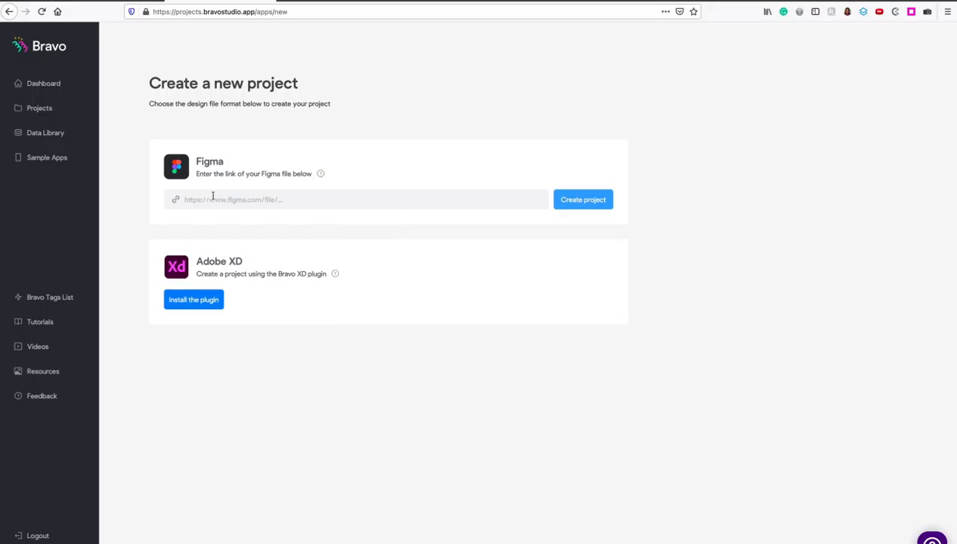
{"action": "key", "text": "super+v"}
{"action": "left_click", "coordinate": [572, 199]}
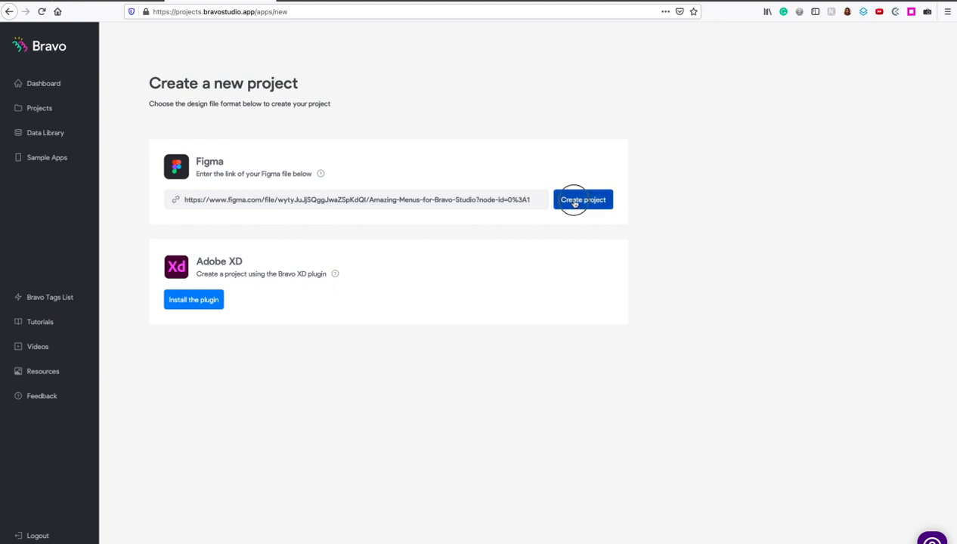
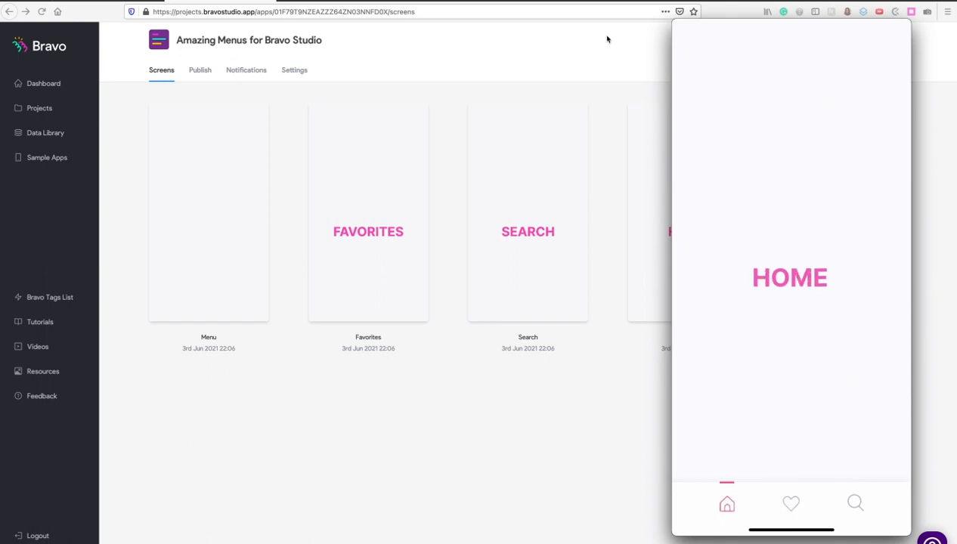
Switch from Bravo Studio to the Amazing Menus for Bravo Studio file in Figma.
{"action": "mouse_move", "coordinate": [720, 539]}
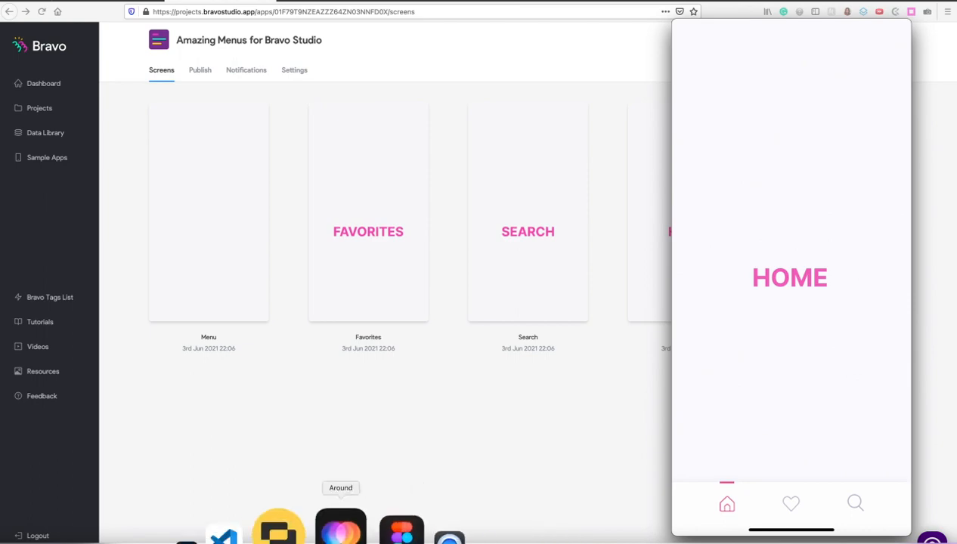
{"action": "left_click", "coordinate": [333, 533]}
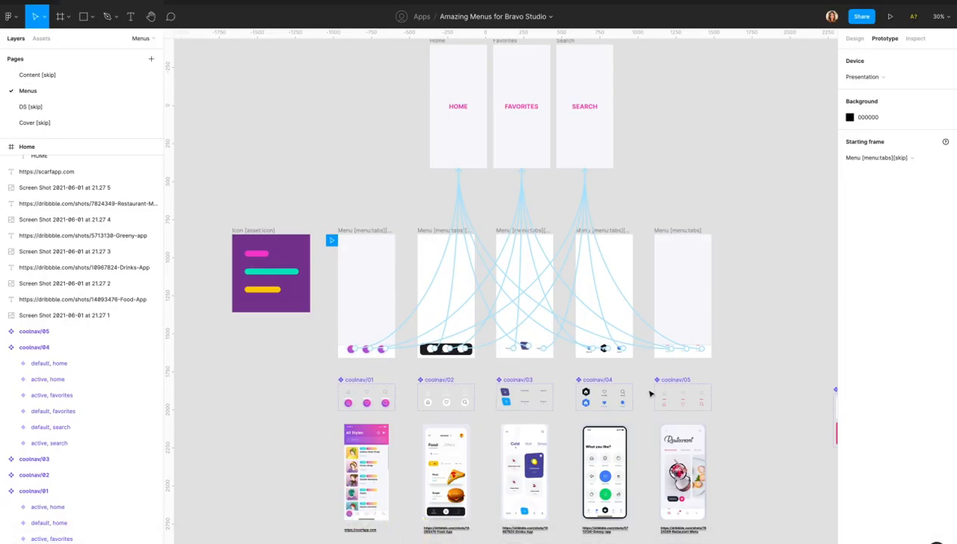
Append [skip] to the Menu [menu:tabs] frame above coolnav/05.
{"action": "scroll", "coordinate": [650, 393], "scroll_direction": "up", "scroll_amount": 10}
{"action": "scroll", "coordinate": [470, 261], "scroll_direction": "up", "scroll_amount": 3}
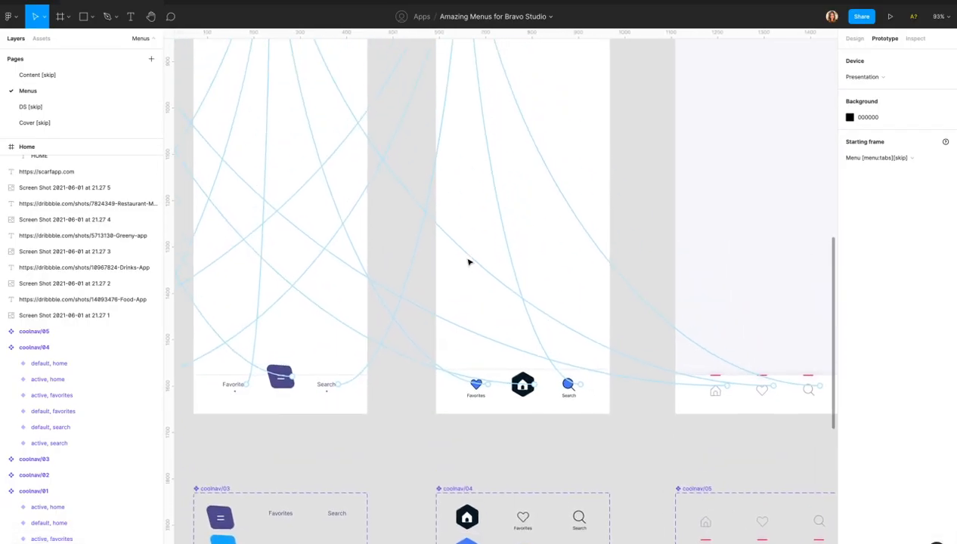
{"action": "scroll", "coordinate": [502, 421], "scroll_direction": "down", "scroll_amount": 3}
{"action": "scroll", "coordinate": [502, 421], "scroll_direction": "up", "scroll_amount": 5}
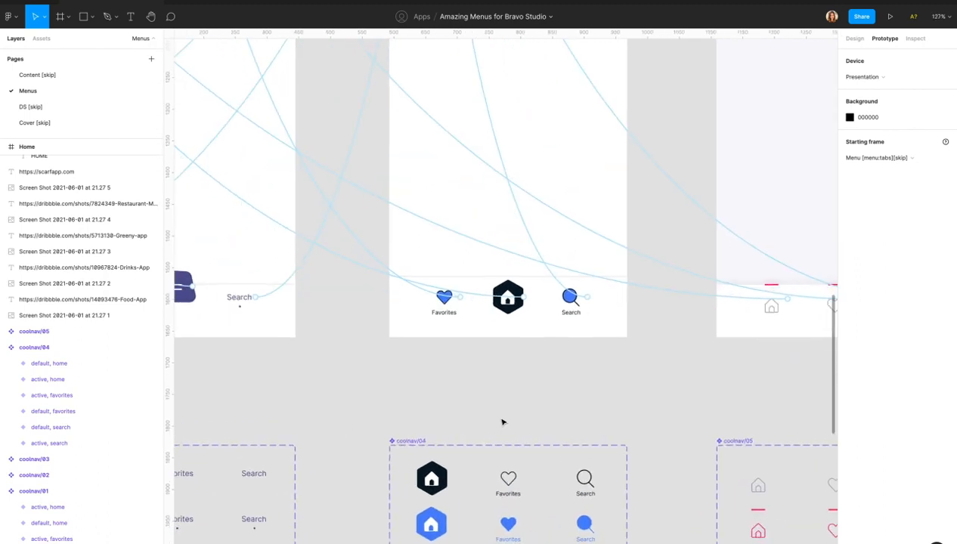
{"action": "scroll", "coordinate": [502, 421], "scroll_direction": "down", "scroll_amount": 5}
{"action": "left_click", "coordinate": [631, 99]}
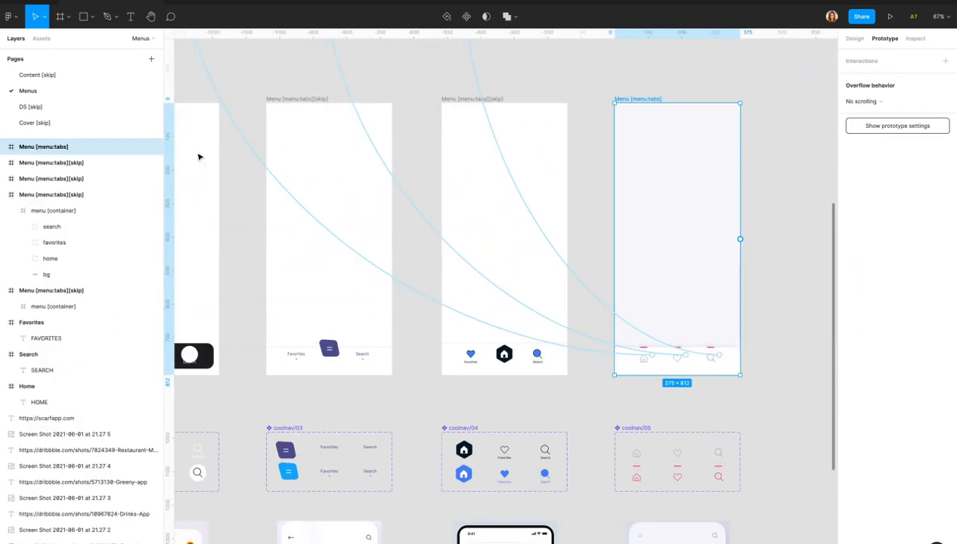
{"action": "double_click", "coordinate": [71, 147]}
{"action": "left_click", "coordinate": [76, 148]}
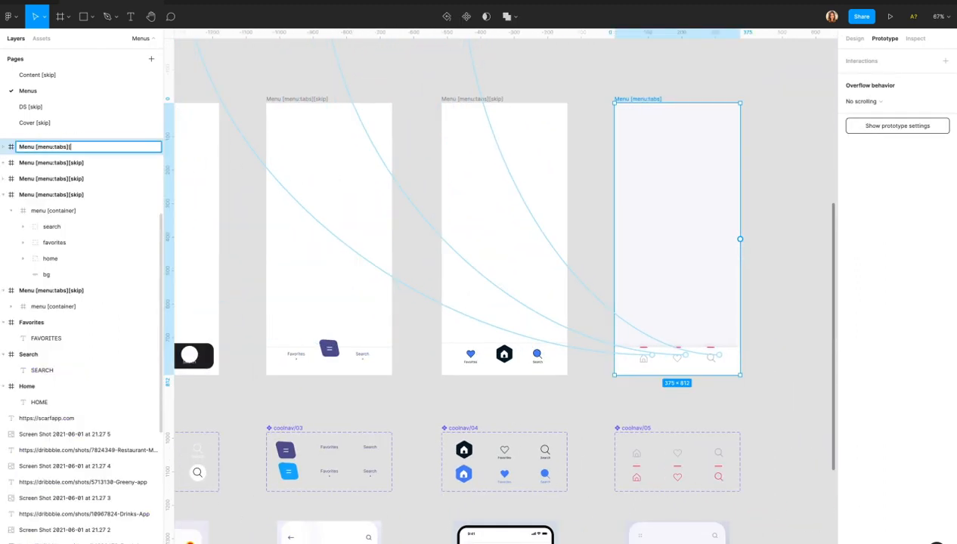
{"action": "key", "text": "Return"}
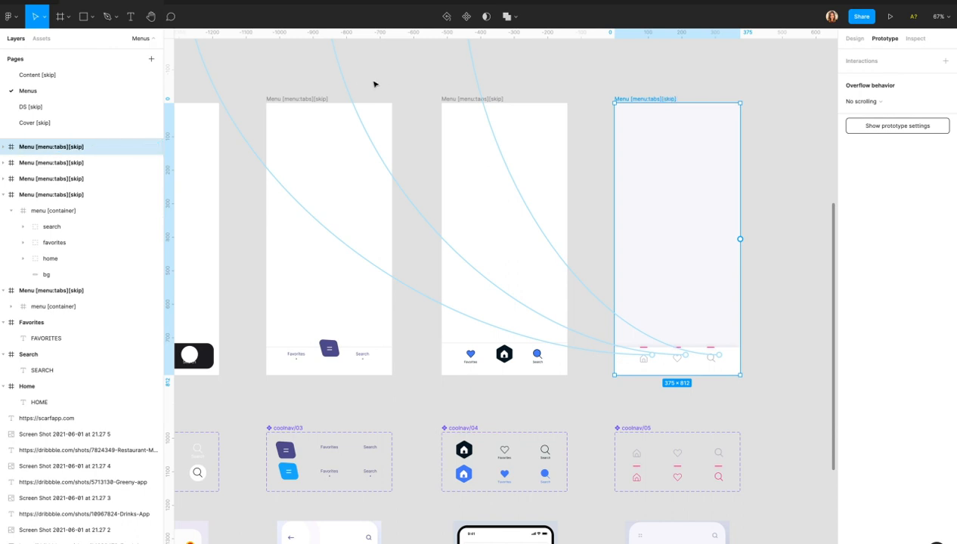
Remove the [skip] tag from the coolnav/04 menu frame, leaving 'Menu [menu:tabs]'.
{"action": "left_click", "coordinate": [459, 99]}
{"action": "double_click", "coordinate": [76, 162]}
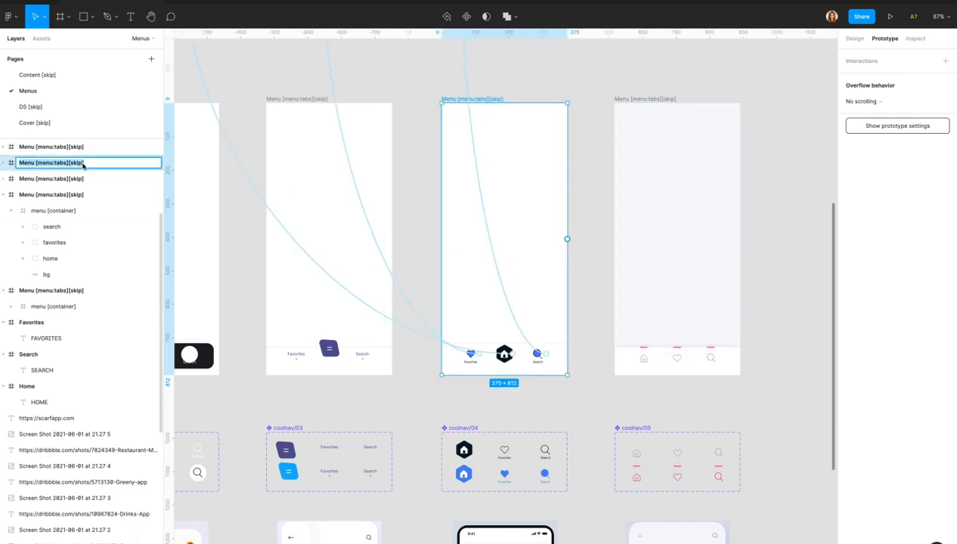
{"action": "left_click", "coordinate": [81, 164]}
{"action": "key", "text": "BackSpace"}
{"action": "key", "text": "BackSpace"}
{"action": "key", "text": "BackSpace"}
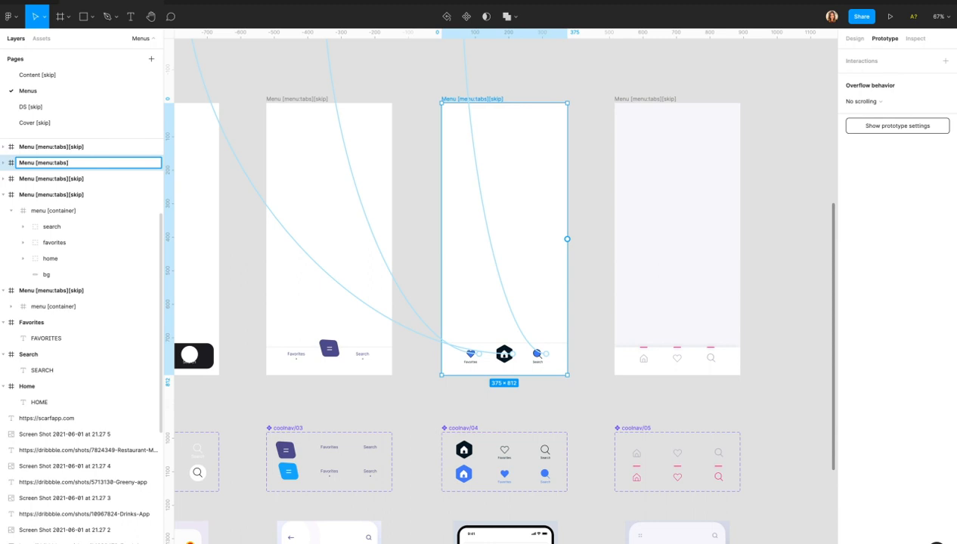
{"action": "key", "text": "Return"}
Deselect the frame and return to Bravo Studio in the browser.
{"action": "scroll", "coordinate": [462, 189], "scroll_direction": "down", "scroll_amount": 3}
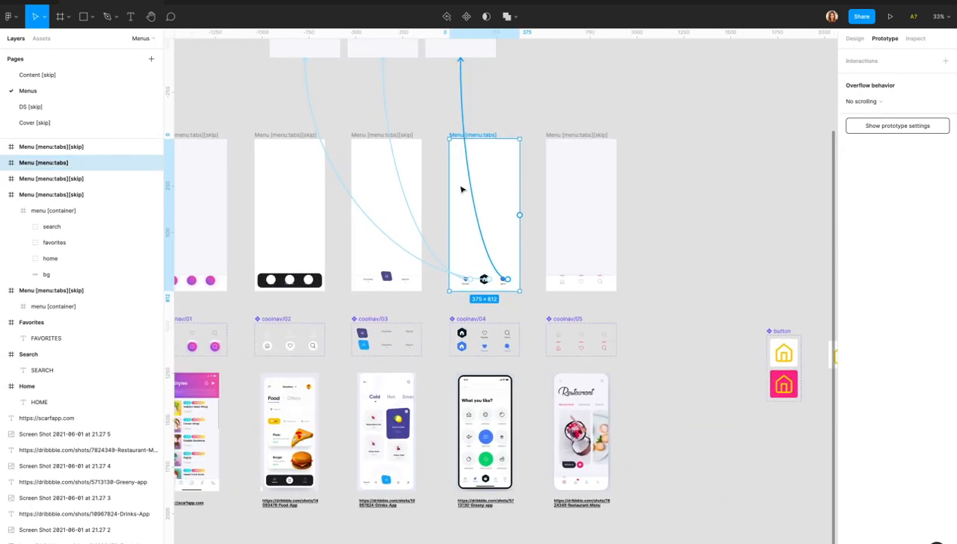
{"action": "scroll", "coordinate": [462, 189], "scroll_direction": "up", "scroll_amount": 2}
{"action": "scroll", "coordinate": [461, 189], "scroll_direction": "up", "scroll_amount": 4}
{"action": "scroll", "coordinate": [461, 189], "scroll_direction": "down", "scroll_amount": 4}
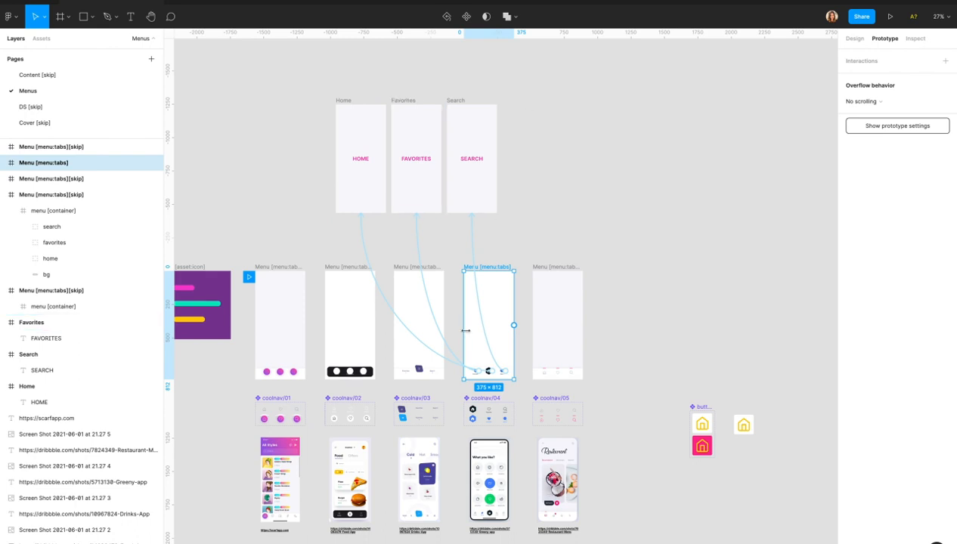
{"action": "scroll", "coordinate": [465, 330], "scroll_direction": "up", "scroll_amount": 3}
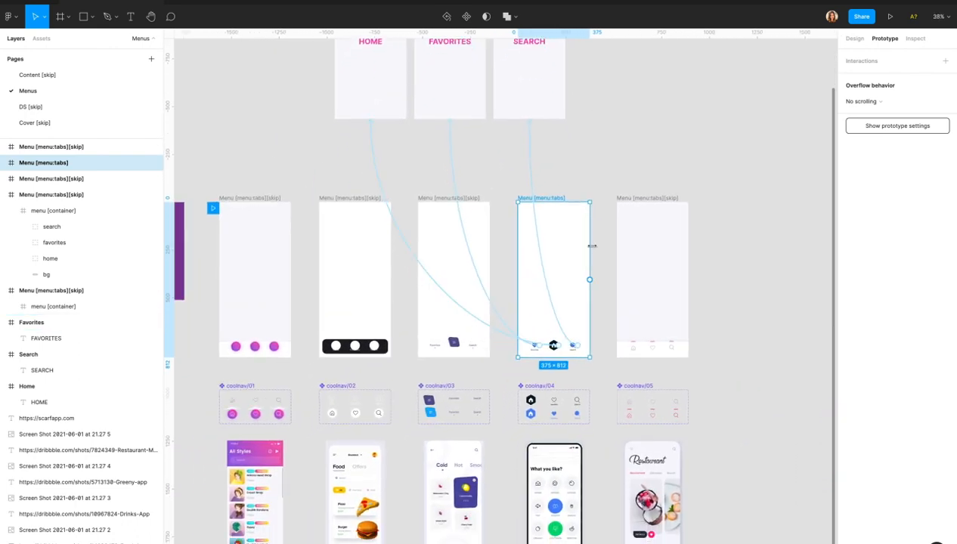
{"action": "left_click", "coordinate": [597, 183]}
{"action": "key", "text": "super+Tab"}
{"action": "key", "text": "super+Tab"}
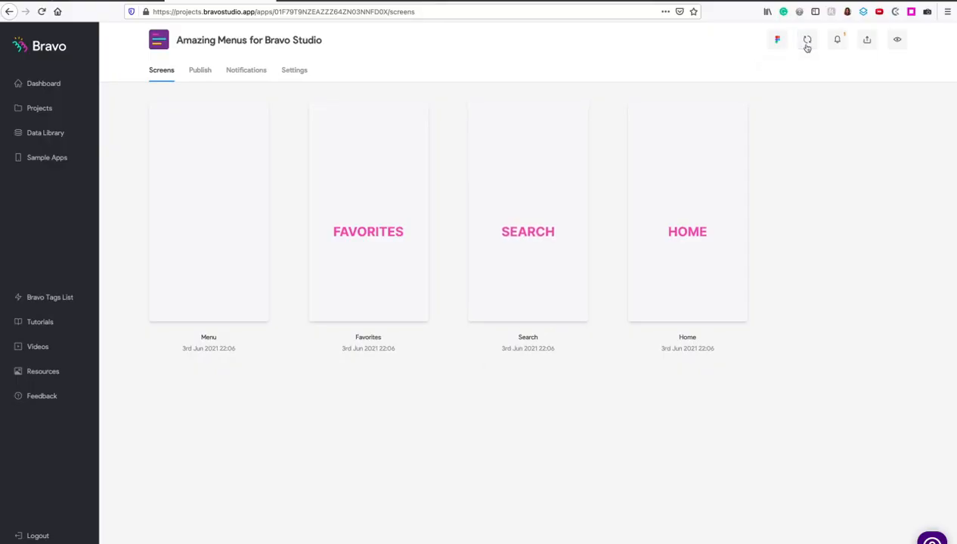
Sync the Bravo project with Figma and check the mirrored phone preview's new coolnav/04 menu.
{"action": "left_click", "coordinate": [807, 44]}
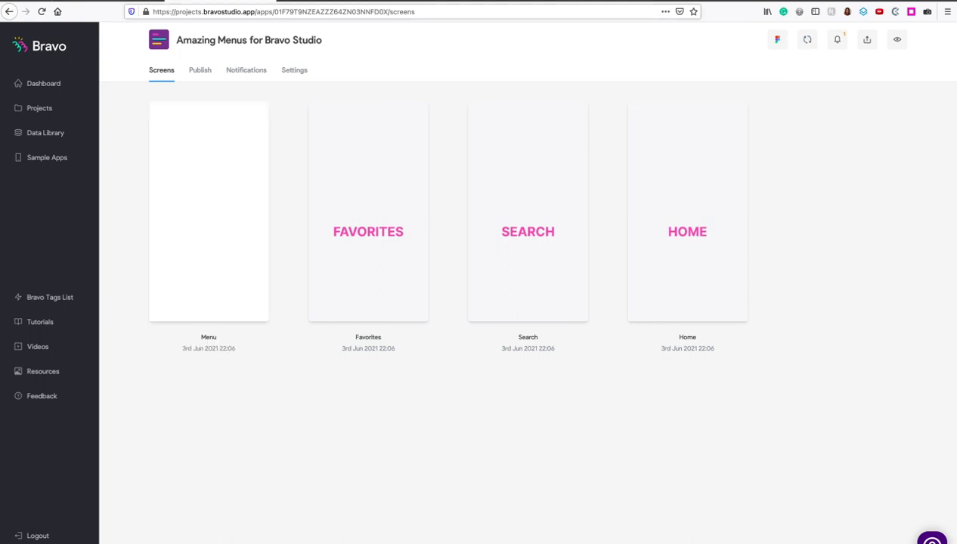
{"action": "left_click", "coordinate": [63, 0]}
{"action": "mouse_move", "coordinate": [88, 0]}
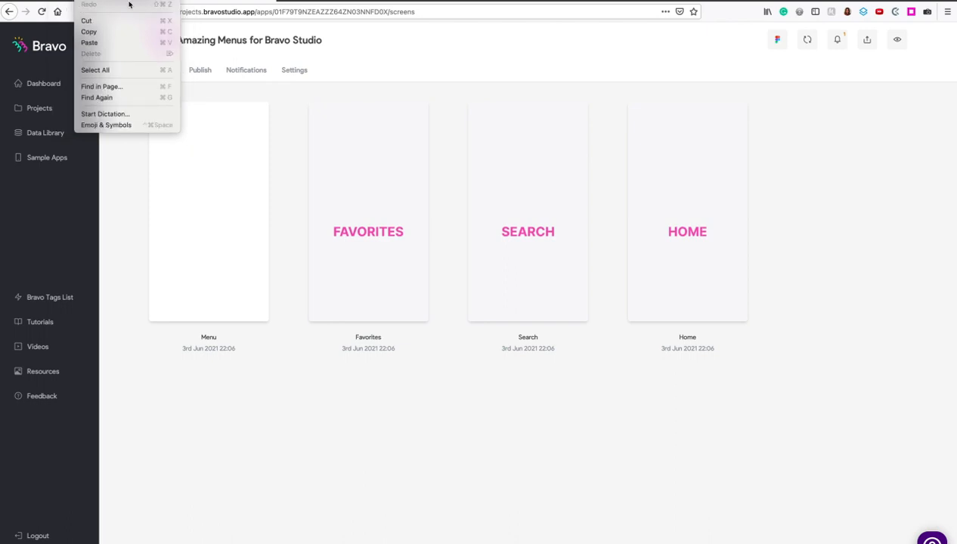
{"action": "left_click", "coordinate": [483, 64]}
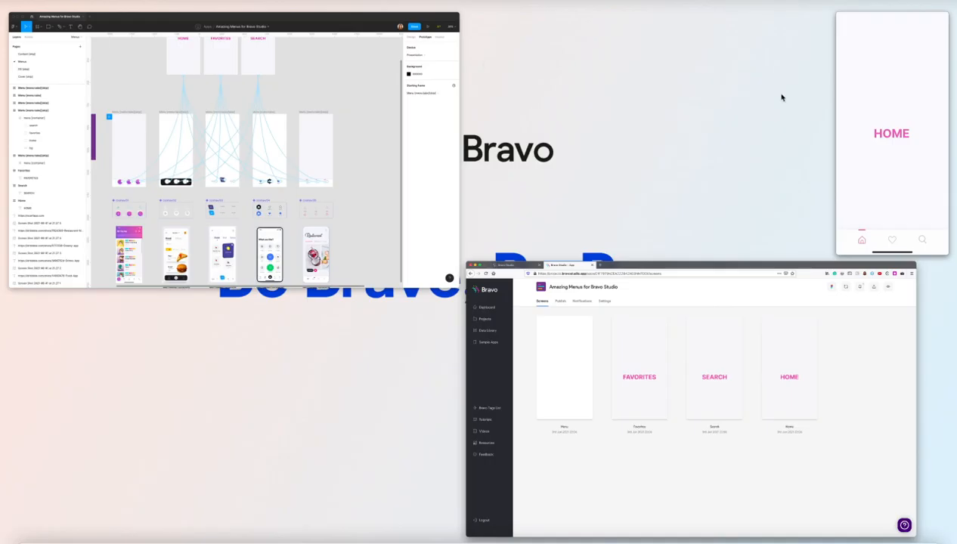
{"action": "left_click", "coordinate": [865, 88]}
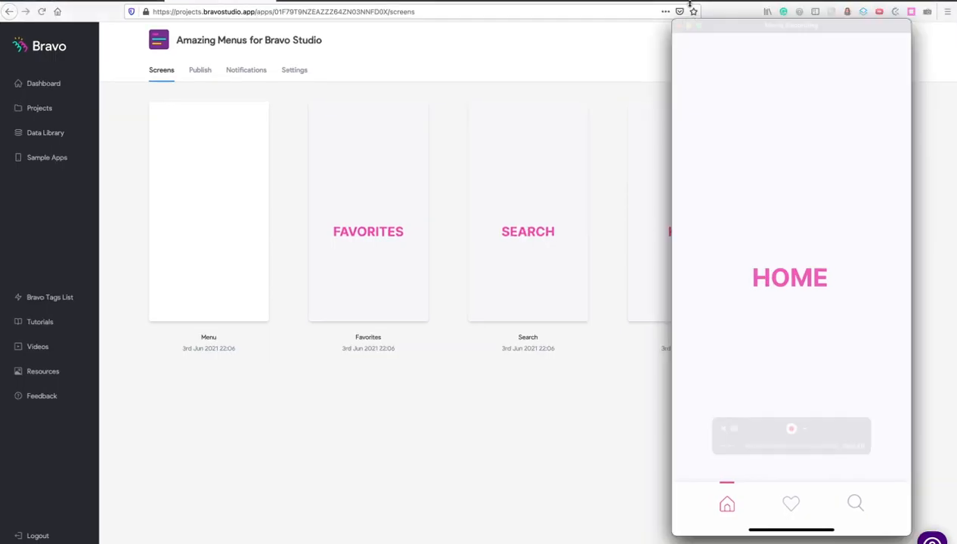
{"action": "left_click_drag", "start_coordinate": [741, 26], "coordinate": [754, 26]}
{"action": "left_click", "coordinate": [618, 58]}
{"action": "left_click", "coordinate": [811, 40]}
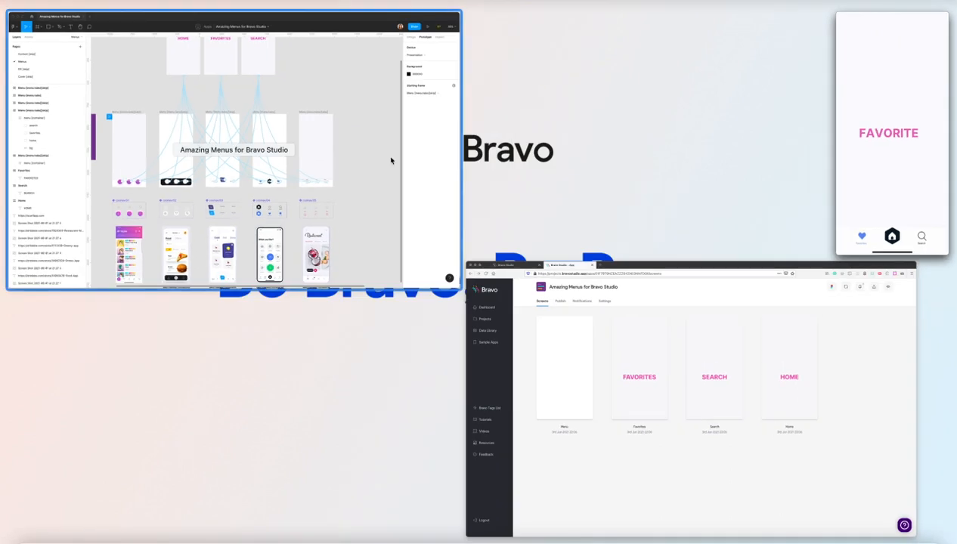
Draw a 72×72 polygon below the coolnav/04 menu frame.
{"action": "scroll", "coordinate": [522, 367], "scroll_direction": "up", "scroll_amount": 5}
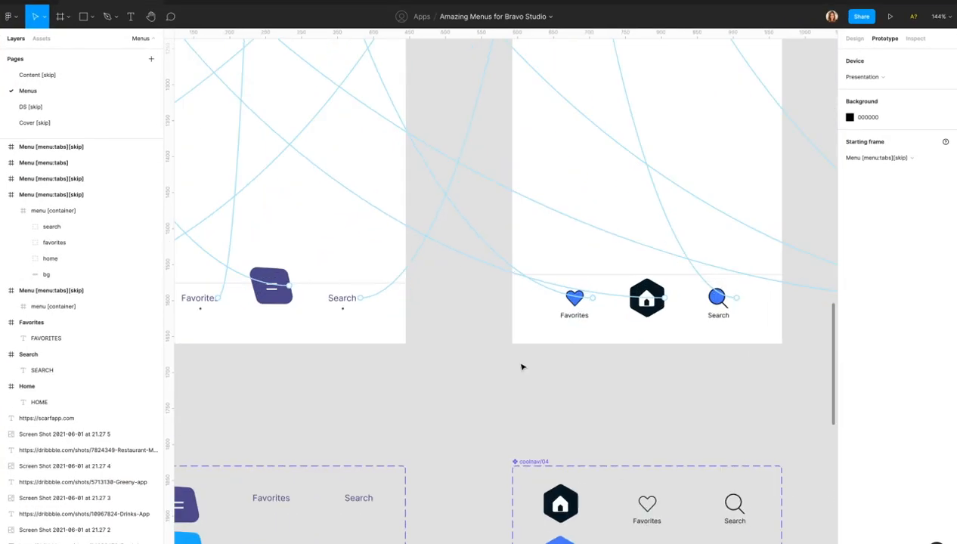
{"action": "scroll", "coordinate": [522, 367], "scroll_direction": "right", "scroll_amount": 3}
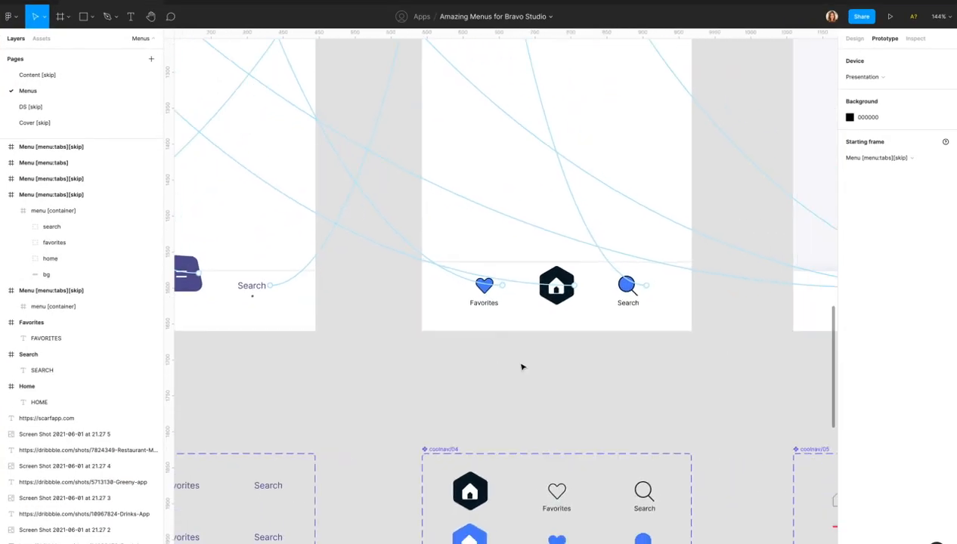
{"action": "left_click", "coordinate": [82, 18]}
{"action": "left_click", "coordinate": [91, 18]}
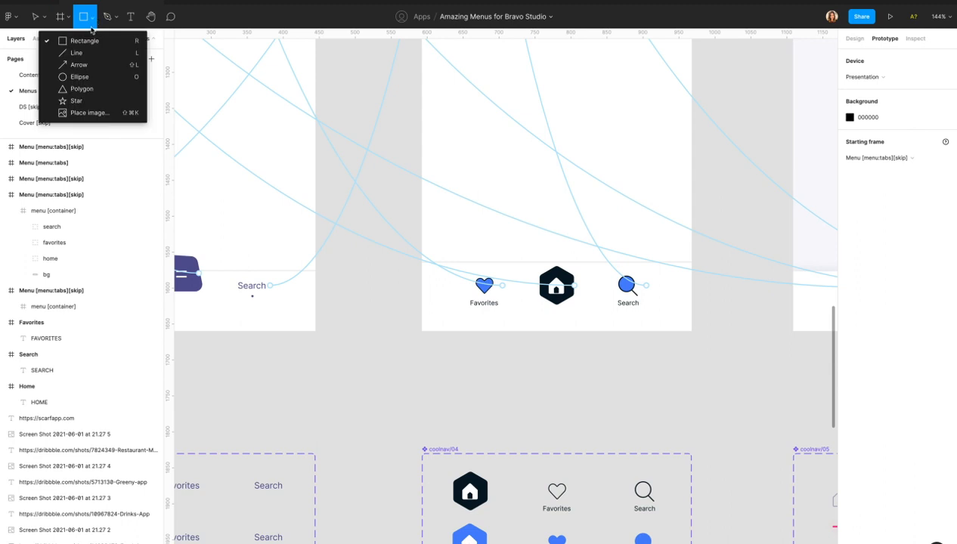
{"action": "left_click", "coordinate": [88, 90]}
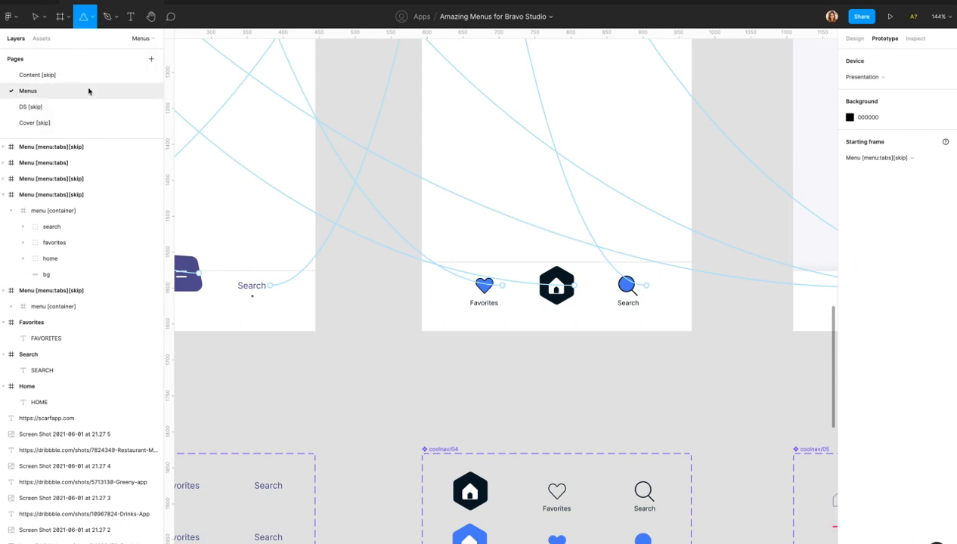
{"action": "left_click_drag", "start_coordinate": [539, 352], "coordinate": [584, 405]}
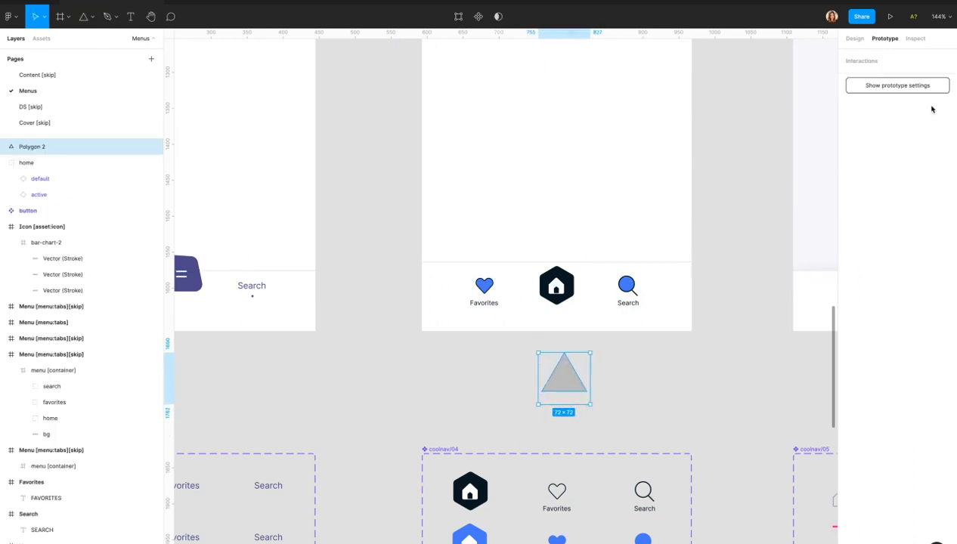
Try 6, 10 and 12 points on the polygon, settling on a 6-point hexagon.
{"action": "left_click", "coordinate": [854, 38]}
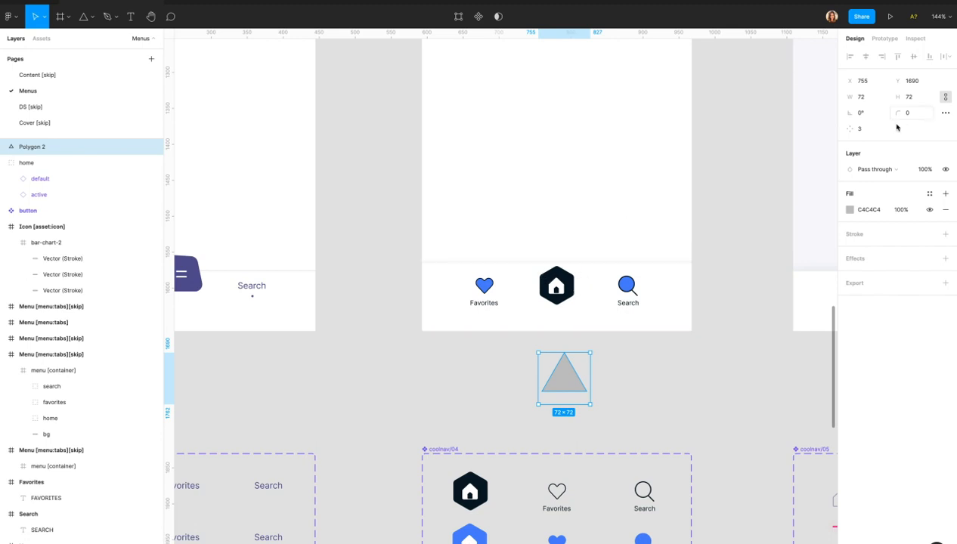
{"action": "left_click", "coordinate": [864, 130]}
{"action": "type", "text": "6"}
{"action": "key", "text": "Return"}
{"action": "left_click", "coordinate": [869, 133]}
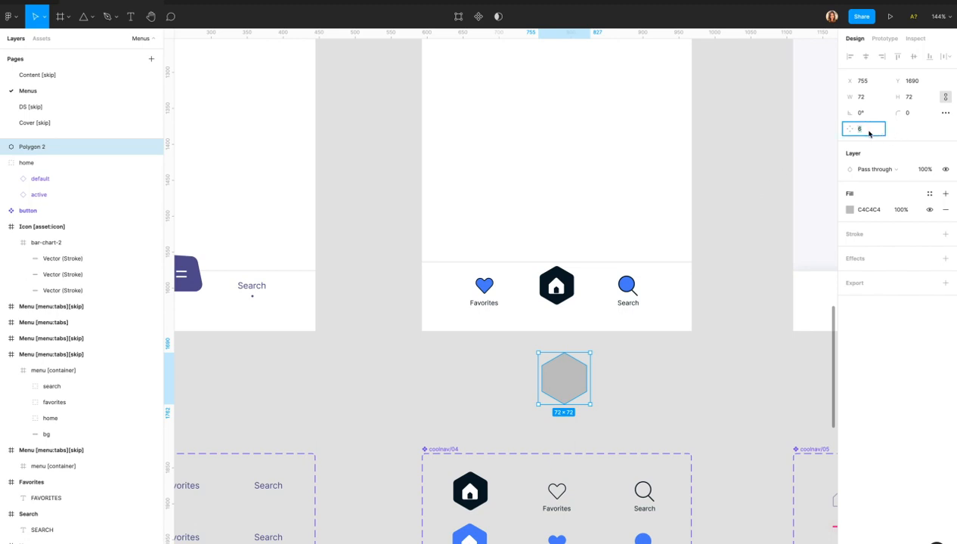
{"action": "type", "text": "10"}
{"action": "key", "text": "Return"}
{"action": "left_click", "coordinate": [867, 132]}
{"action": "type", "text": "12"}
{"action": "key", "text": "Return"}
{"action": "left_click", "coordinate": [866, 131]}
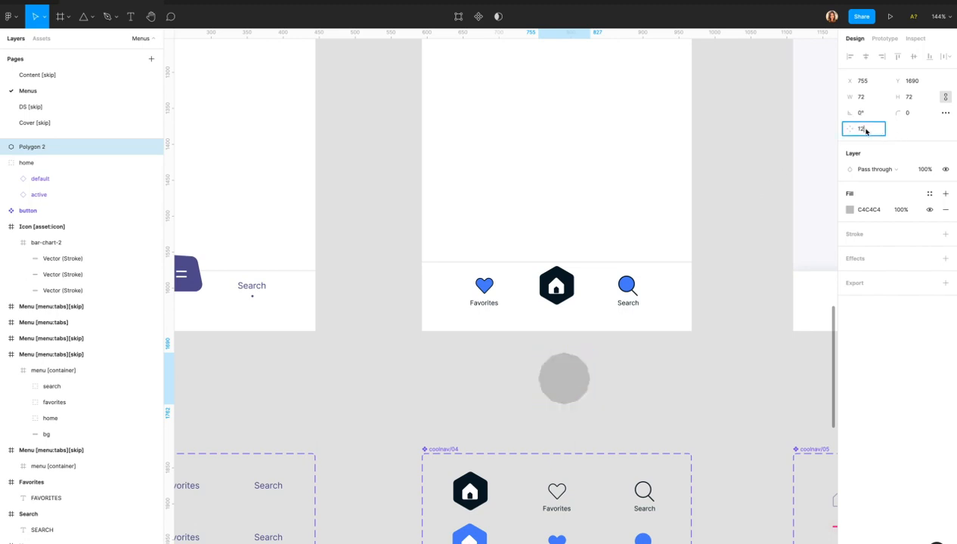
{"action": "type", "text": "6"}
{"action": "key", "text": "Return"}
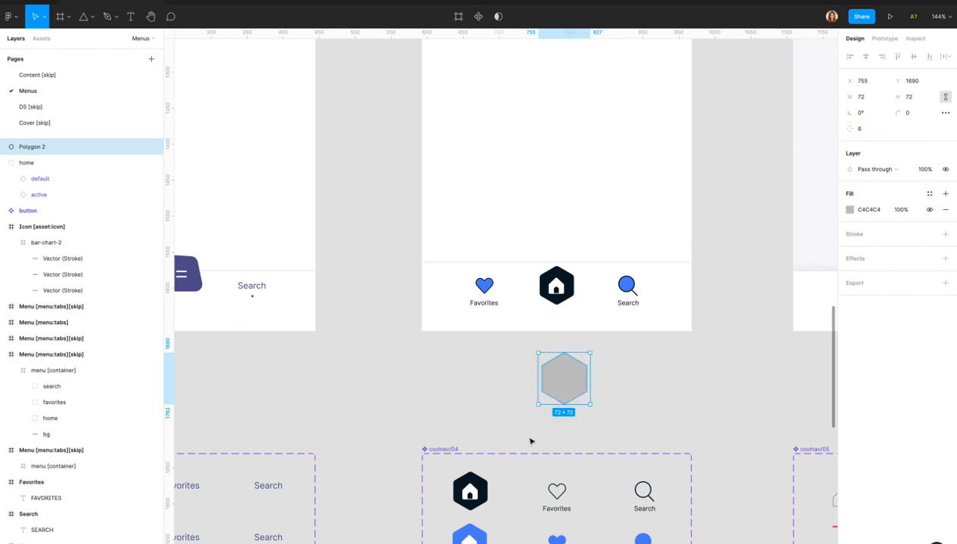
{"action": "scroll", "coordinate": [581, 422], "scroll_direction": "up", "scroll_amount": 5}
Nudge the hexagon and set its corner radius to 3, then 5.
{"action": "left_click_drag", "start_coordinate": [564, 354], "coordinate": [559, 357]}
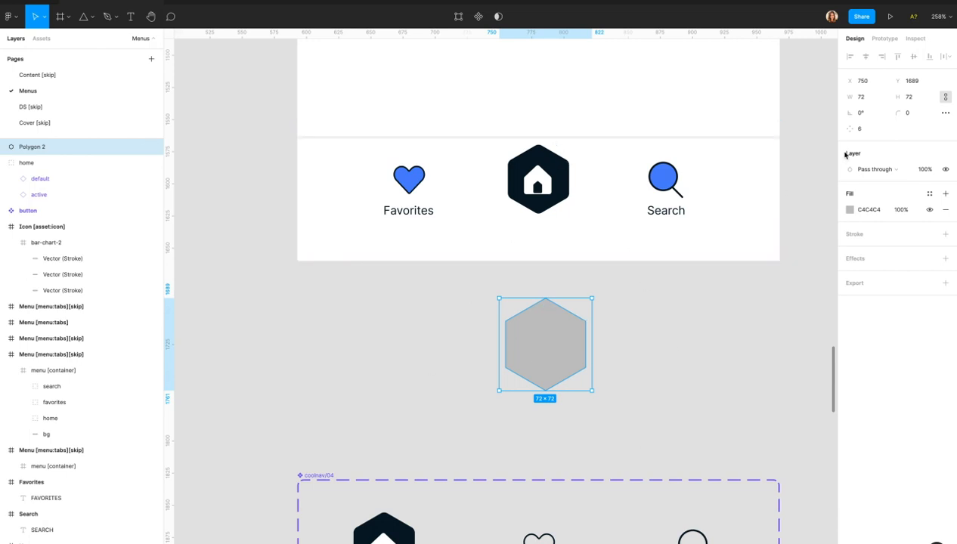
{"action": "left_click", "coordinate": [914, 112]}
{"action": "type", "text": "3"}
{"action": "key", "text": "Return"}
{"action": "left_click", "coordinate": [914, 111]}
{"action": "type", "text": "5"}
{"action": "key", "text": "Return"}
{"action": "key", "text": "Return"}
Give the selected hexagon vertices a corner radius of 10.
{"action": "left_click_drag", "start_coordinate": [620, 300], "coordinate": [578, 334]}
{"action": "left_click_drag", "start_coordinate": [491, 308], "coordinate": [528, 335]}
{"action": "left_click_drag", "start_coordinate": [654, 376], "coordinate": [652, 378]}
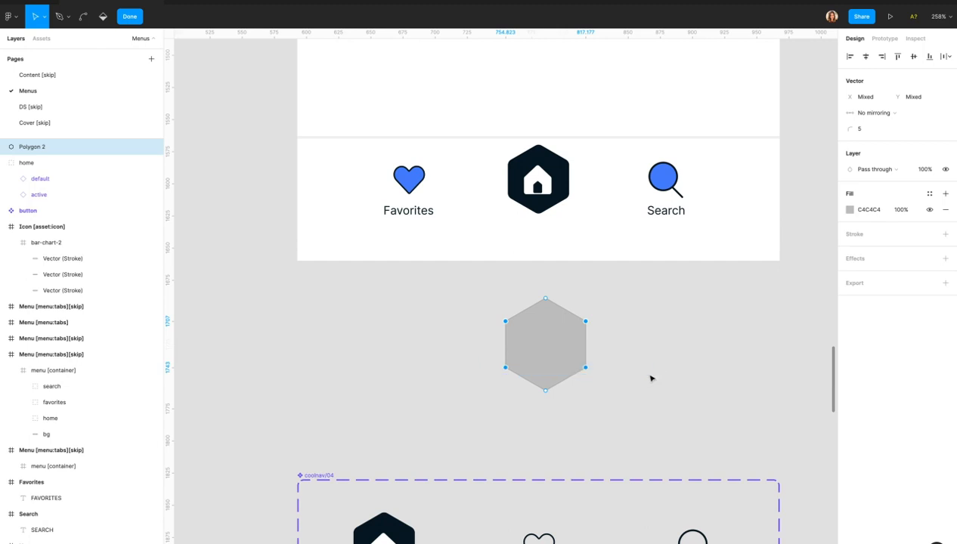
{"action": "left_click", "coordinate": [871, 130]}
{"action": "type", "text": "10"}
{"action": "key", "text": "Return"}
Exit vector editing and delete the grey hexagon Polygon 2.
{"action": "left_click", "coordinate": [634, 319]}
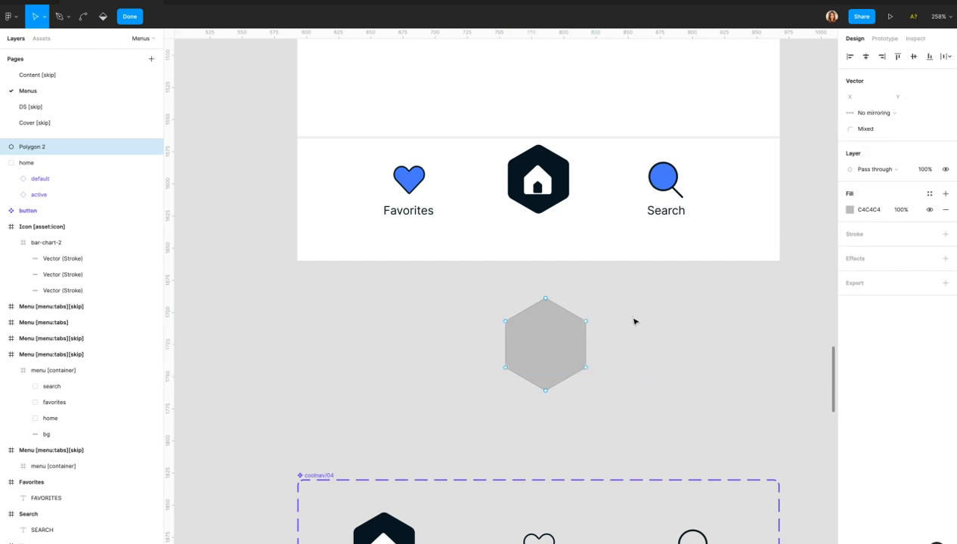
{"action": "key", "text": "Escape"}
{"action": "left_click", "coordinate": [556, 389]}
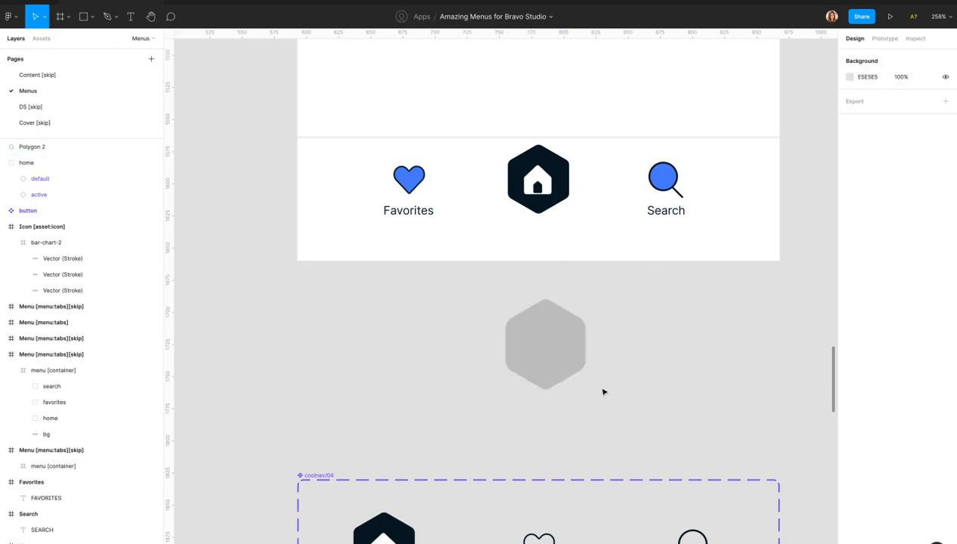
{"action": "left_click", "coordinate": [530, 311]}
{"action": "key", "text": "Delete"}
Append [skip] to the hexagon-icon Menu [menu:tabs] frame's name.
{"action": "scroll", "coordinate": [531, 311], "scroll_direction": "down", "scroll_amount": 5}
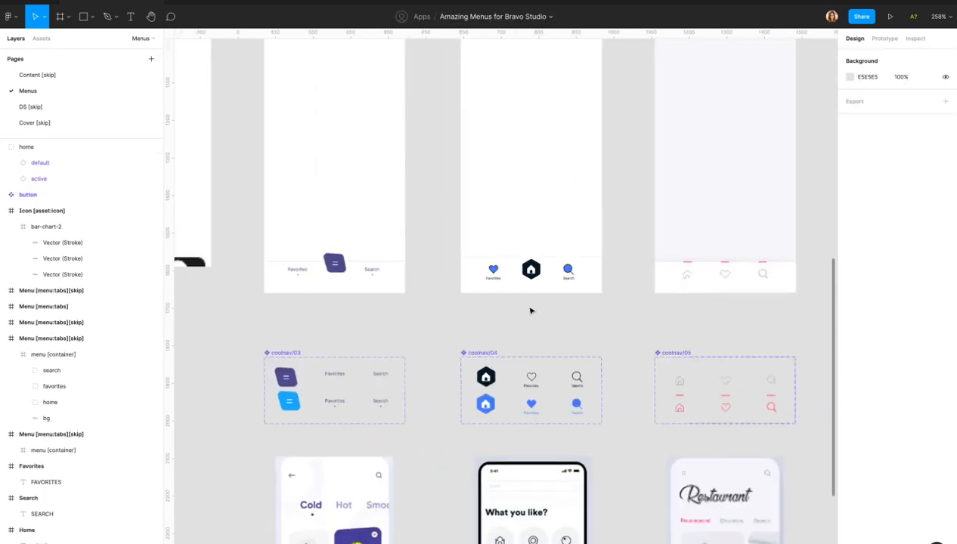
{"action": "left_click", "coordinate": [500, 96]}
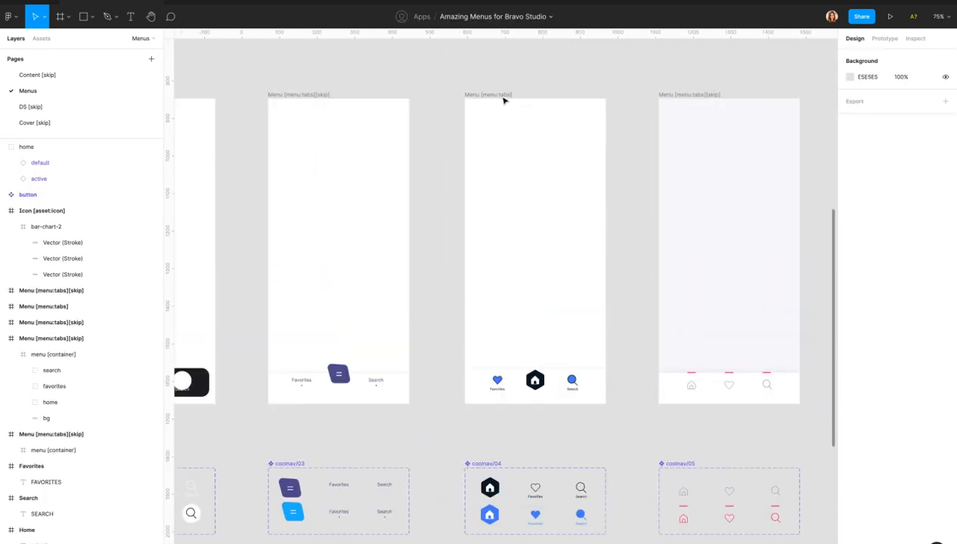
{"action": "double_click", "coordinate": [83, 307]}
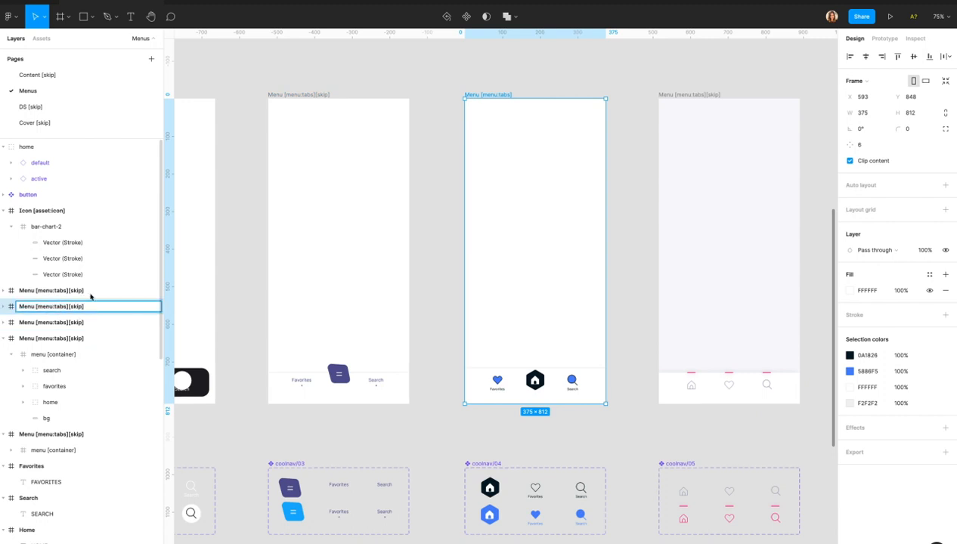
{"action": "type", "text": "[skip]"}
{"action": "key", "text": "Return"}
Rename the purple-button menu frame to 'Menu [menu:tabs]' without [skip].
{"action": "left_click", "coordinate": [79, 322]}
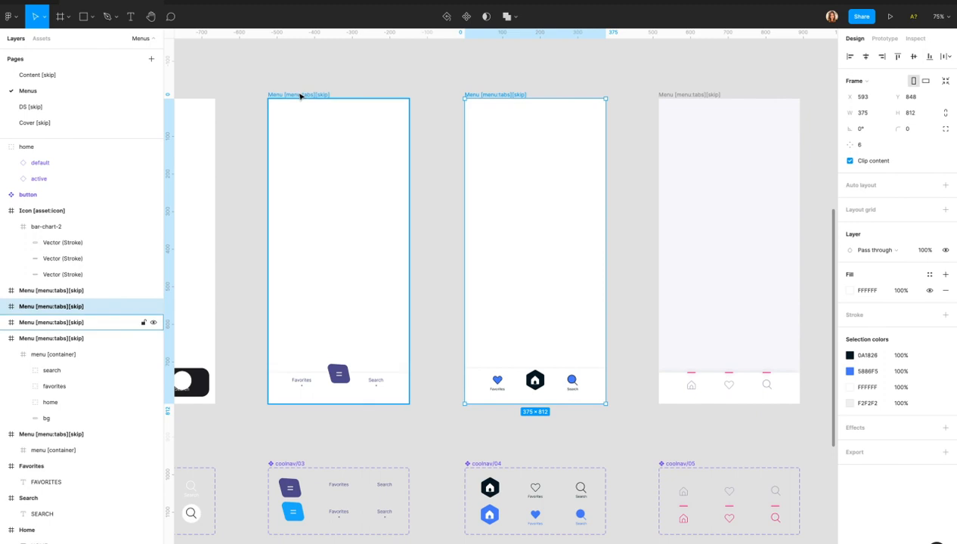
{"action": "double_click", "coordinate": [96, 323]}
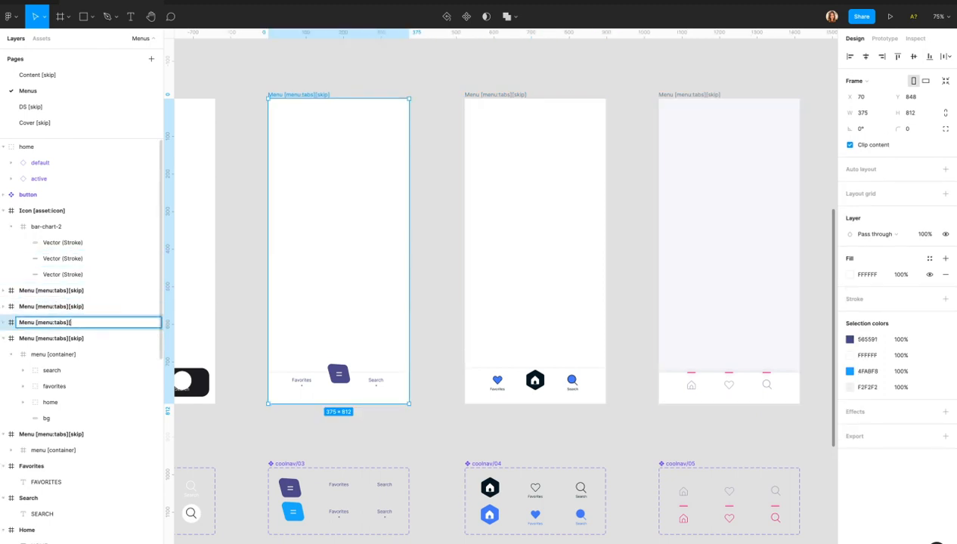
{"action": "key", "text": "Return"}
{"action": "left_click", "coordinate": [436, 282]}
Show the prototype connections between the menu frames.
{"action": "scroll", "coordinate": [437, 282], "scroll_direction": "left", "scroll_amount": 1}
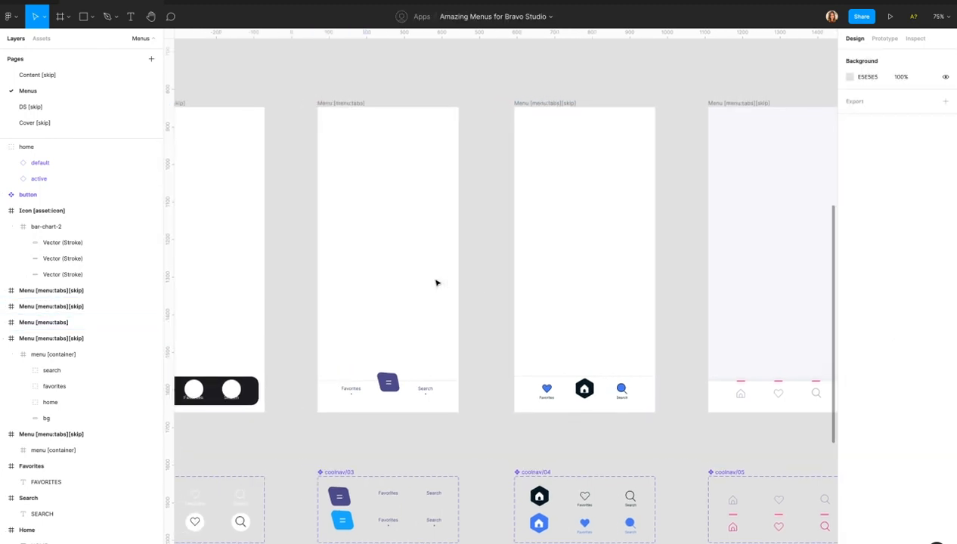
{"action": "scroll", "coordinate": [436, 283], "scroll_direction": "down", "scroll_amount": 5}
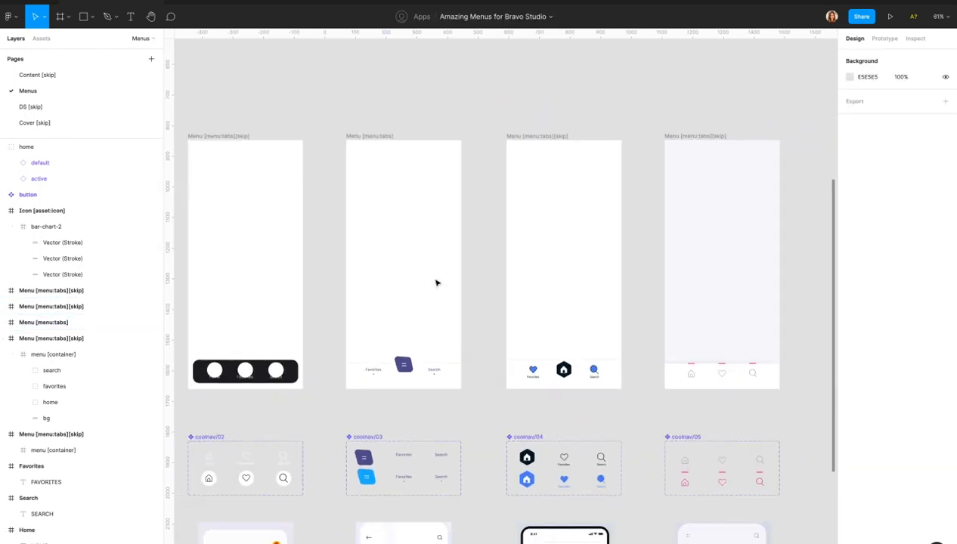
{"action": "left_click", "coordinate": [886, 38]}
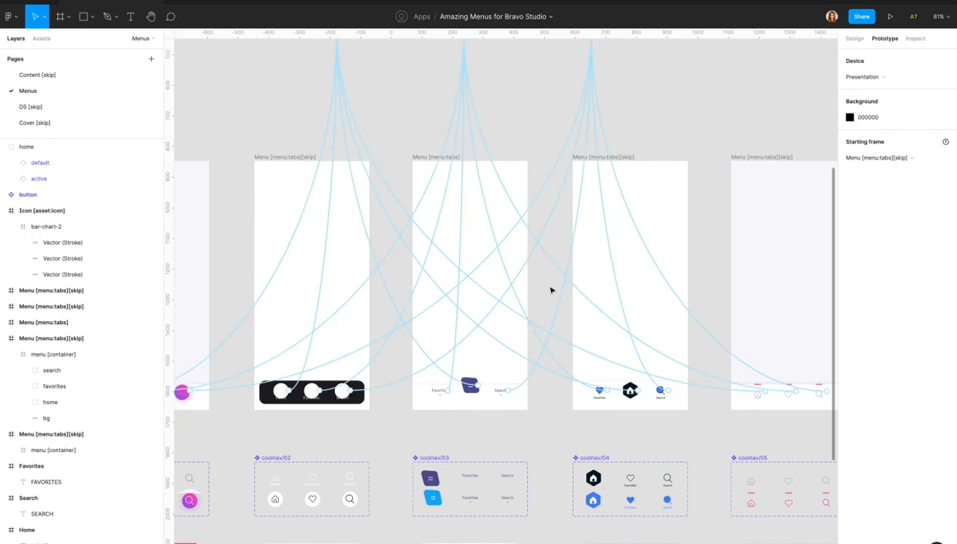
{"action": "scroll", "coordinate": [436, 371], "scroll_direction": "up", "scroll_amount": 4}
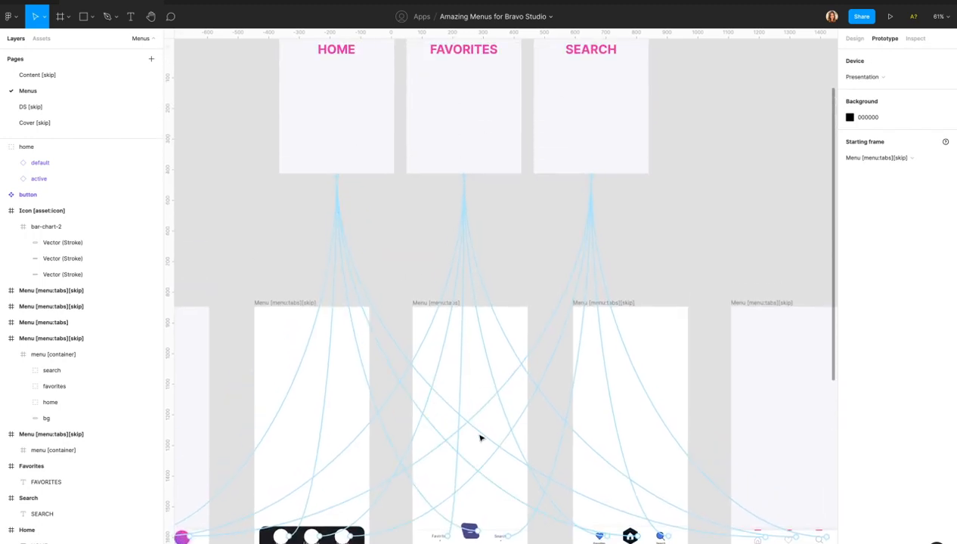
Inspect the Search tab's prototype interaction in the active menu.
{"action": "scroll", "coordinate": [491, 498], "scroll_direction": "down", "scroll_amount": 3}
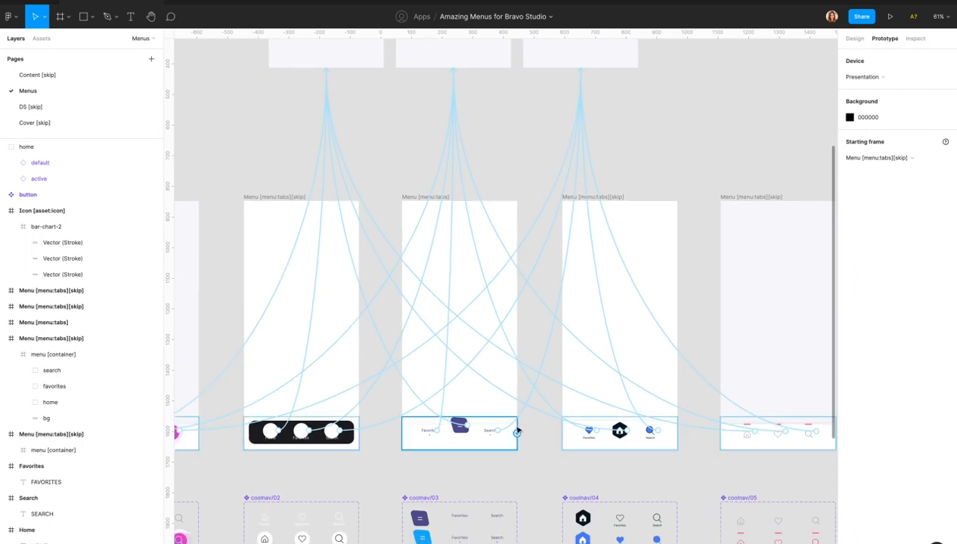
{"action": "left_click", "coordinate": [518, 416]}
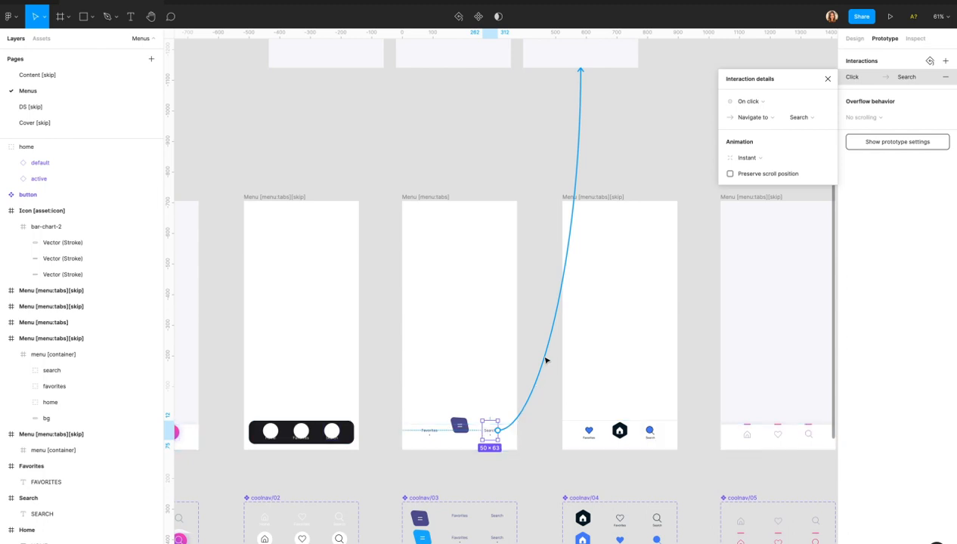
{"action": "scroll", "coordinate": [555, 154], "scroll_direction": "down", "scroll_amount": 5}
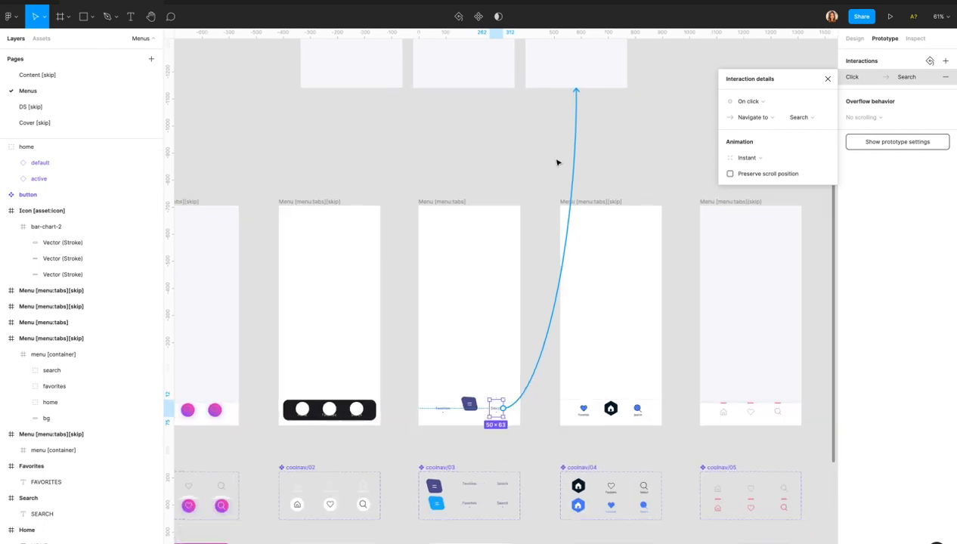
{"action": "scroll", "coordinate": [557, 162], "scroll_direction": "up", "scroll_amount": 2}
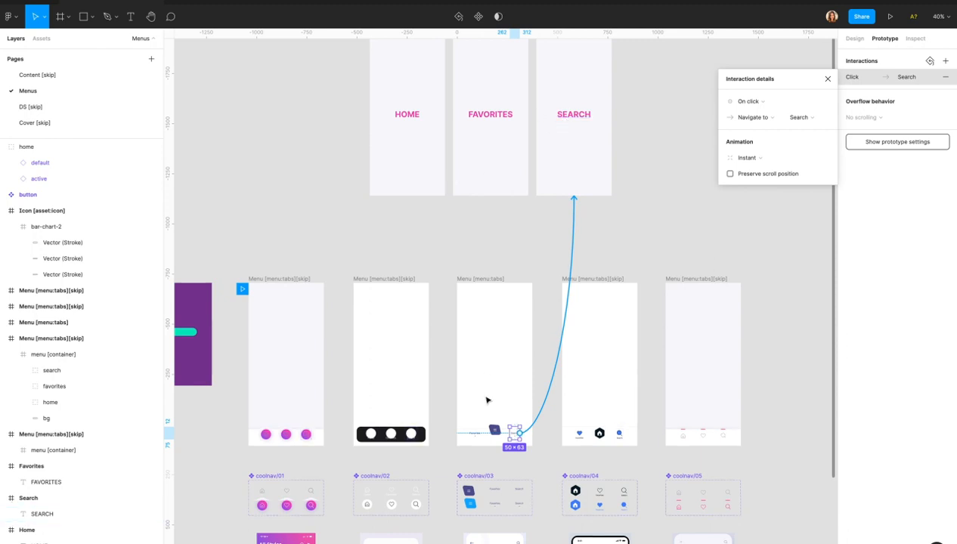
Confirm home, search and favorites default states link to Home, Search and Favorites, then return to Bravo.
{"action": "left_click", "coordinate": [494, 432]}
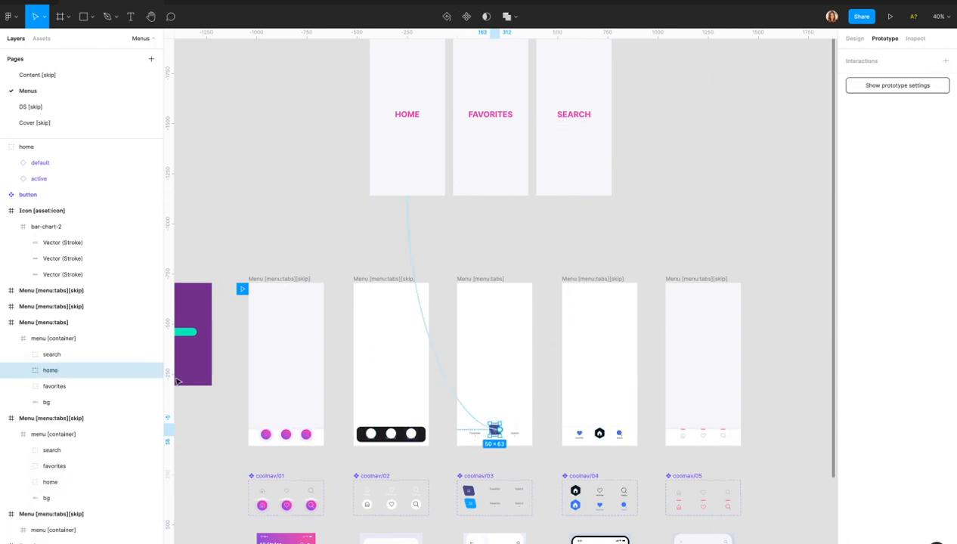
{"action": "left_click", "coordinate": [21, 371]}
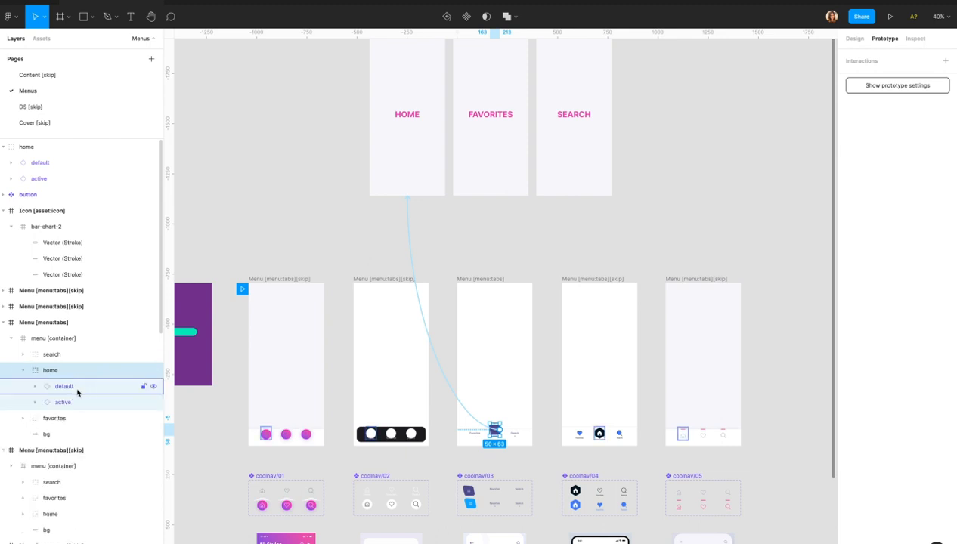
{"action": "left_click", "coordinate": [74, 388]}
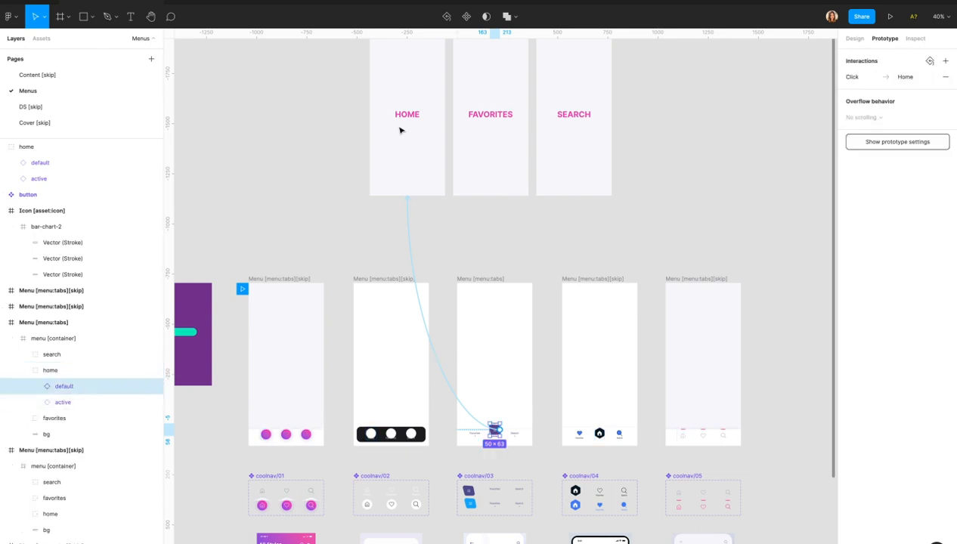
{"action": "left_click", "coordinate": [23, 354]}
{"action": "left_click", "coordinate": [63, 371]}
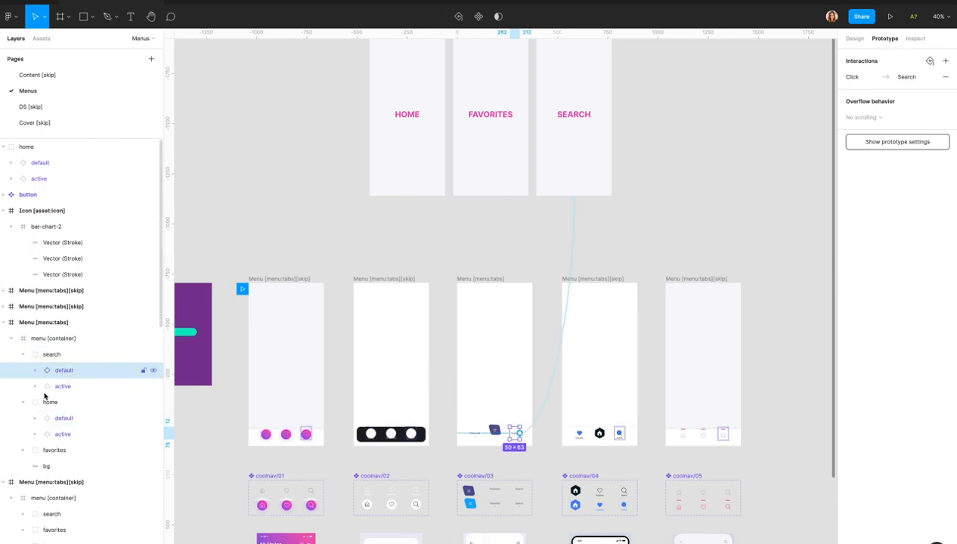
{"action": "left_click", "coordinate": [23, 451]}
{"action": "left_click", "coordinate": [76, 466]}
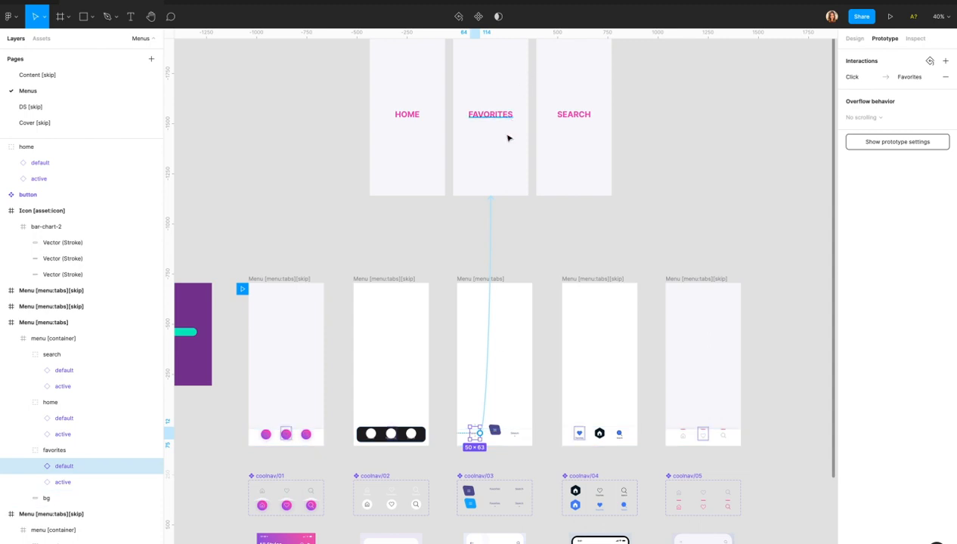
{"action": "left_click", "coordinate": [539, 249]}
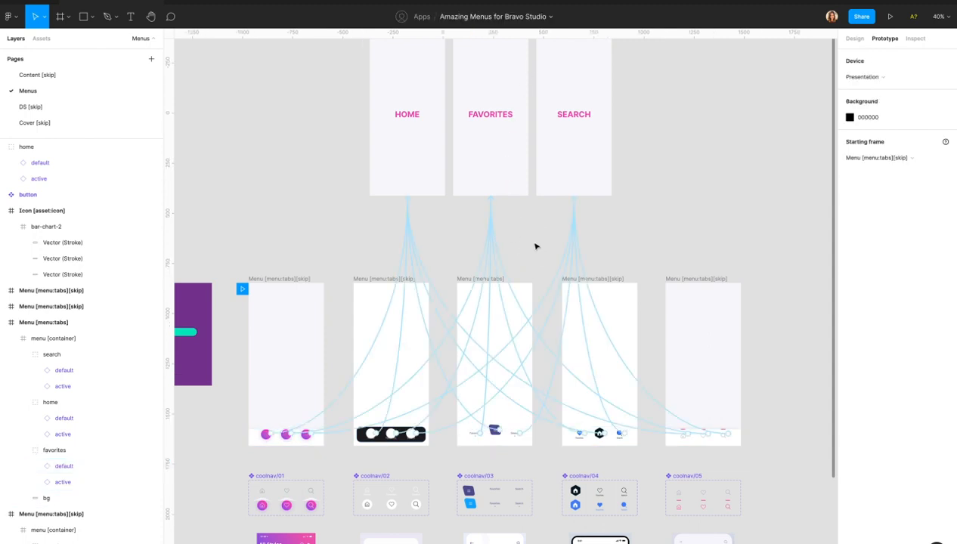
{"action": "key", "text": "super+Tab"}
{"action": "key", "text": "super+Tab"}
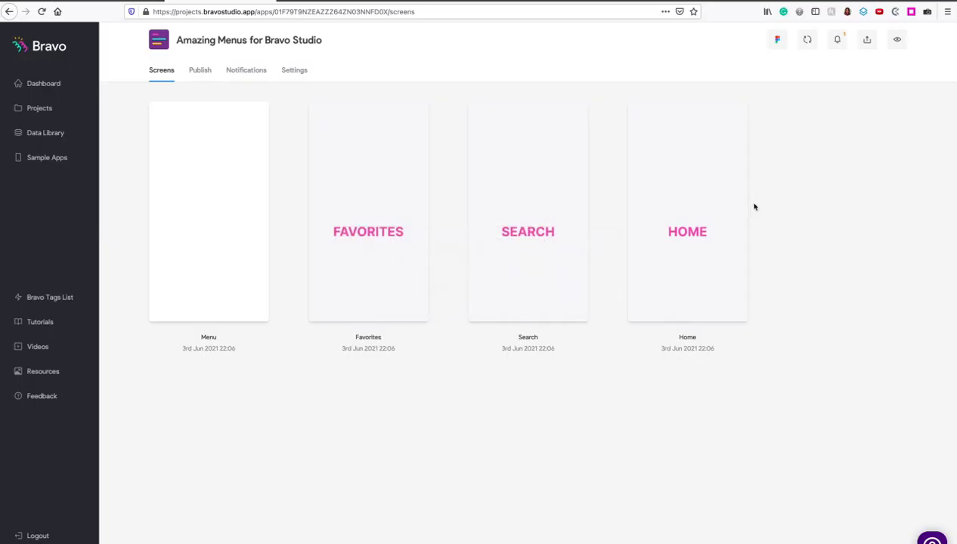
Sync Bravo with the latest Figma design, preview the purple-button menu, and return to Figma.
{"action": "key", "text": "super+Tab"}
{"action": "key", "text": "super+Tab"}
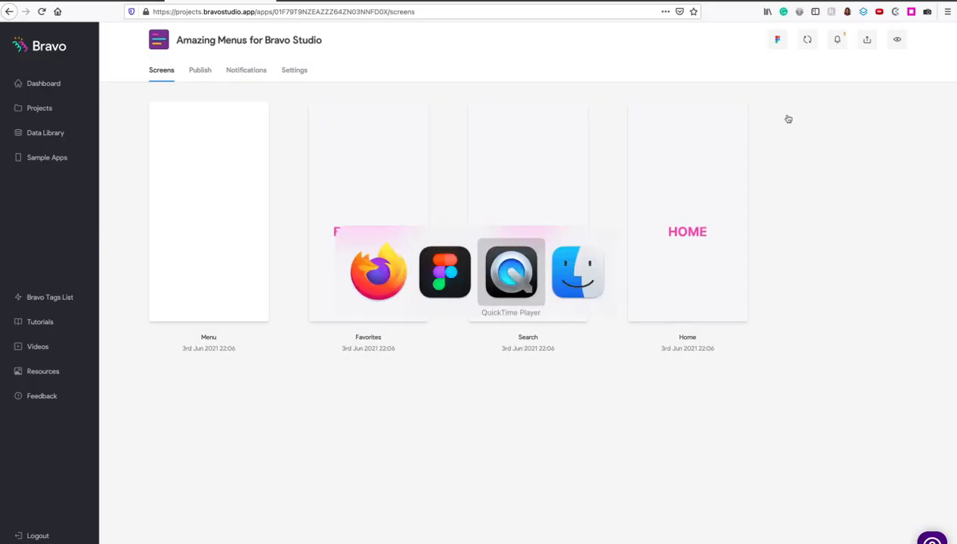
{"action": "key", "text": "super+Tab"}
{"action": "left_click", "coordinate": [807, 40]}
{"action": "key", "text": "super+Tab"}
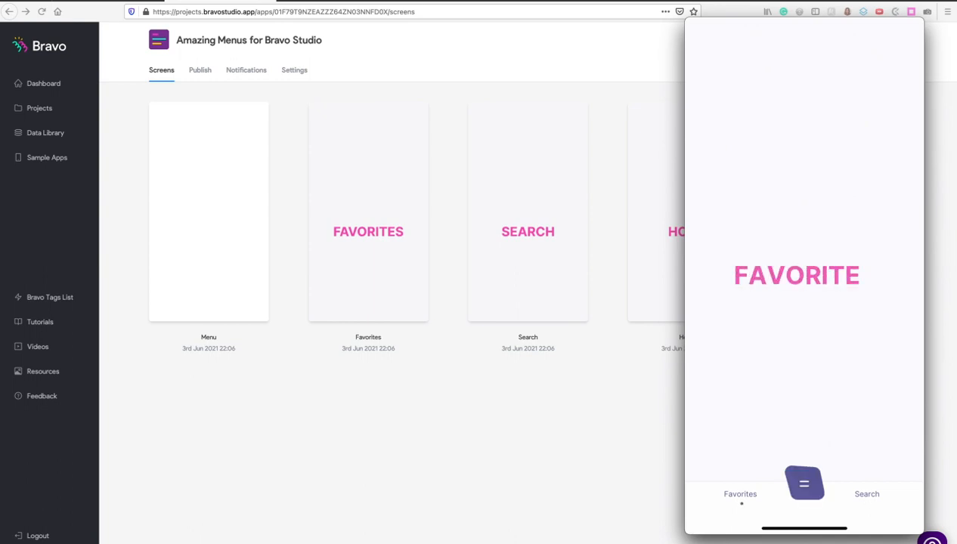
{"action": "key", "text": "super+Tab"}
{"action": "key", "text": "super+Tab"}
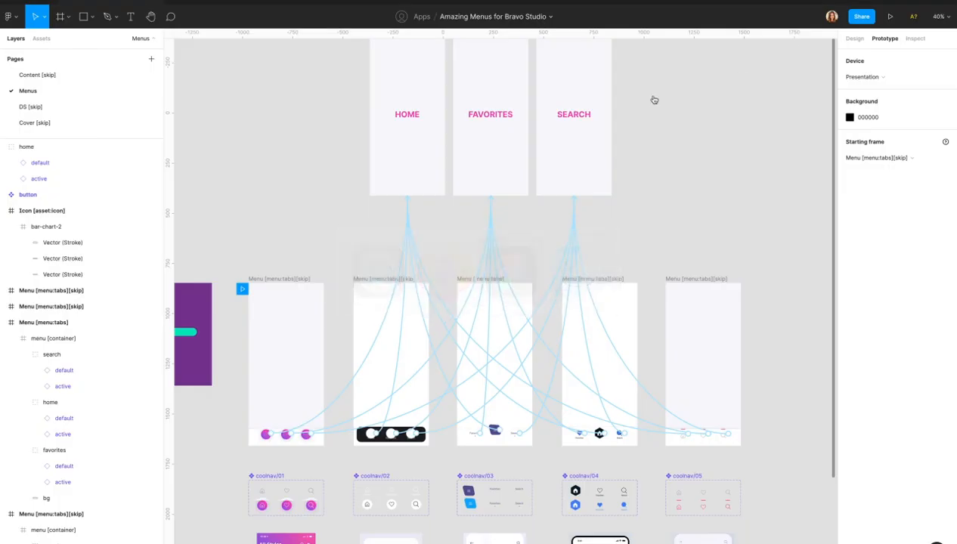
Zoom into coolnav/03 and open the purple button shape, Rectangle 8, for vertex editing.
{"action": "scroll", "coordinate": [499, 454], "scroll_direction": "up", "scroll_amount": 5}
{"action": "scroll", "coordinate": [500, 453], "scroll_direction": "up", "scroll_amount": 5}
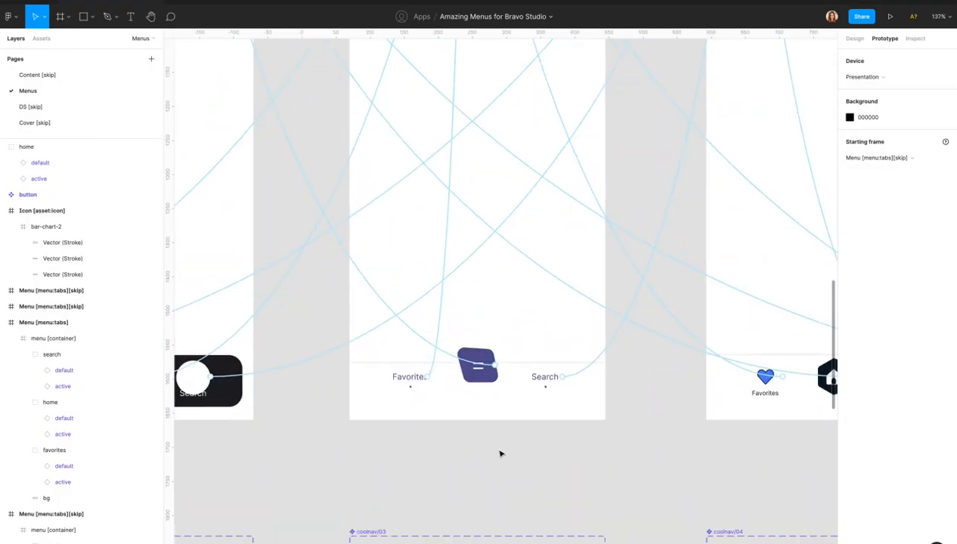
{"action": "scroll", "coordinate": [500, 454], "scroll_direction": "down", "scroll_amount": 3}
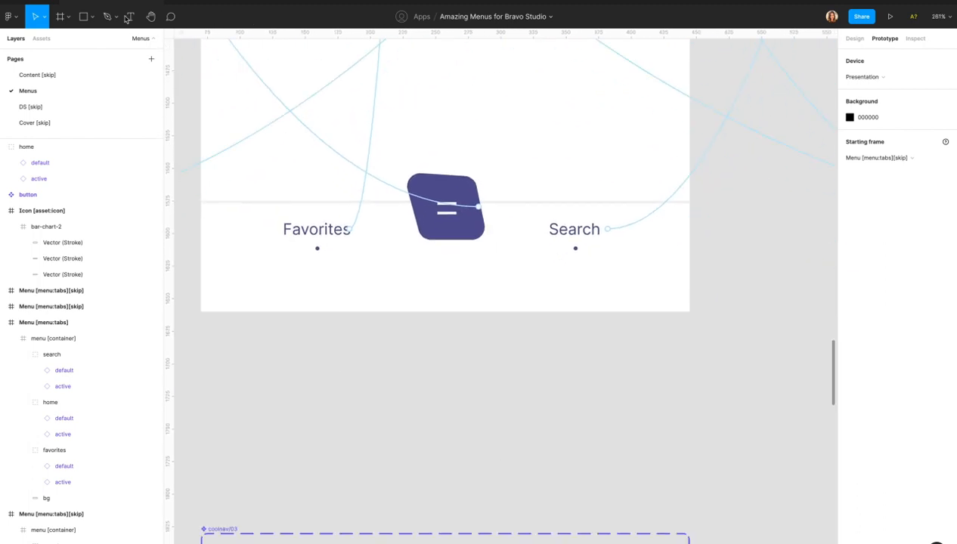
{"action": "left_click", "coordinate": [377, 288]}
{"action": "scroll", "coordinate": [377, 289], "scroll_direction": "down", "scroll_amount": 6}
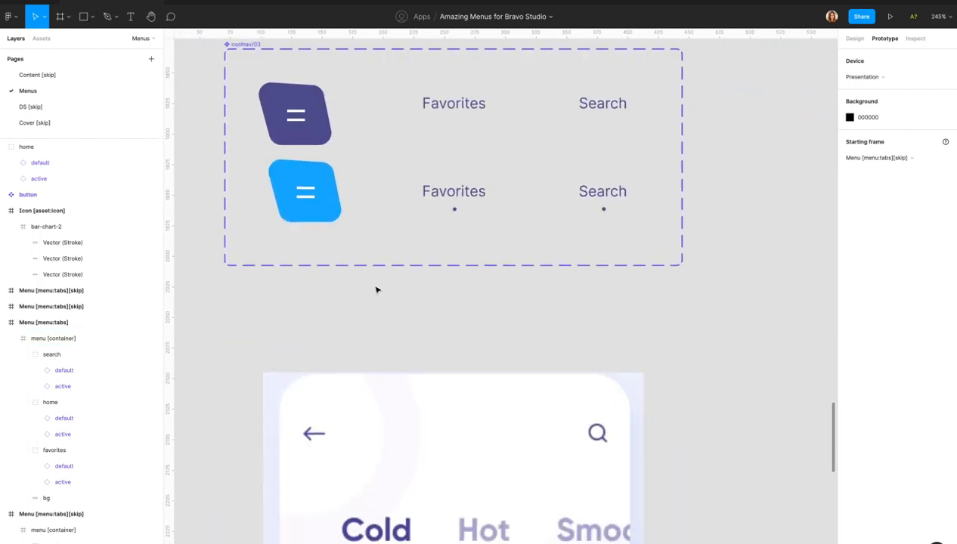
{"action": "left_click", "coordinate": [345, 135]}
{"action": "double_click", "coordinate": [345, 136]}
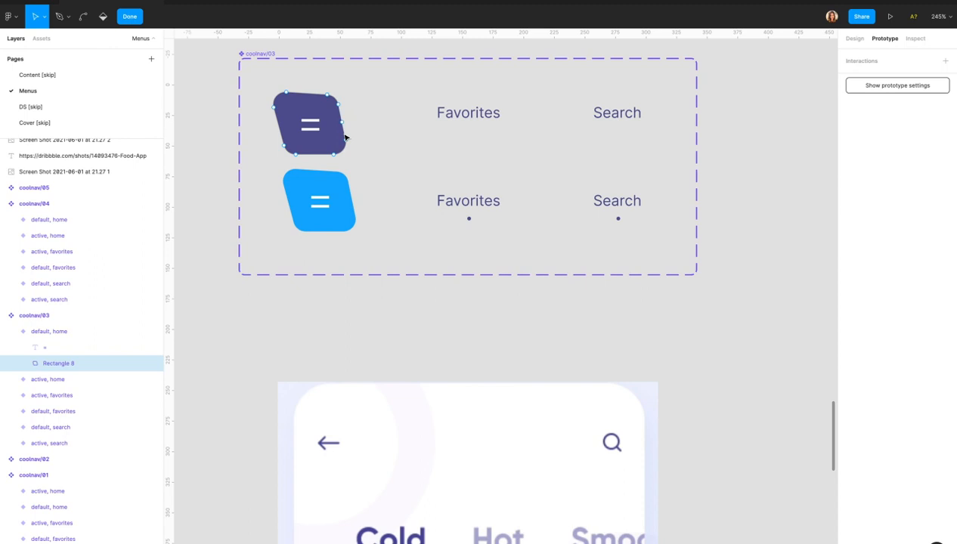
{"action": "left_click", "coordinate": [285, 296]}
Draw a test square below the menu frame and round its corners to 10.
{"action": "left_click", "coordinate": [81, 19]}
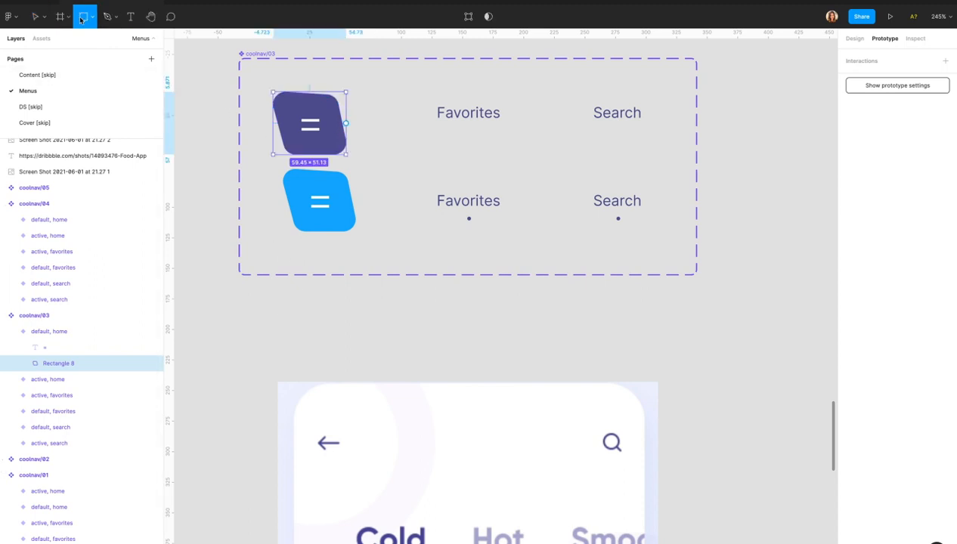
{"action": "left_click_drag", "start_coordinate": [447, 300], "coordinate": [512, 364]}
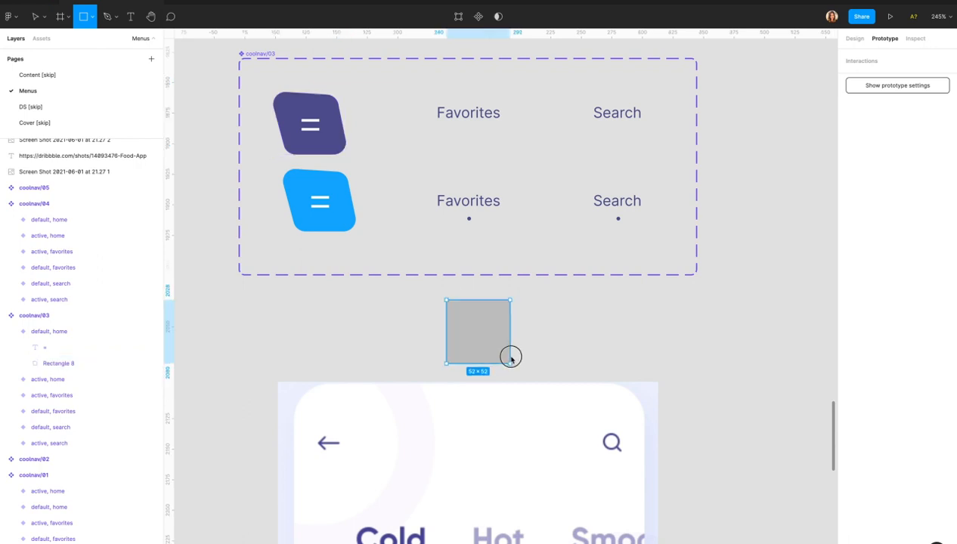
{"action": "left_click", "coordinate": [852, 40]}
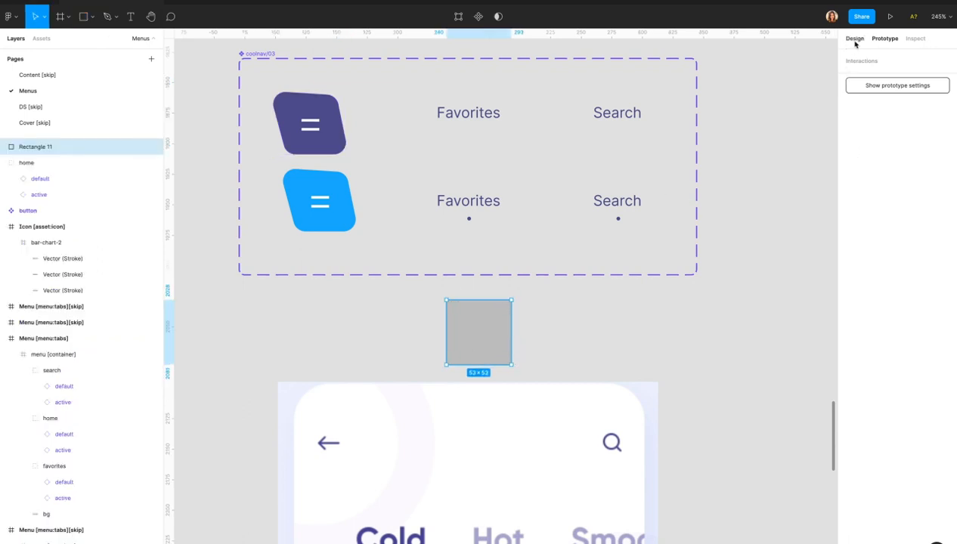
{"action": "double_click", "coordinate": [471, 340]}
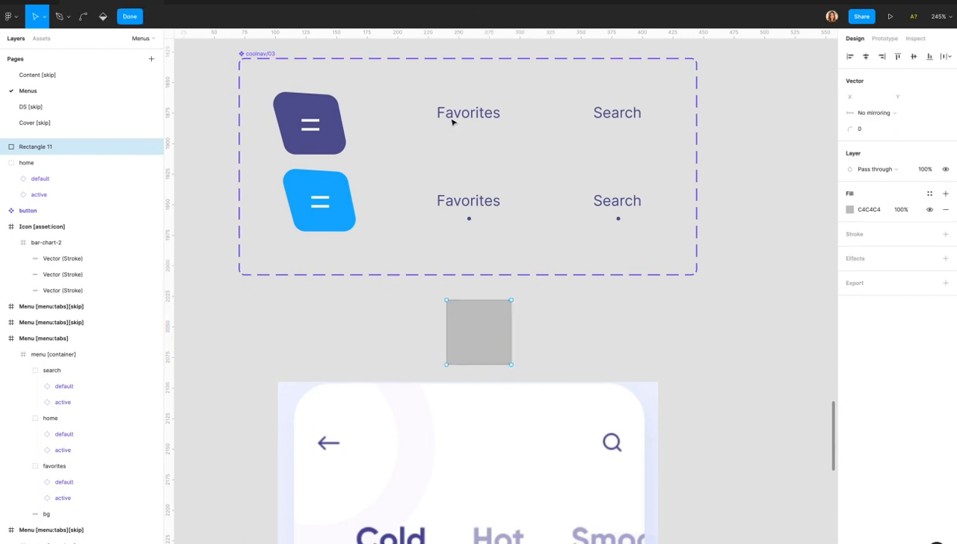
{"action": "key", "text": "Escape"}
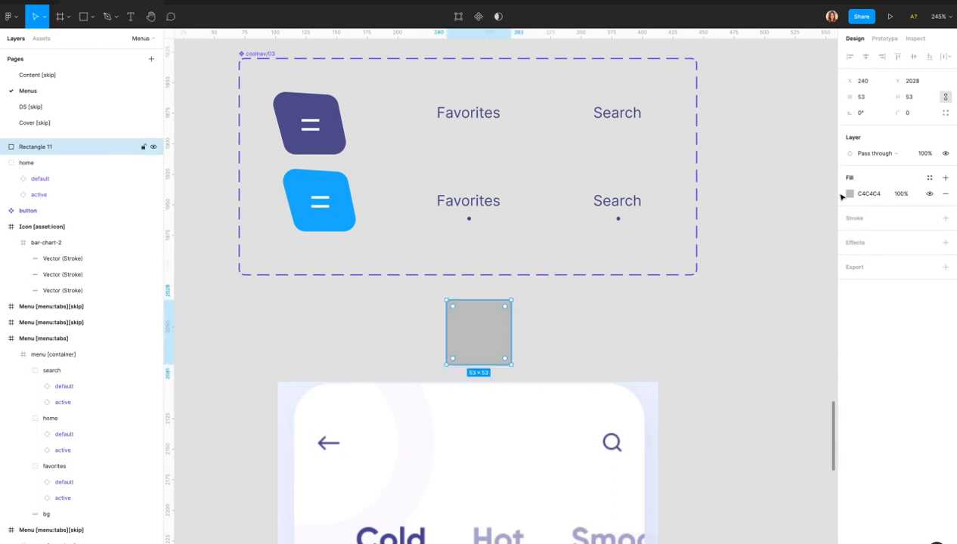
{"action": "left_click", "coordinate": [912, 113]}
{"action": "key", "text": "Return"}
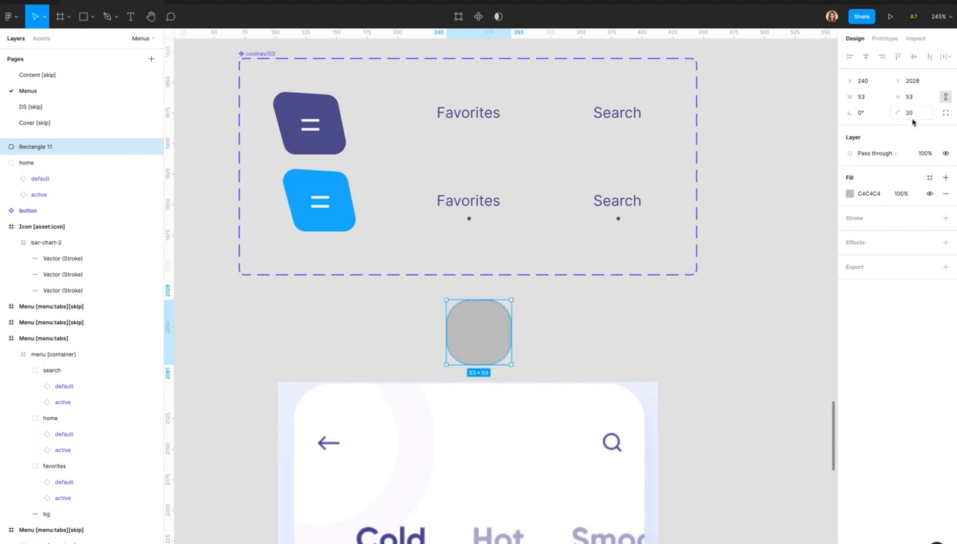
{"action": "left_click", "coordinate": [909, 113]}
{"action": "key", "text": "Return"}
{"action": "key", "text": "Escape"}
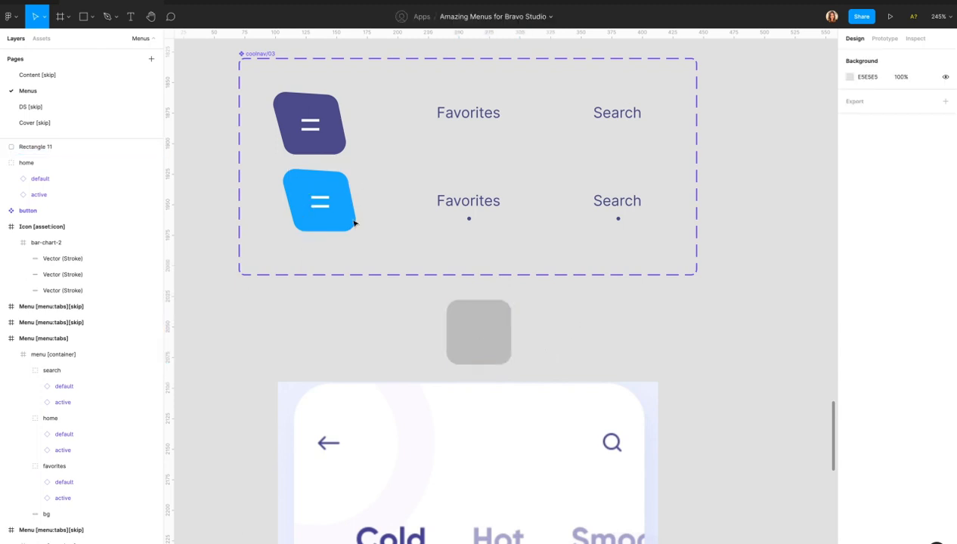
Nudge the test shape's top-right corner point down by 10.
{"action": "left_click", "coordinate": [484, 352]}
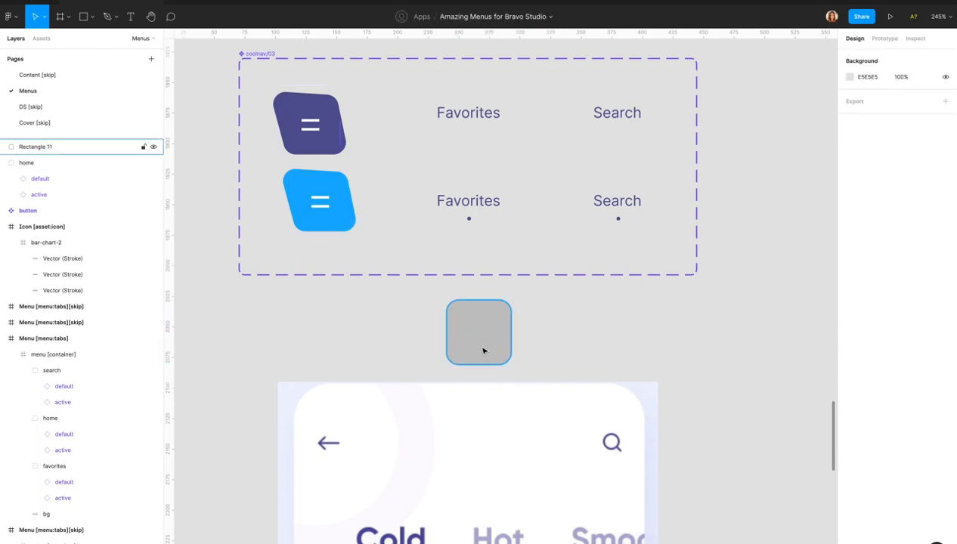
{"action": "key", "text": "Return"}
{"action": "left_click", "coordinate": [511, 301]}
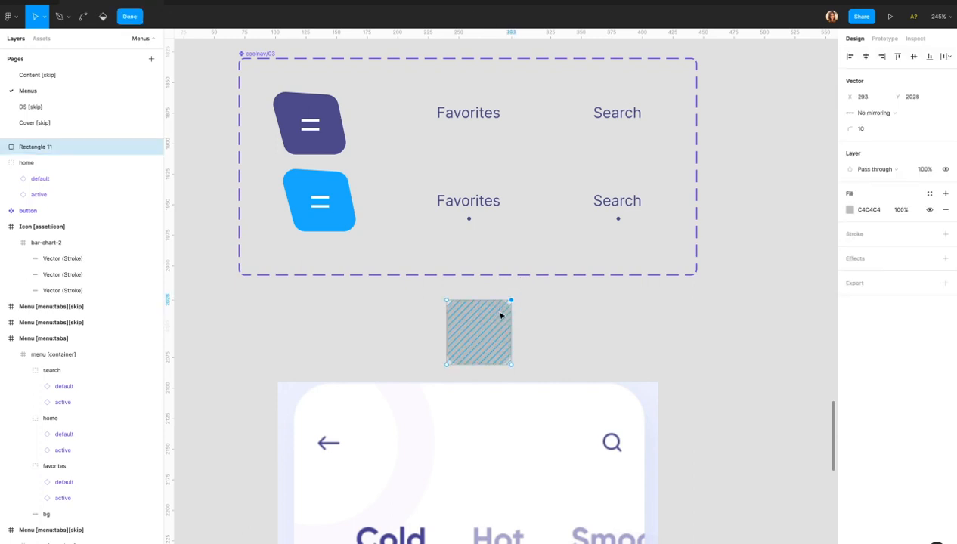
{"action": "key", "text": "shift+Down"}
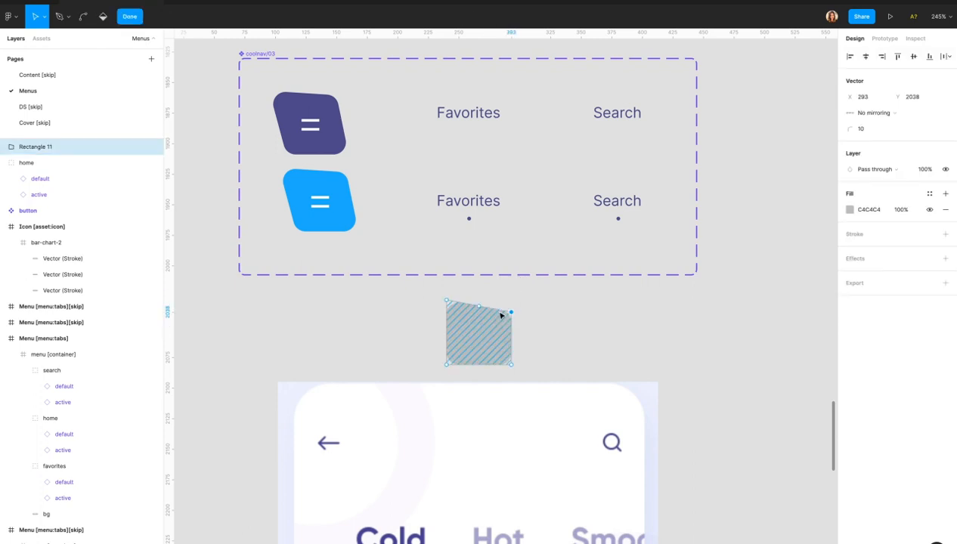
{"action": "left_click", "coordinate": [518, 300]}
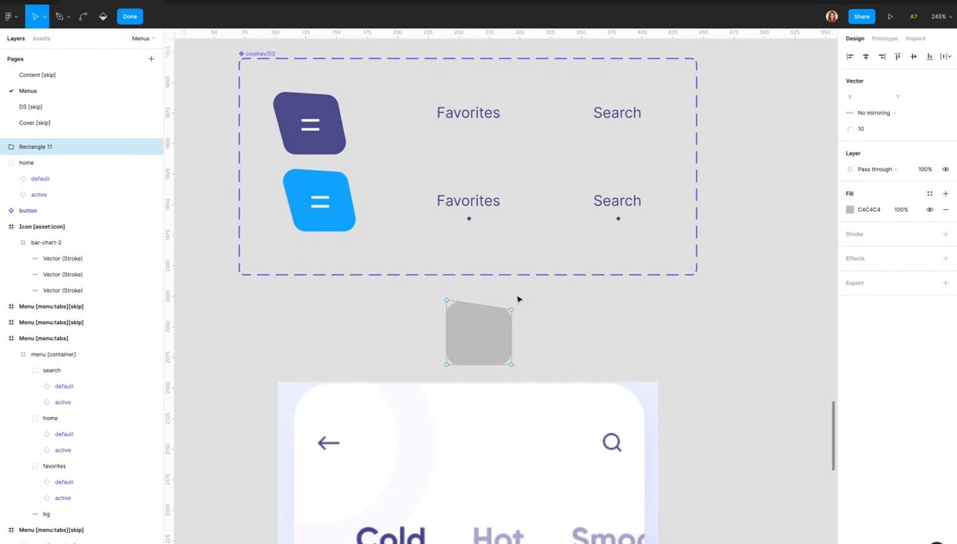
{"action": "left_click", "coordinate": [454, 350]}
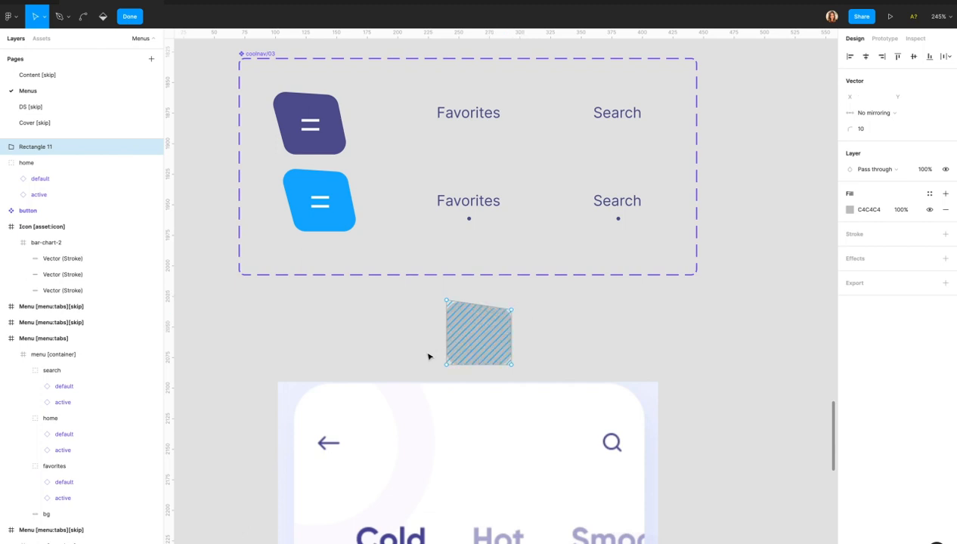
{"action": "key", "text": "Escape"}
{"action": "left_click", "coordinate": [467, 348]}
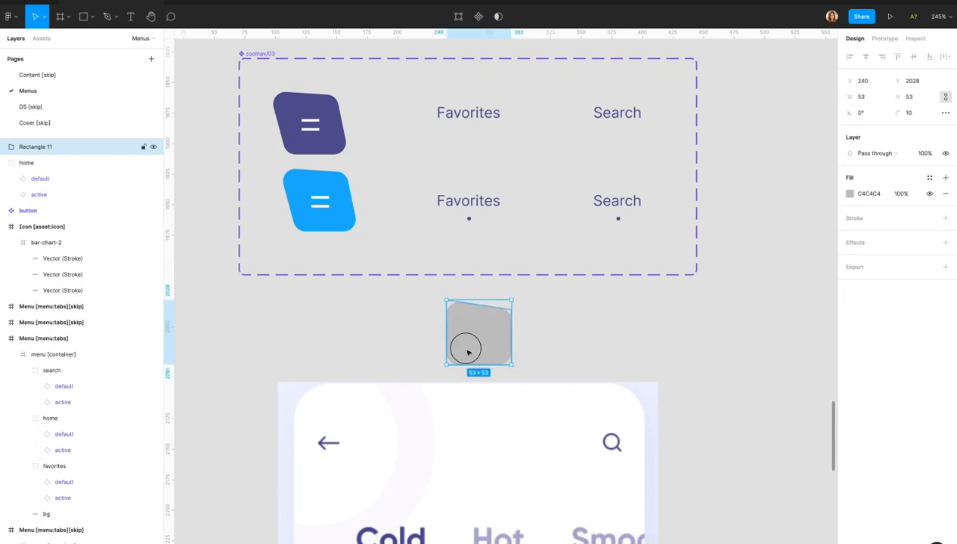
Skew the test shape by shifting its bottom points right, then delete it.
{"action": "double_click", "coordinate": [481, 353]}
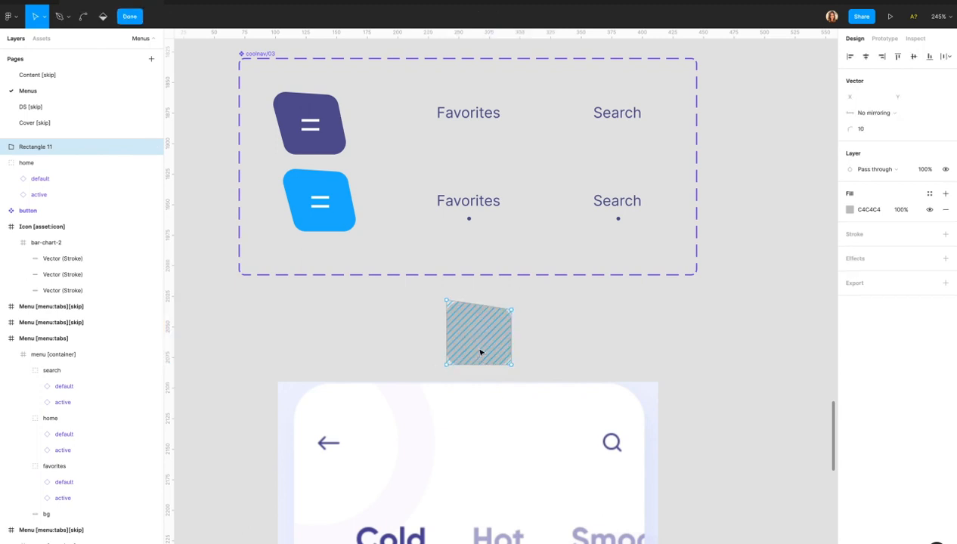
{"action": "left_click_drag", "start_coordinate": [428, 351], "coordinate": [519, 369]}
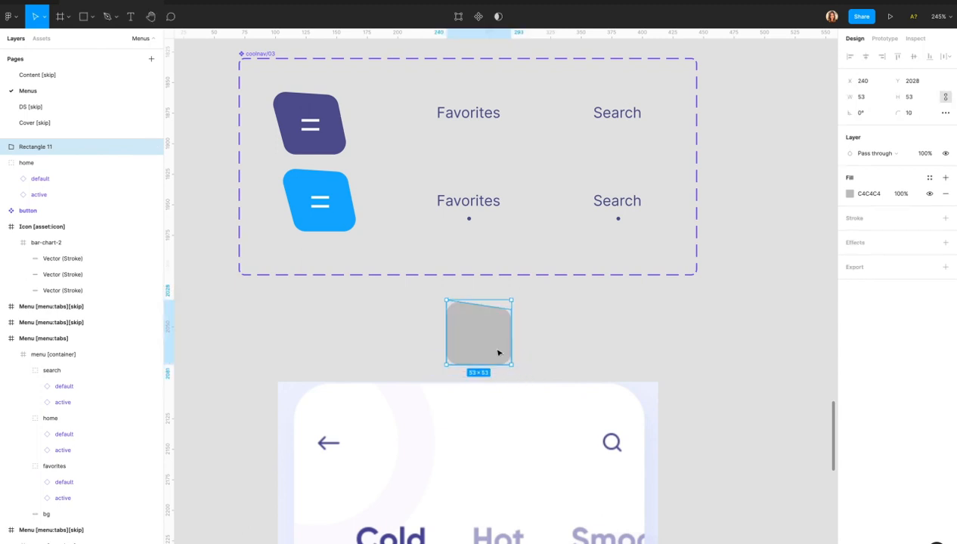
{"action": "key", "text": "Return"}
{"action": "left_click_drag", "start_coordinate": [431, 356], "coordinate": [534, 380]}
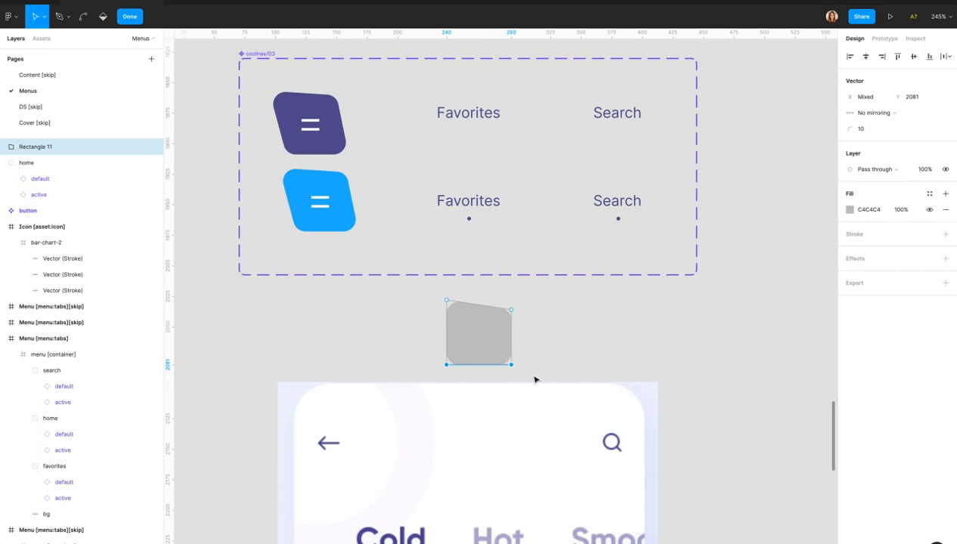
{"action": "key", "text": "shift+Right"}
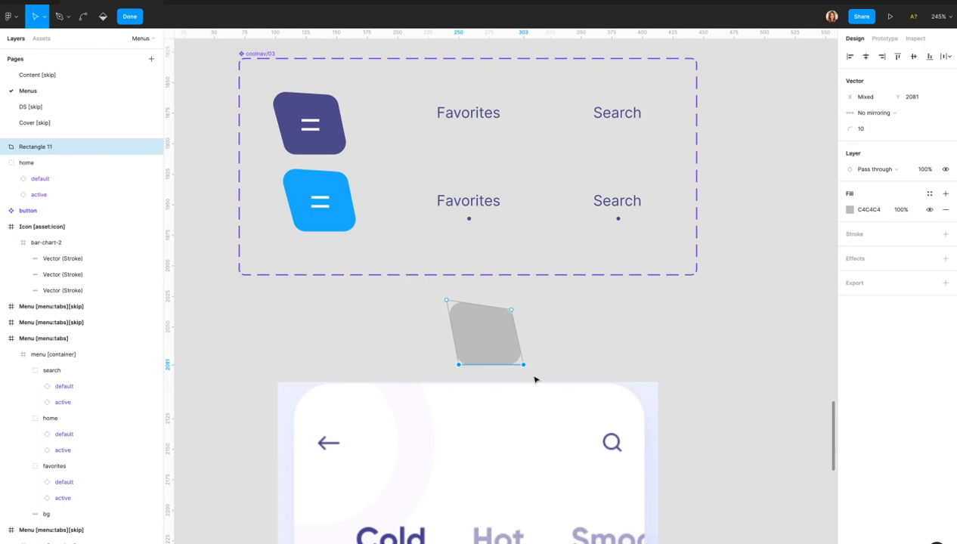
{"action": "left_click", "coordinate": [548, 361]}
{"action": "key", "text": "Escape"}
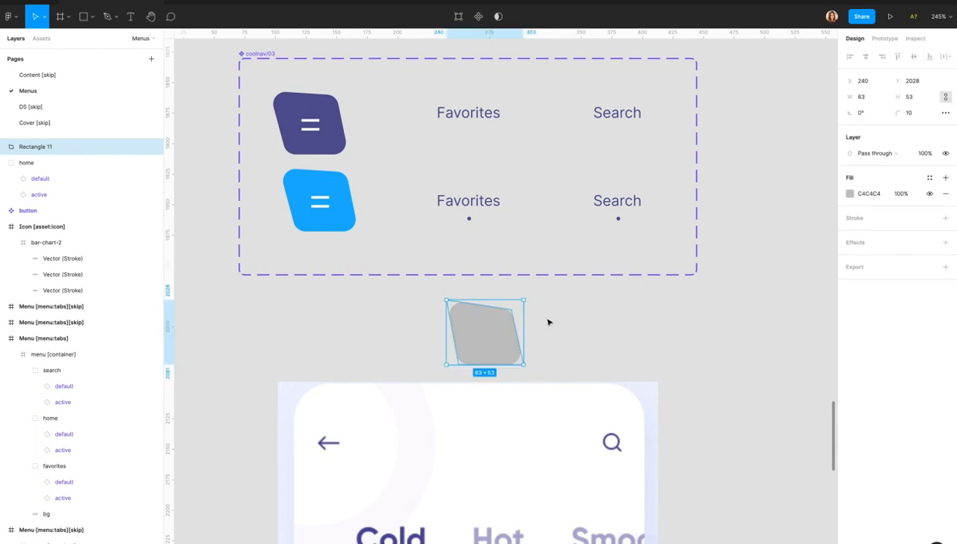
{"action": "left_click", "coordinate": [543, 337]}
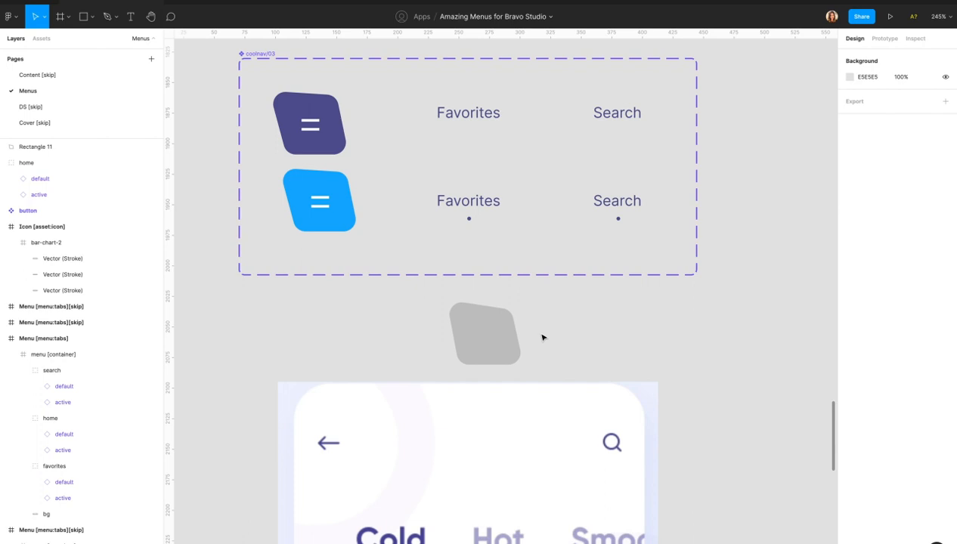
{"action": "left_click", "coordinate": [500, 331]}
{"action": "key", "text": "Delete"}
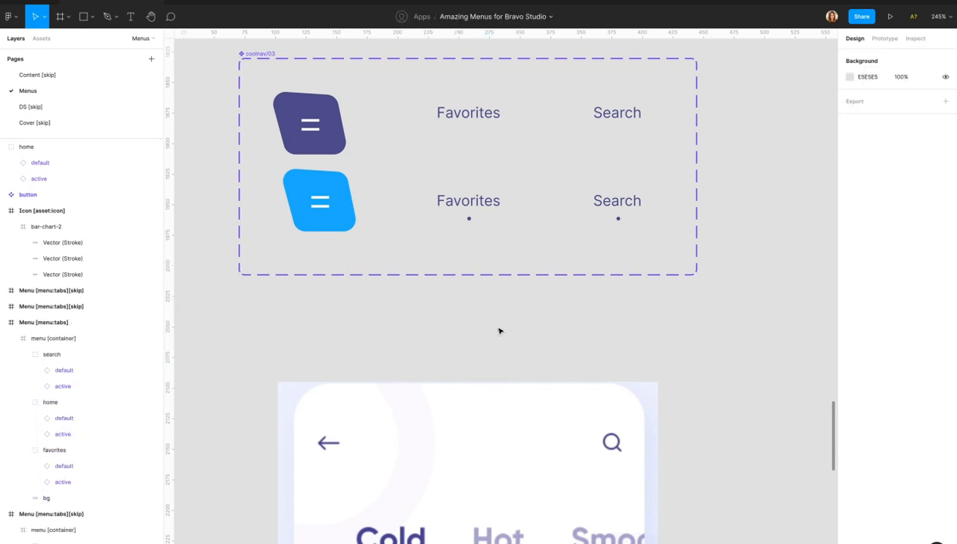
Flatten coolnav/03's blue active home background shape into a vector, then switch to Bravo Studio.
{"action": "left_click", "coordinate": [326, 106]}
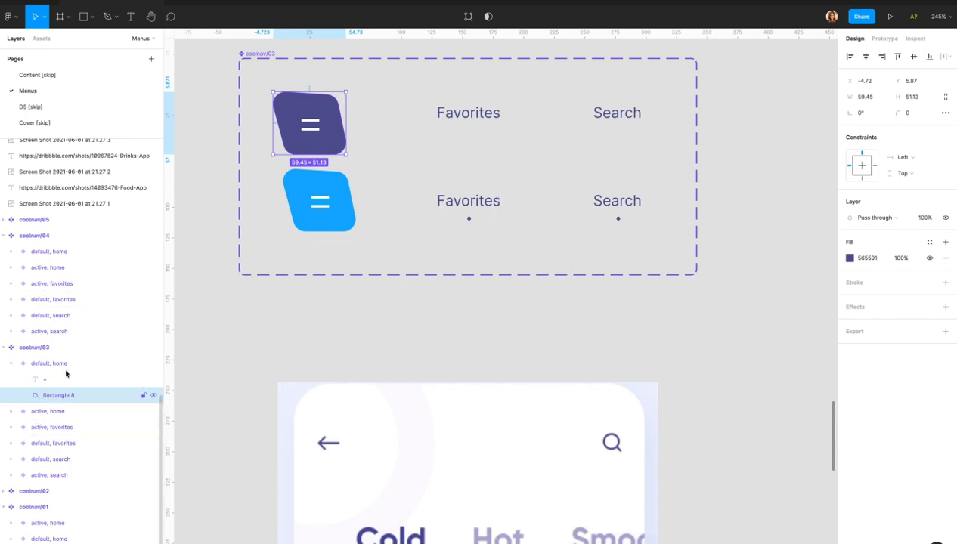
{"action": "double_click", "coordinate": [319, 181]}
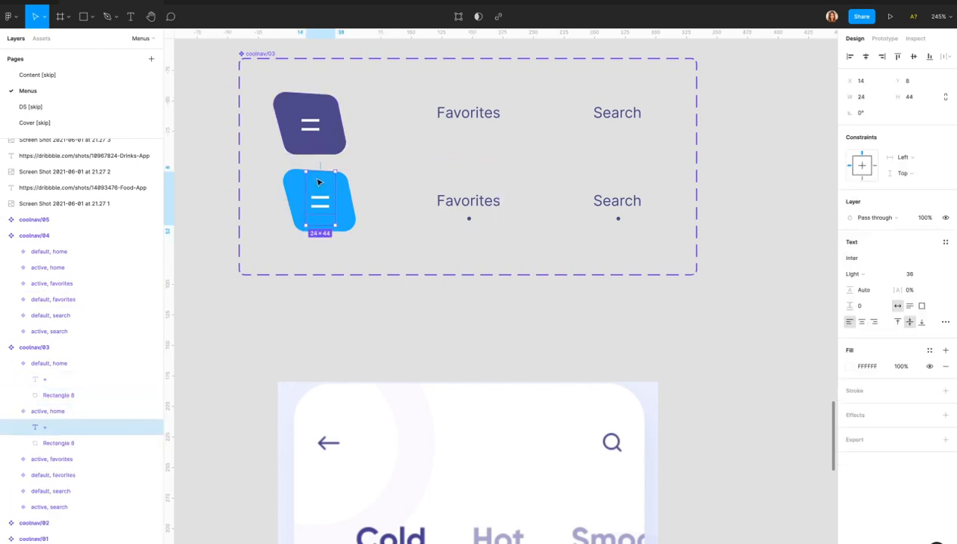
{"action": "left_click", "coordinate": [354, 206]}
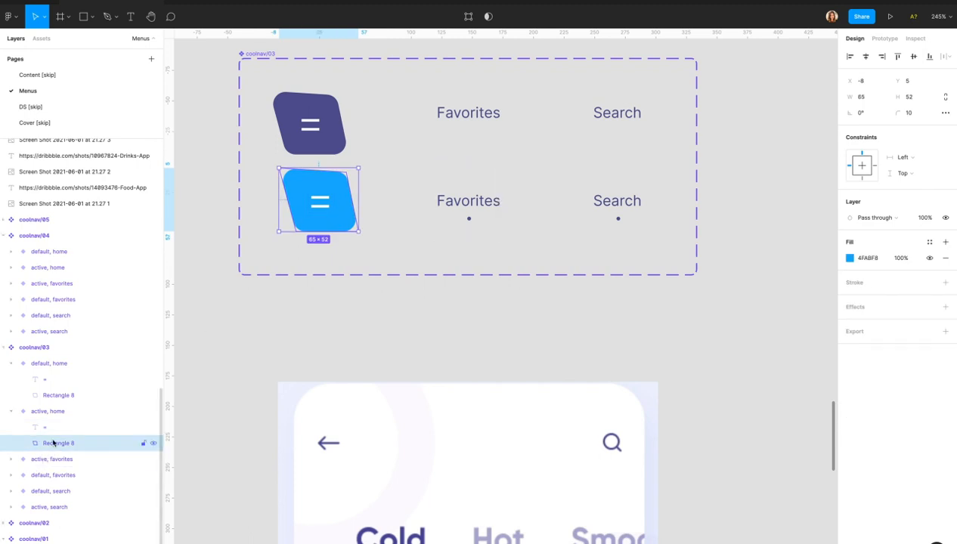
{"action": "left_click", "coordinate": [51, 396]}
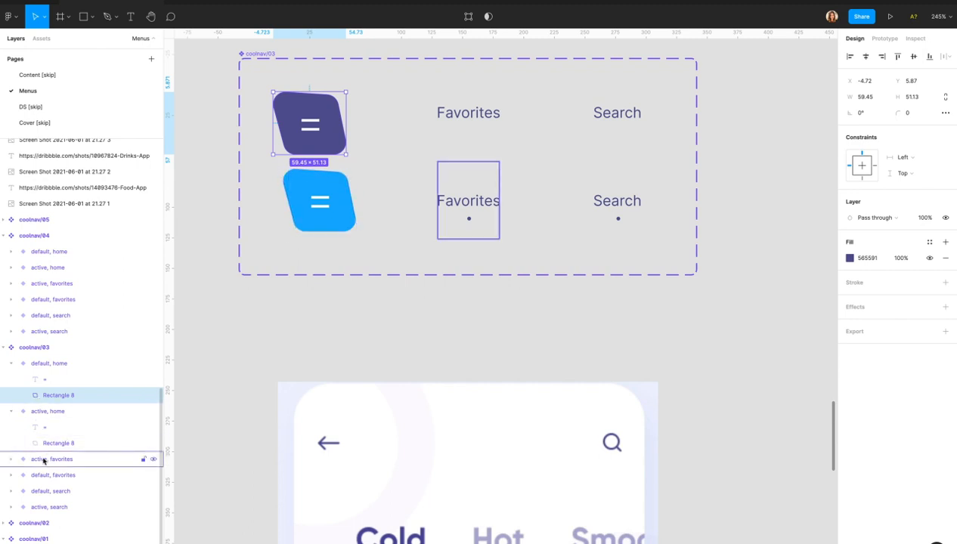
{"action": "left_click", "coordinate": [42, 445]}
{"action": "right_click", "coordinate": [44, 444]}
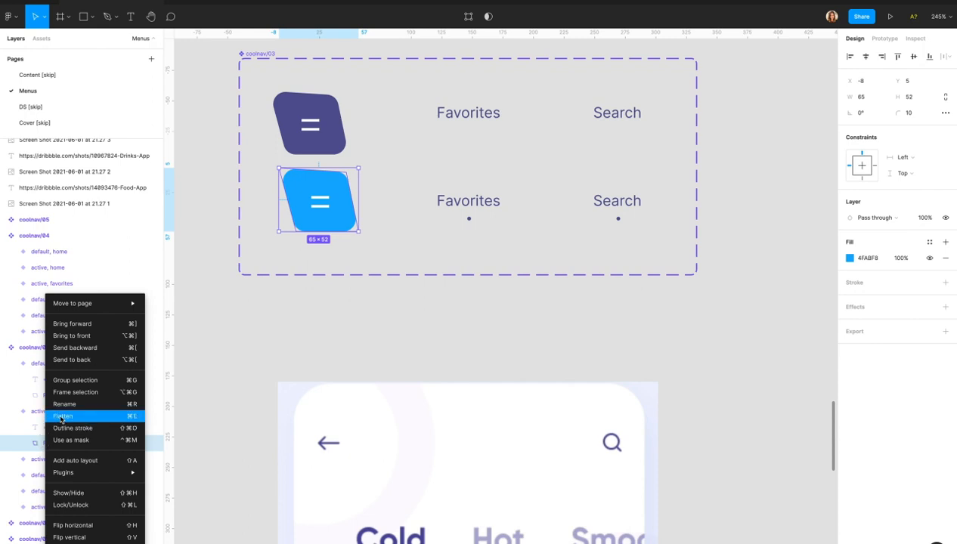
{"action": "left_click", "coordinate": [62, 416]}
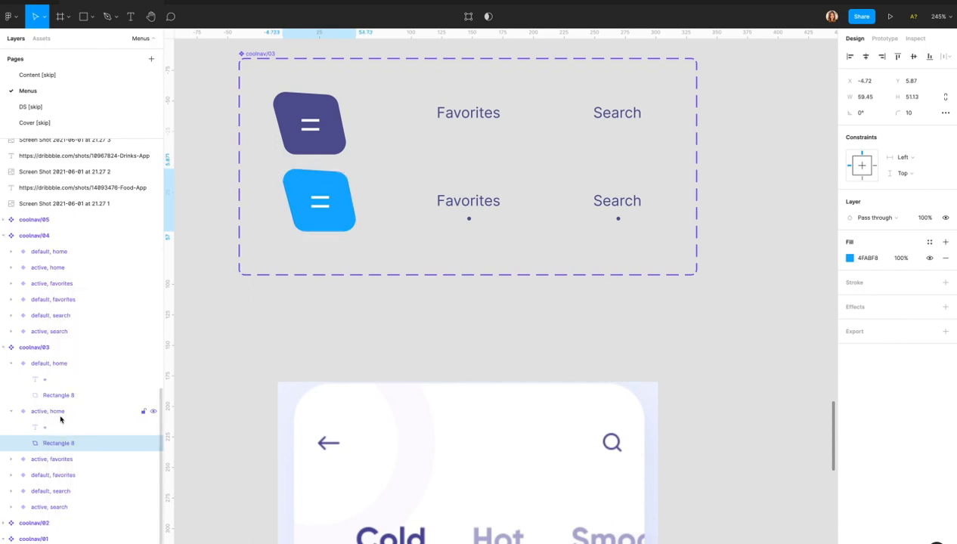
{"action": "left_click", "coordinate": [36, 446]}
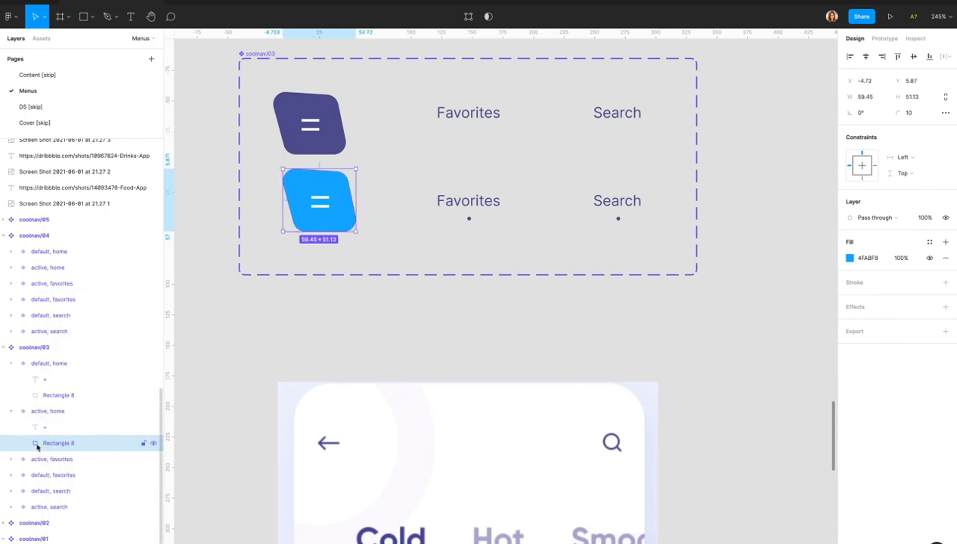
{"action": "left_click", "coordinate": [414, 243]}
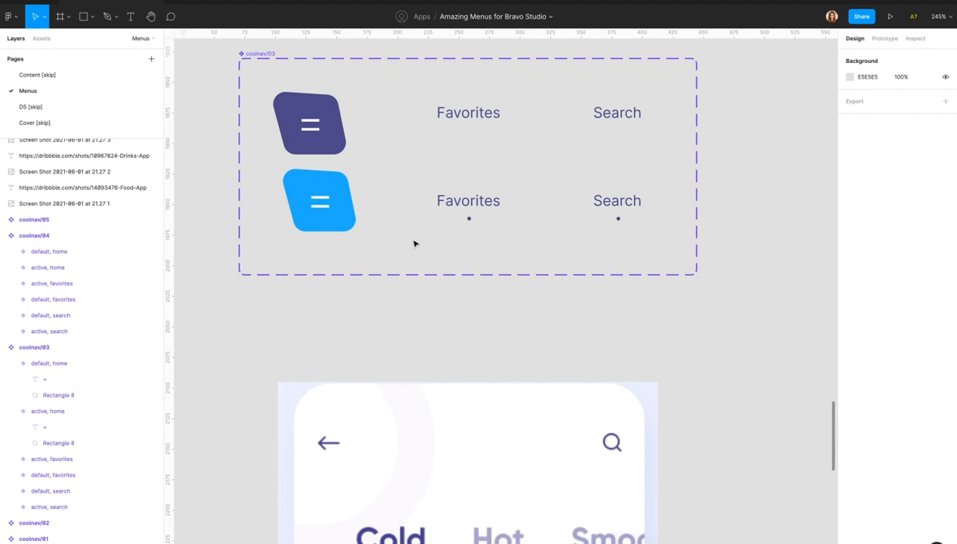
{"action": "key", "text": "super+Tab"}
{"action": "key", "text": "super+Tab"}
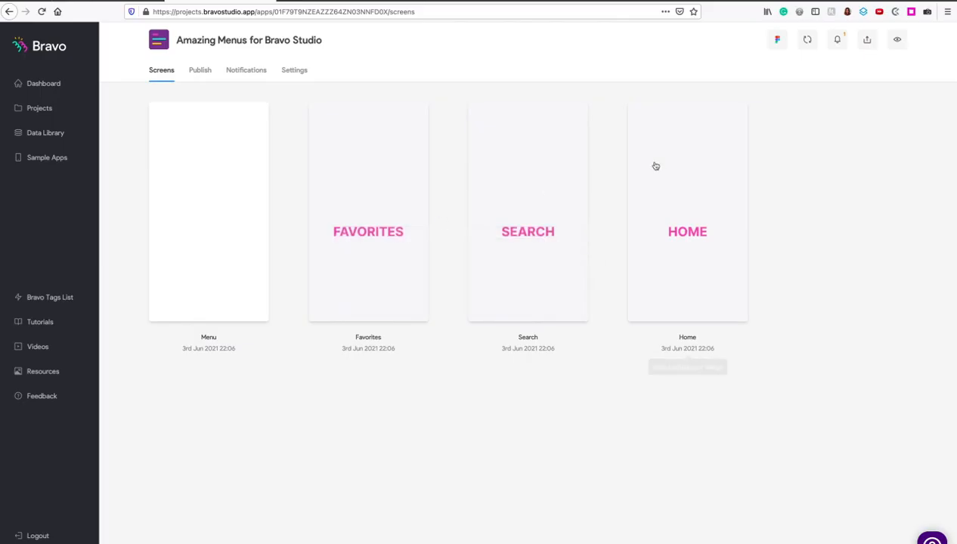
Sync the latest Figma changes and check the Search screen in the phone preview.
{"action": "left_click", "coordinate": [807, 40]}
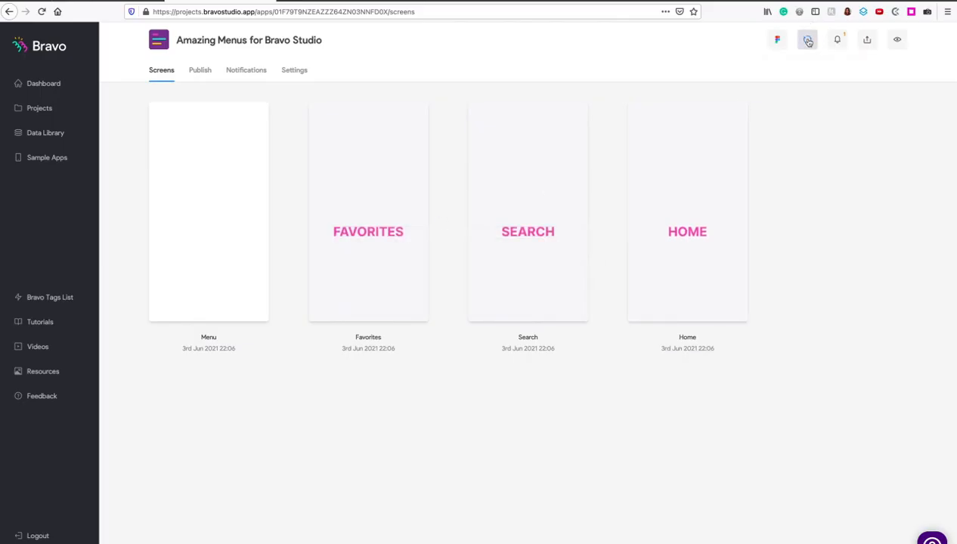
{"action": "key", "text": "super+Tab"}
{"action": "key", "text": "super+Tab"}
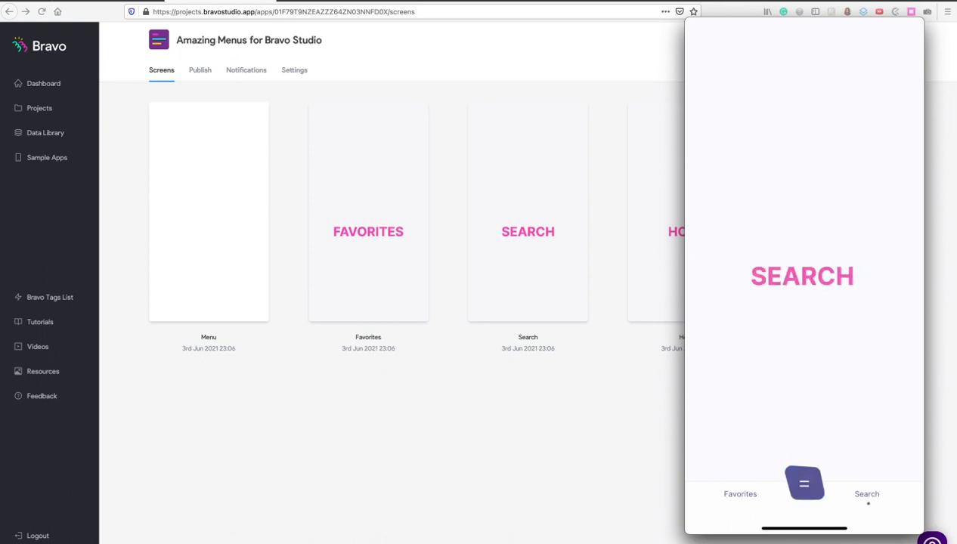
{"action": "key", "text": "super+Tab"}
{"action": "key", "text": "super+Tab"}
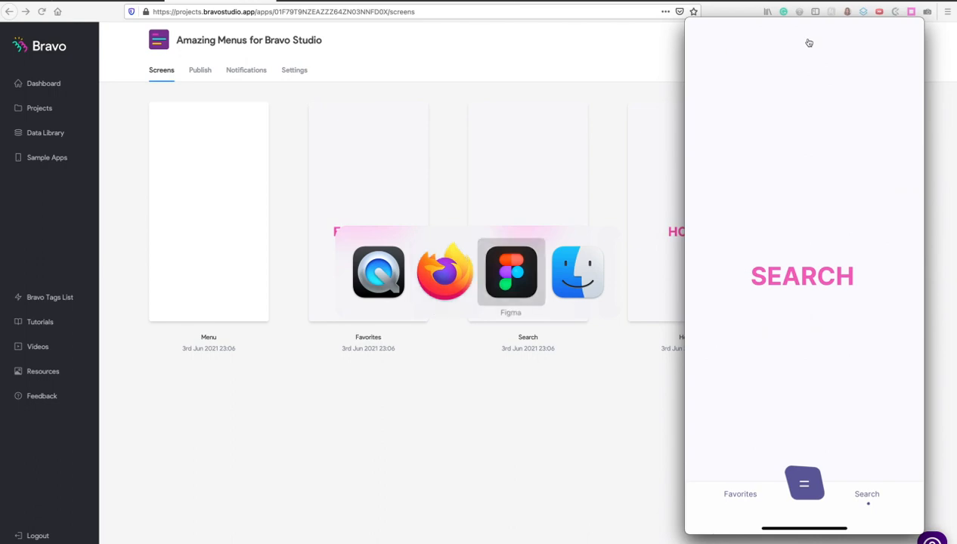
Append [skip] to the third menu frame's name (coolnav/03).
{"action": "scroll", "coordinate": [316, 323], "scroll_direction": "down", "scroll_amount": 5}
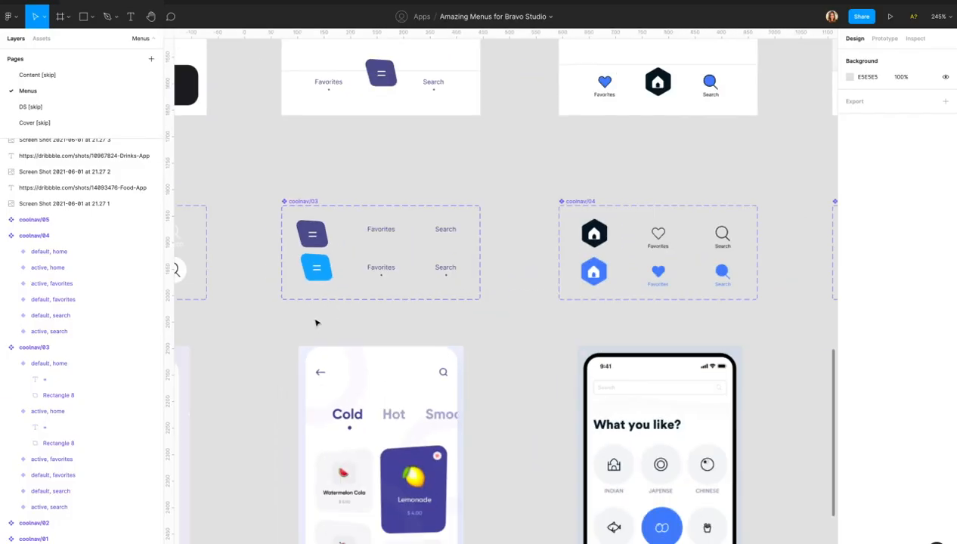
{"action": "scroll", "coordinate": [316, 323], "scroll_direction": "down", "scroll_amount": 5}
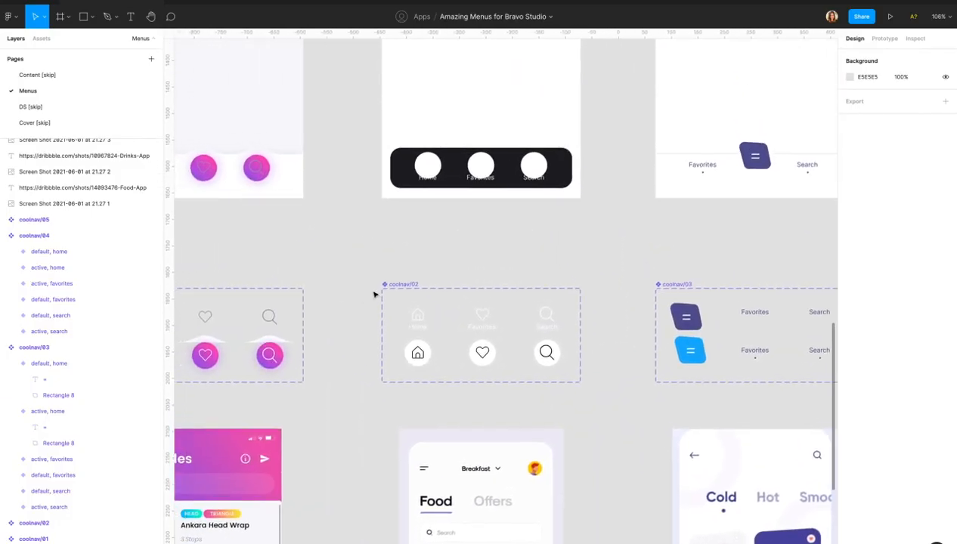
{"action": "scroll", "coordinate": [373, 295], "scroll_direction": "up", "scroll_amount": 2}
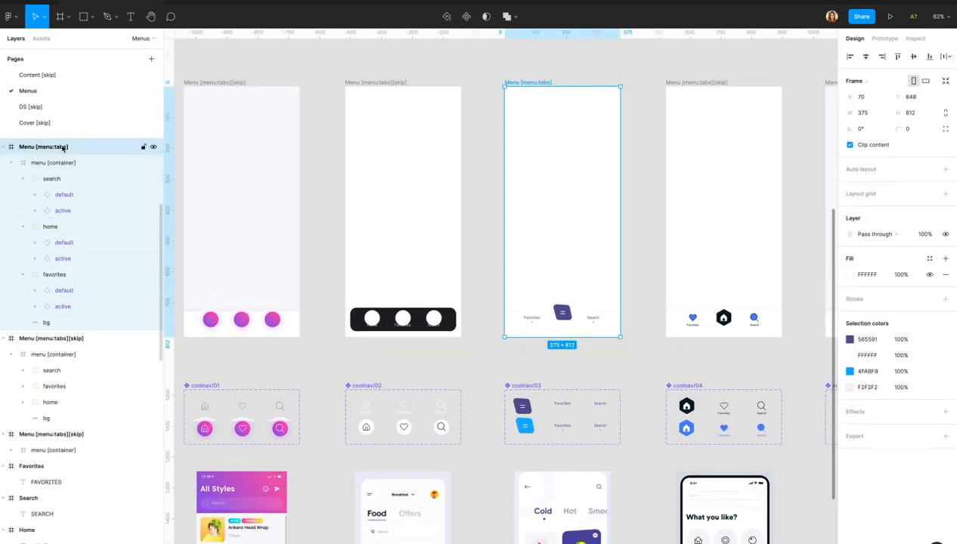
{"action": "double_click", "coordinate": [75, 147]}
{"action": "type", "text": "[skip]"}
{"action": "key", "text": "Return"}
Rename the dark pill menu frame to Menu [menu:tabs], then switch to Bravo Studio.
{"action": "left_click", "coordinate": [378, 89]}
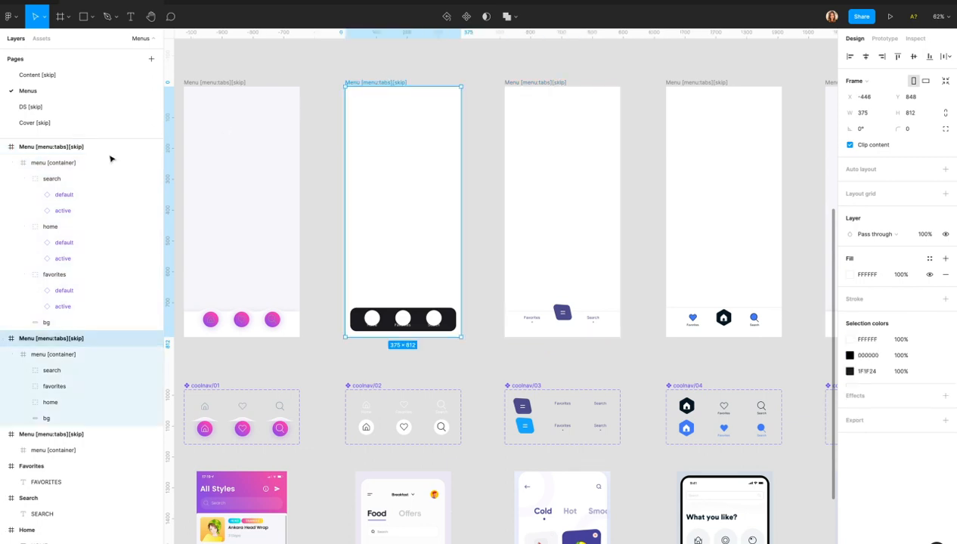
{"action": "double_click", "coordinate": [76, 338]}
{"action": "left_click", "coordinate": [94, 338]}
{"action": "key", "text": "BackSpace"}
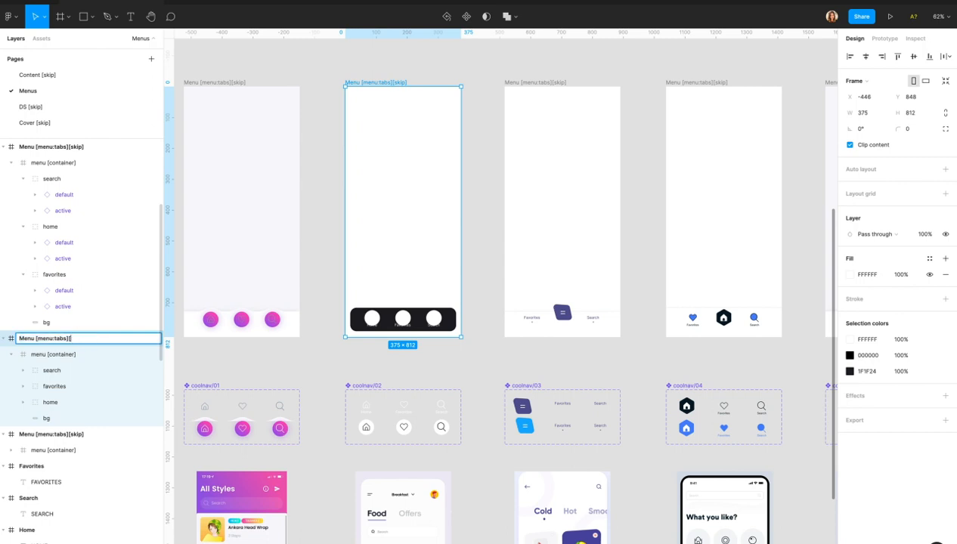
{"action": "key", "text": "Return"}
{"action": "left_click", "coordinate": [475, 195]}
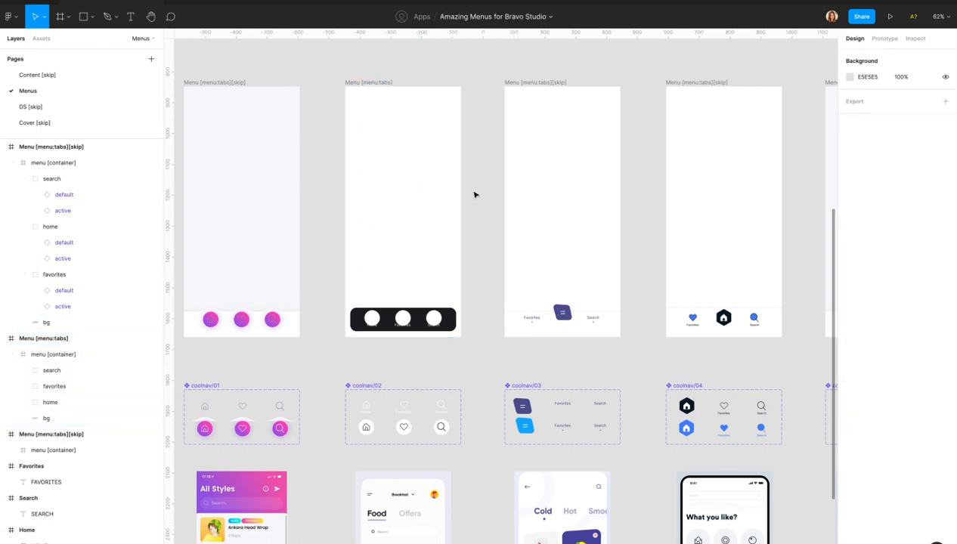
{"action": "key", "text": "super+Tab"}
{"action": "key", "text": "super+Tab"}
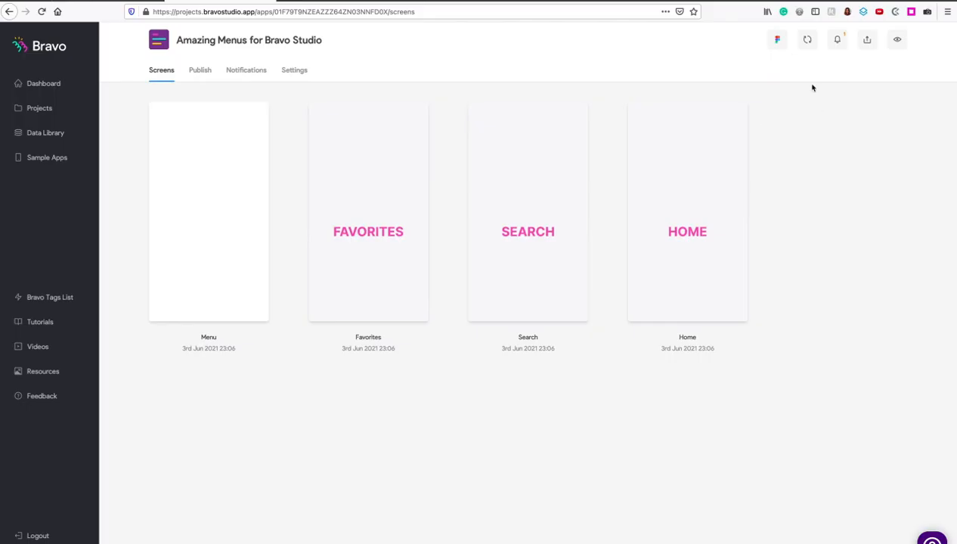
Sync the dark pill menu design into Bravo and view it on the mirrored phone.
{"action": "left_click", "coordinate": [807, 39]}
{"action": "key", "text": "super+Tab"}
{"action": "key", "text": "super+Tab"}
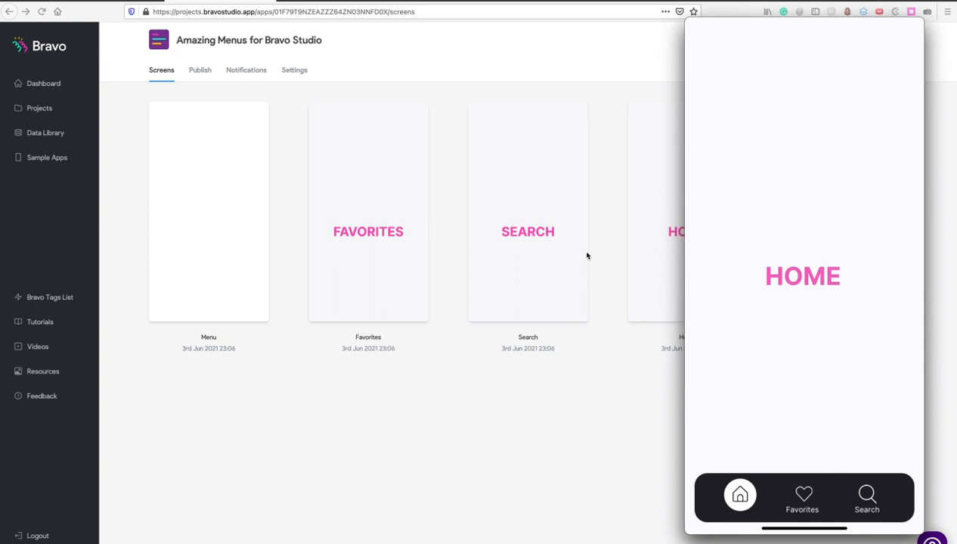
{"action": "key", "text": "super+Tab"}
{"action": "key", "text": "super+Tab"}
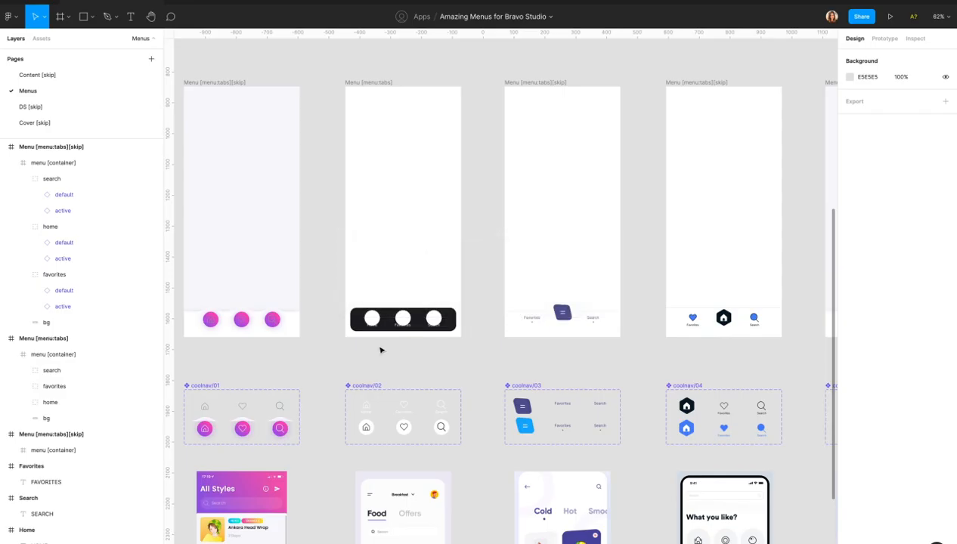
Append [skip] to the dark pill menu frame's name.
{"action": "scroll", "coordinate": [392, 345], "scroll_direction": "up", "scroll_amount": 5}
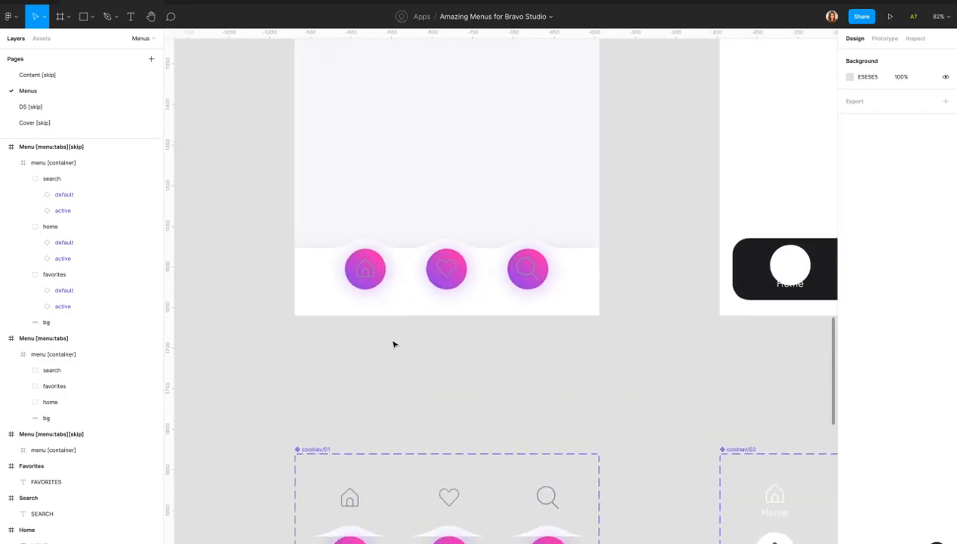
{"action": "scroll", "coordinate": [393, 345], "scroll_direction": "up", "scroll_amount": 2}
{"action": "scroll", "coordinate": [393, 342], "scroll_direction": "down", "scroll_amount": 5}
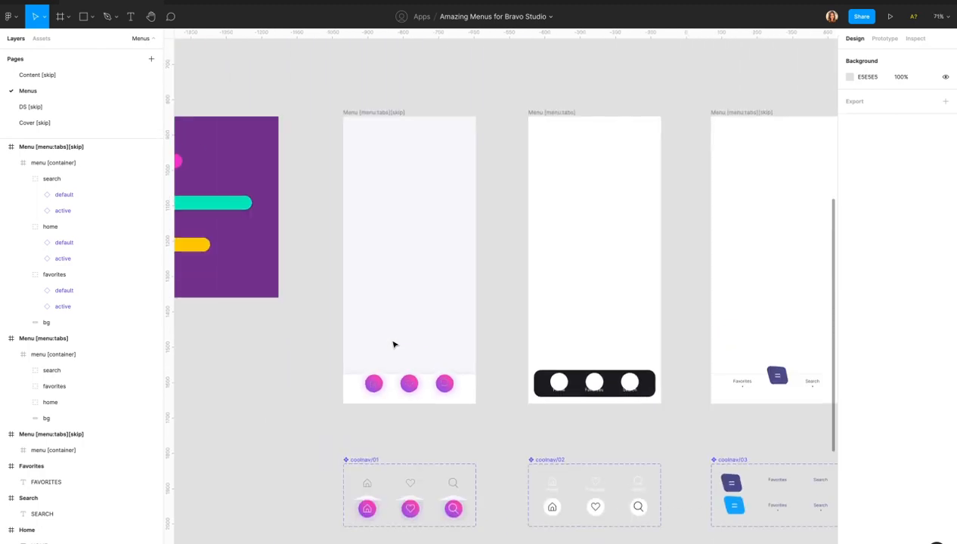
{"action": "scroll", "coordinate": [526, 165], "scroll_direction": "up", "scroll_amount": 1}
{"action": "left_click", "coordinate": [537, 154]}
{"action": "double_click", "coordinate": [78, 338]}
{"action": "left_click", "coordinate": [88, 338]}
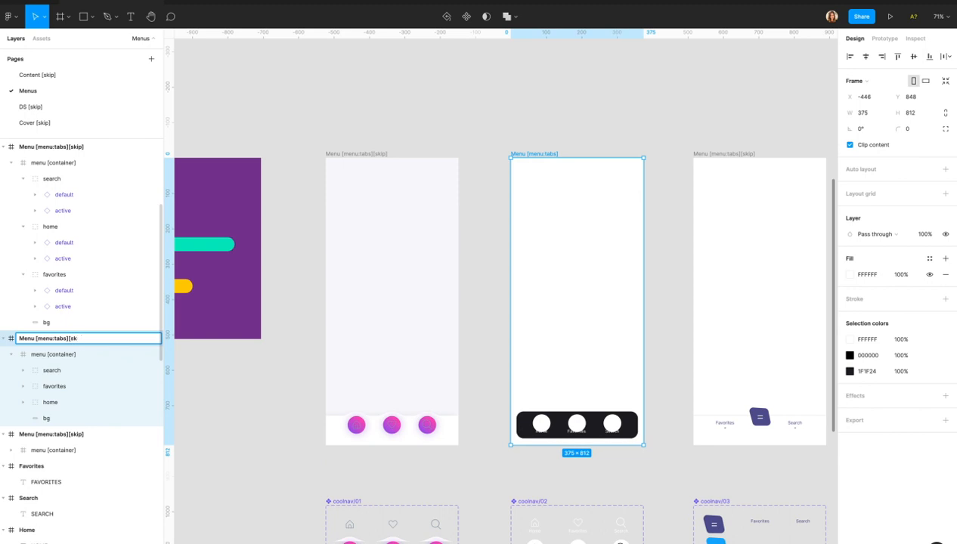
{"action": "key", "text": "Return"}
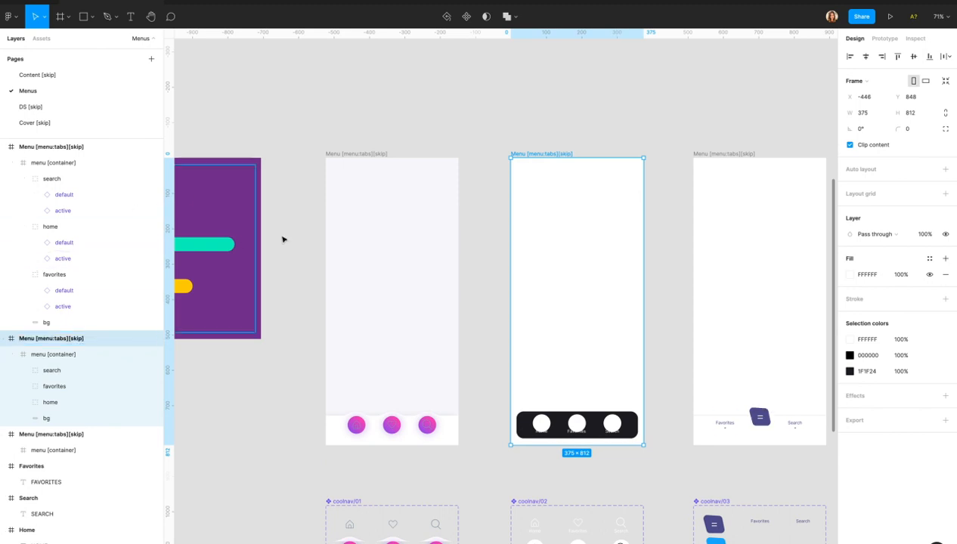
Rename the pink-circle menu frame to Menu [menu:tabs], removing its [skip] tag.
{"action": "left_click", "coordinate": [356, 157]}
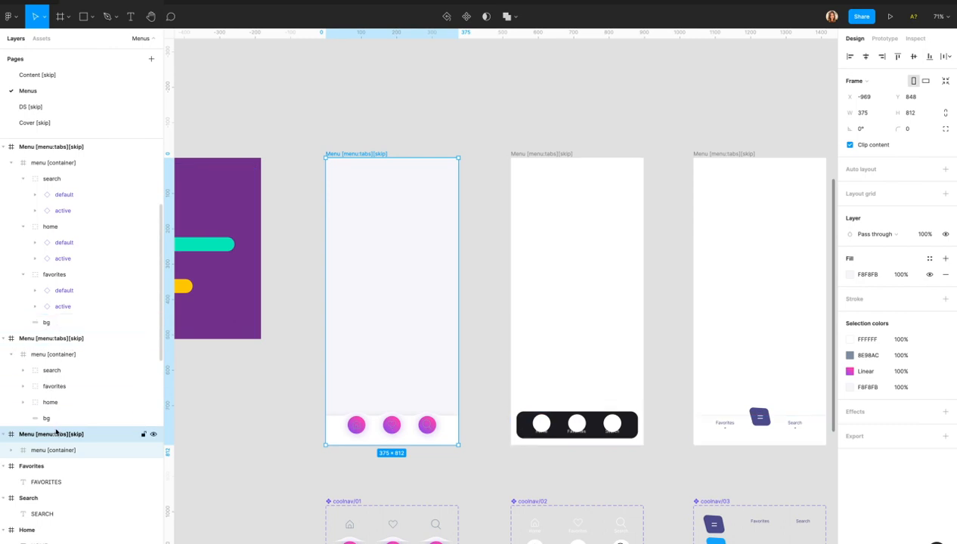
{"action": "double_click", "coordinate": [60, 435]}
{"action": "key", "text": "Right"}
{"action": "key", "text": "BackSpace"}
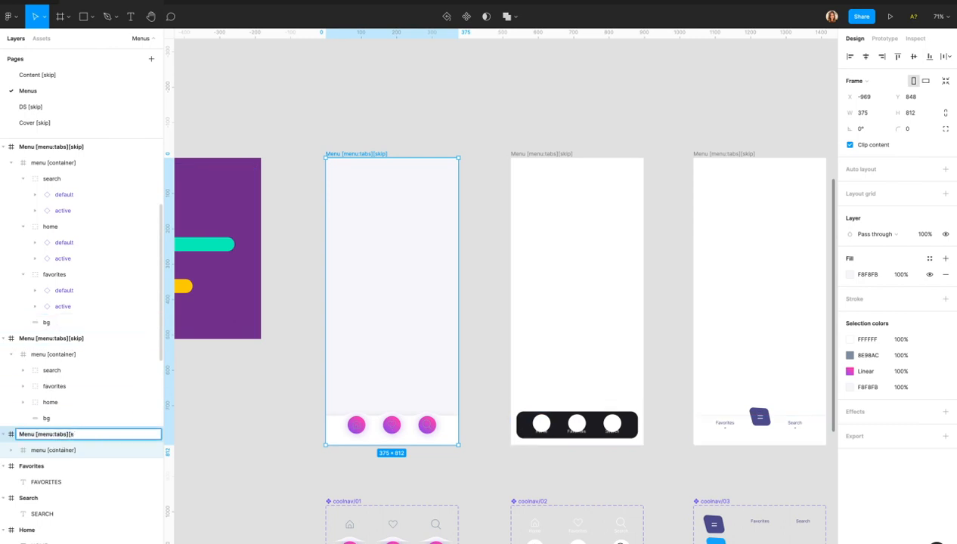
{"action": "key", "text": "BackSpace"}
{"action": "key", "text": "Return"}
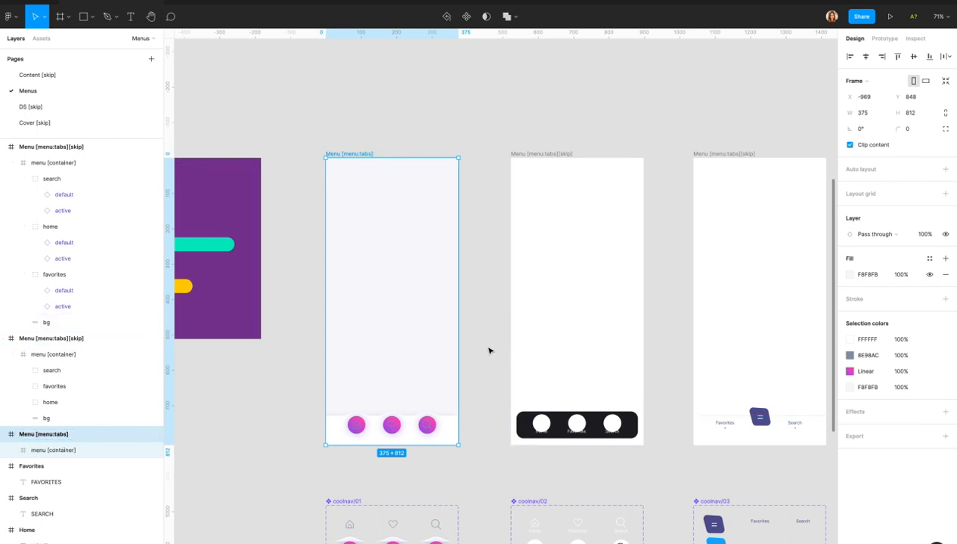
{"action": "left_click", "coordinate": [490, 351]}
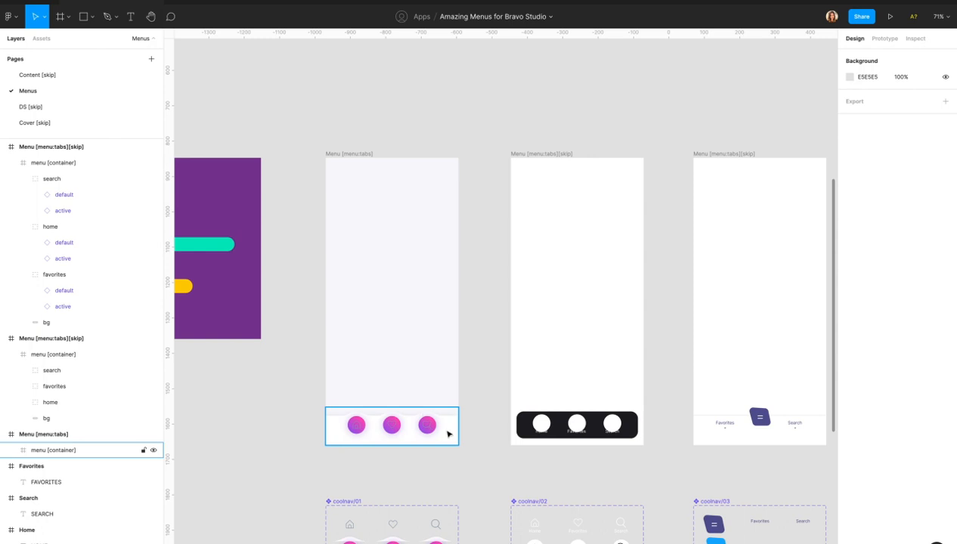
{"action": "scroll", "coordinate": [408, 435], "scroll_direction": "up", "scroll_amount": 5}
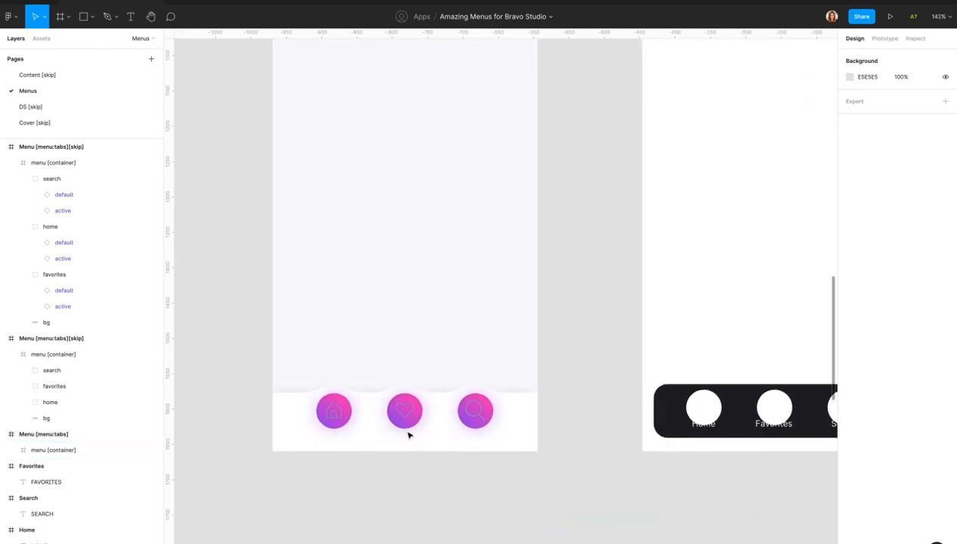
{"action": "scroll", "coordinate": [408, 435], "scroll_direction": "down", "scroll_amount": 3}
{"action": "scroll", "coordinate": [408, 435], "scroll_direction": "down", "scroll_amount": 2}
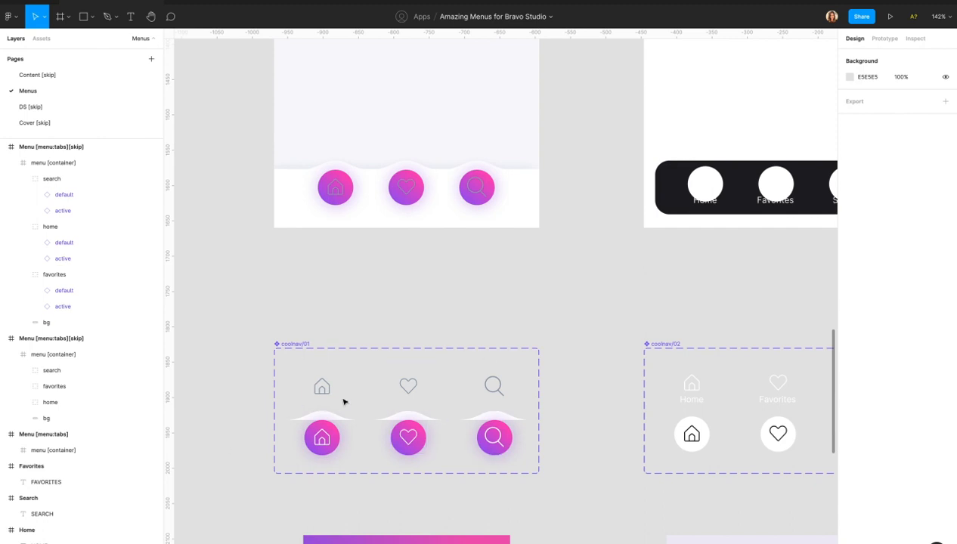
{"action": "left_click", "coordinate": [321, 417]}
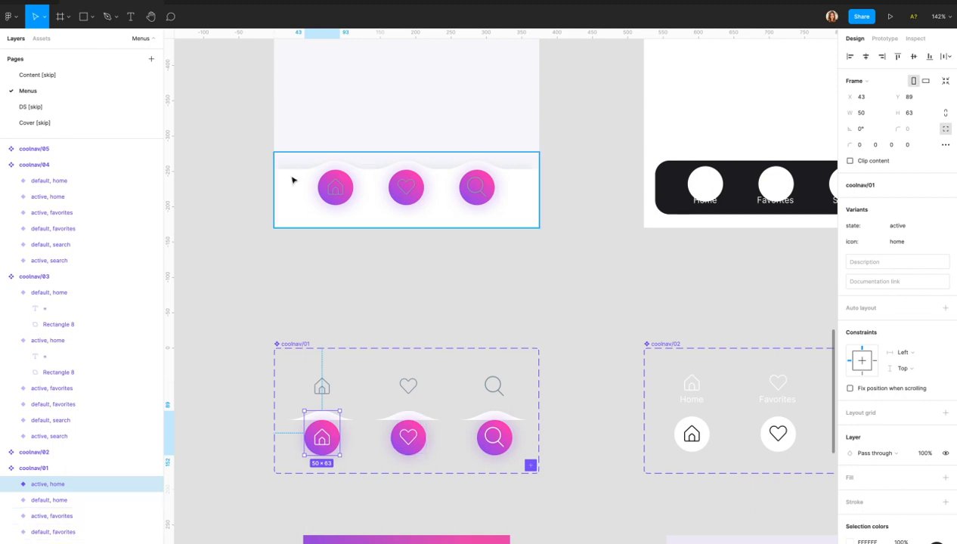
{"action": "left_click", "coordinate": [285, 199]}
{"action": "left_click", "coordinate": [284, 199]}
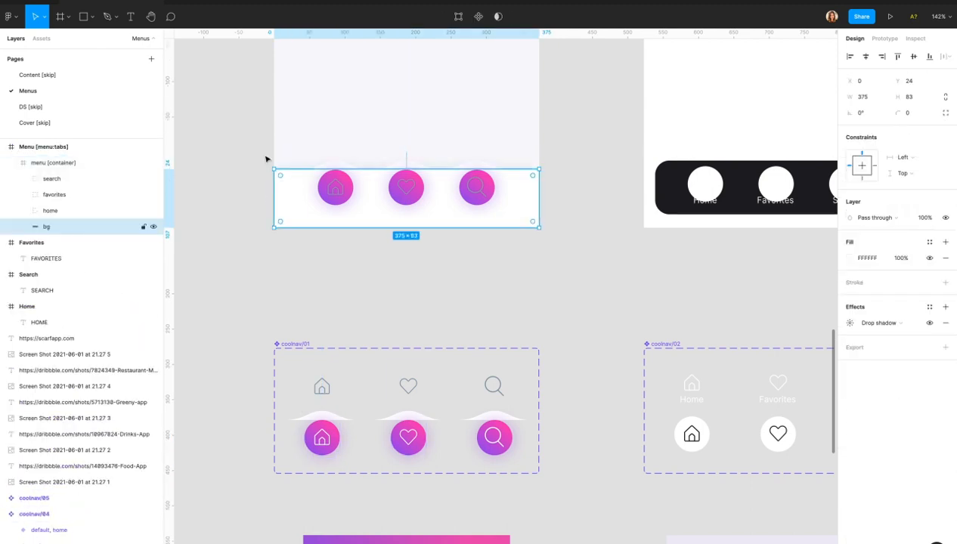
{"action": "left_click", "coordinate": [850, 323]}
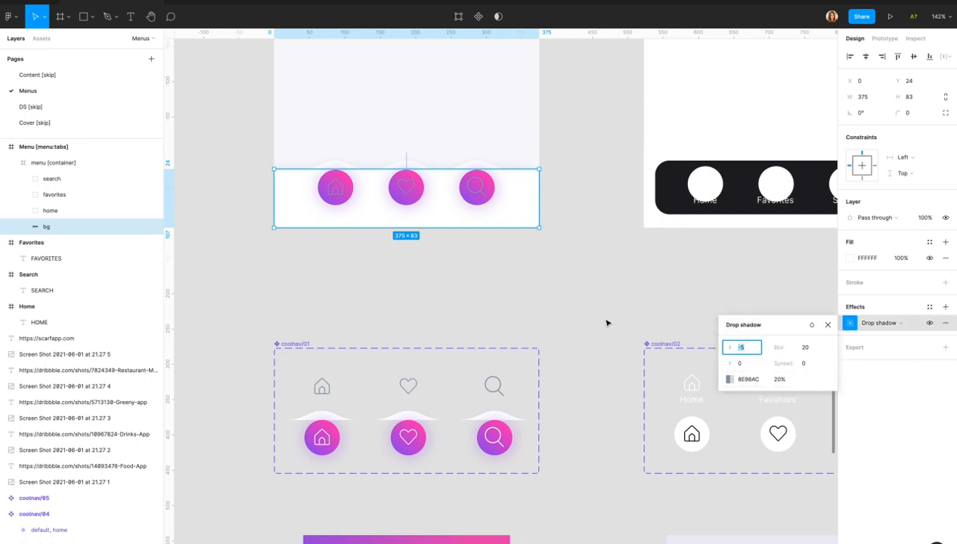
{"action": "left_click", "coordinate": [370, 291]}
{"action": "left_click", "coordinate": [370, 290]}
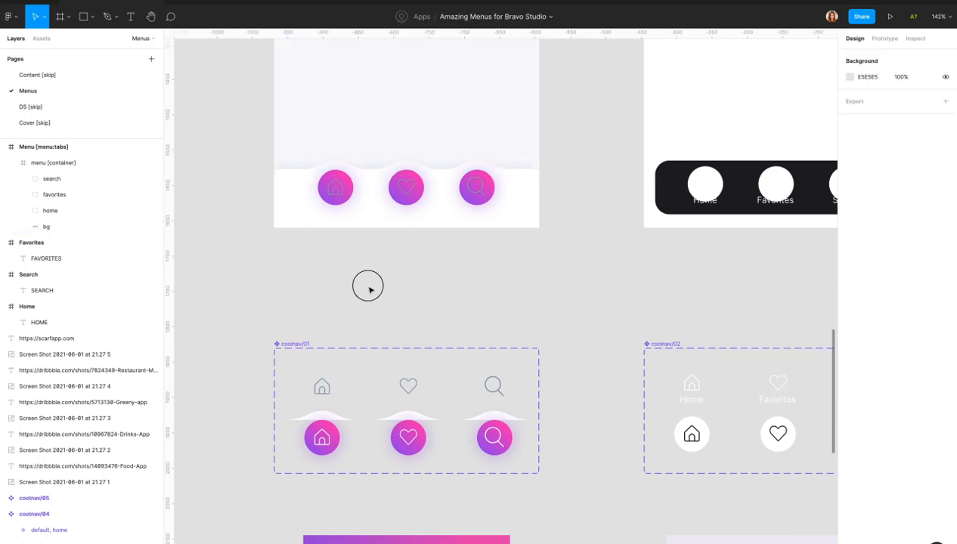
{"action": "scroll", "coordinate": [369, 290], "scroll_direction": "down", "scroll_amount": 5}
Look over the menu frames, then sync the latest Figma design in Bravo Studio.
{"action": "scroll", "coordinate": [369, 290], "scroll_direction": "down", "scroll_amount": 5}
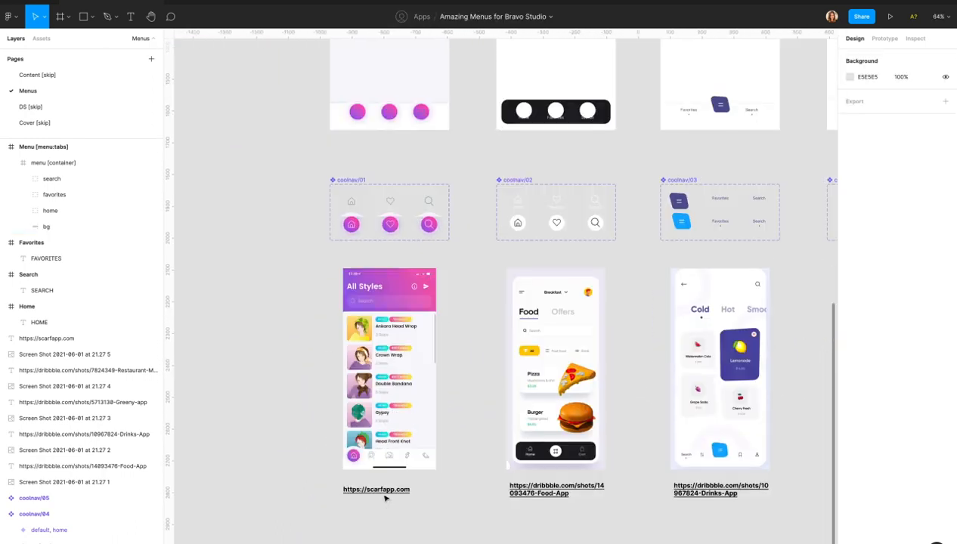
{"action": "scroll", "coordinate": [380, 473], "scroll_direction": "up", "scroll_amount": 5}
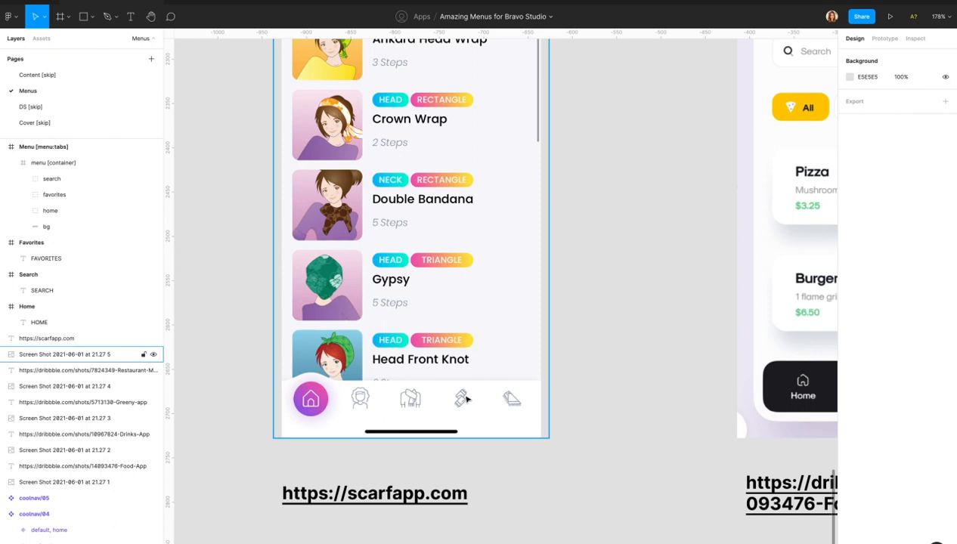
{"action": "scroll", "coordinate": [466, 399], "scroll_direction": "down", "scroll_amount": 5}
{"action": "scroll", "coordinate": [467, 399], "scroll_direction": "up", "scroll_amount": 4}
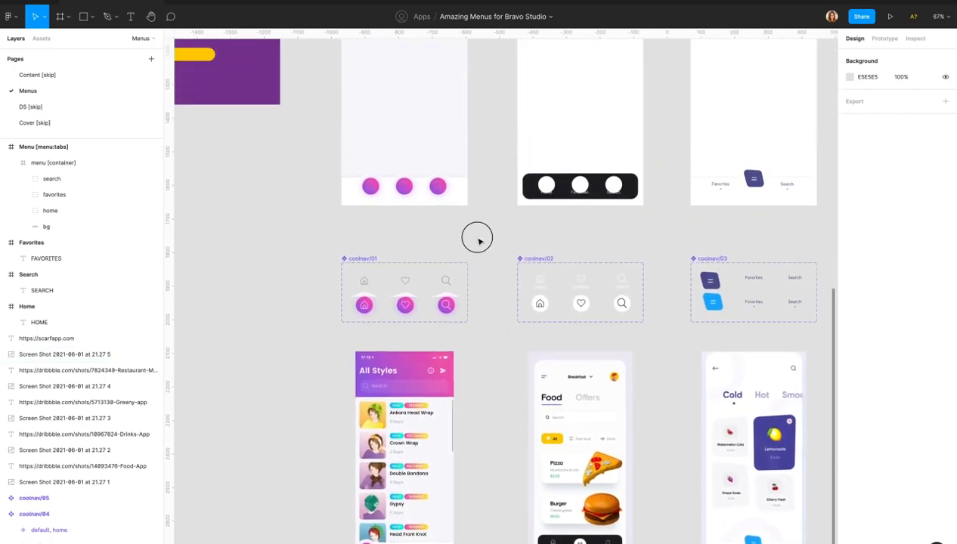
{"action": "scroll", "coordinate": [479, 241], "scroll_direction": "down", "scroll_amount": 3}
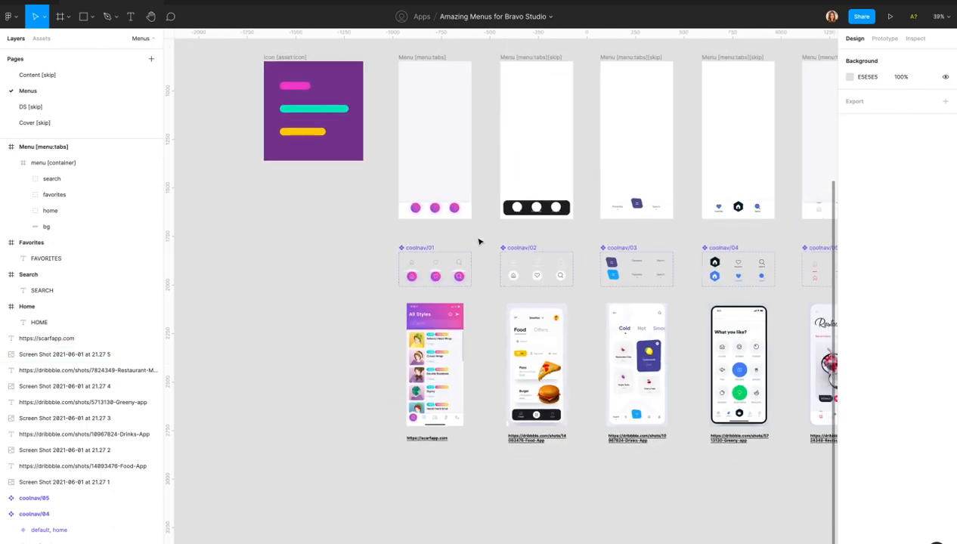
{"action": "key", "text": "super+Tab"}
{"action": "key", "text": "super+Tab"}
{"action": "left_click", "coordinate": [807, 39]}
{"action": "key", "text": "super+Tab"}
{"action": "key", "text": "super+Tab"}
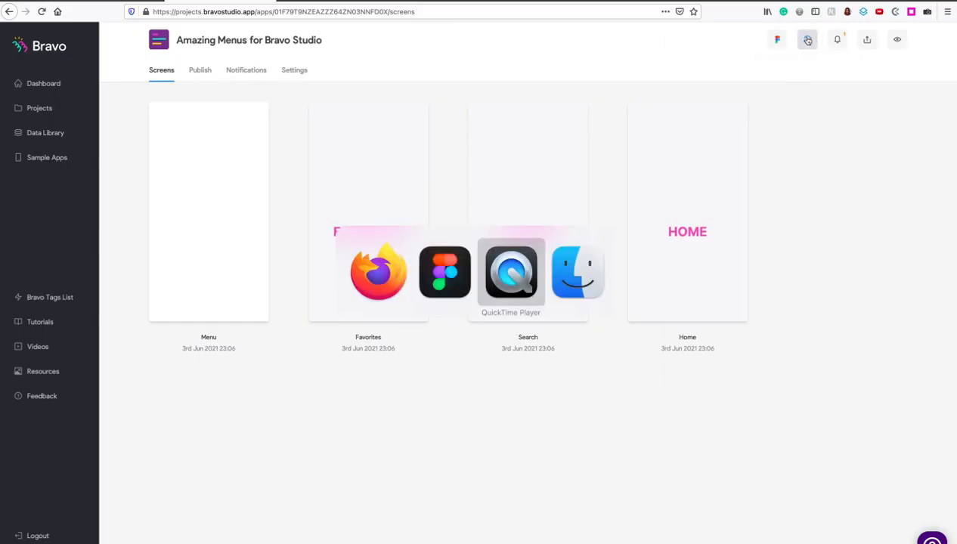